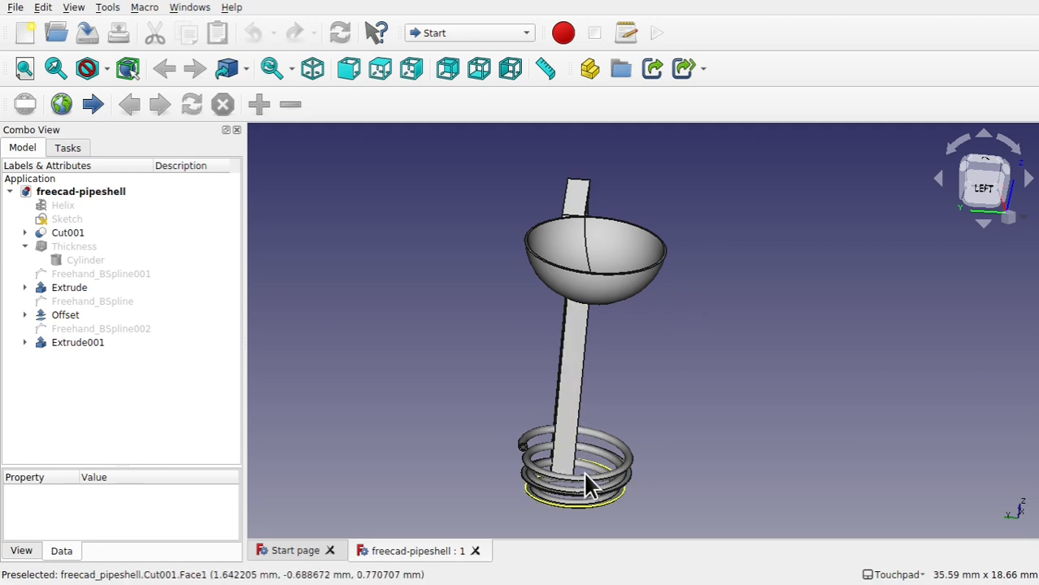
Examine the helical coil's hollow end, the flat strip along its windings and the straight bar standing inside it
scroll(552, 487, up, 5)
scroll(551, 481, up, 3)
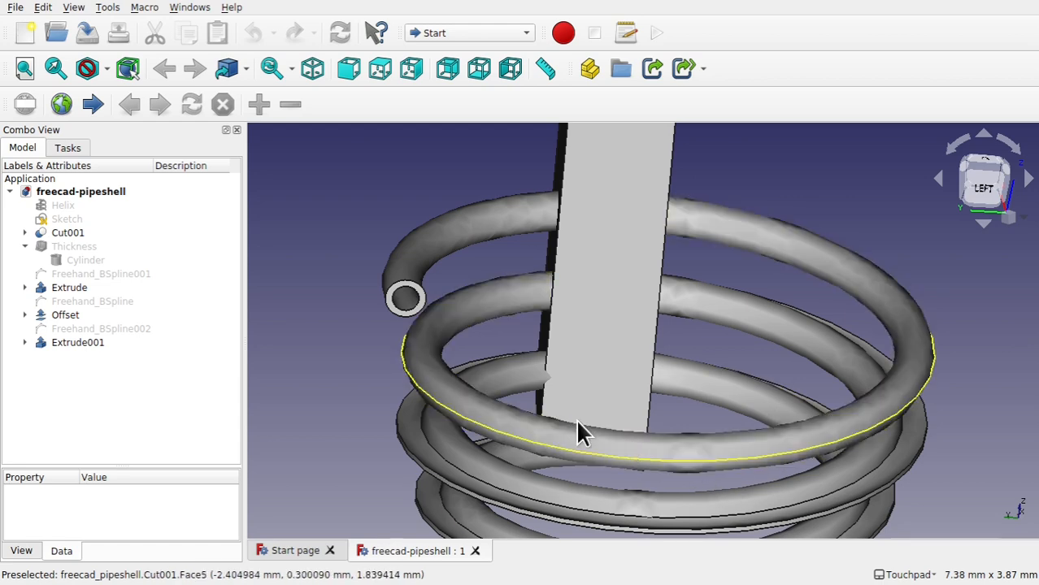
alt+drag(395, 308, 430, 261)
scroll(398, 306, up, 5)
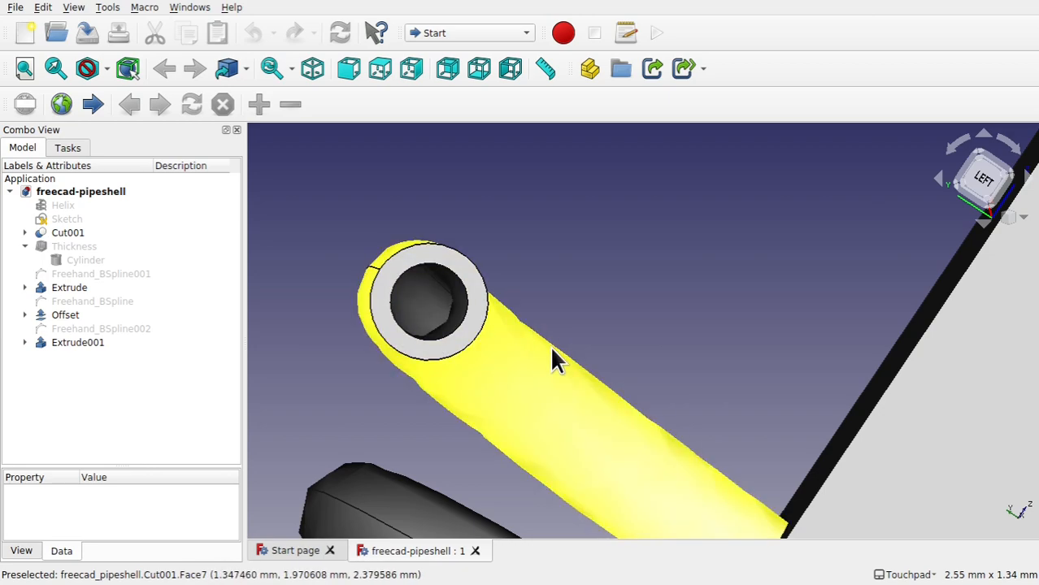
scroll(550, 344, down, 7)
mouse_move(549, 344)
alt+mouse_down()
mouse_move(566, 449)
mouse_move(543, 416)
mouse_move(552, 288)
mouse_move(609, 272)
mouse_move(593, 302)
mouse_move(530, 342)
alt+mouse_up()
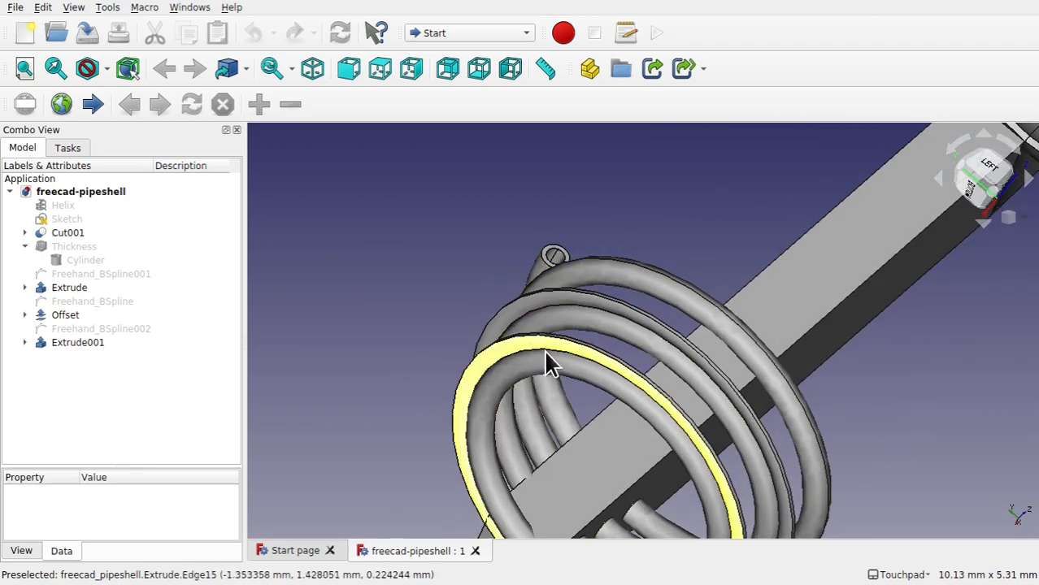
click(573, 362)
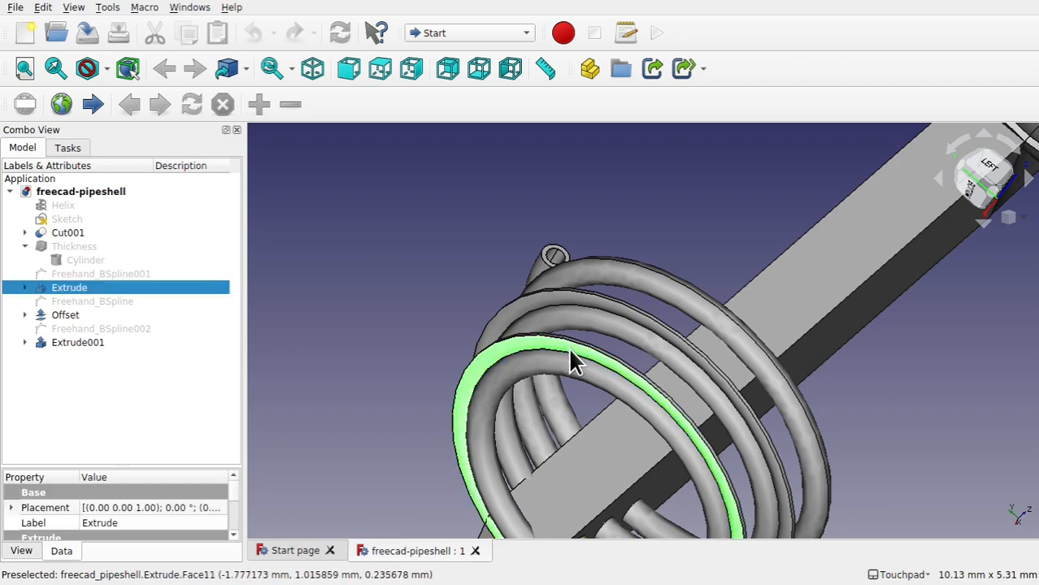
alt+drag(573, 362, 589, 415)
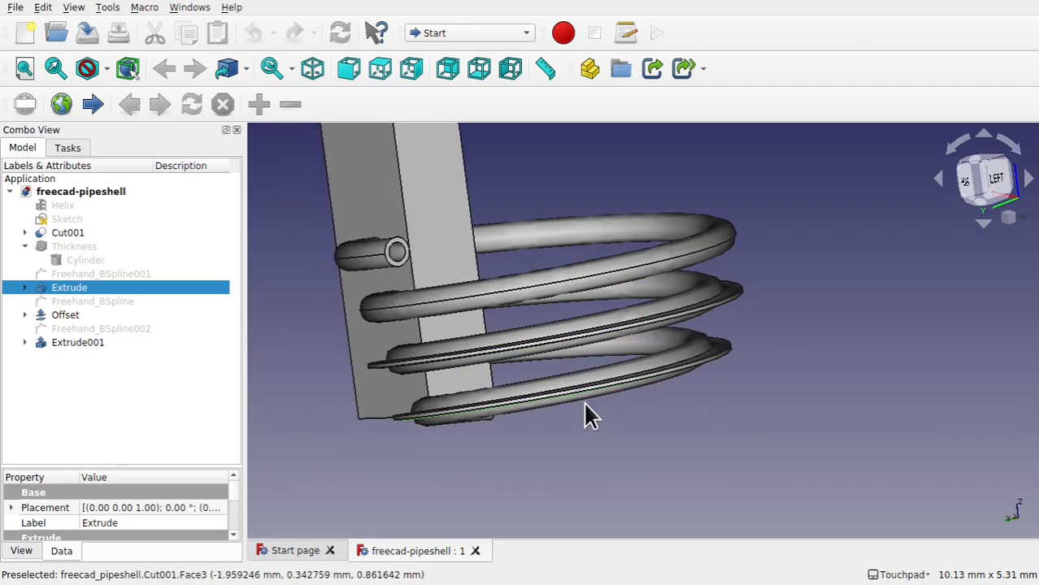
click(564, 279)
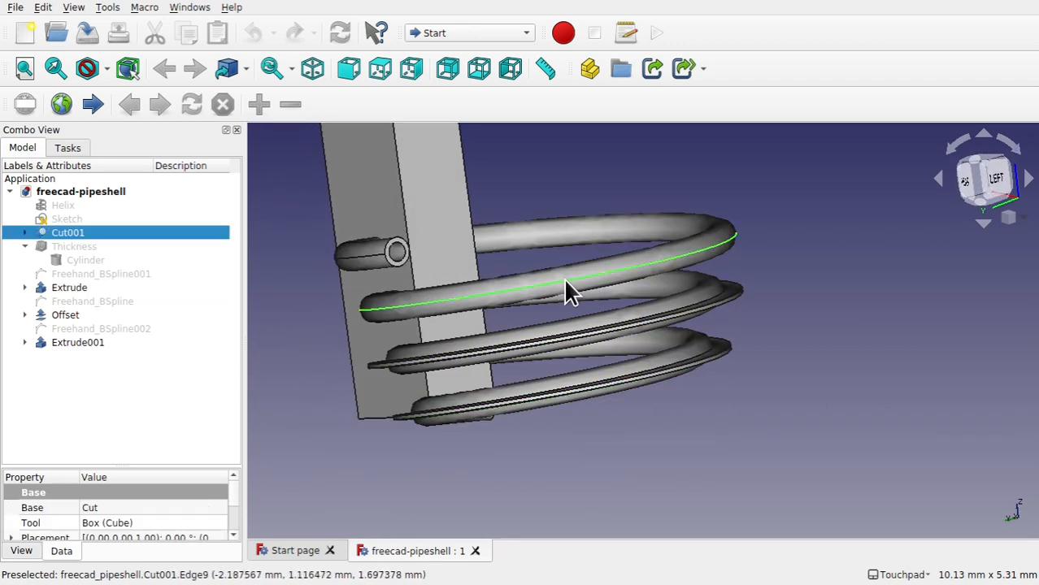
alt+drag(365, 313, 429, 308)
alt+drag(557, 318, 549, 332)
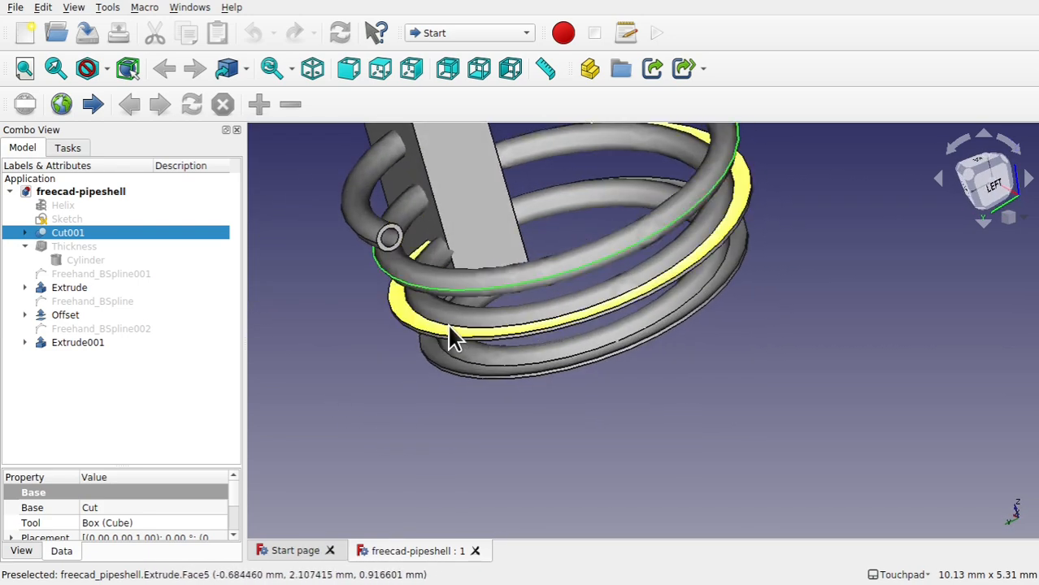
alt+drag(447, 323, 542, 301)
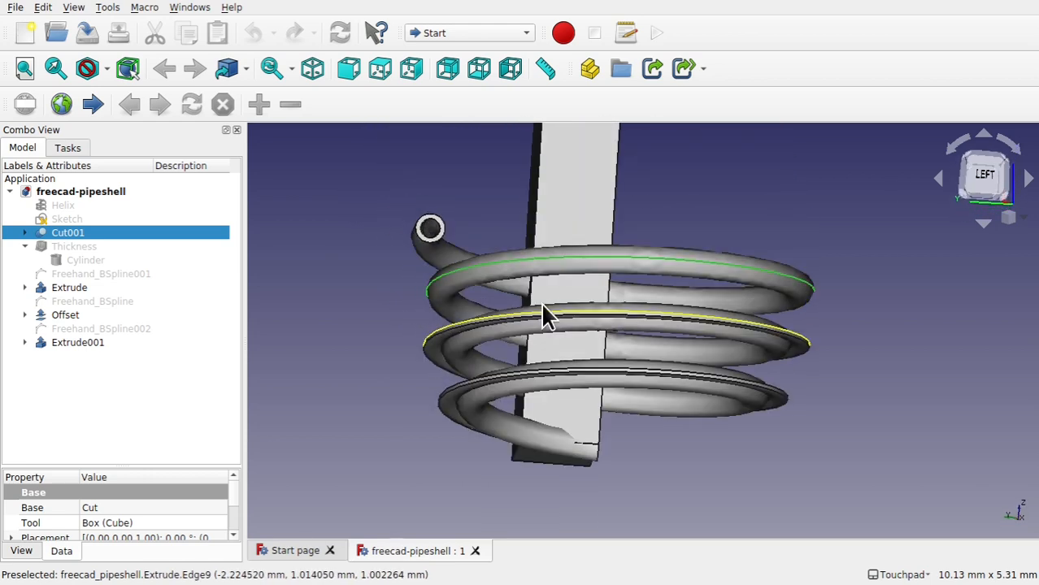
click(582, 207)
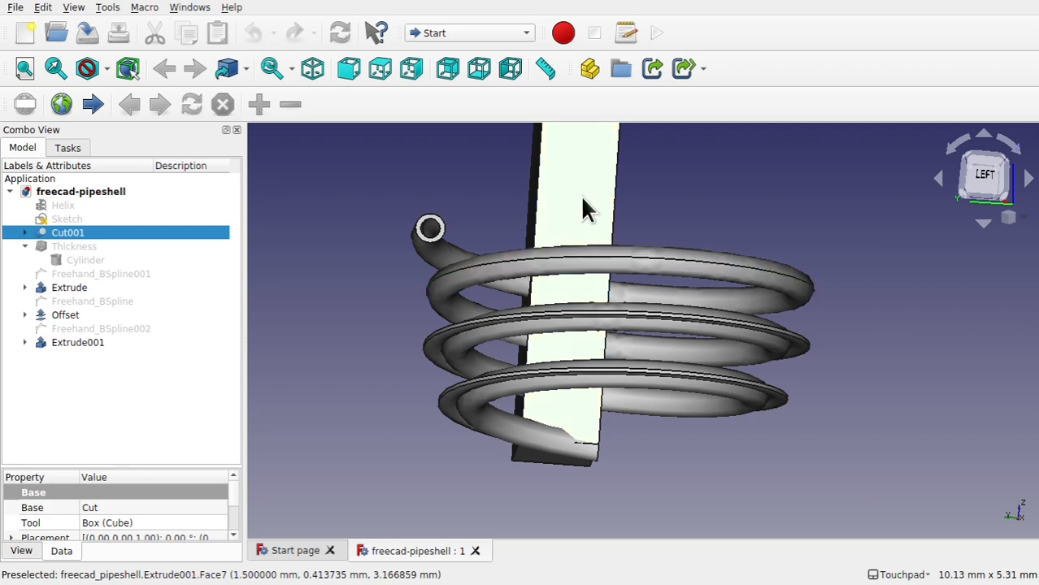
alt+drag(582, 207, 715, 273)
Show the Cylinder and hide the Extrude001 bar to view the coil and bowl around the cylinder
click(89, 261)
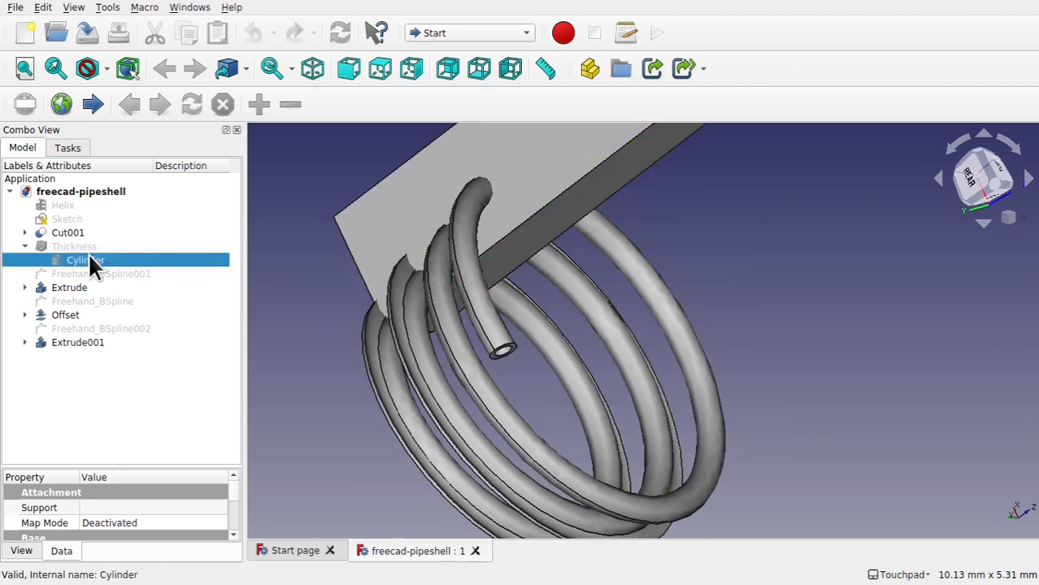
key(space)
click(82, 344)
key(space)
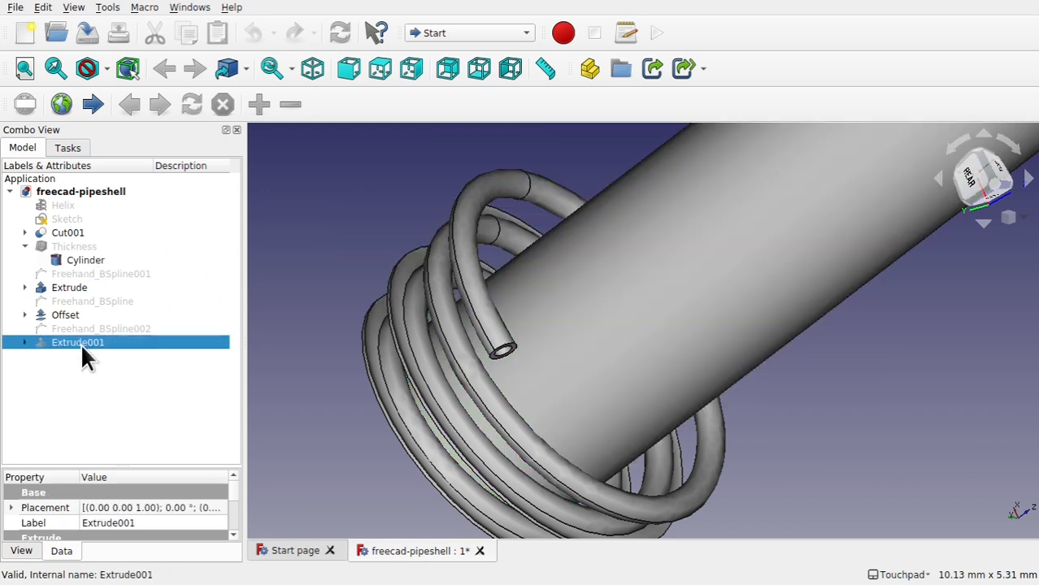
alt+drag(449, 256, 668, 303)
scroll(711, 310, down, 3)
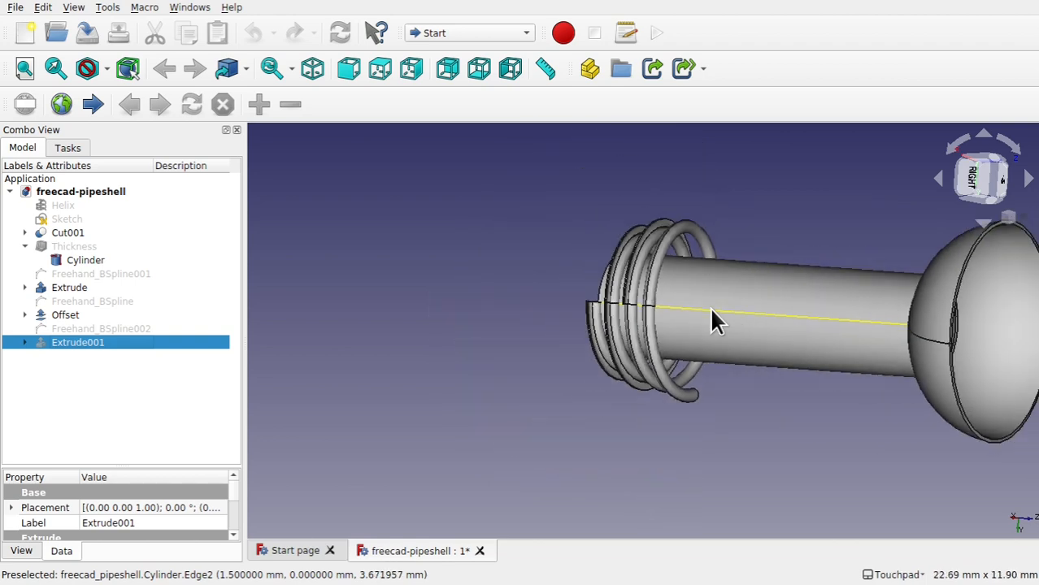
alt+drag(776, 321, 883, 347)
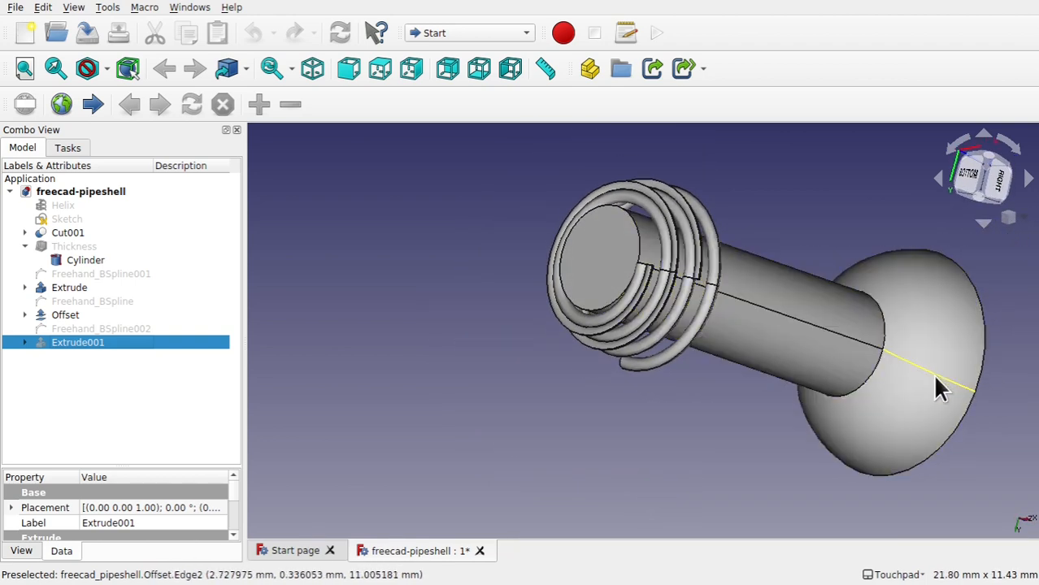
Show the Extrude001 bar again and expand it in the model tree to reveal its source object
key(space)
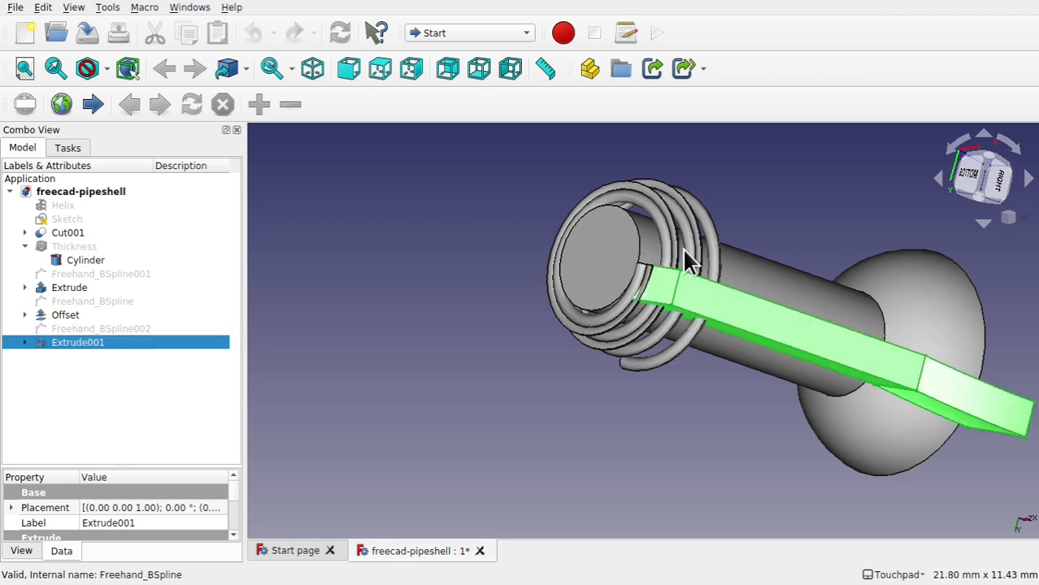
alt+drag(682, 248, 537, 309)
click(17, 344)
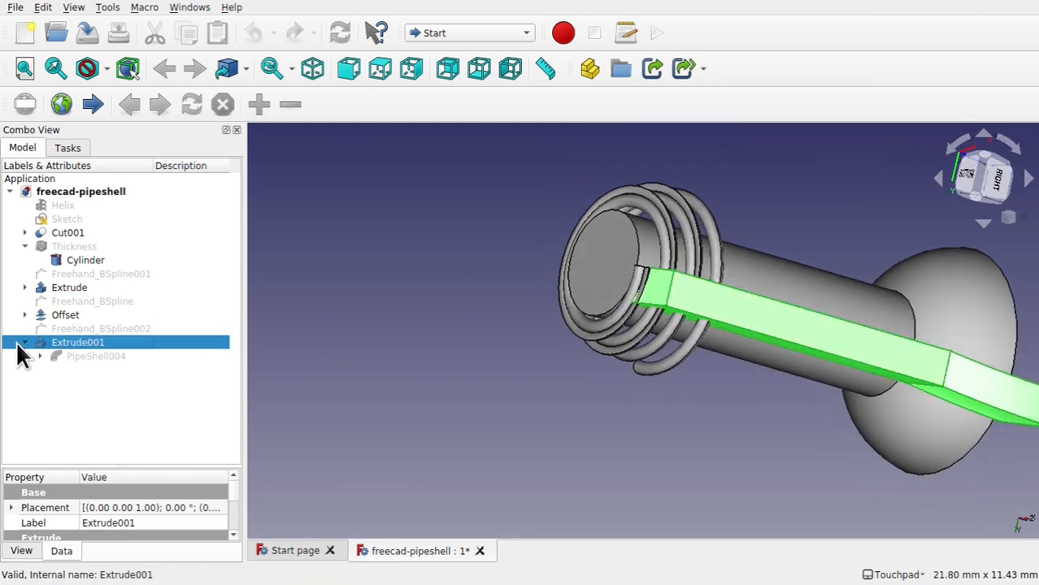
click(18, 343)
drag(19, 343, 32, 345)
click(27, 341)
Show PipeShell004 and hide Extrude001 to inspect the flat swept surface behind the extruded bar
click(98, 358)
key(space)
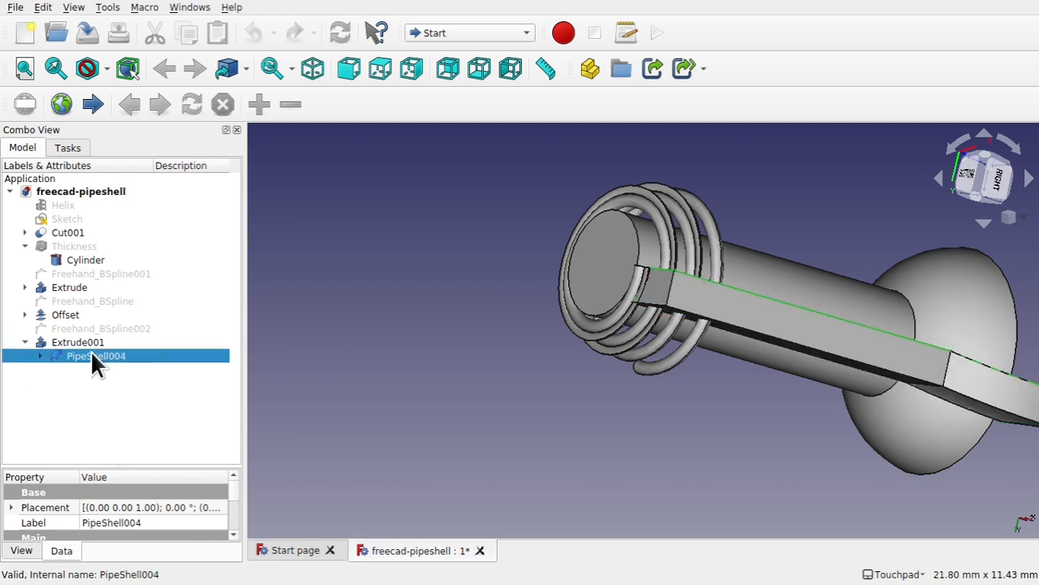
click(82, 342)
key(space)
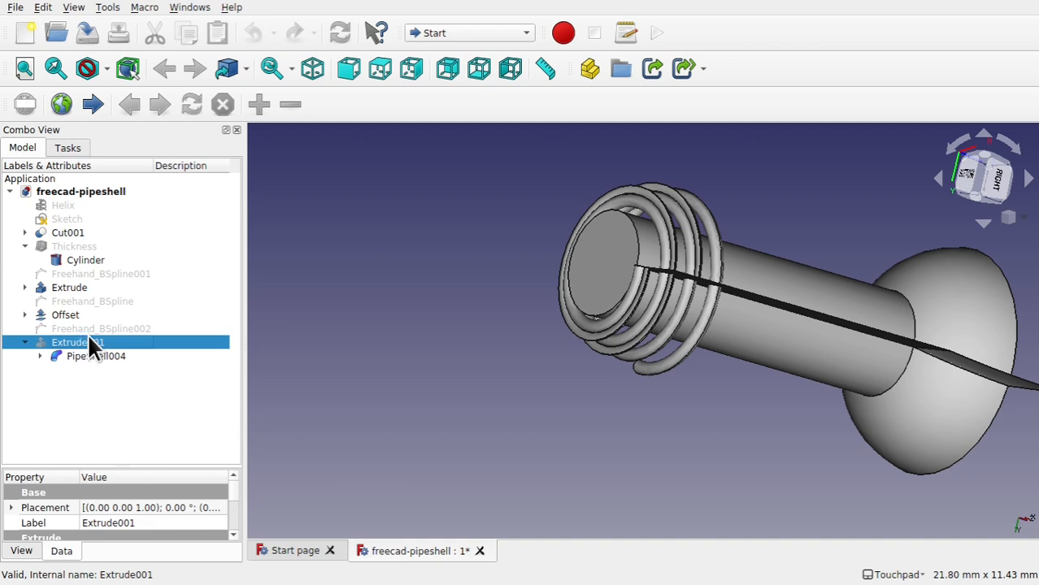
alt+drag(792, 223, 788, 278)
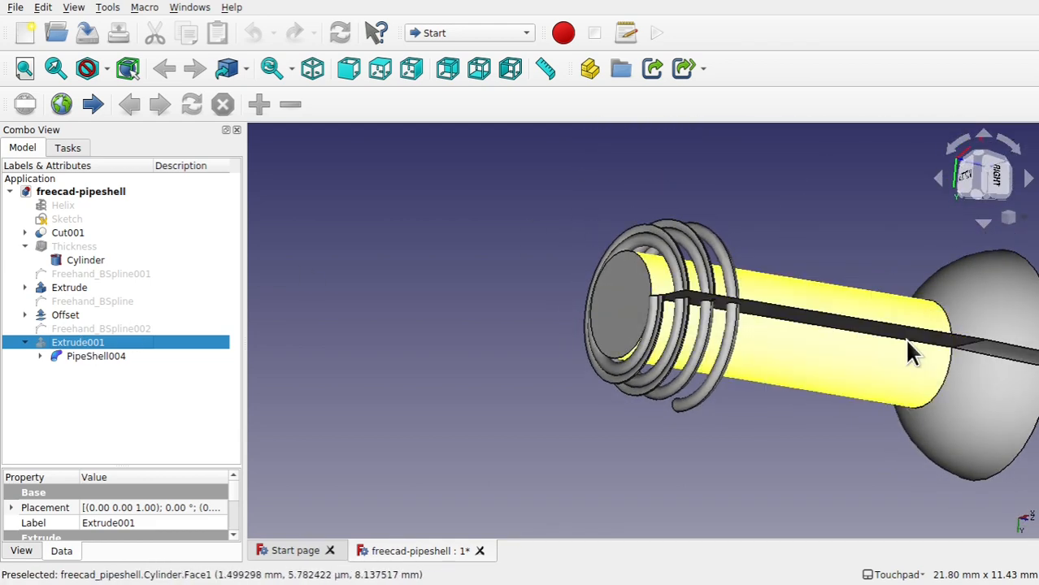
alt+drag(950, 346, 909, 341)
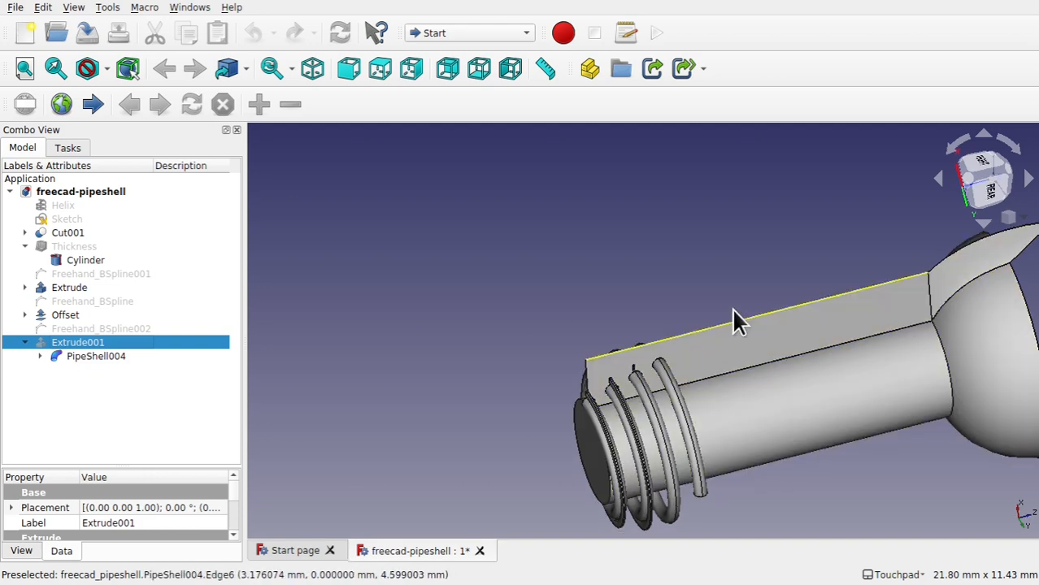
alt+drag(735, 321, 734, 367)
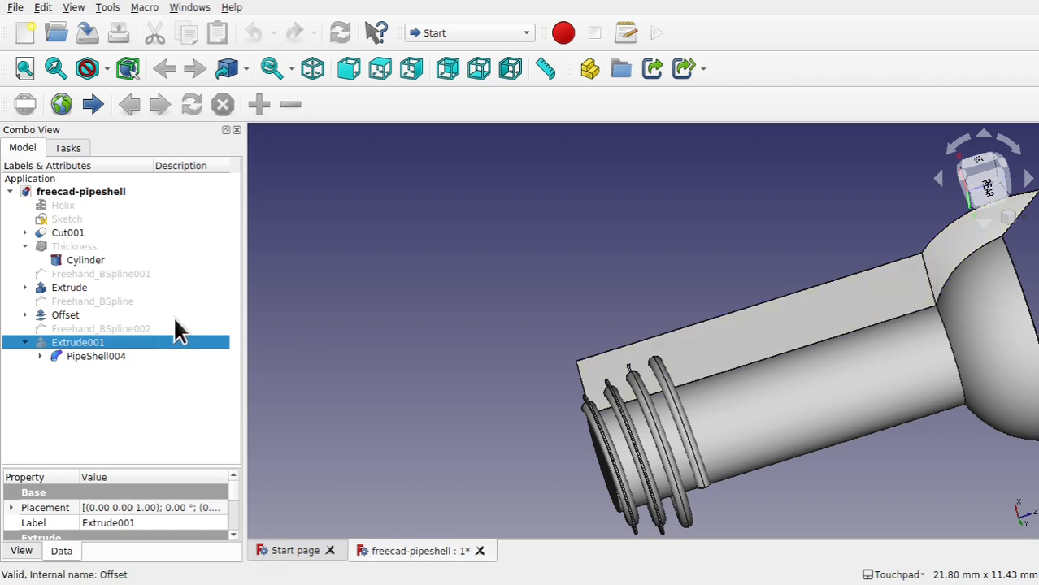
Hide PipeShell004 and toggle Extrude001 on and back off, leaving the cylinder, coil and bowl in view
click(86, 356)
key(space)
click(64, 343)
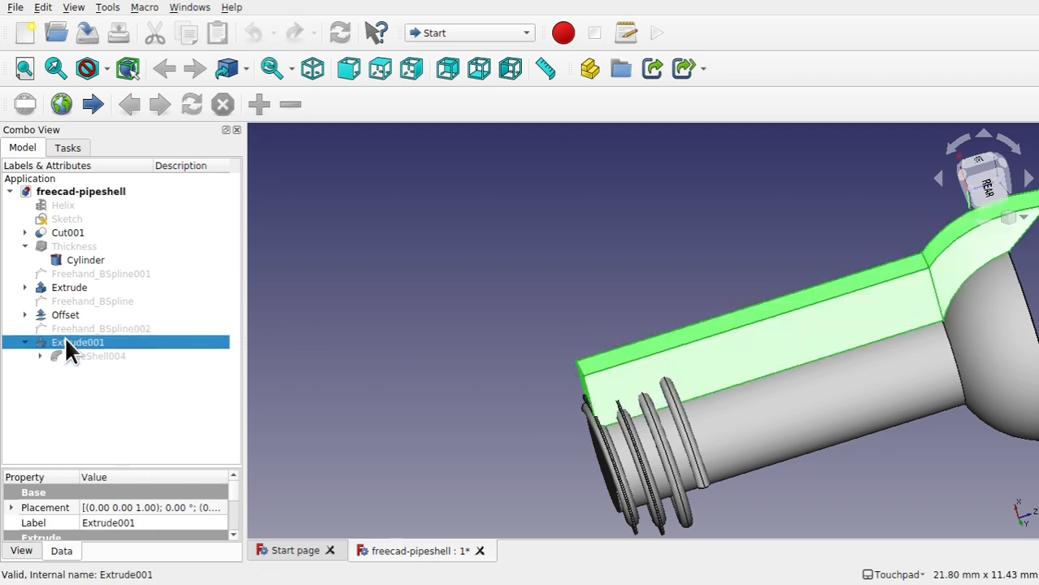
key(space)
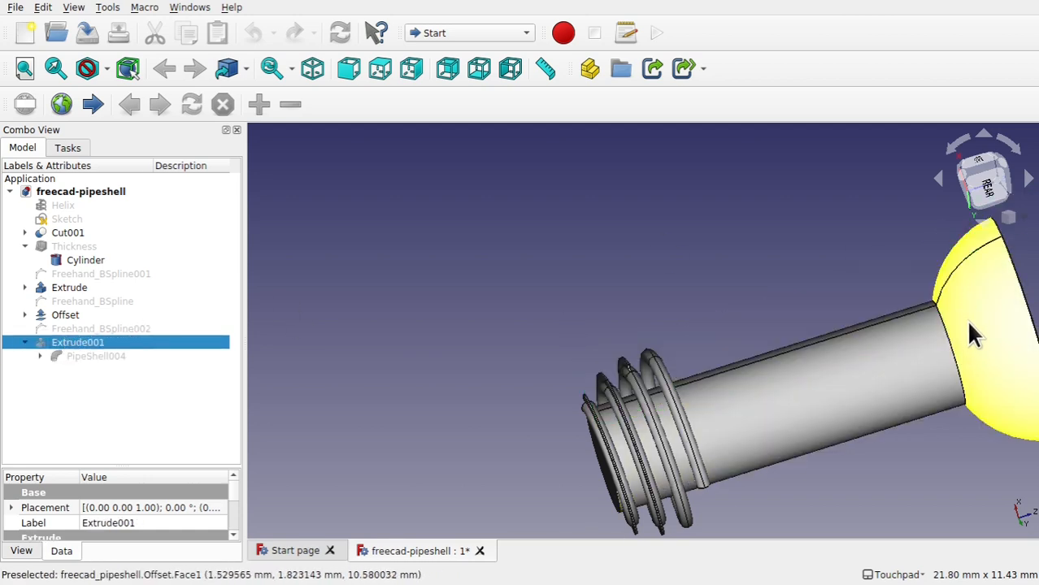
shift+middle_drag(983, 322, 722, 352)
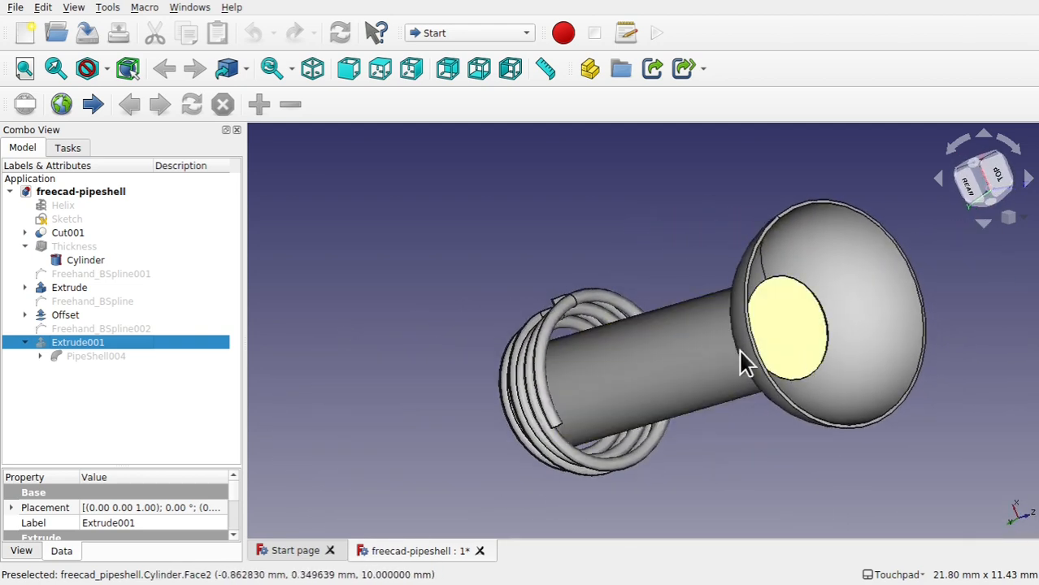
Hide Offset, expand it and show its source PipeShell003 to inspect the thin bowl surface and its profile edge
click(71, 314)
key(space)
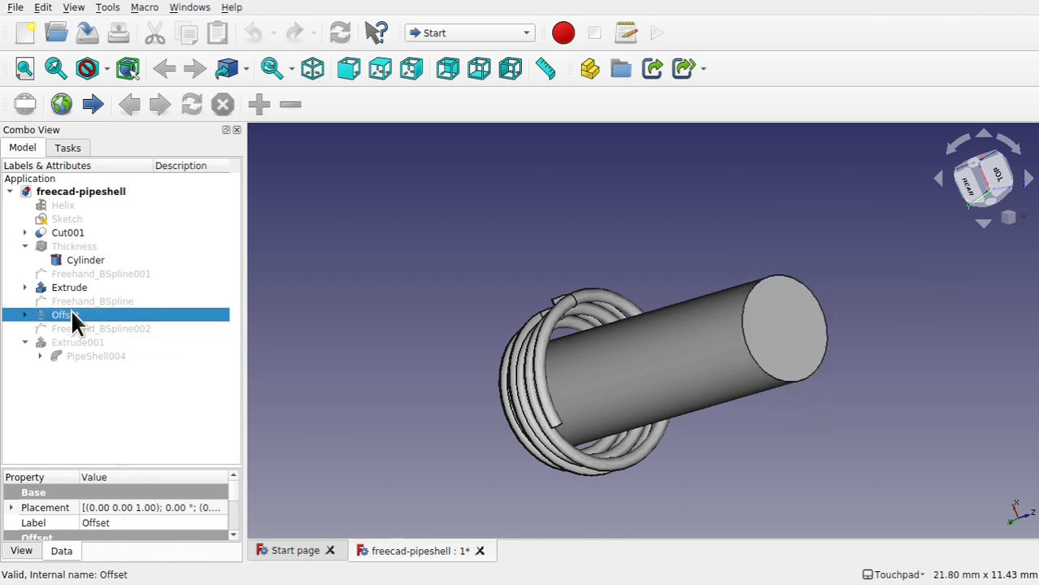
click(25, 315)
click(87, 328)
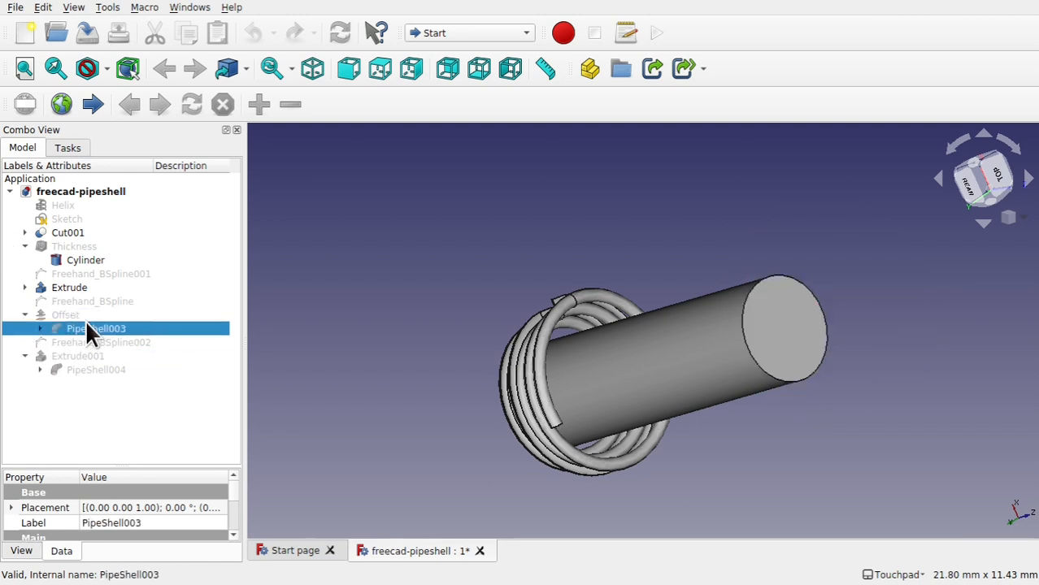
key(space)
alt+middle_drag(740, 319, 800, 259)
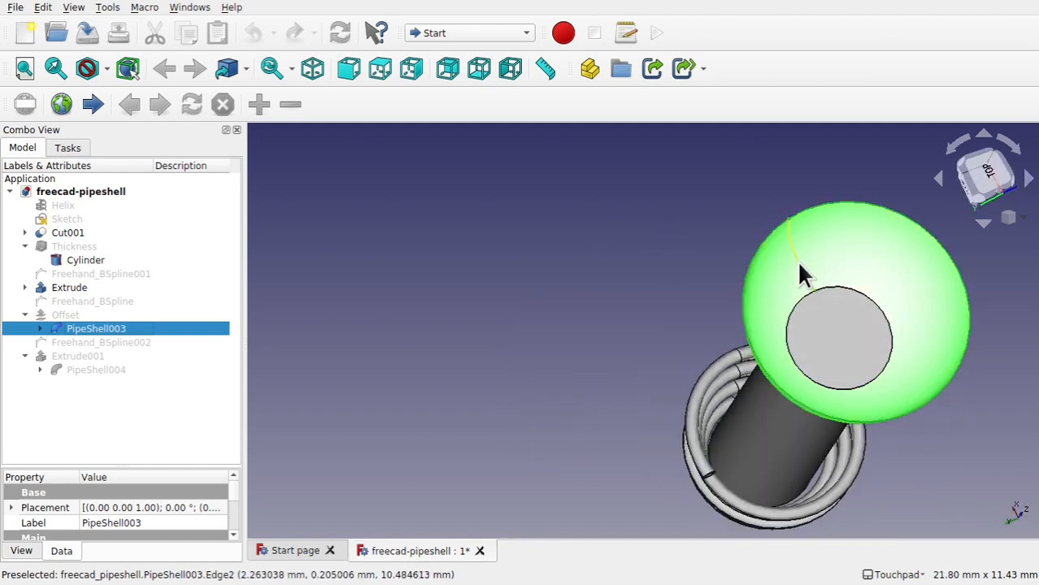
click(798, 264)
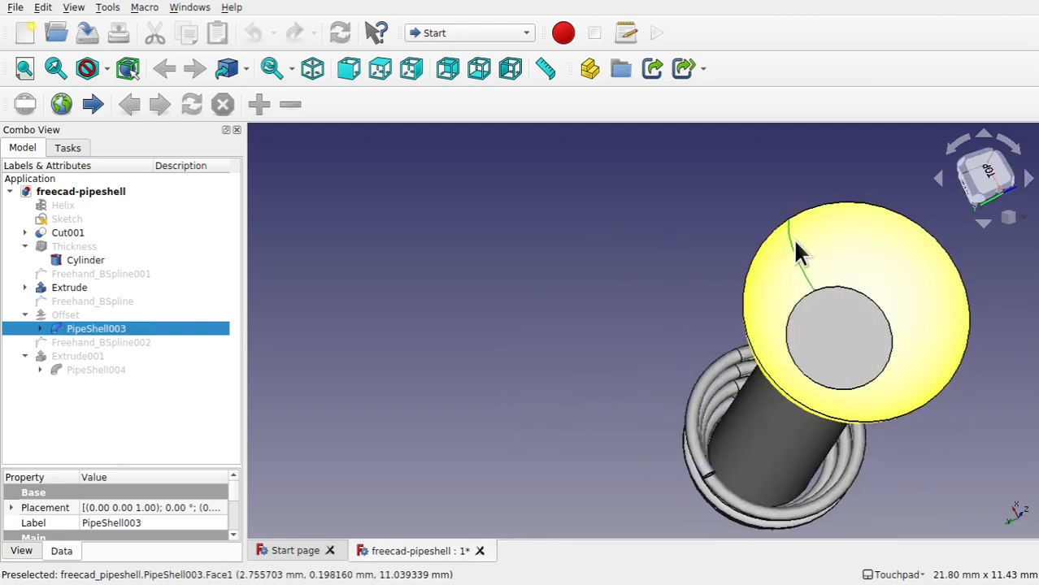
alt+middle_drag(794, 241, 821, 287)
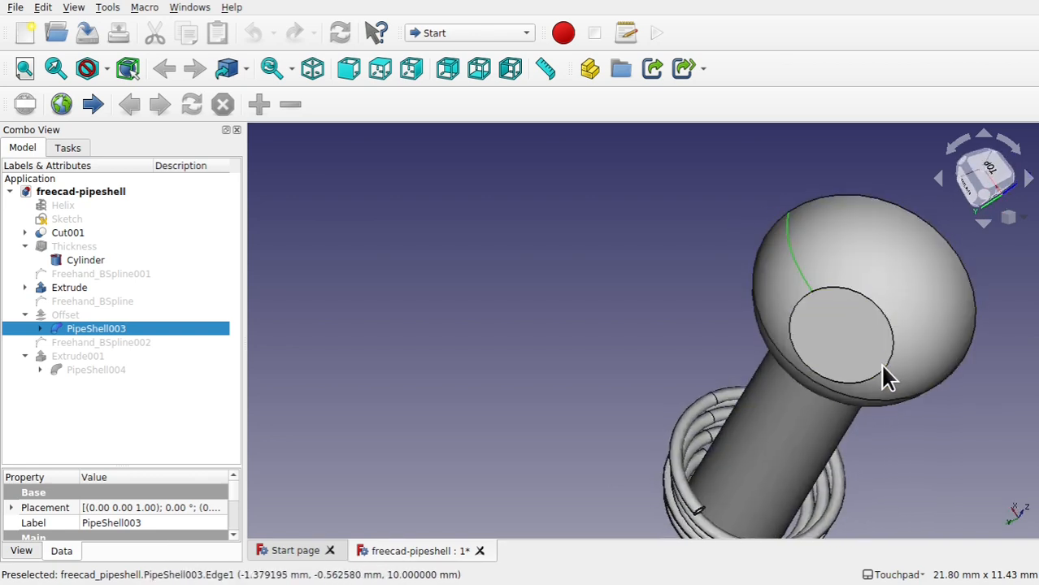
alt+middle_drag(888, 378, 927, 297)
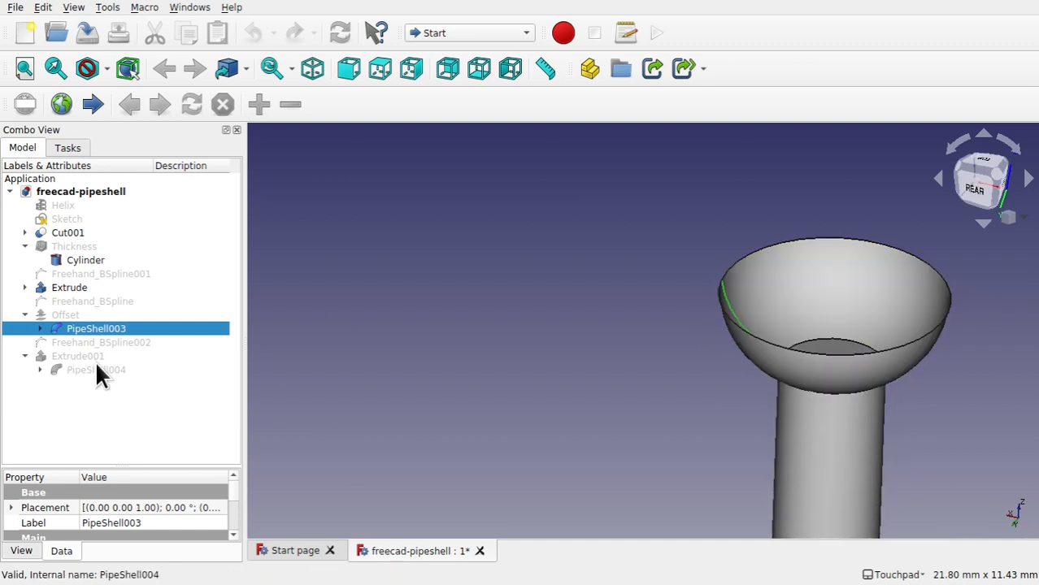
Show the Offset bowl again and hide its source PipeShell003
click(67, 316)
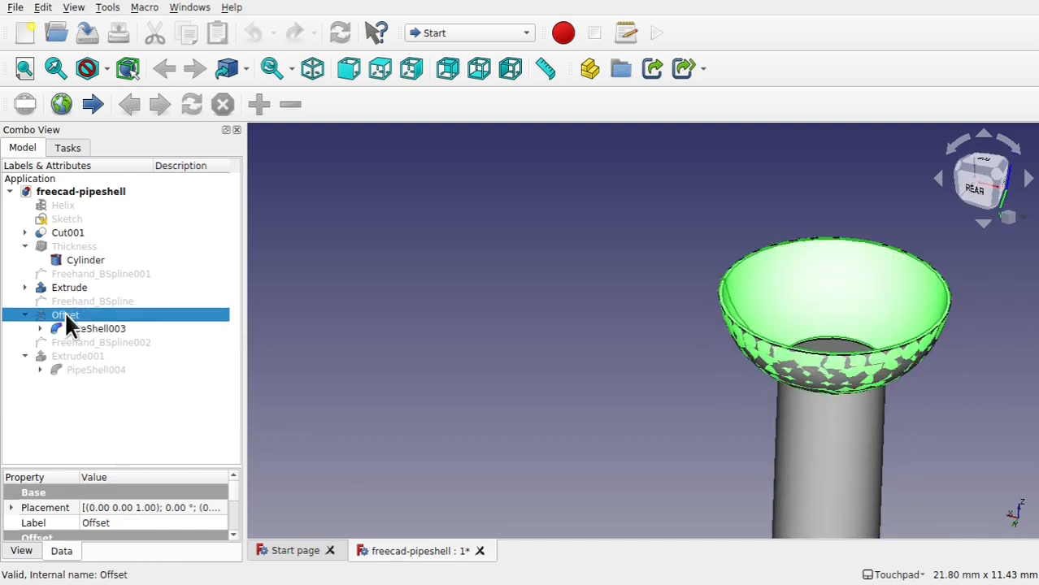
click(99, 329)
alt+middle_drag(756, 325, 861, 432)
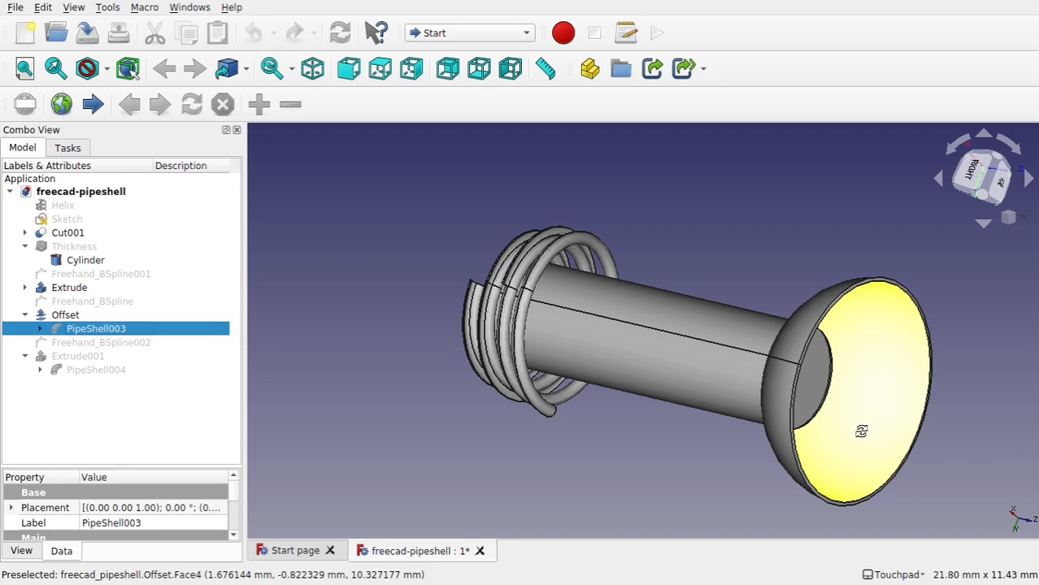
shift+drag(697, 363, 764, 398)
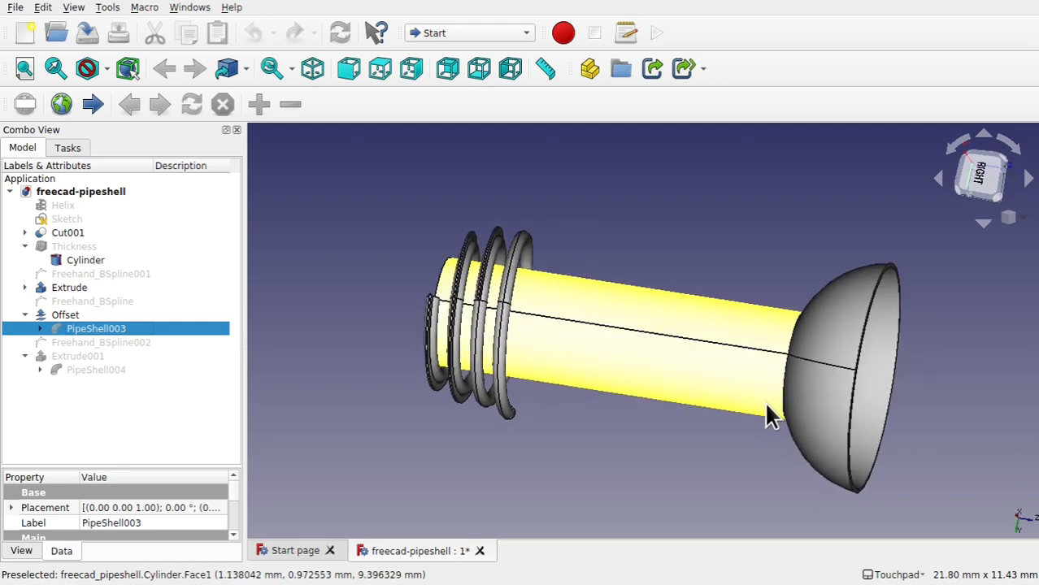
shift+drag(652, 412, 424, 394)
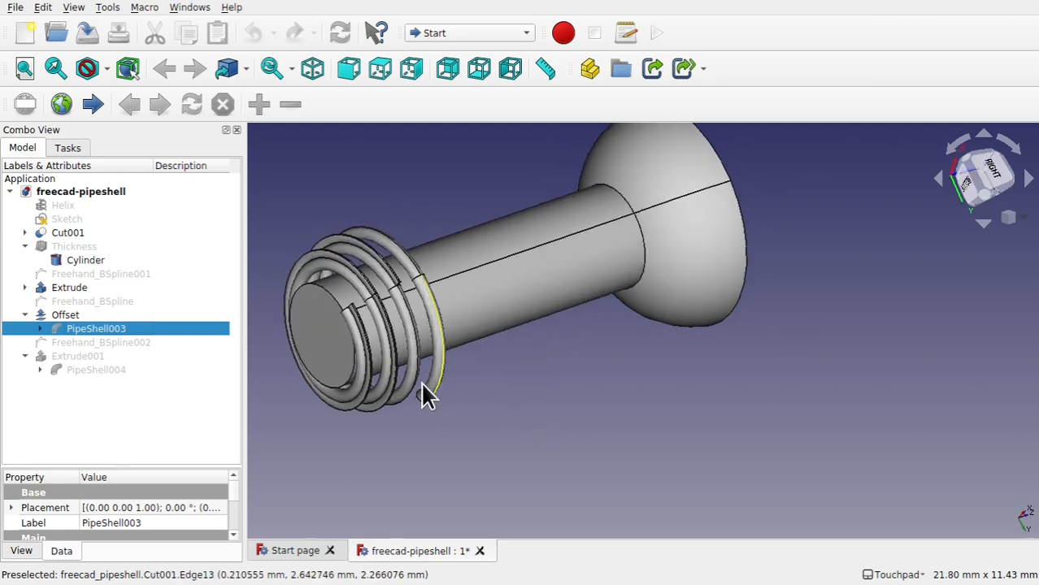
alt+drag(332, 354, 455, 348)
scroll(373, 335, up, 5)
alt+drag(406, 307, 318, 324)
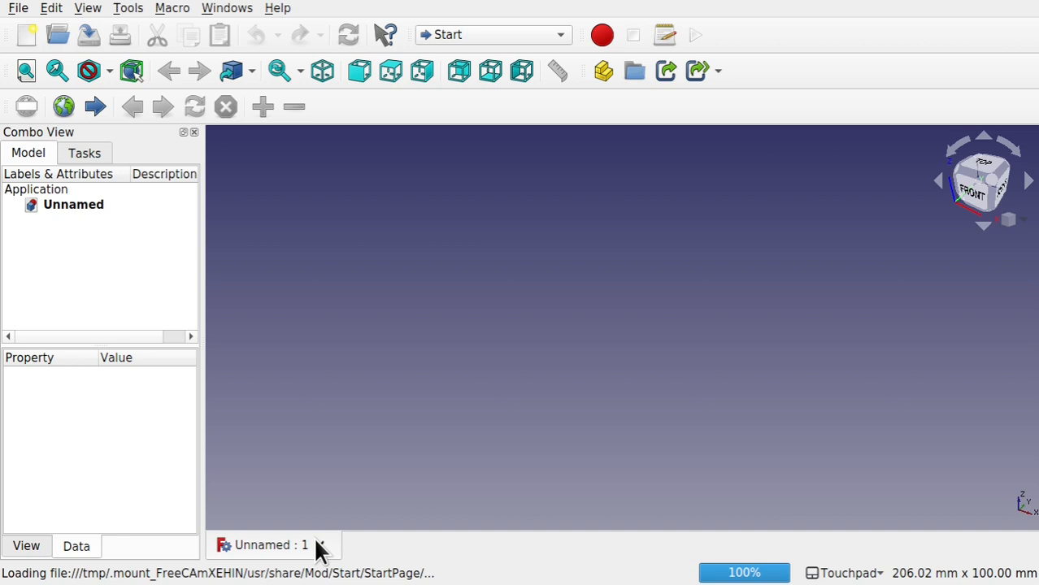
Switch to the Curves workbench and check the Curves entry and its description in the Addon Manager
click(505, 36)
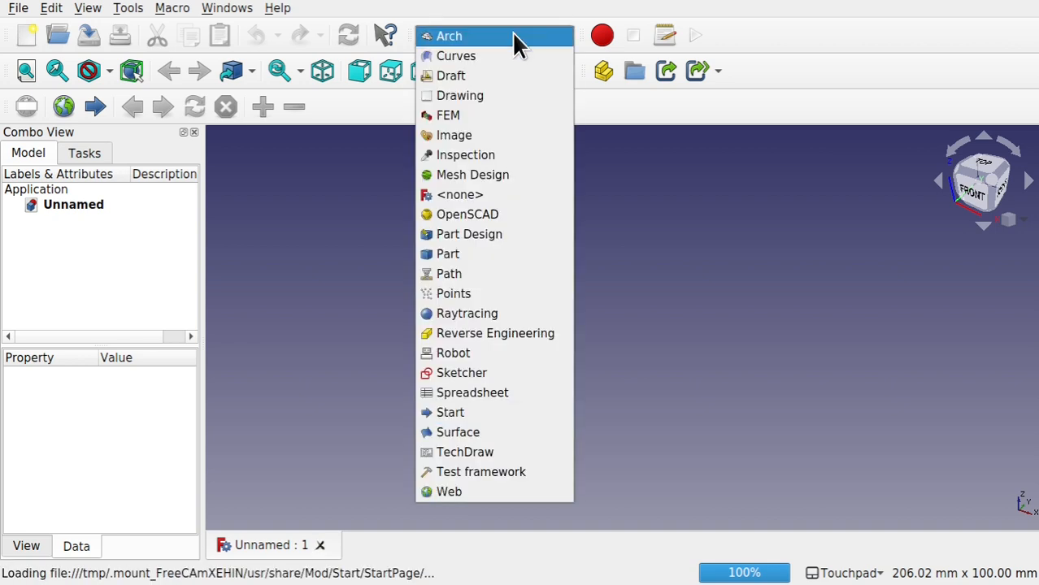
click(501, 55)
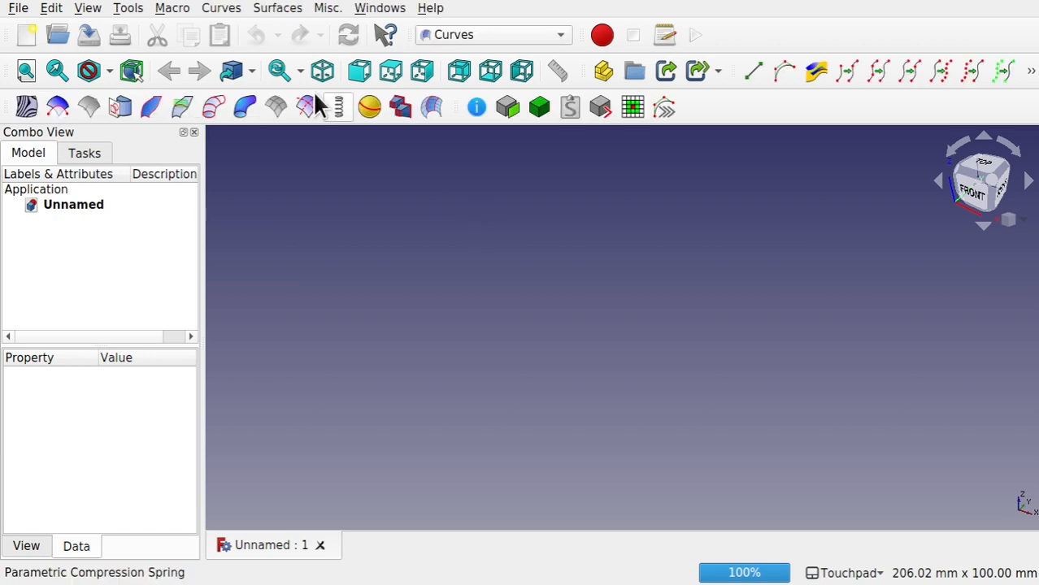
click(132, 9)
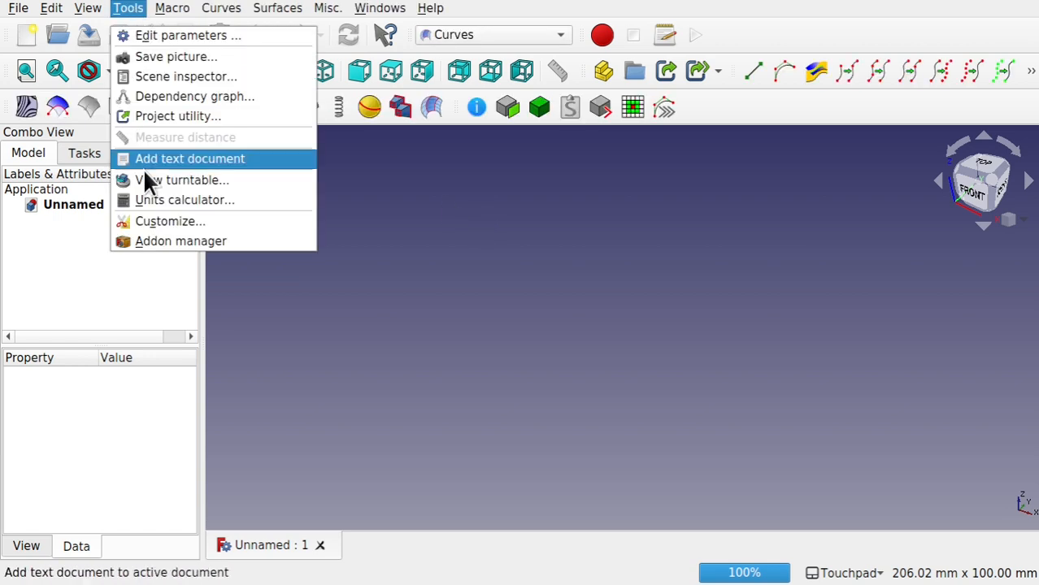
click(207, 240)
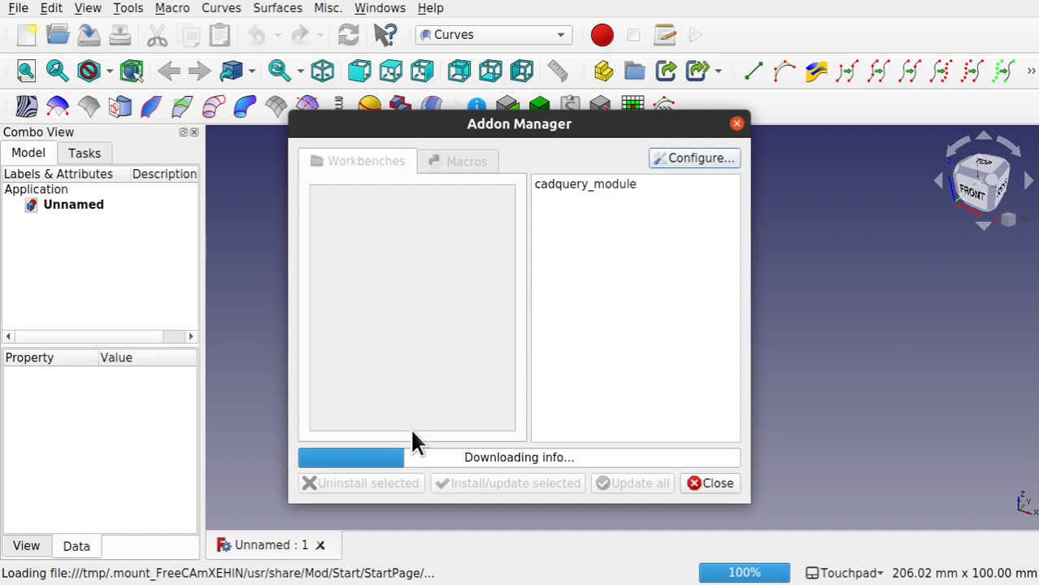
scroll(412, 355, down, 2)
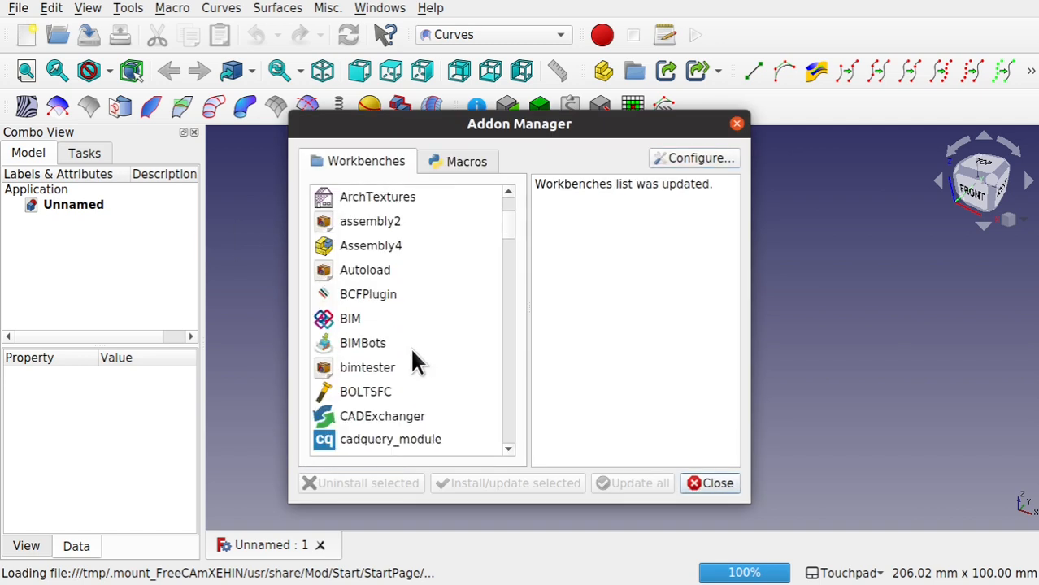
scroll(413, 356, down, 2)
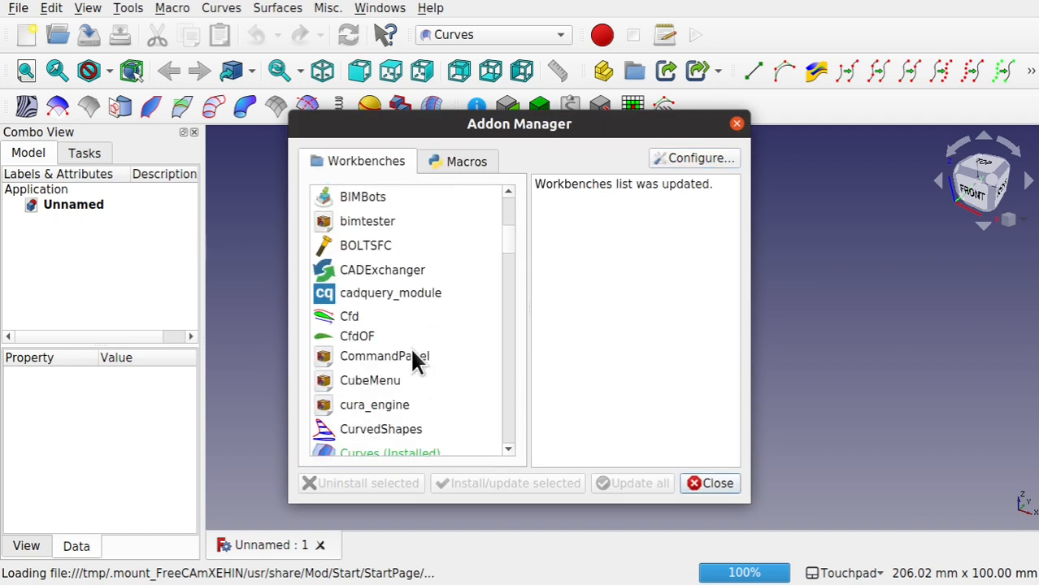
click(404, 410)
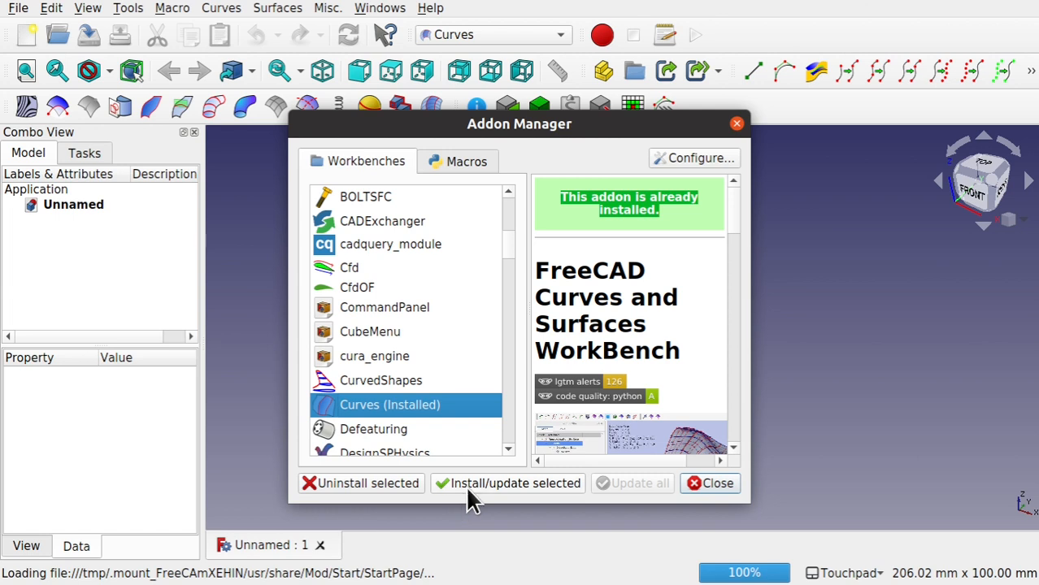
click(737, 125)
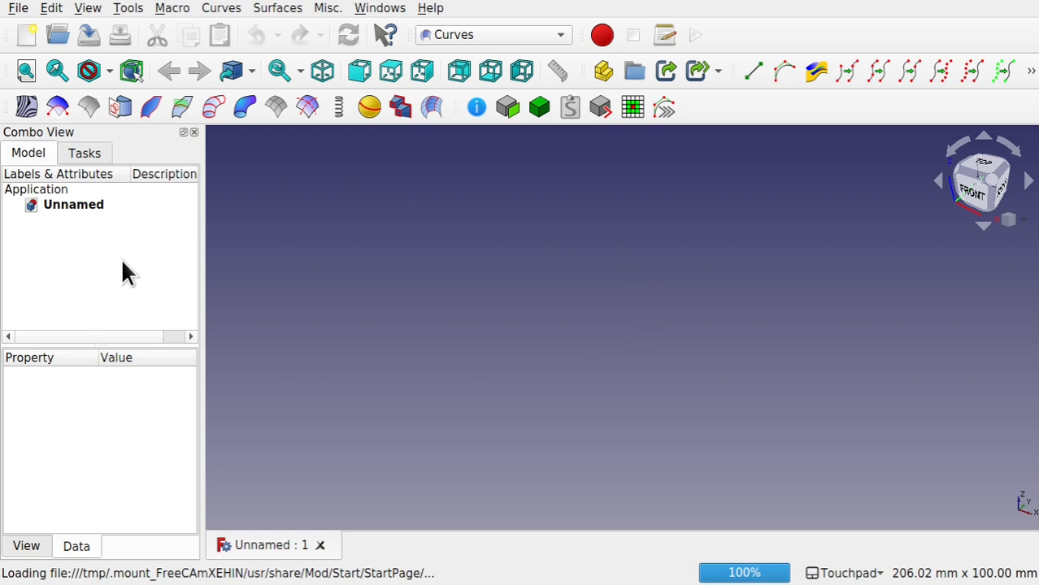
Switch to the Sketcher workbench and create a new sketch on the XY-Plane with 0.00 mm offset
click(520, 39)
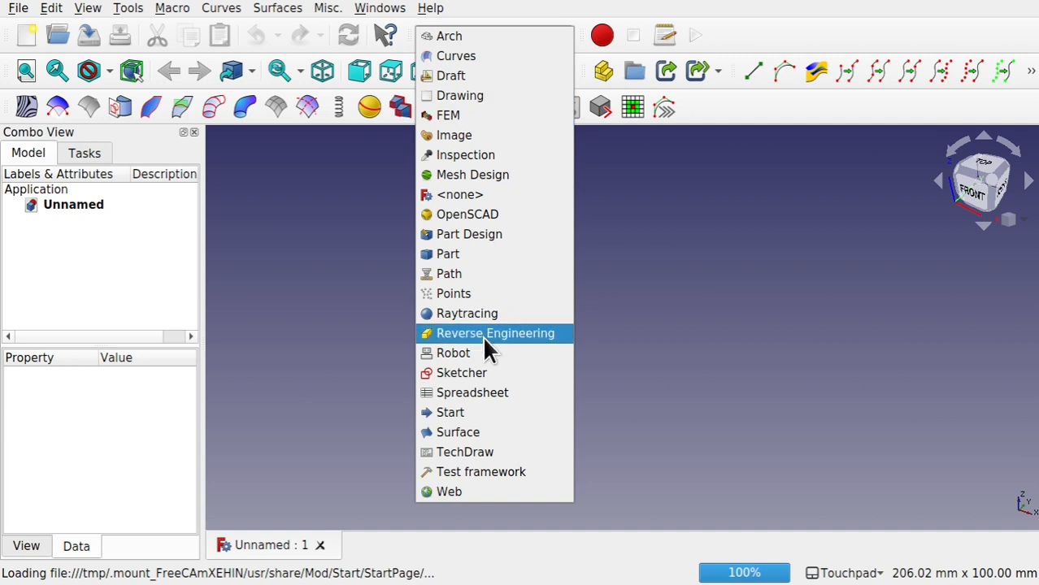
click(481, 373)
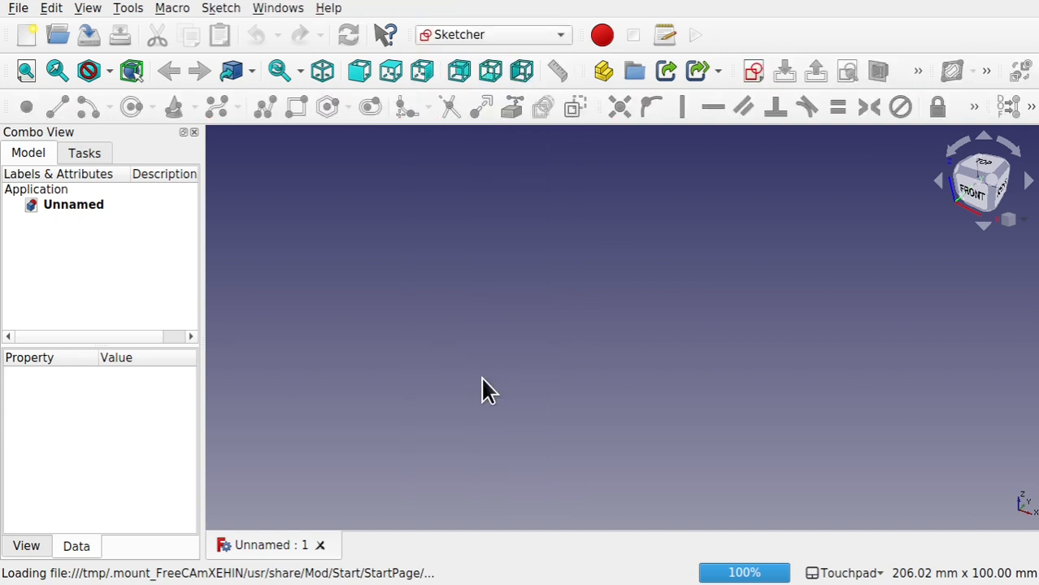
click(752, 70)
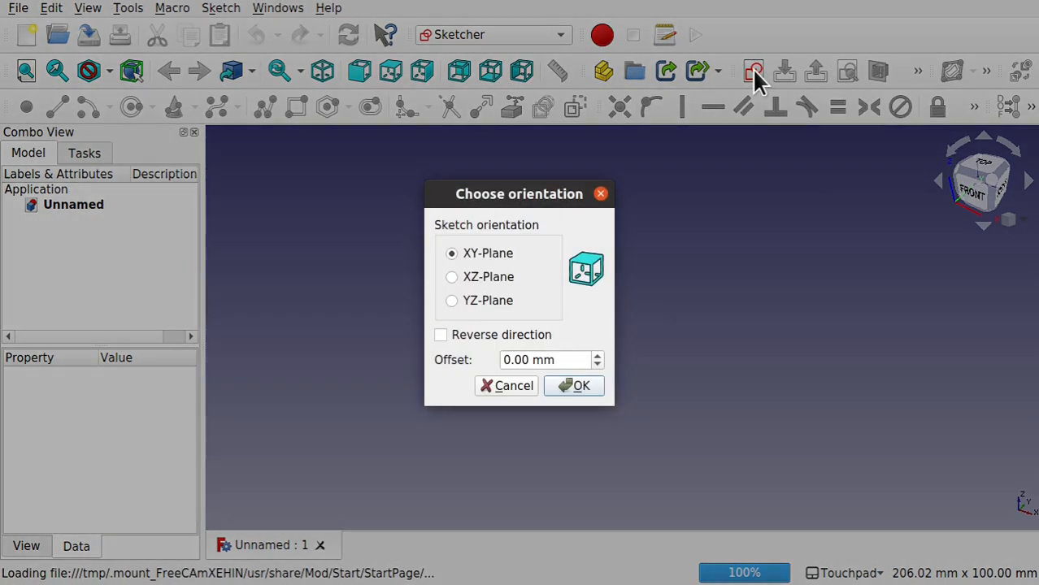
click(567, 385)
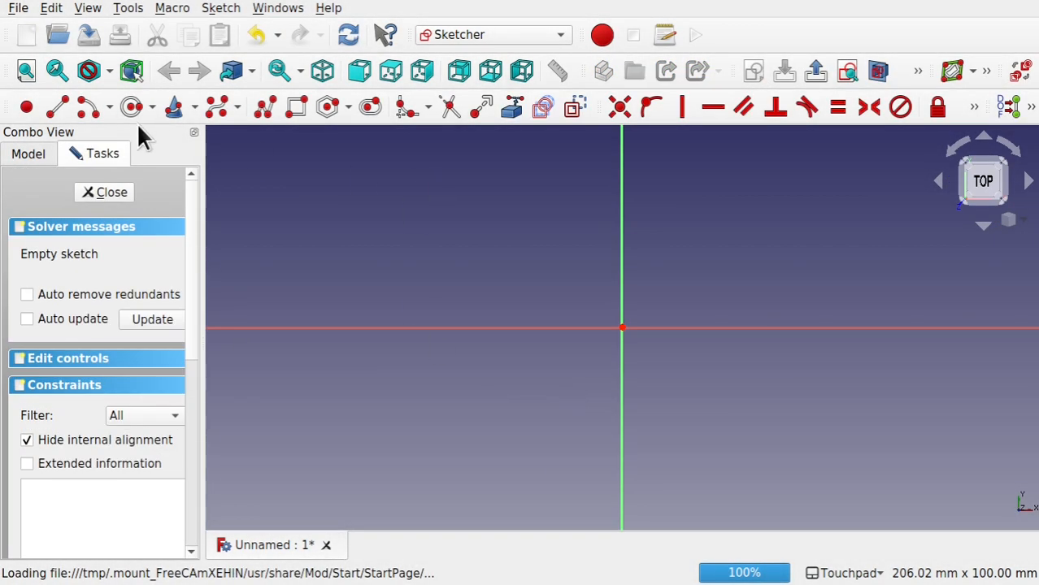
Draw a circle centred on the origin and close the sketch
click(133, 108)
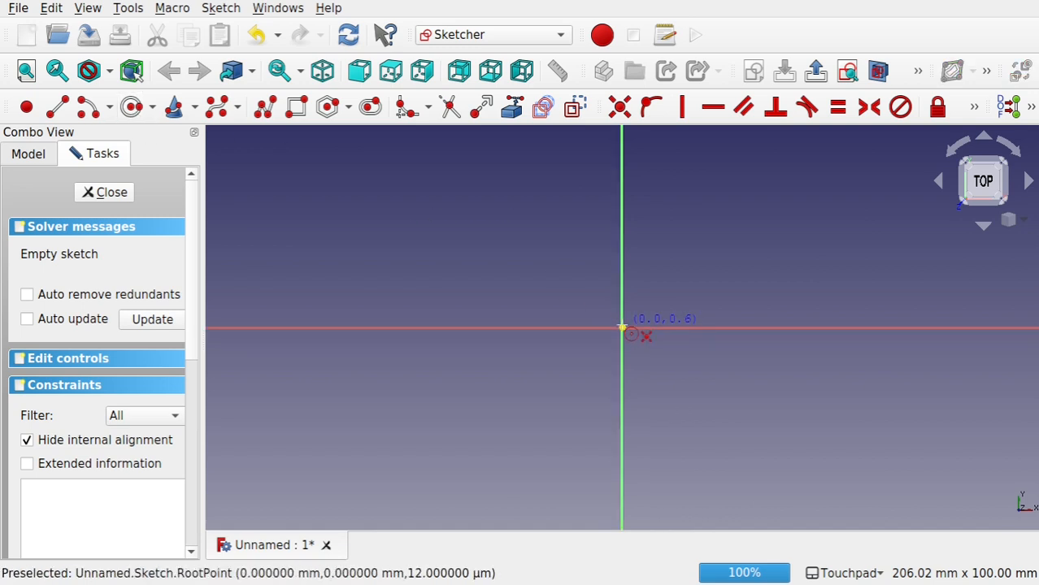
click(621, 328)
click(687, 364)
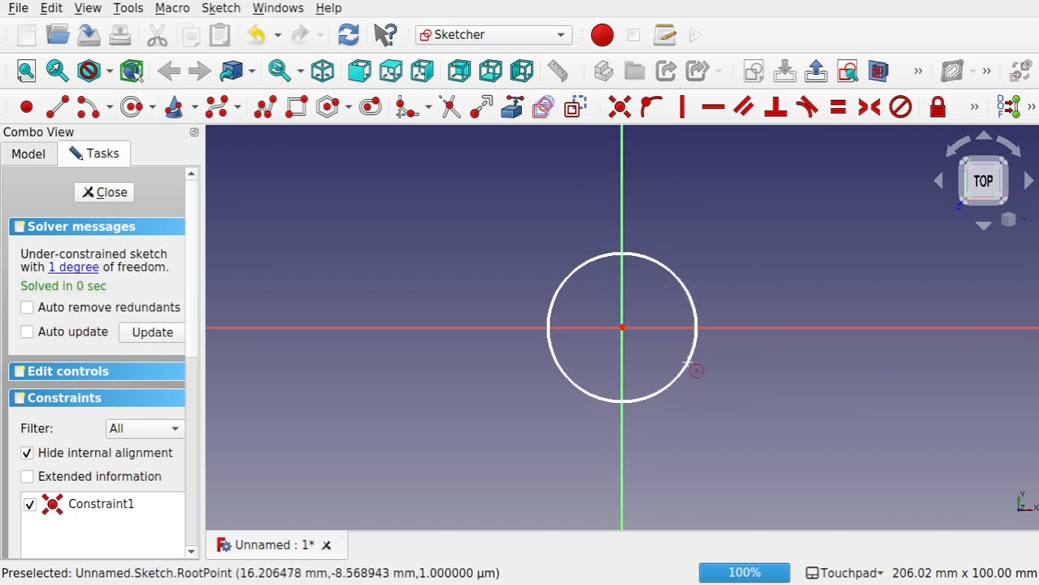
click(115, 195)
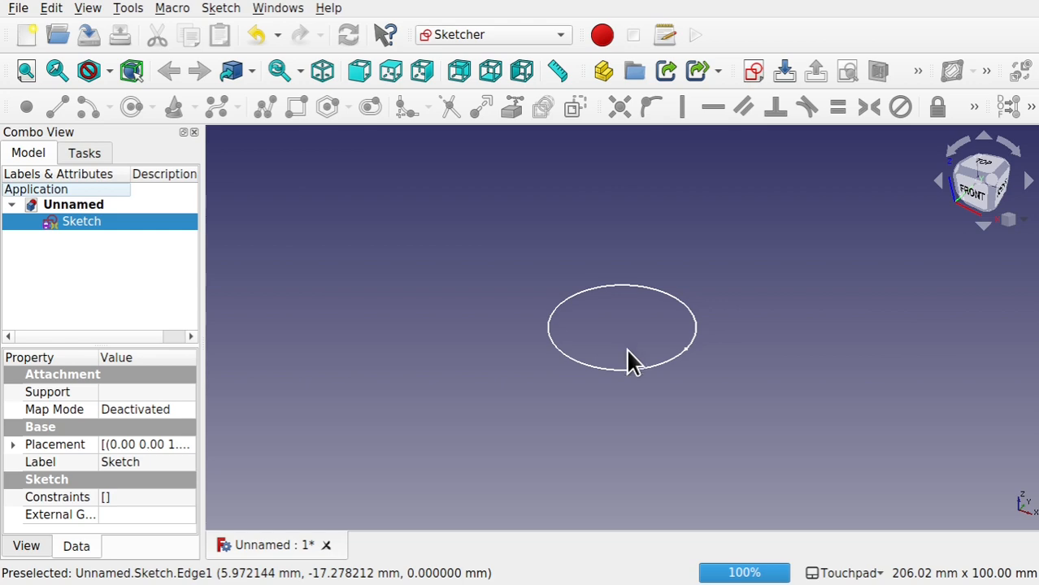
Clear the selection, face the model from the front and create a second sketch on the XZ-Plane
click(751, 72)
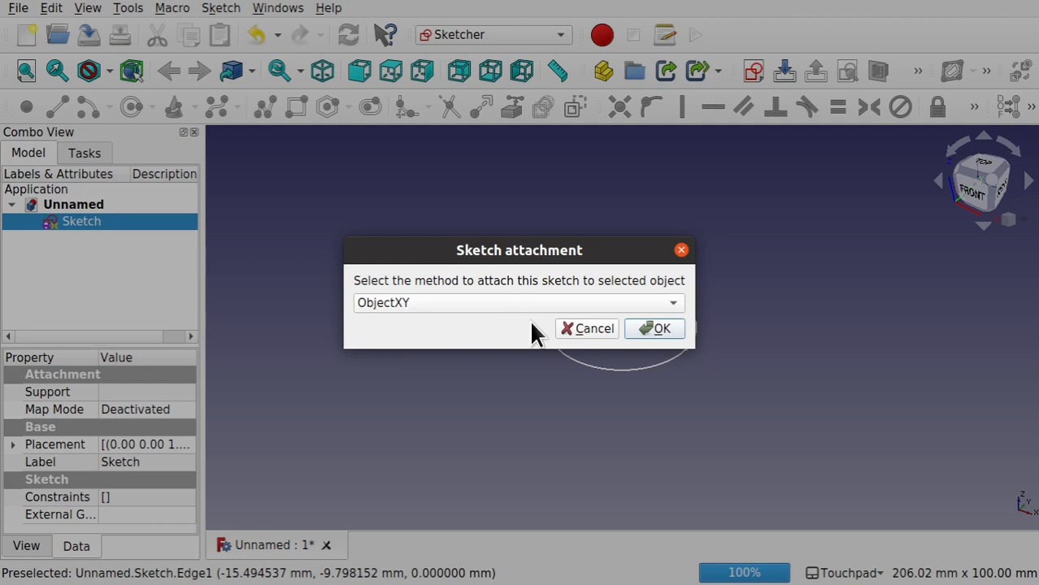
click(581, 328)
click(695, 249)
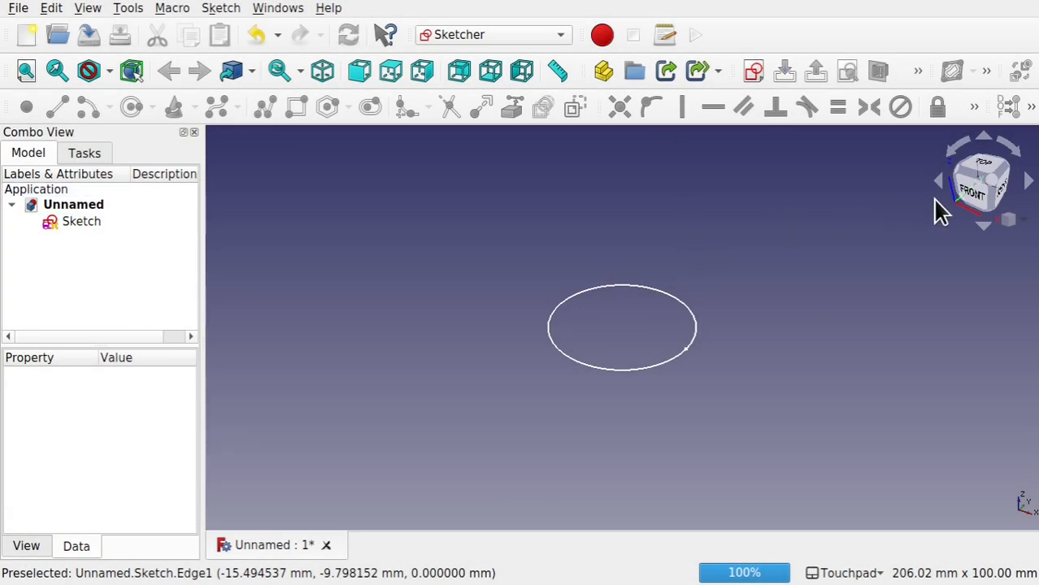
click(973, 199)
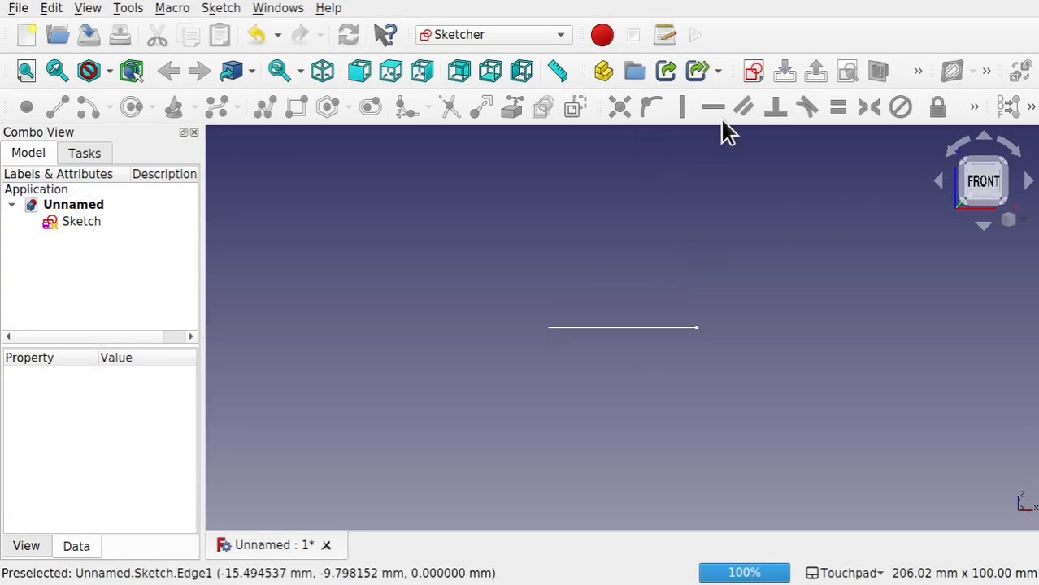
click(752, 72)
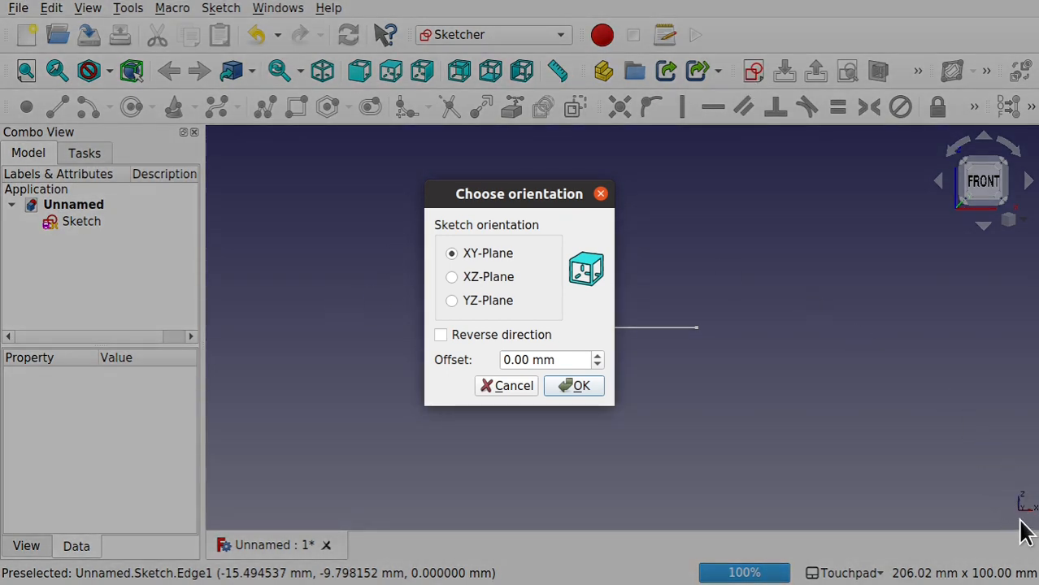
click(484, 288)
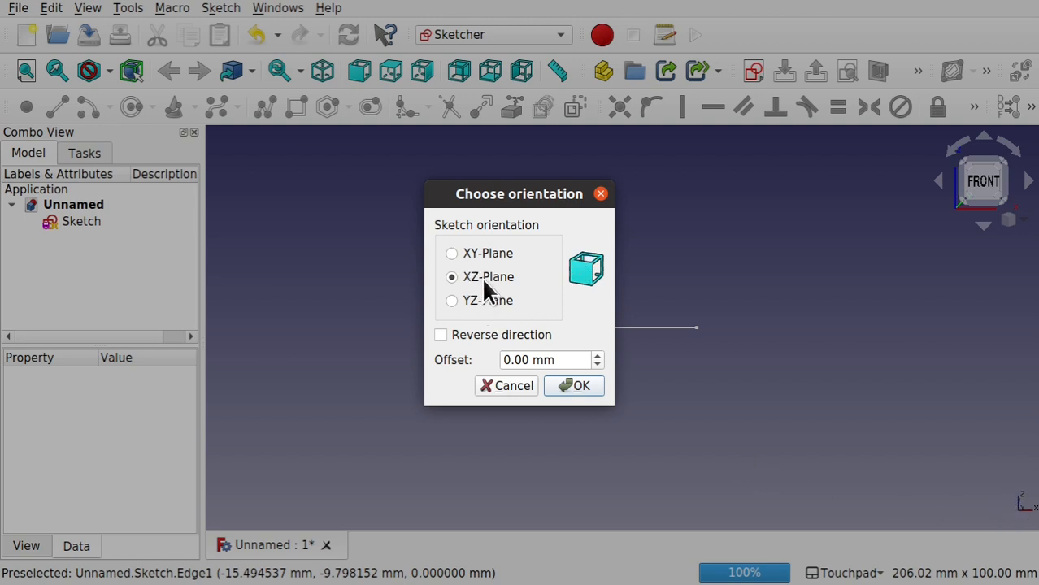
click(567, 389)
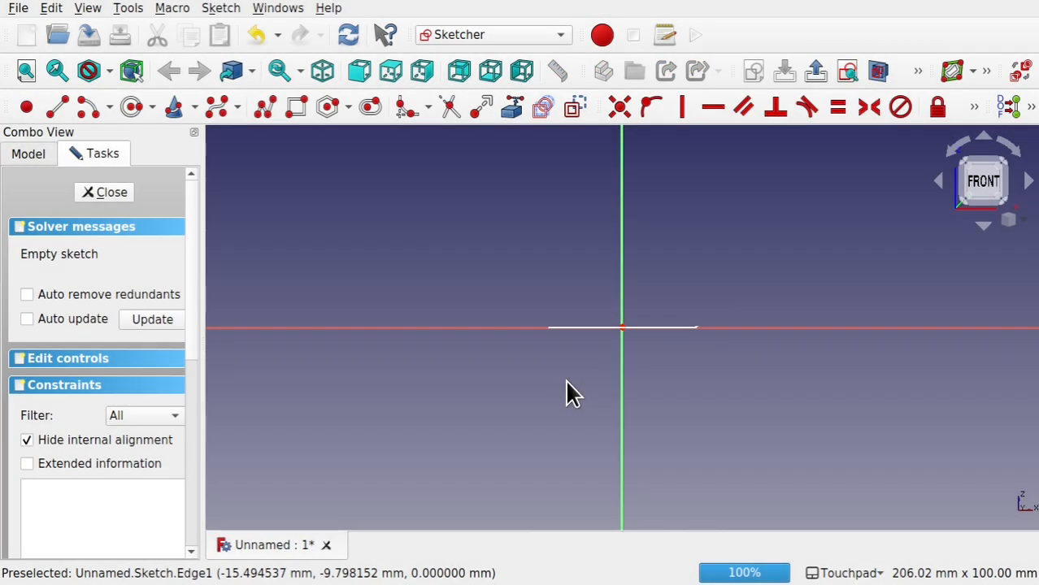
Draw an S-shaped B-spline with six control points rising from the origin to about (-33, 138) mm, and close the sketch
click(214, 106)
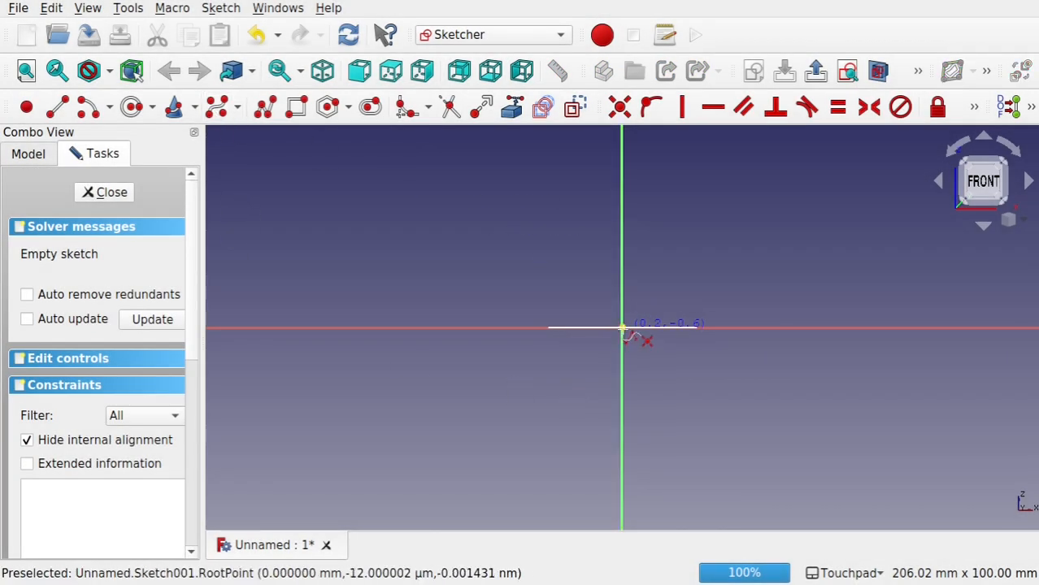
click(622, 328)
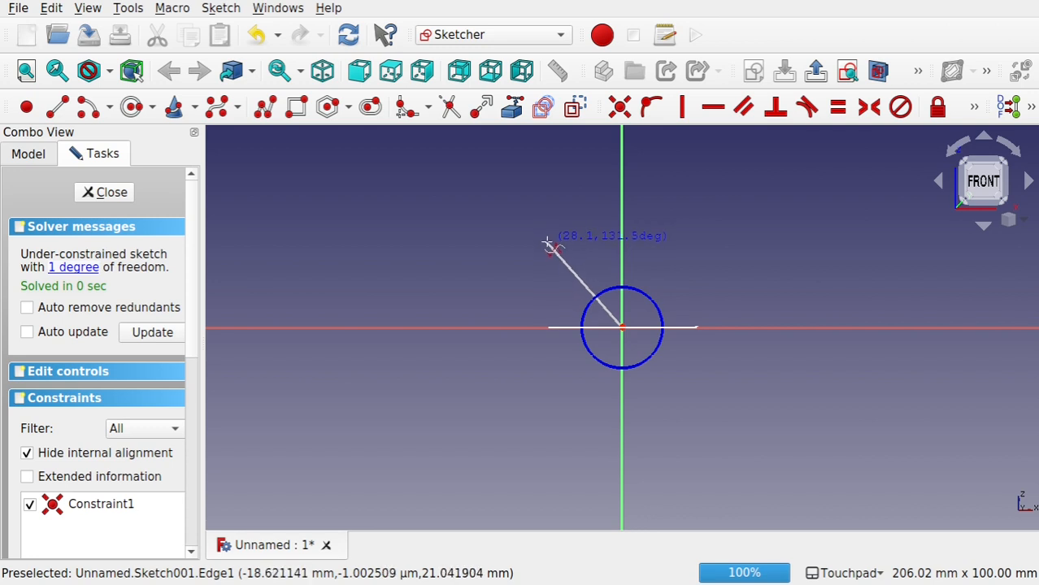
middle_drag(549, 246, 574, 419)
click(570, 420)
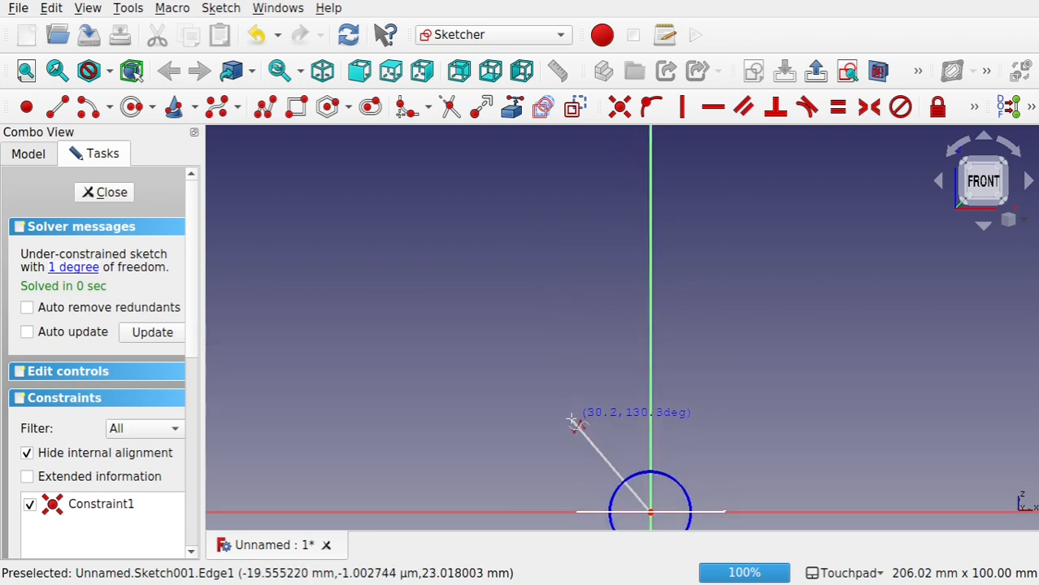
click(585, 251)
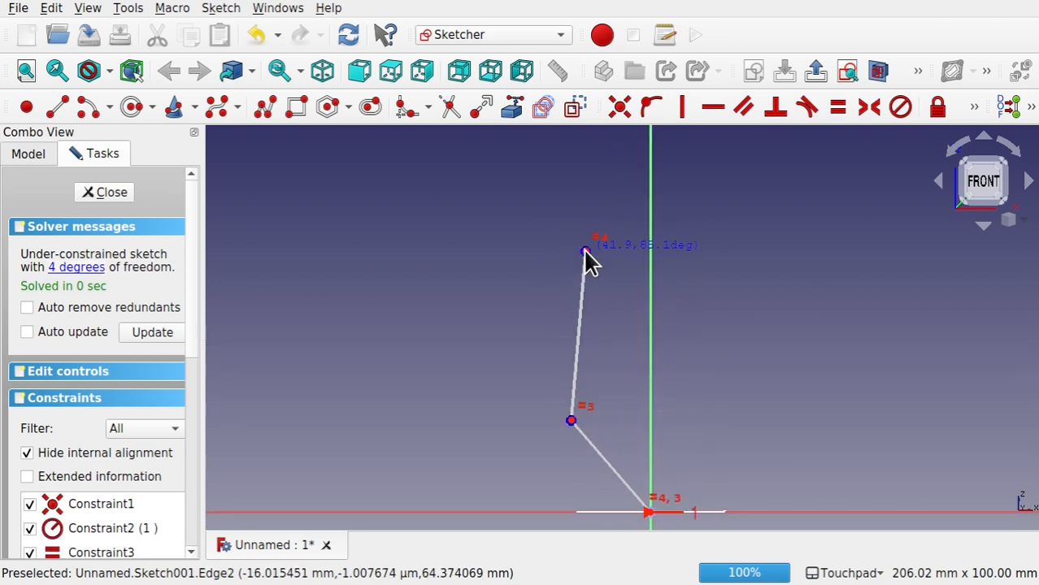
click(750, 169)
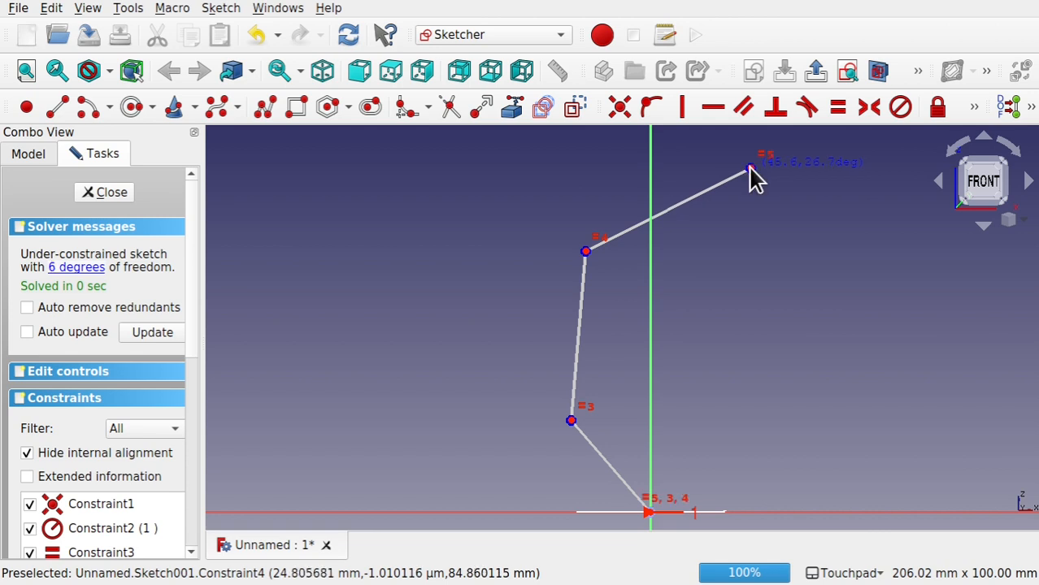
scroll(750, 169, up, 3)
scroll(750, 169, down, 4)
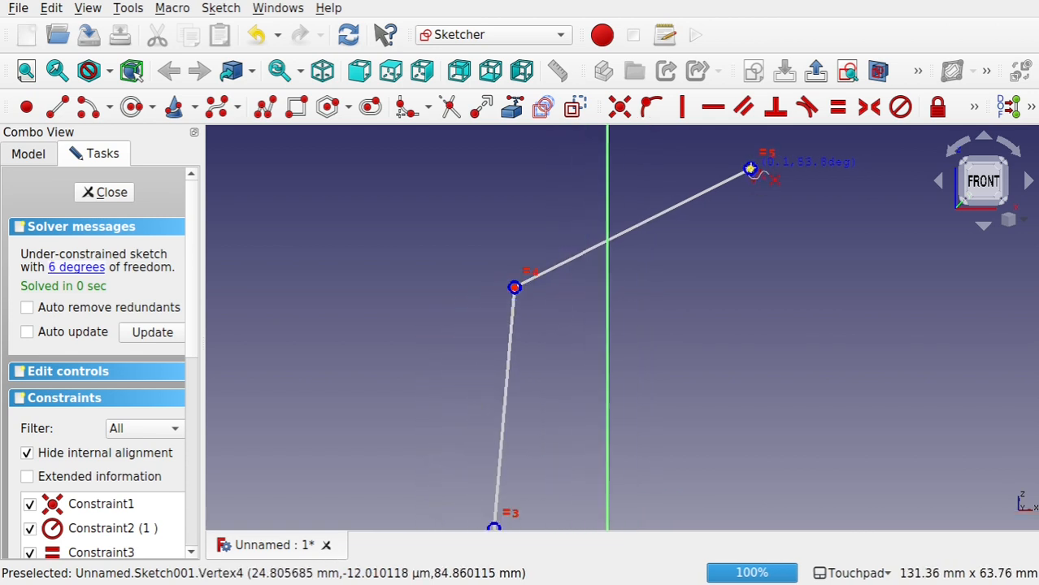
shift+middle_drag(751, 168, 758, 348)
click(745, 249)
click(568, 174)
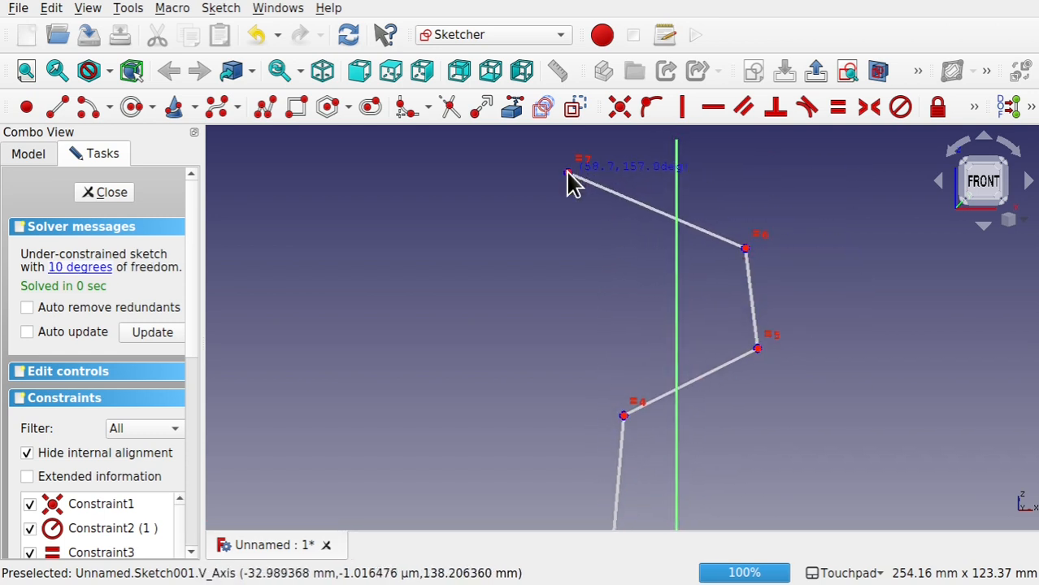
right_click(569, 176)
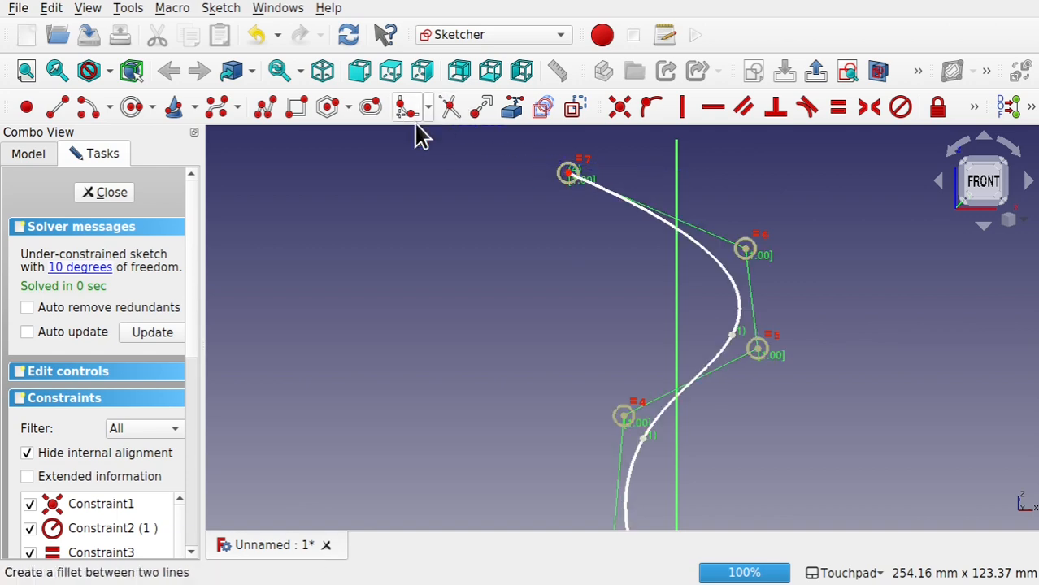
click(111, 193)
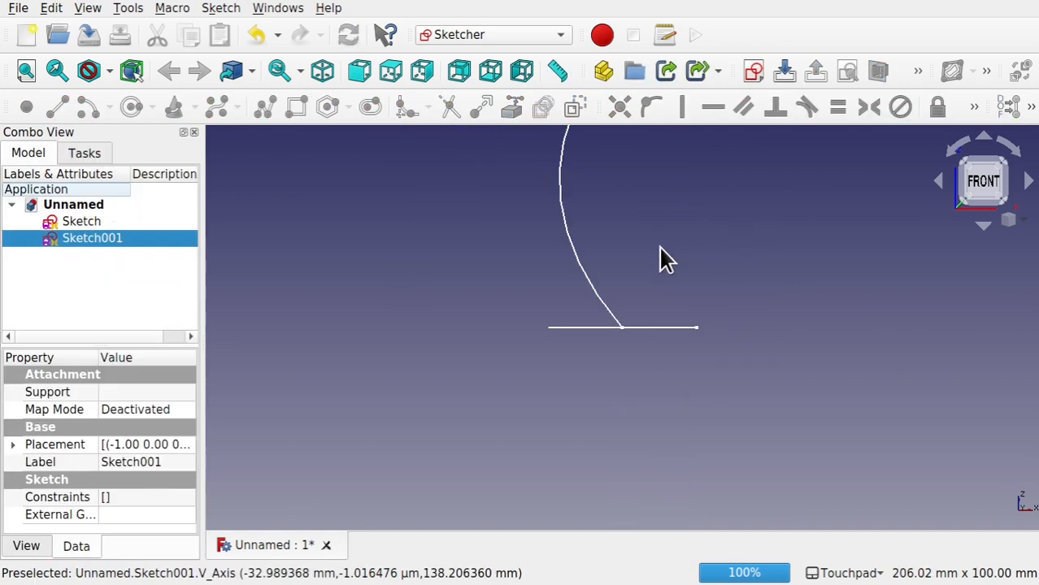
Clear the selection, bring the circle and the whole S-shaped path into view, and switch to the Curves workbench
mouse_move(689, 211)
alt+middle_down()
mouse_move(654, 282)
mouse_move(707, 283)
alt+middle_up()
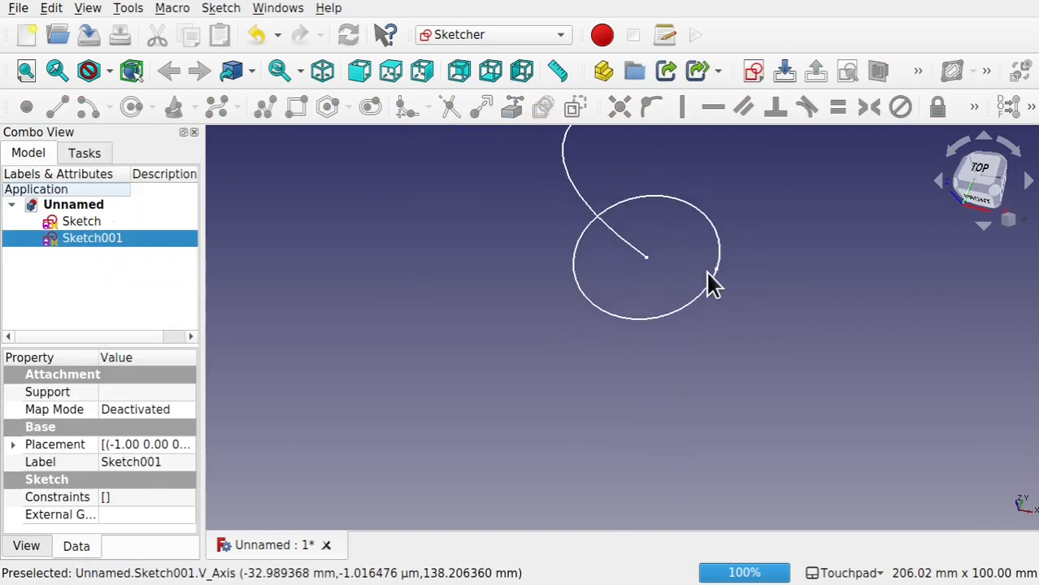
click(573, 193)
click(413, 239)
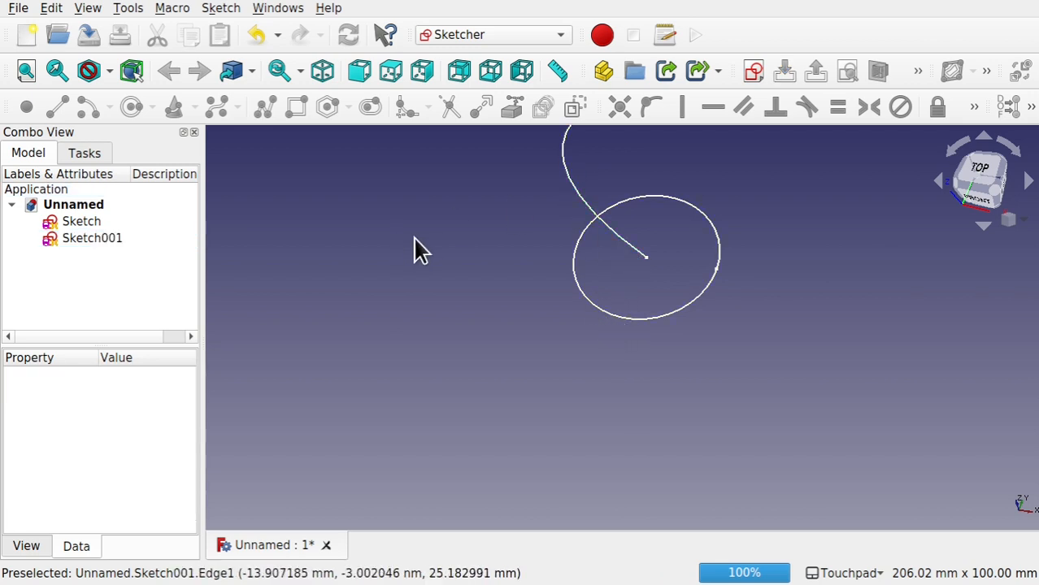
scroll(414, 239, up, 4)
scroll(414, 239, down, 8)
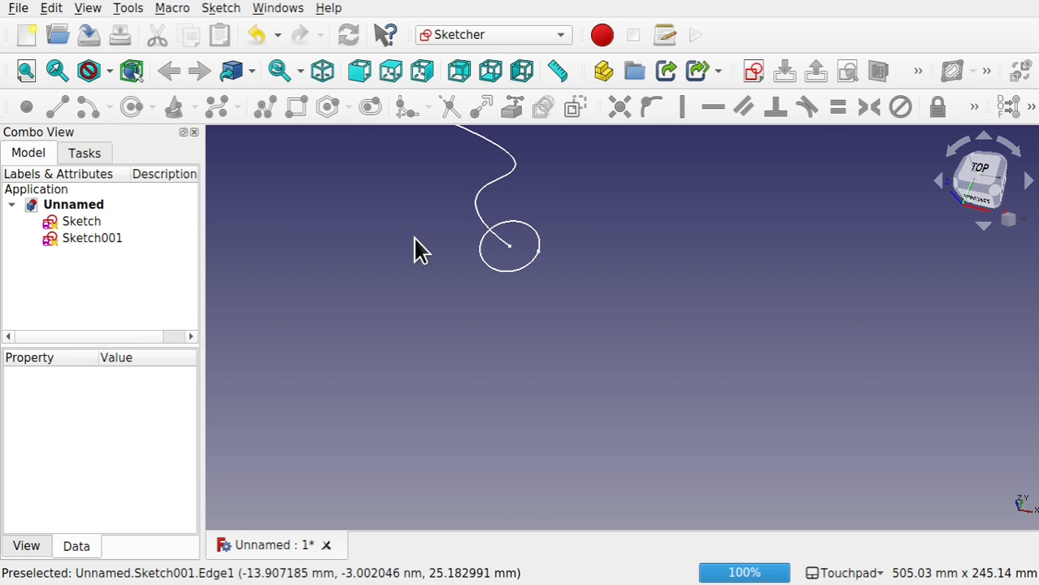
shift+middle_drag(414, 237, 554, 335)
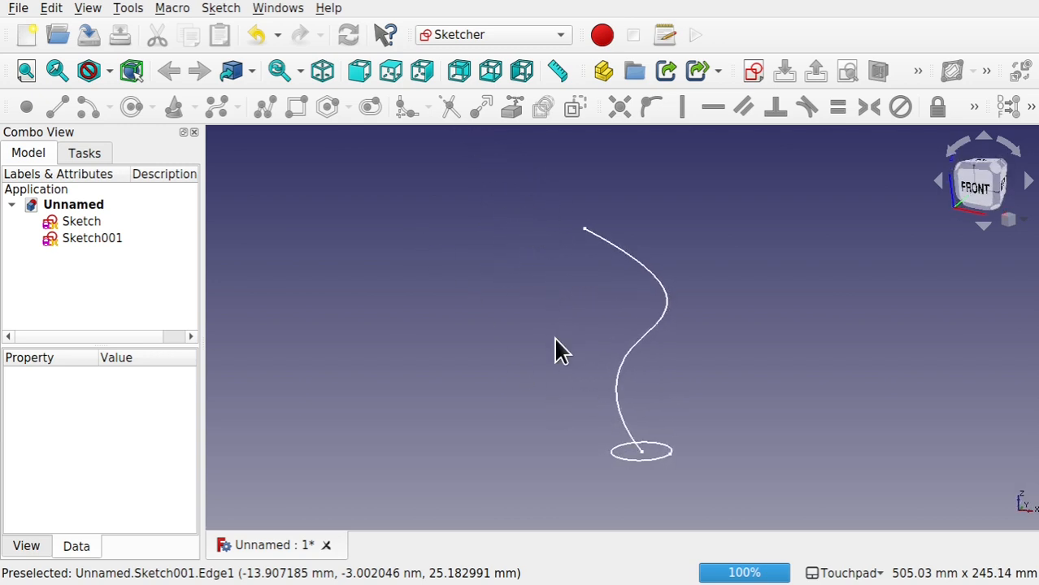
click(524, 32)
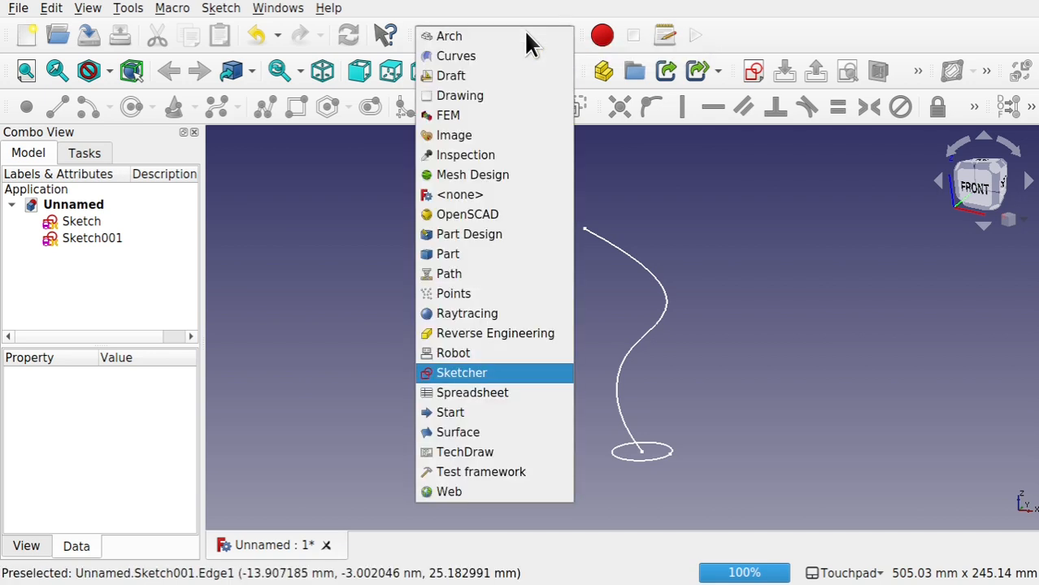
click(502, 55)
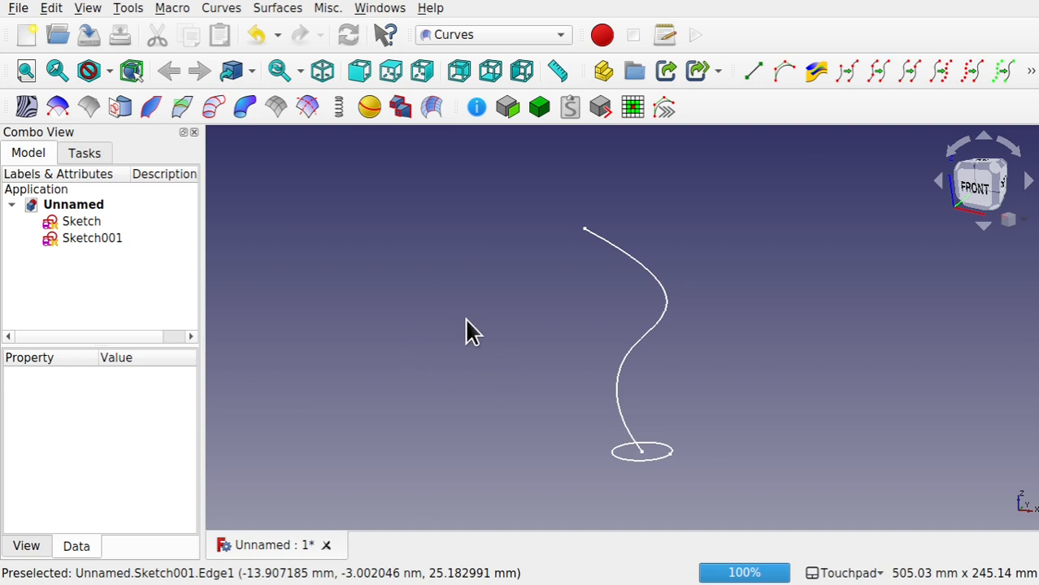
Add a horizontal slot to the circle sketch, on the negative X side just above the X axis, and close the sketch
click(655, 460)
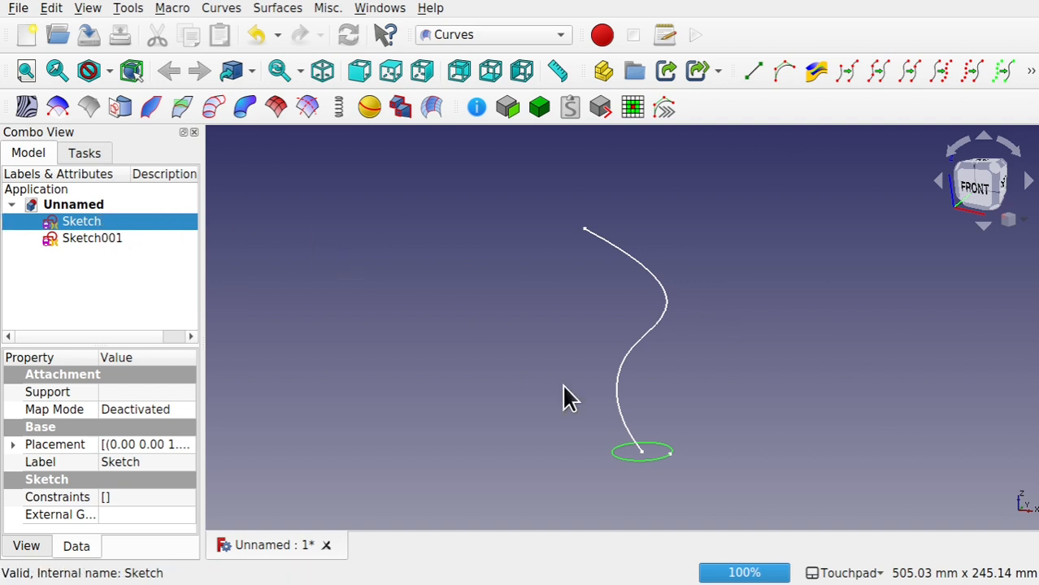
double_click(155, 224)
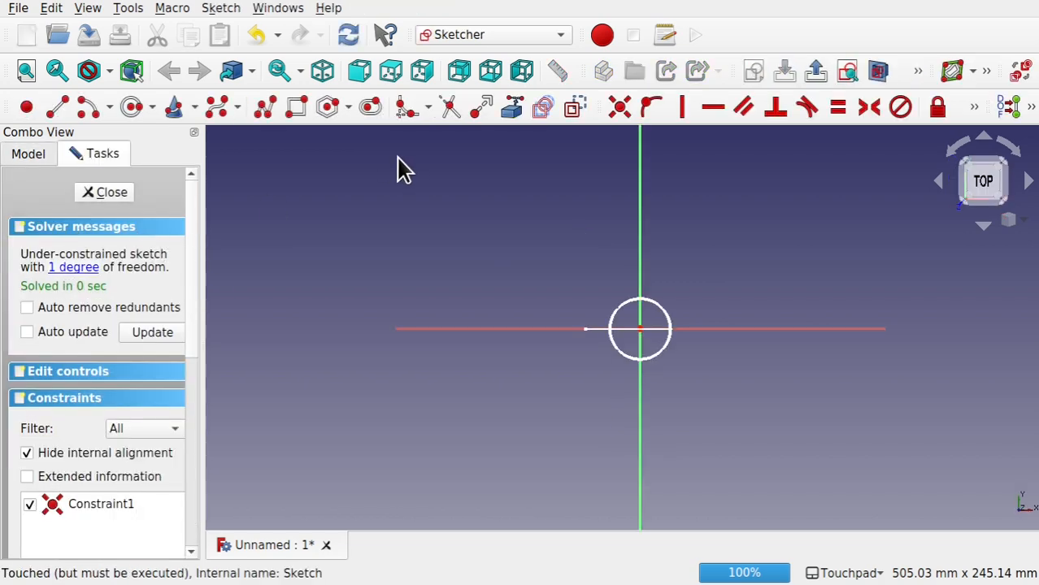
click(372, 110)
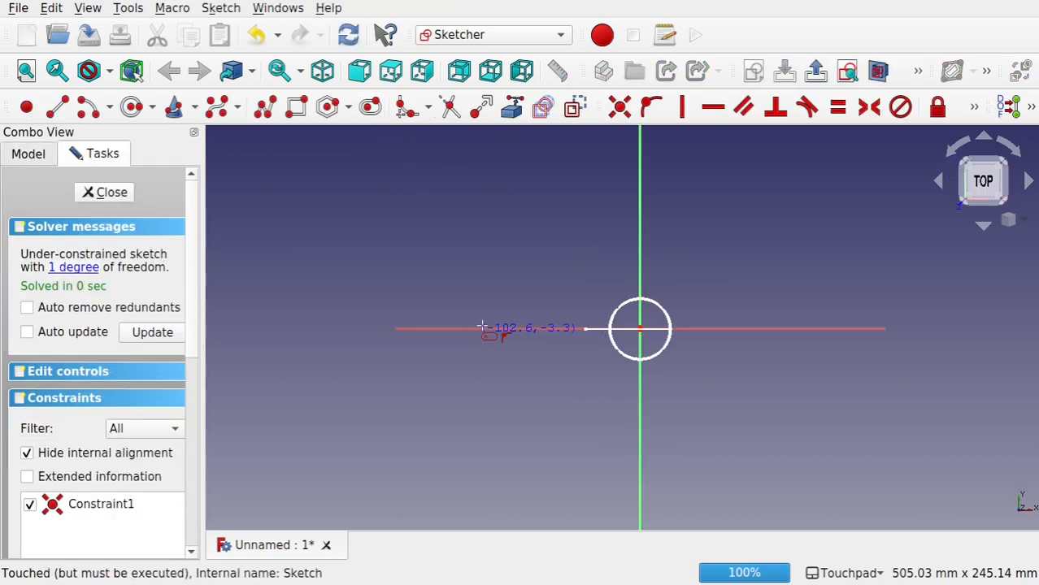
click(432, 293)
click(494, 330)
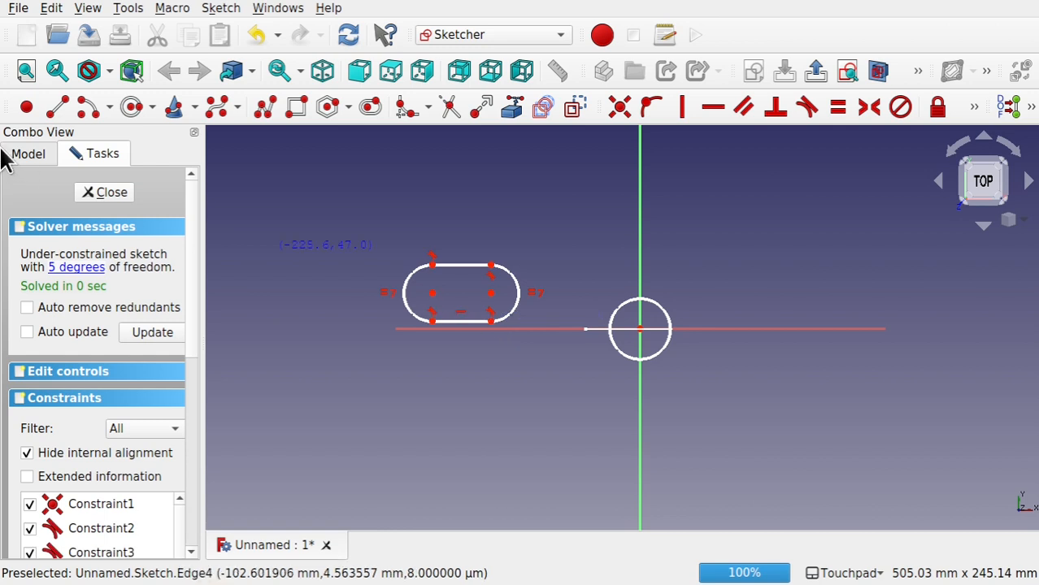
click(101, 191)
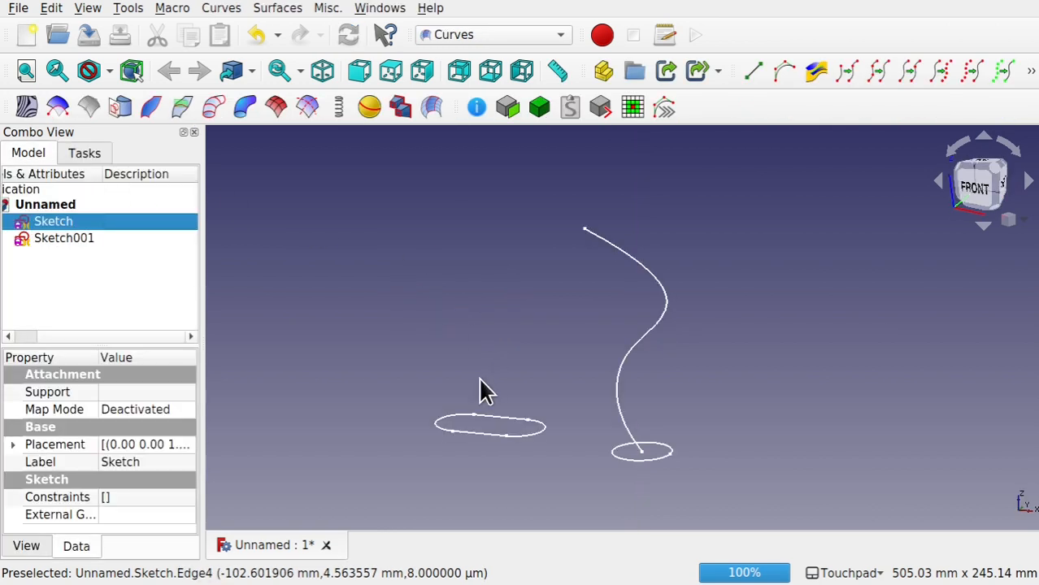
click(275, 271)
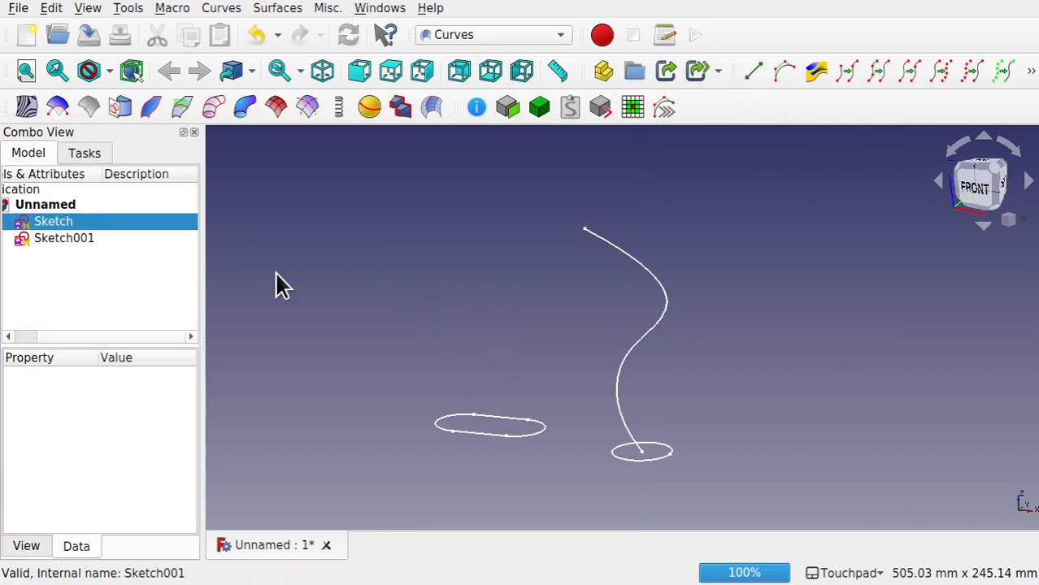
Create a Pipeshell profile from only the circle edge of the profile sketch and show the profile's properties
click(84, 221)
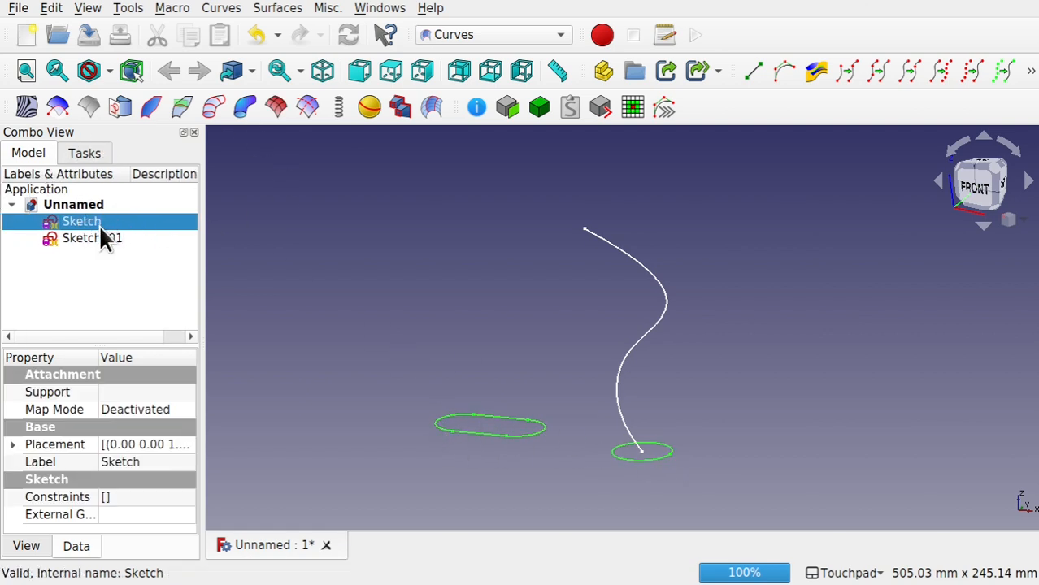
click(418, 317)
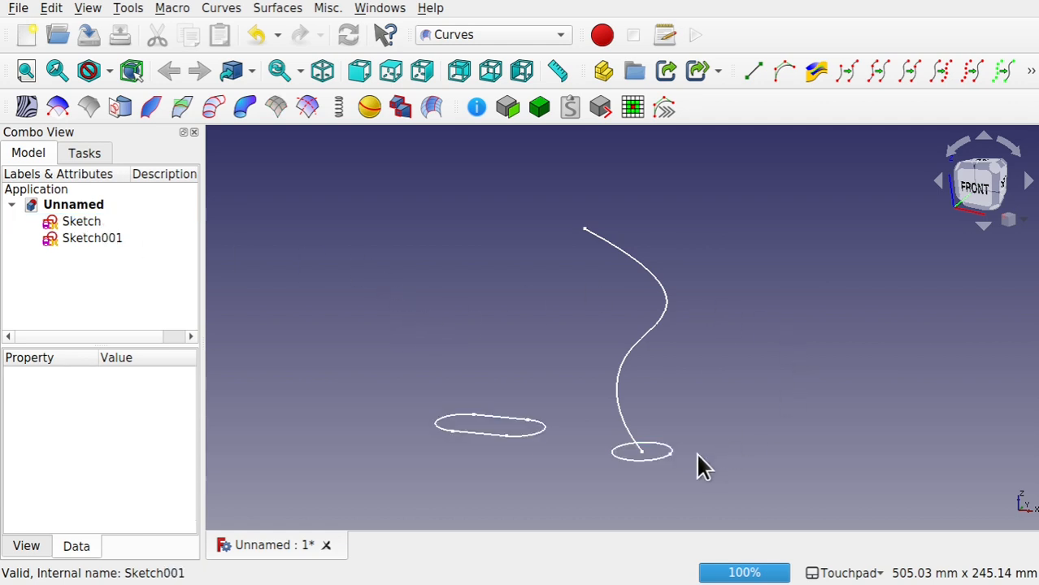
click(646, 460)
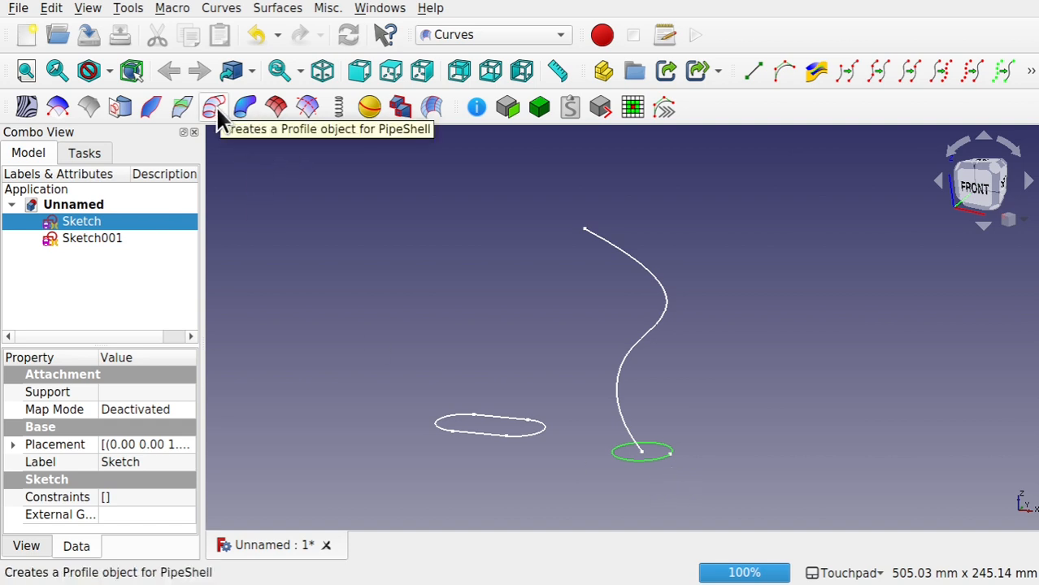
click(271, 14)
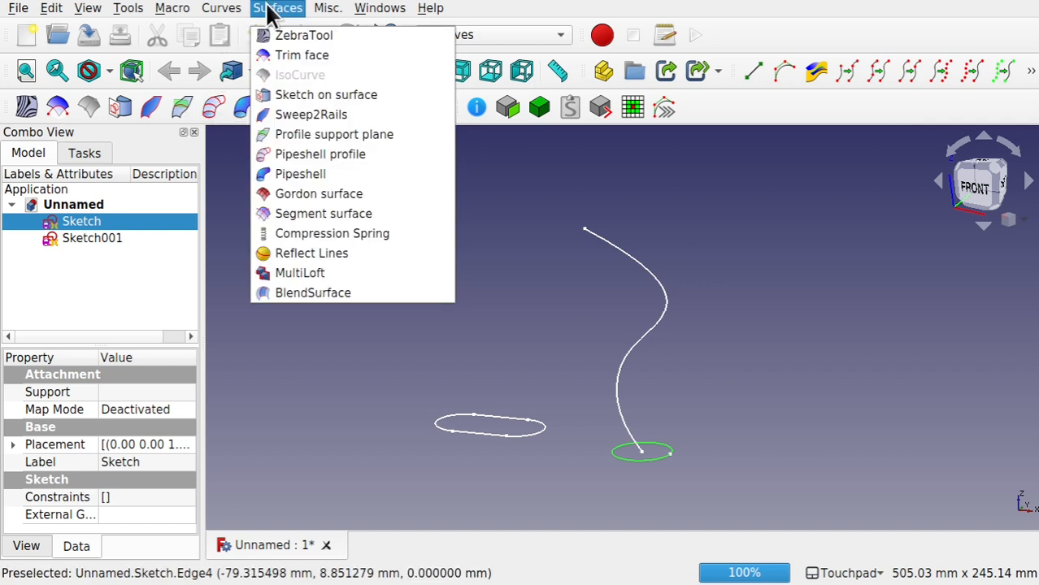
click(341, 157)
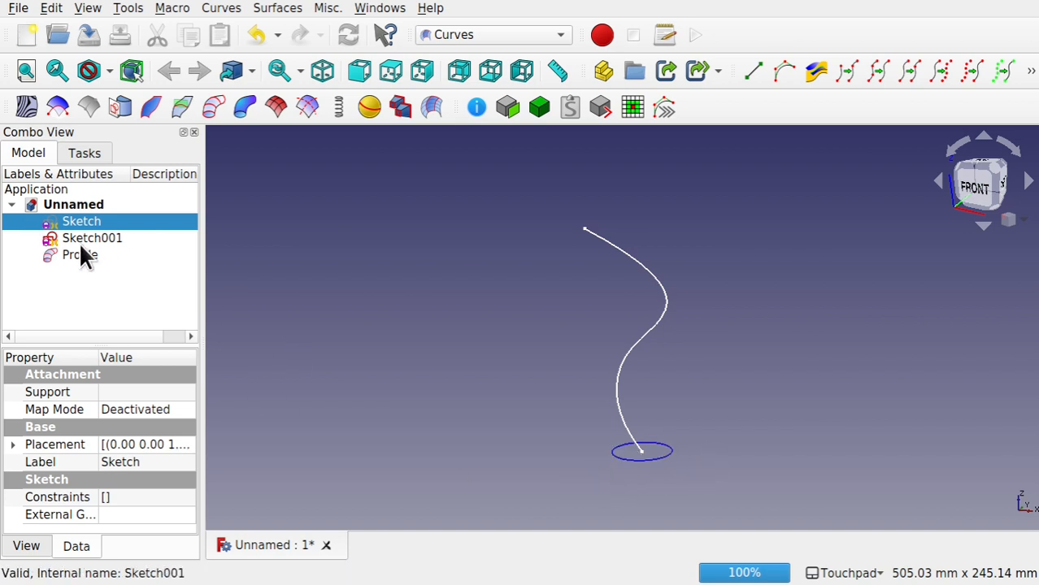
click(86, 267)
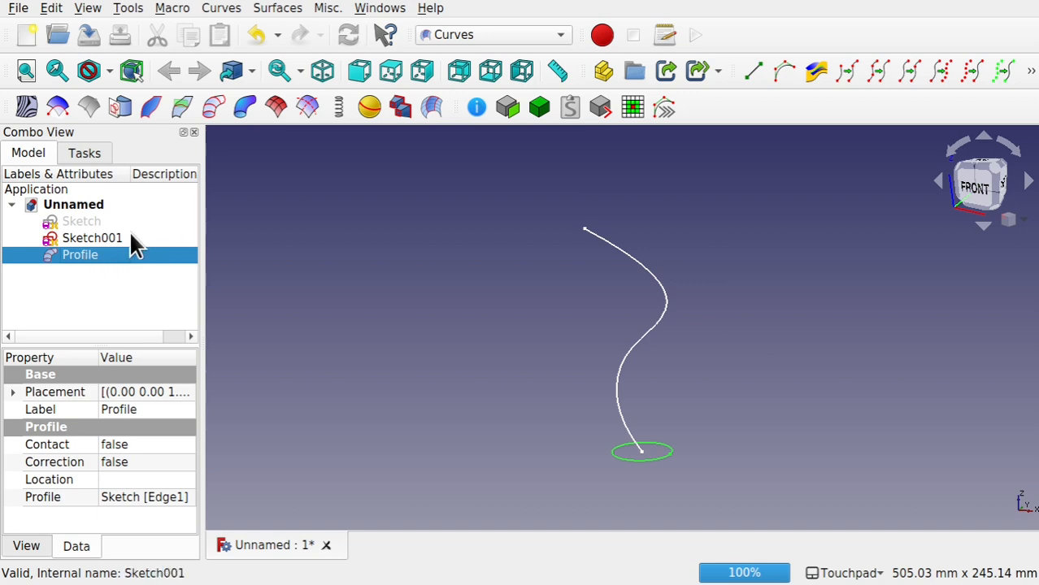
Reopen the circle sketch, shrink the circle to a radius of about 10 mm and close the sketch
double_click(101, 239)
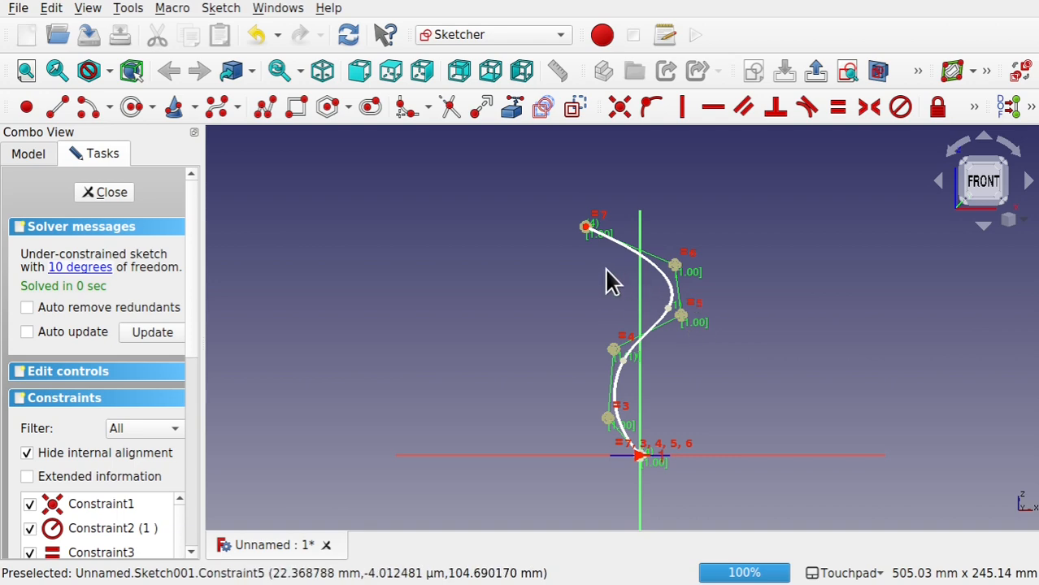
click(99, 193)
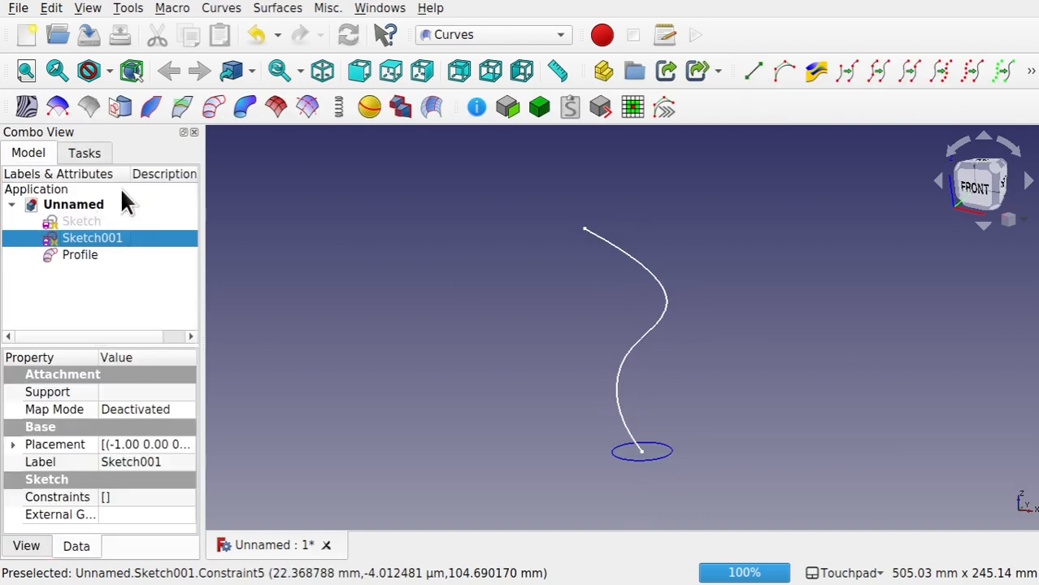
click(84, 228)
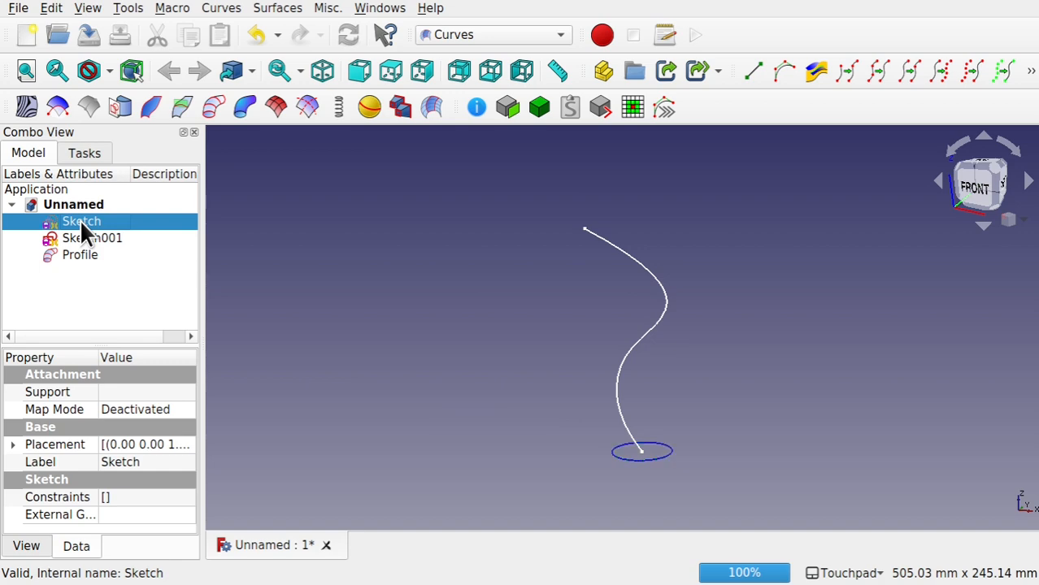
double_click(85, 227)
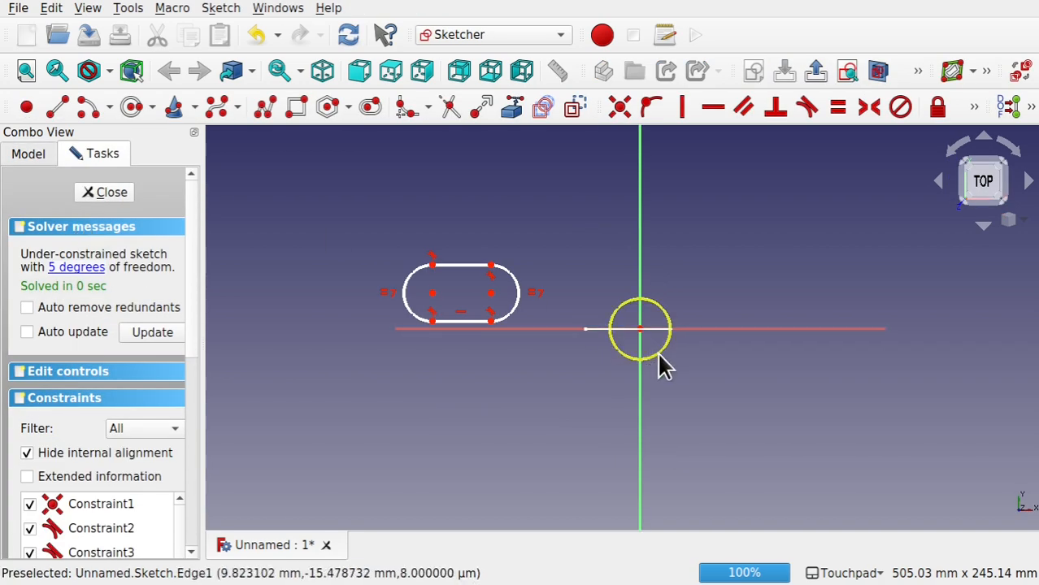
drag(659, 354, 648, 345)
click(109, 192)
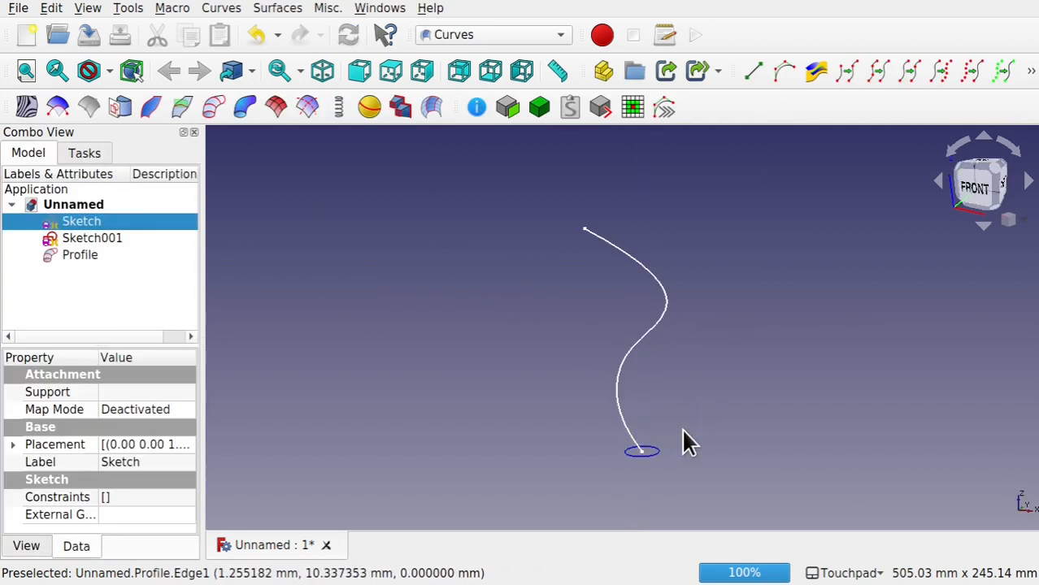
alt+drag(681, 429, 444, 359)
Enlarge the circle in the profile sketch to a radius of about 36 mm and close the sketch
double_click(101, 221)
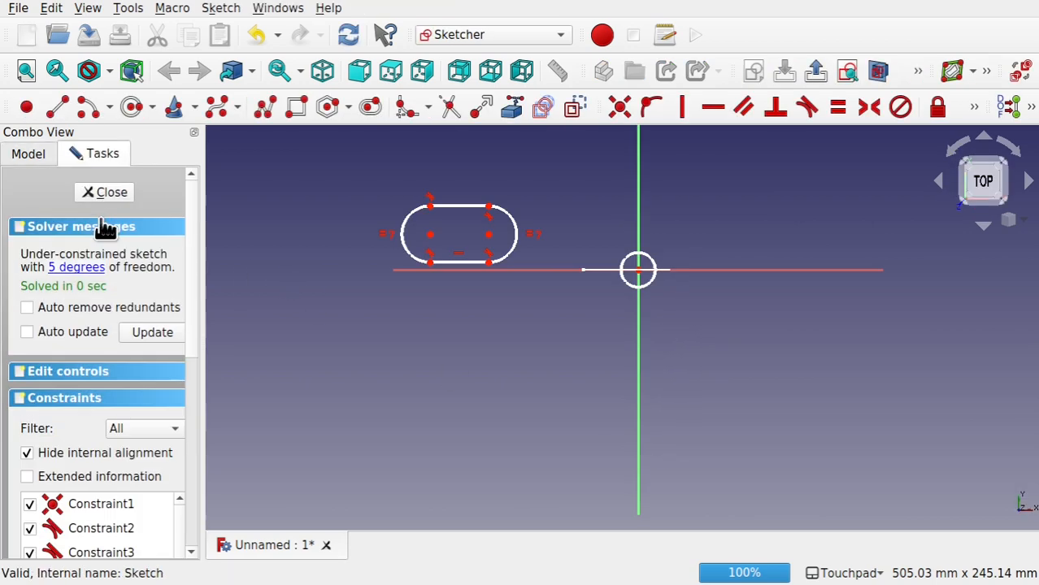
click(640, 277)
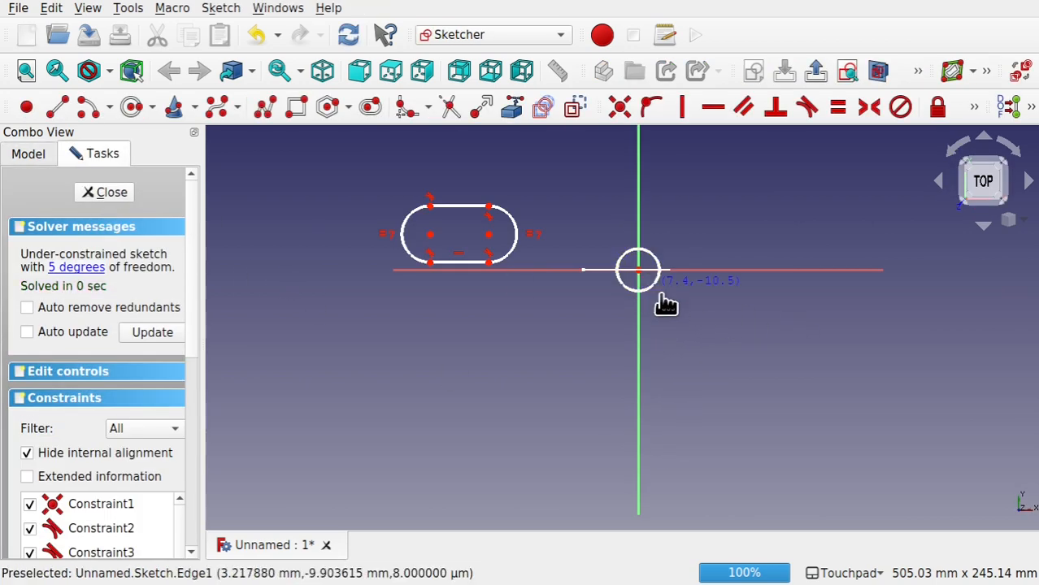
click(682, 314)
click(88, 195)
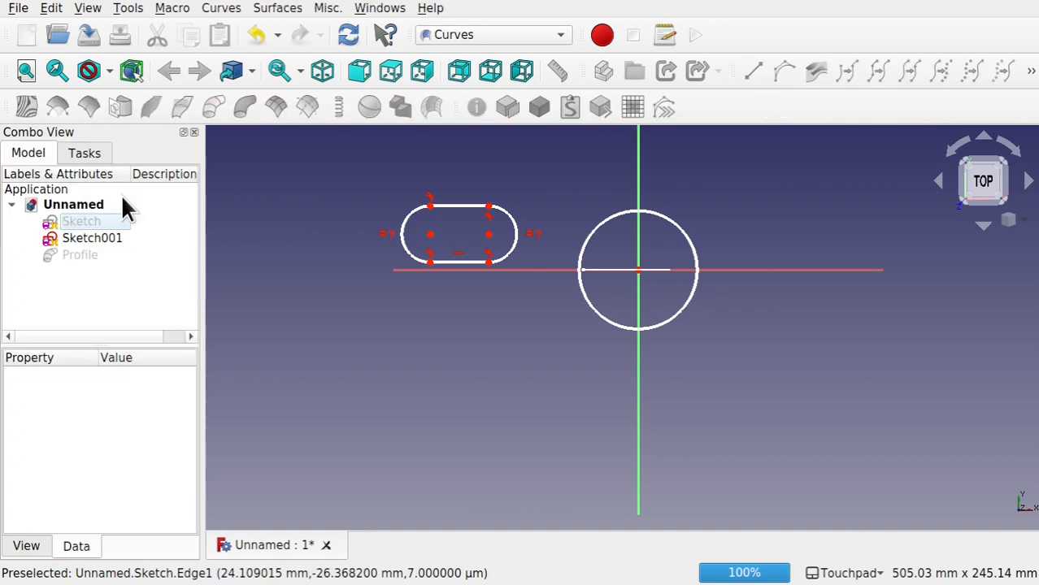
middle_drag(722, 349, 615, 364)
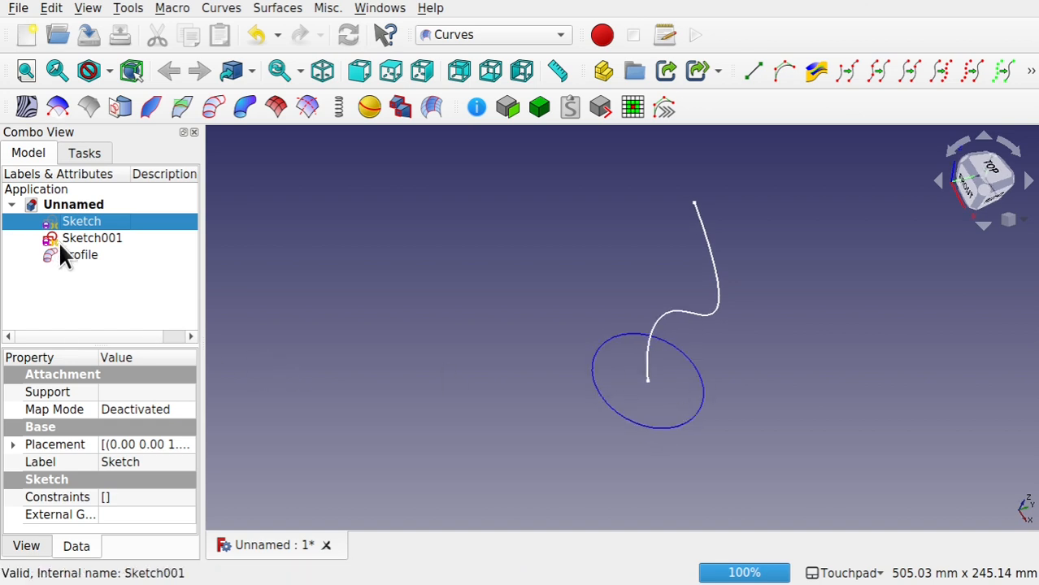
mouse_move(788, 353)
middle_down()
mouse_move(715, 313)
mouse_move(733, 292)
mouse_move(715, 302)
middle_up()
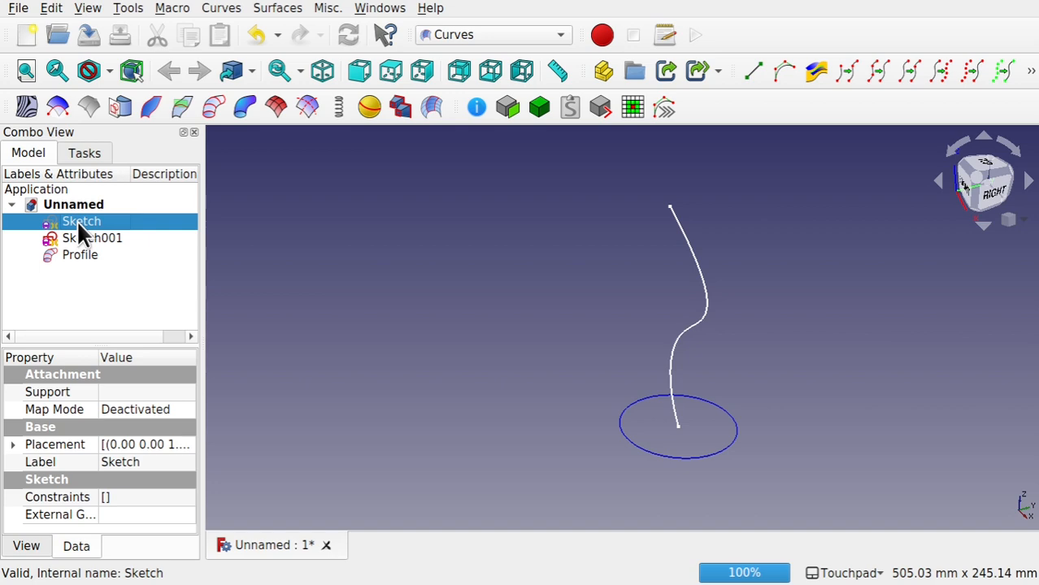
Reduce the circle in the profile sketch to a radius of about 15 mm, close the sketch and clear the selection
double_click(77, 221)
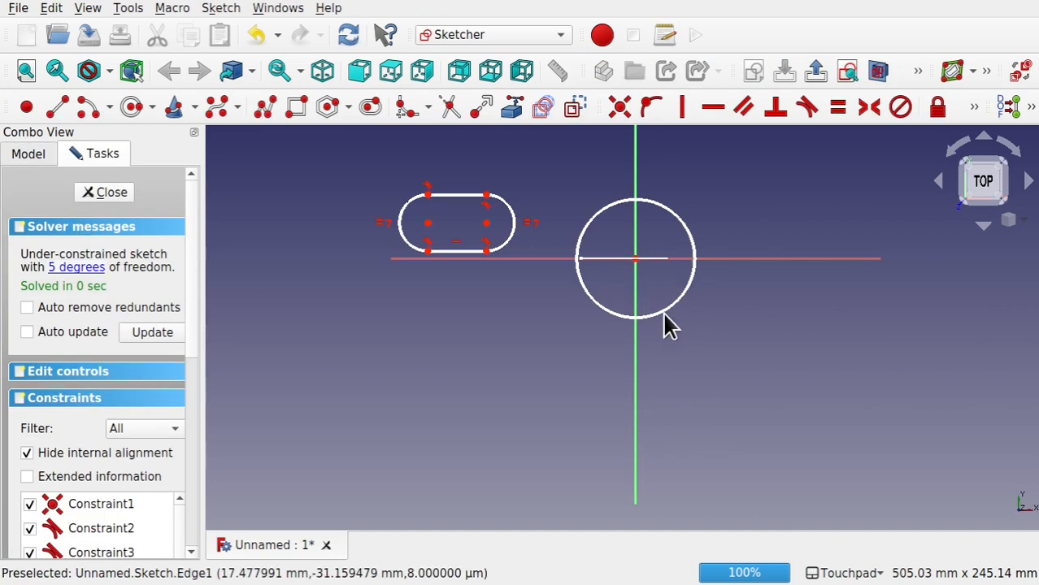
drag(664, 320, 642, 293)
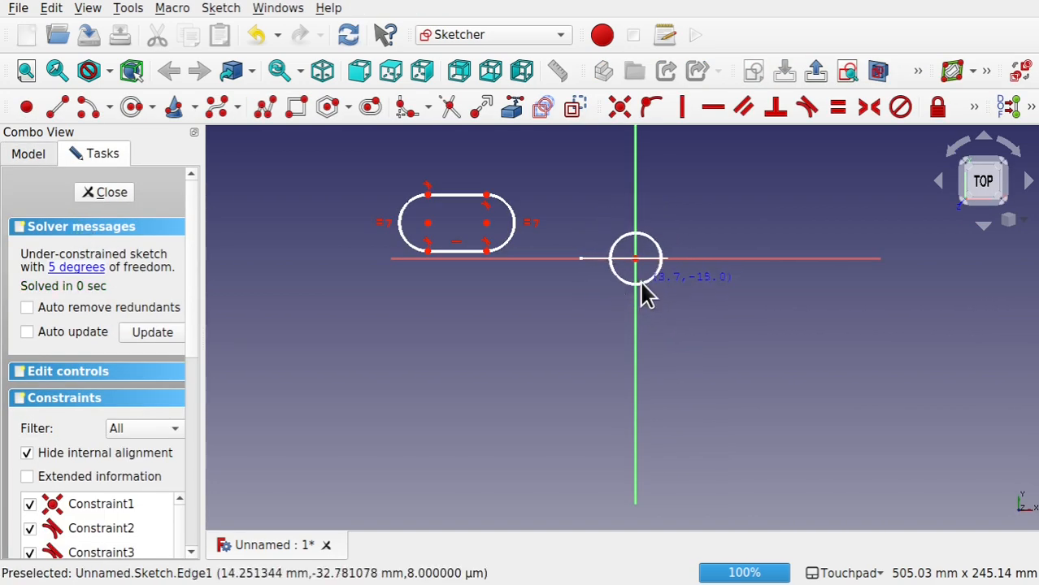
click(116, 194)
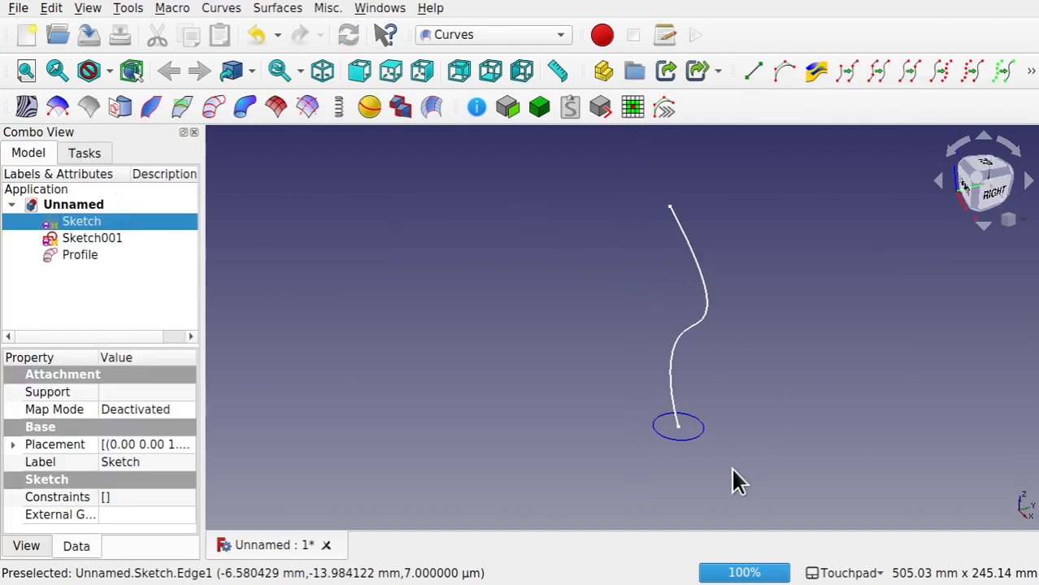
alt+drag(741, 448, 713, 444)
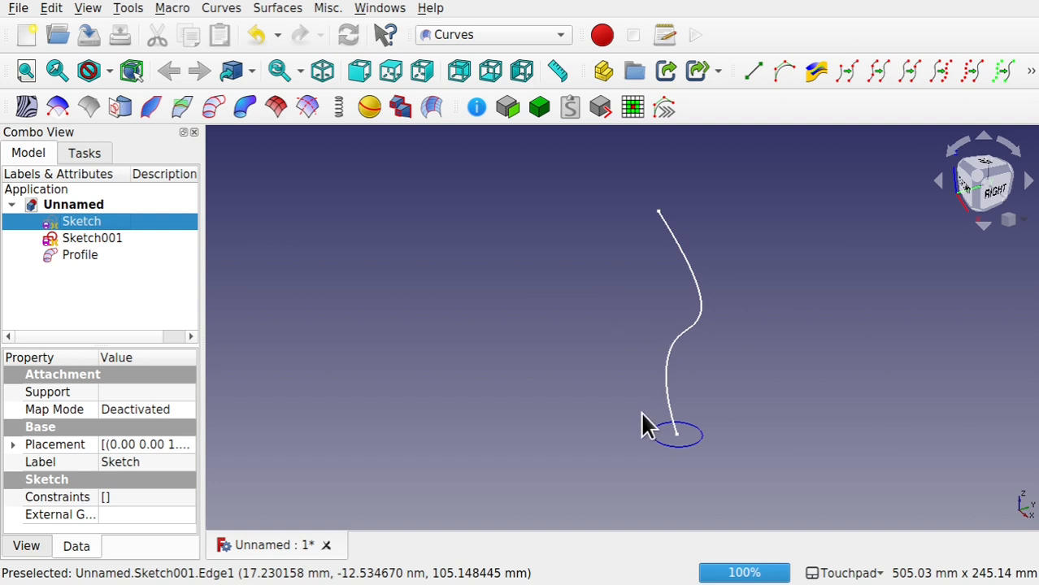
click(585, 345)
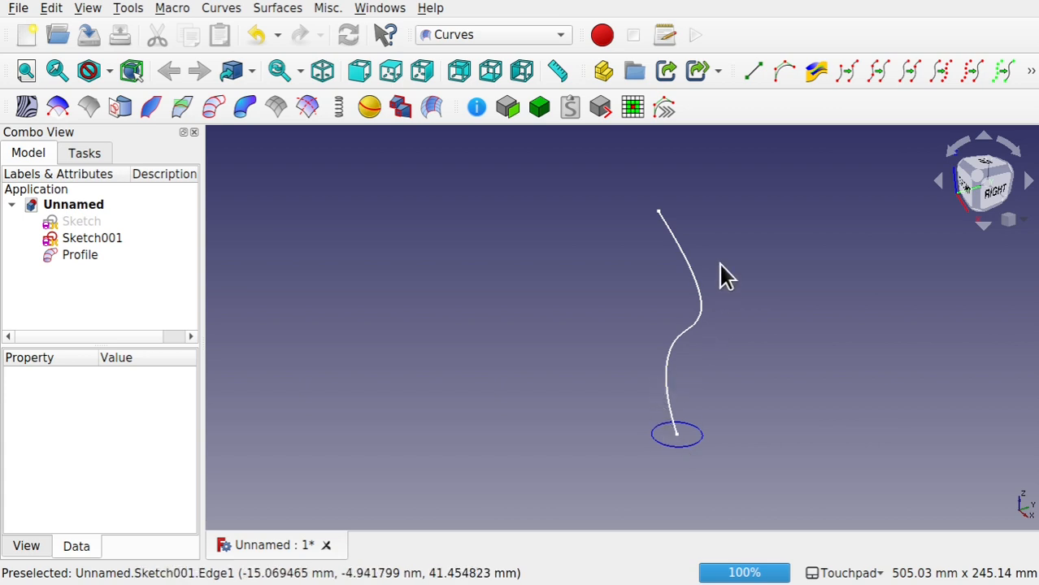
click(88, 256)
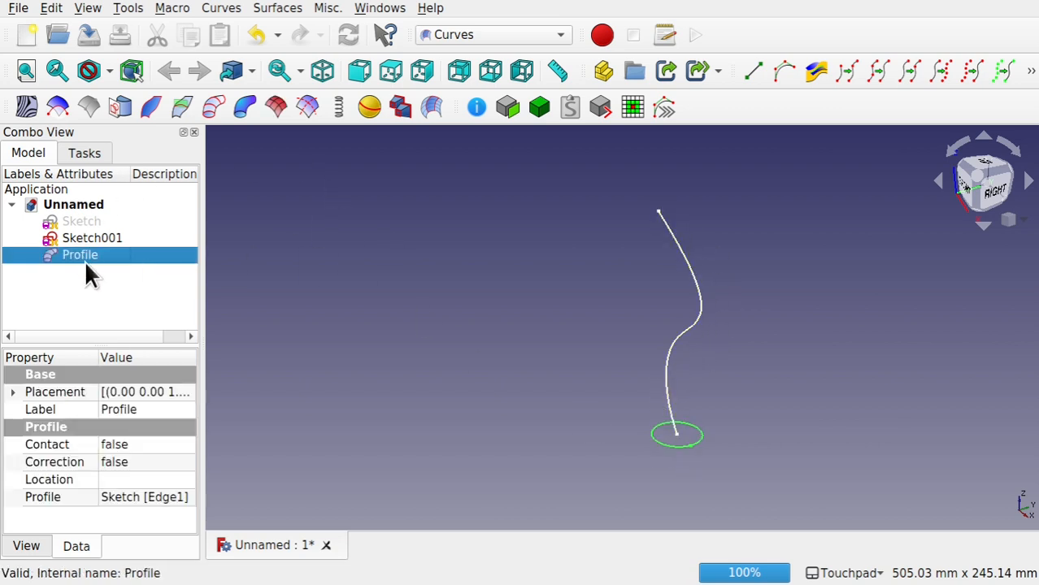
click(452, 297)
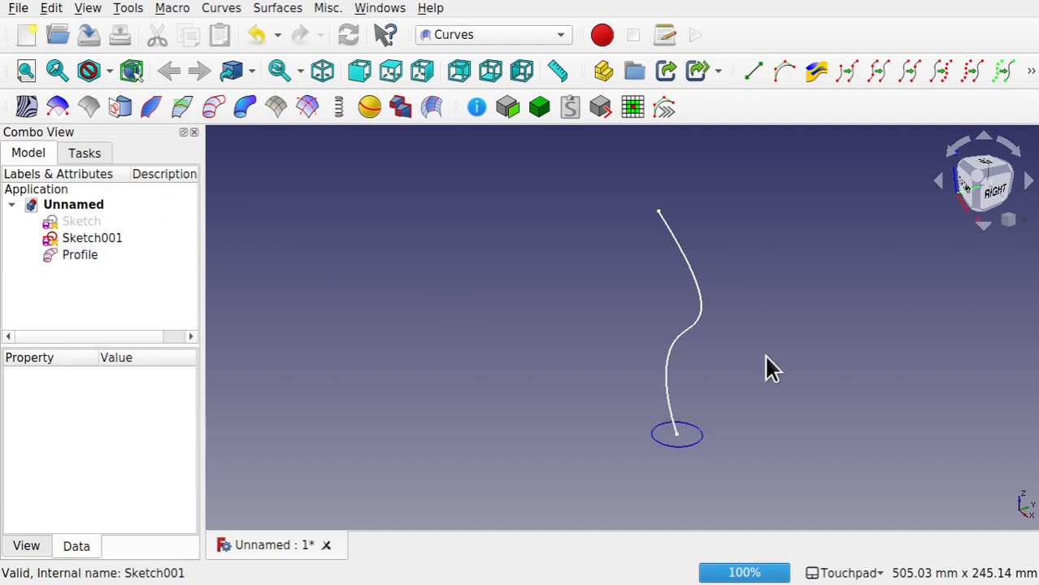
Create a PipeShell by sweeping the circle Profile along the S-shaped path of Sketch001
click(690, 444)
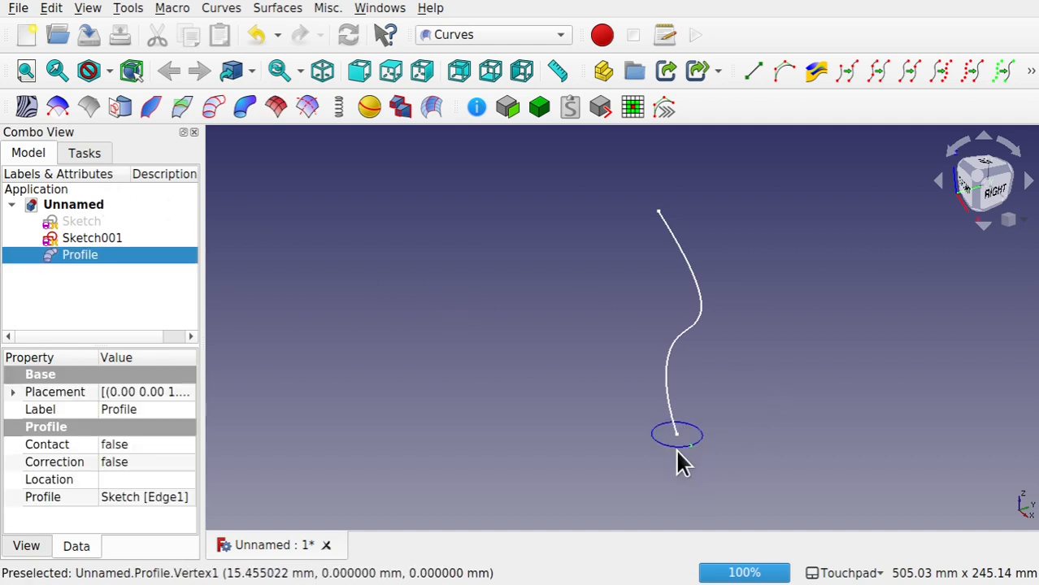
click(350, 333)
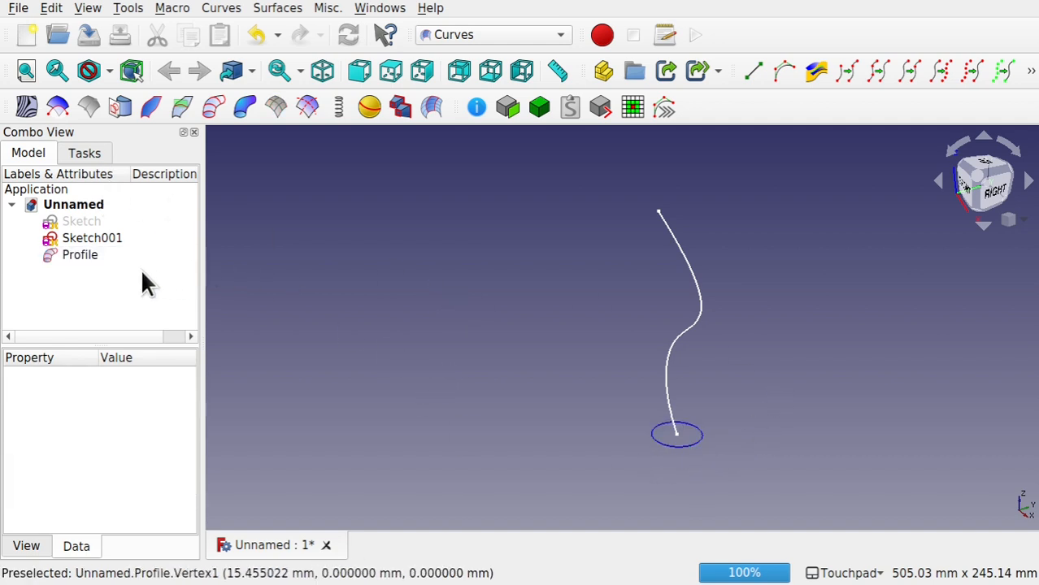
click(100, 262)
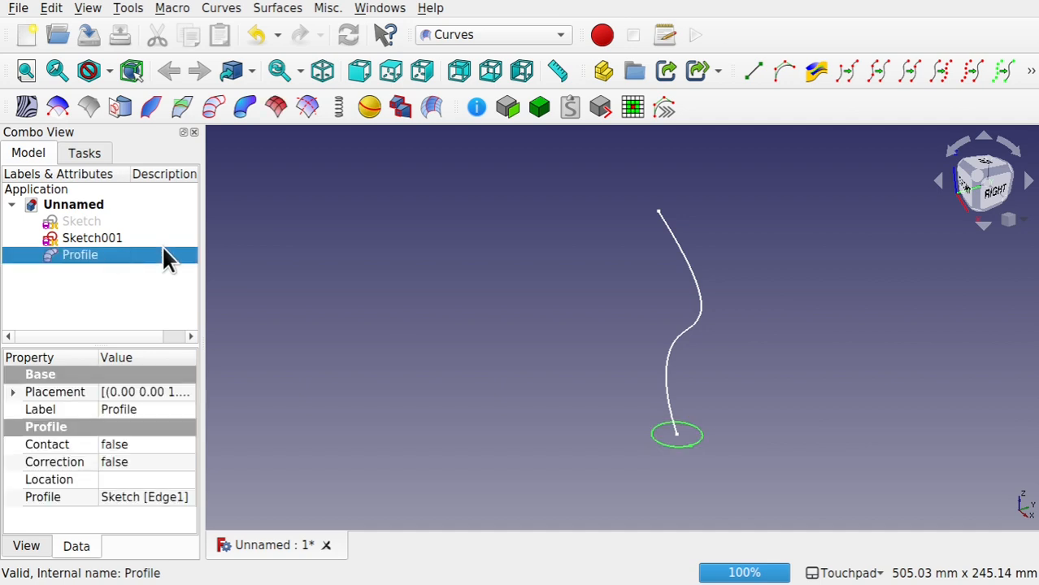
ctrl+click(700, 307)
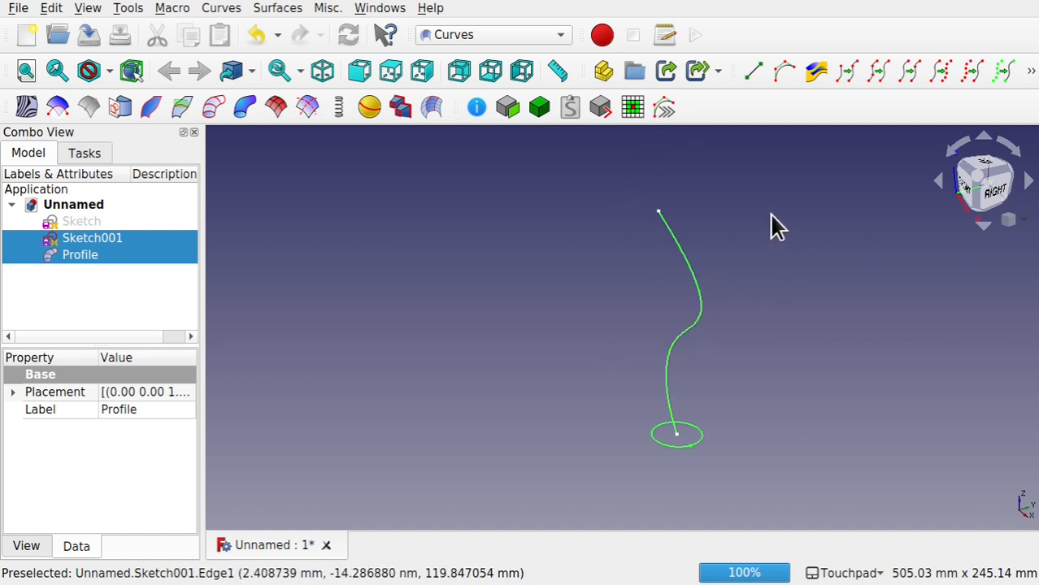
click(244, 107)
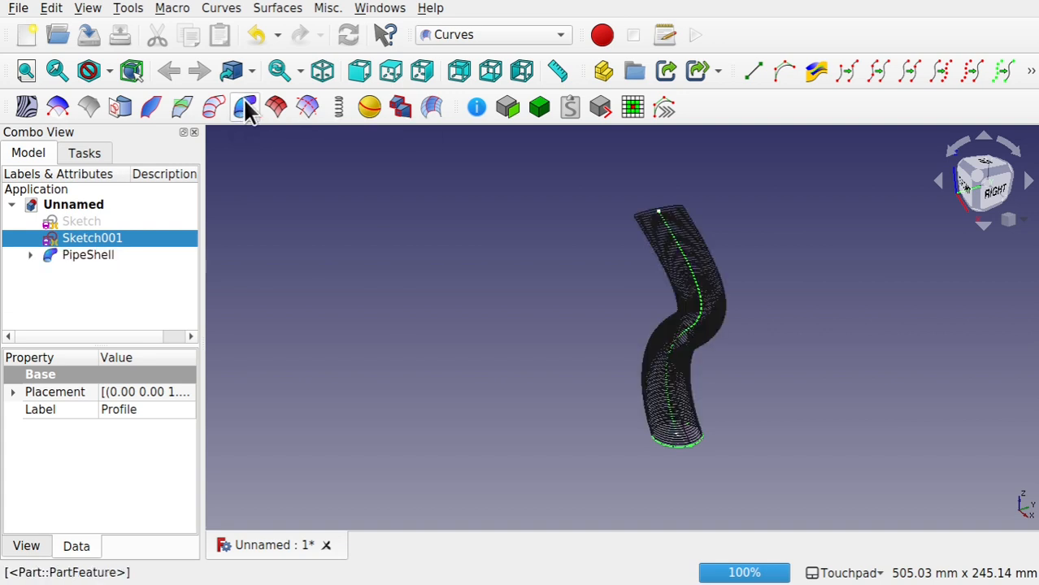
alt+drag(570, 294, 633, 359)
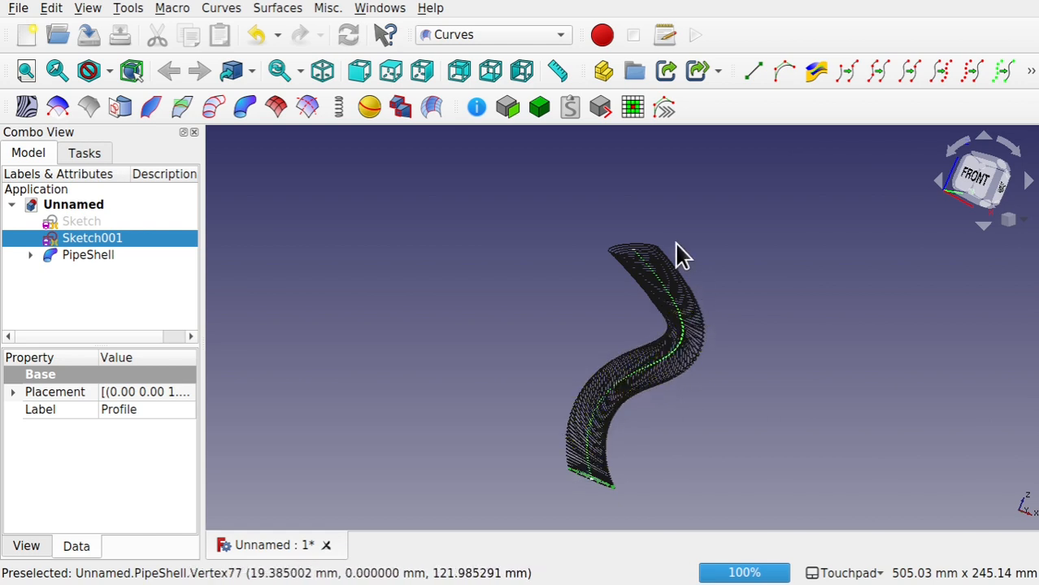
Set the PipeShell's Samples to 50, and reduce the value further to 20
click(109, 257)
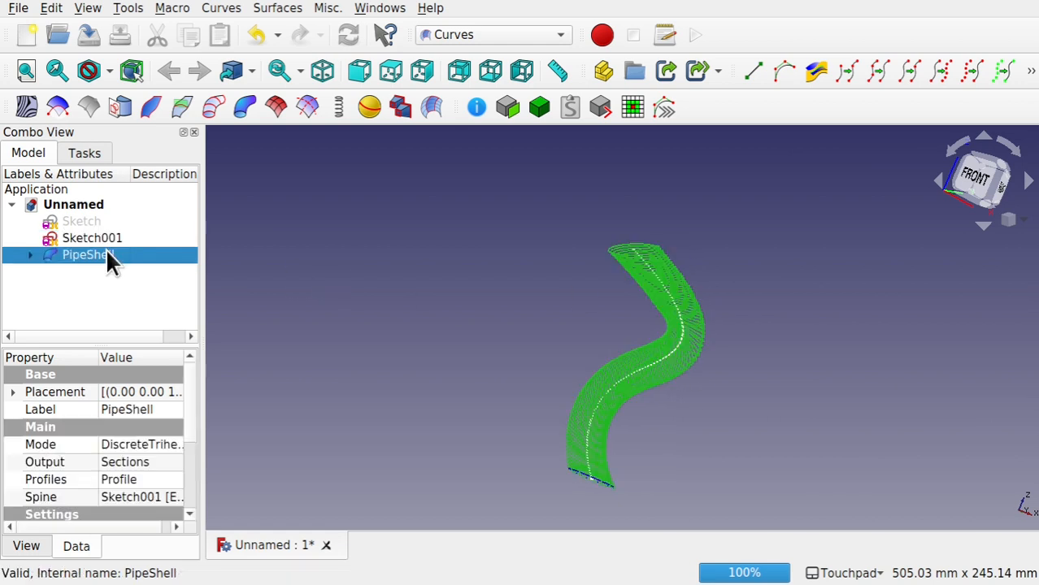
scroll(190, 447, down, 3)
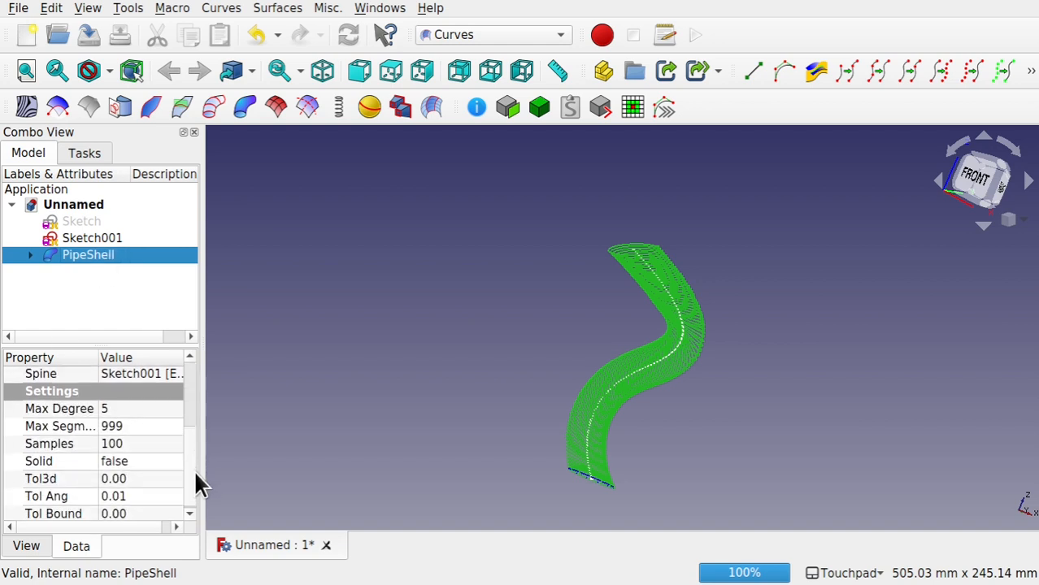
click(134, 441)
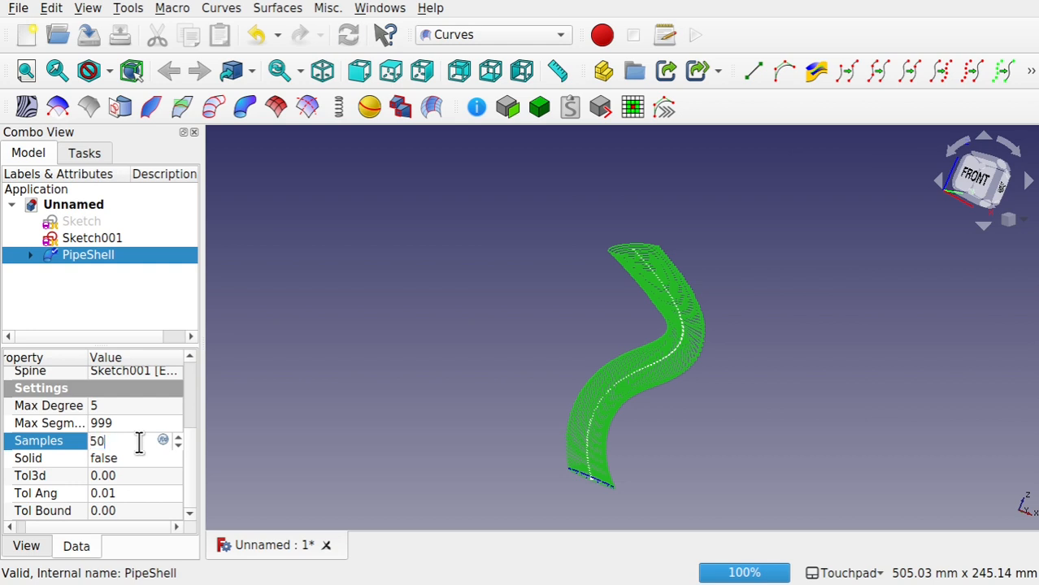
text(50)
key(Return)
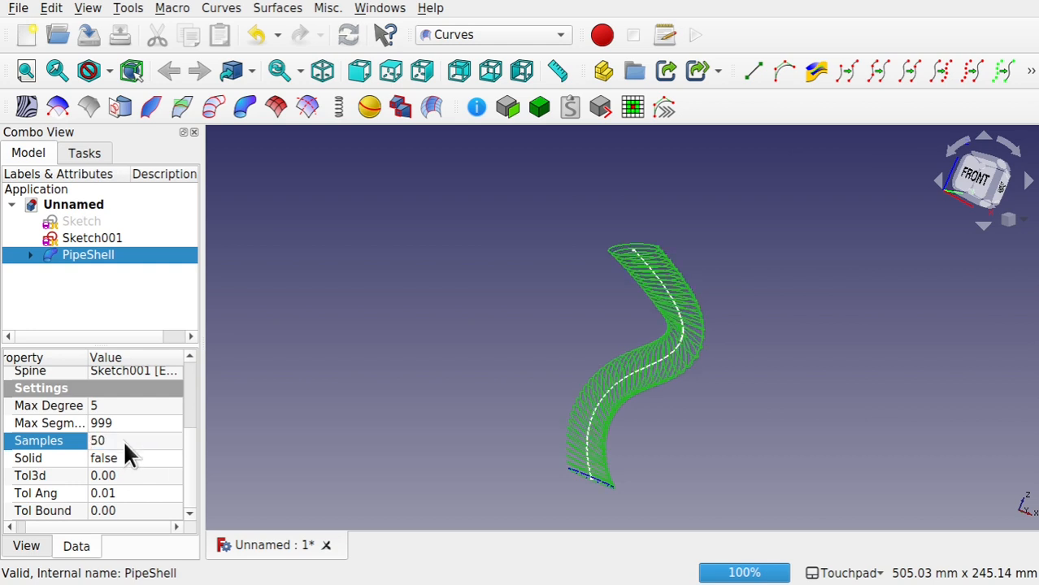
click(123, 439)
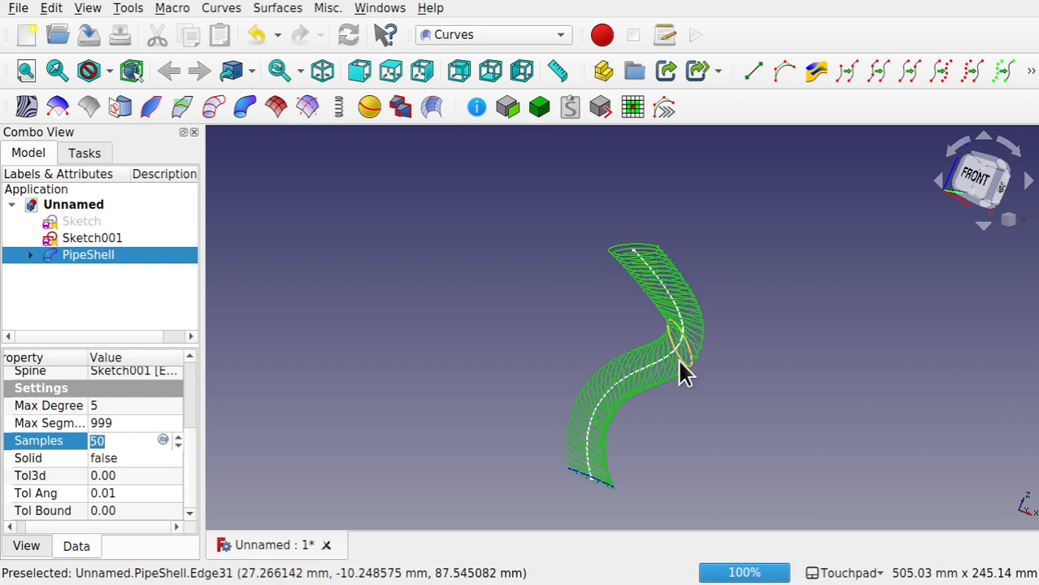
click(134, 423)
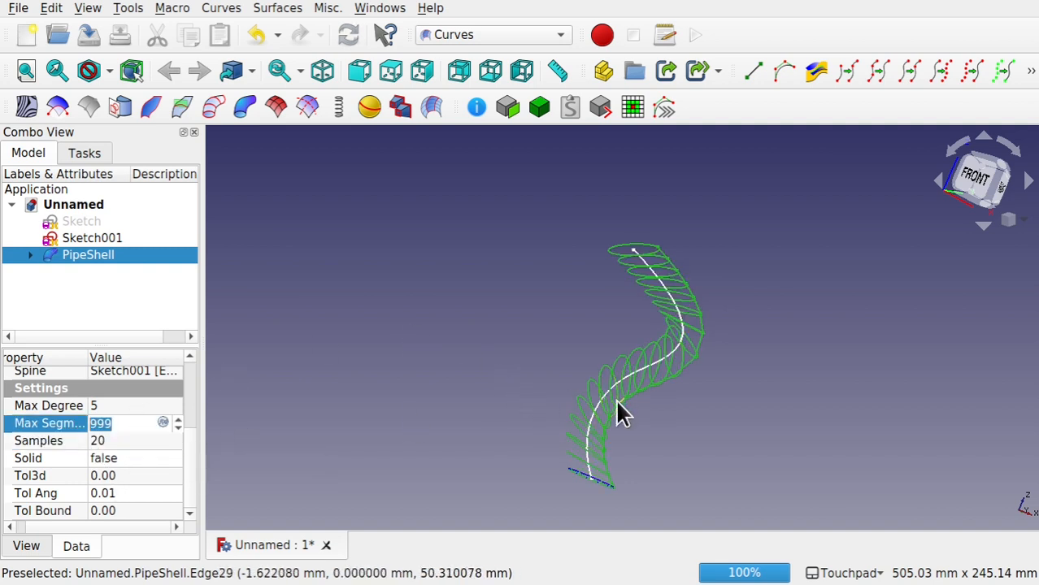
Examine how the circular sections of the PipeShell are oriented along the curved spine
alt+drag(585, 443, 568, 412)
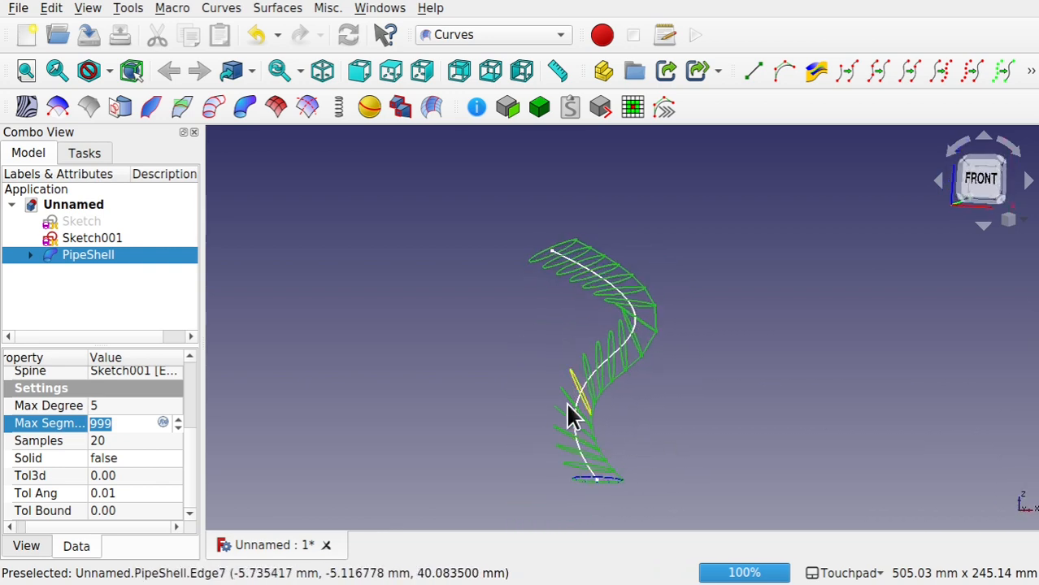
scroll(568, 412, up, 5)
scroll(567, 406, down, 2)
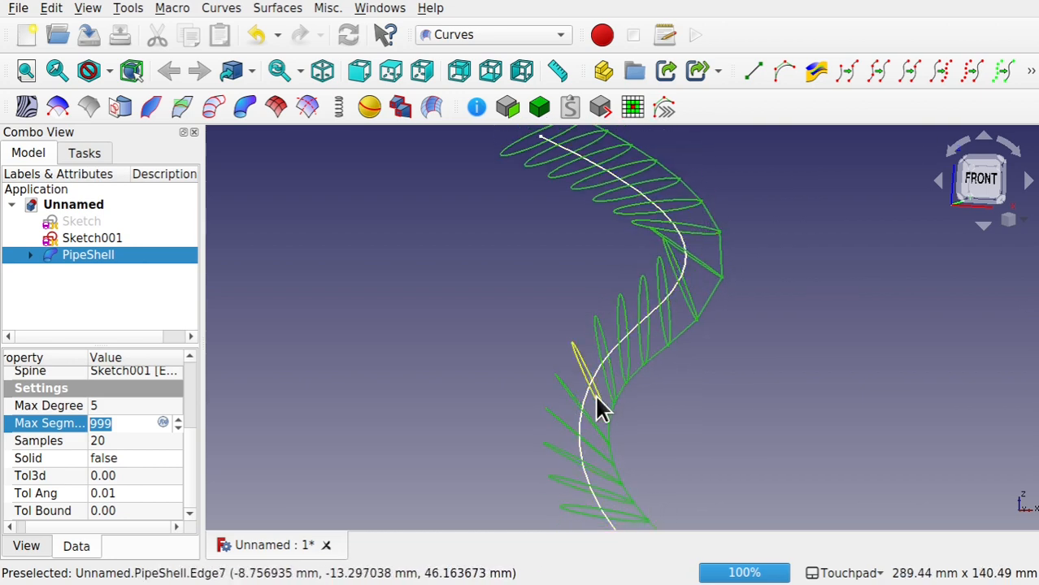
scroll(581, 452, down, 3)
scroll(581, 452, up, 3)
scroll(581, 452, up, 2)
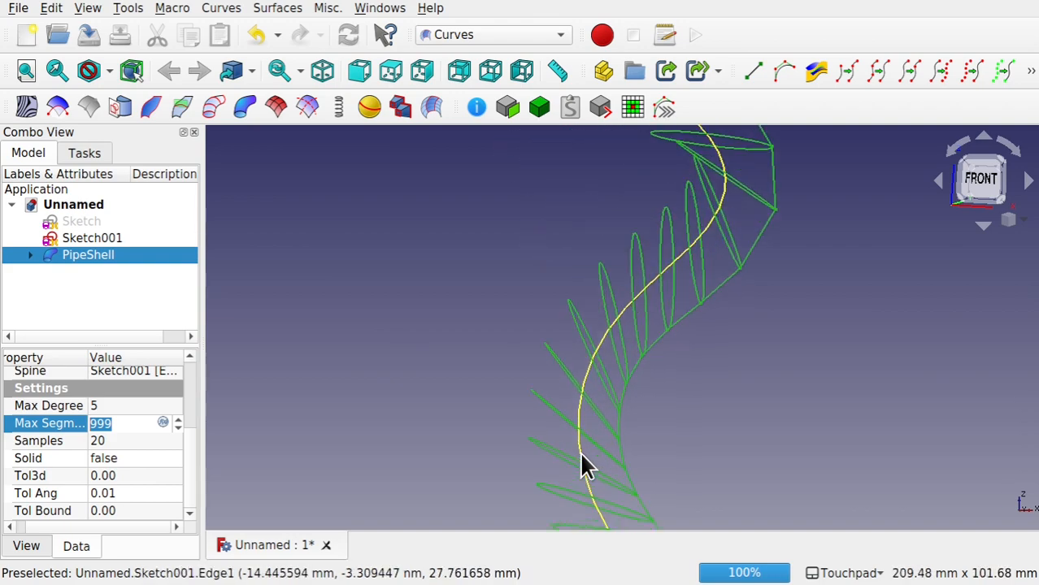
scroll(581, 453, down, 2)
alt+drag(581, 452, 456, 374)
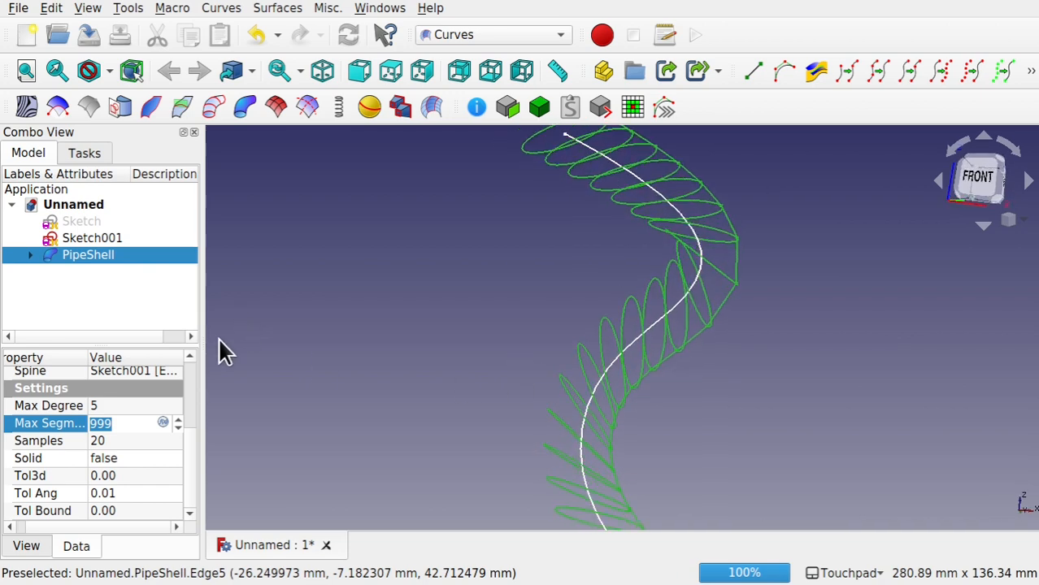
Set the PipeShell's Mode to FixedTrihedron and view the sections from several angles
drag(203, 341, 248, 343)
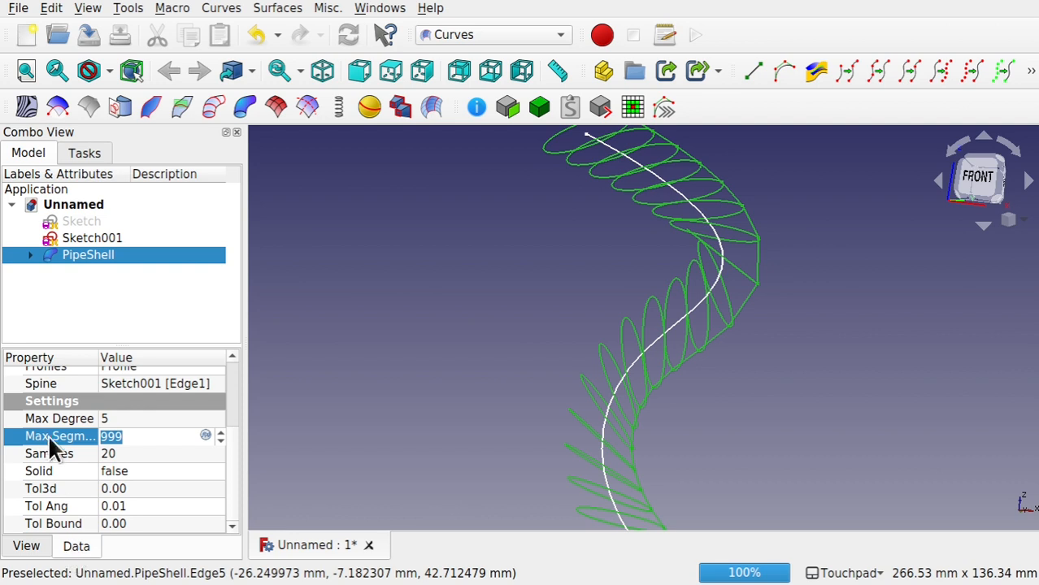
drag(233, 491, 229, 421)
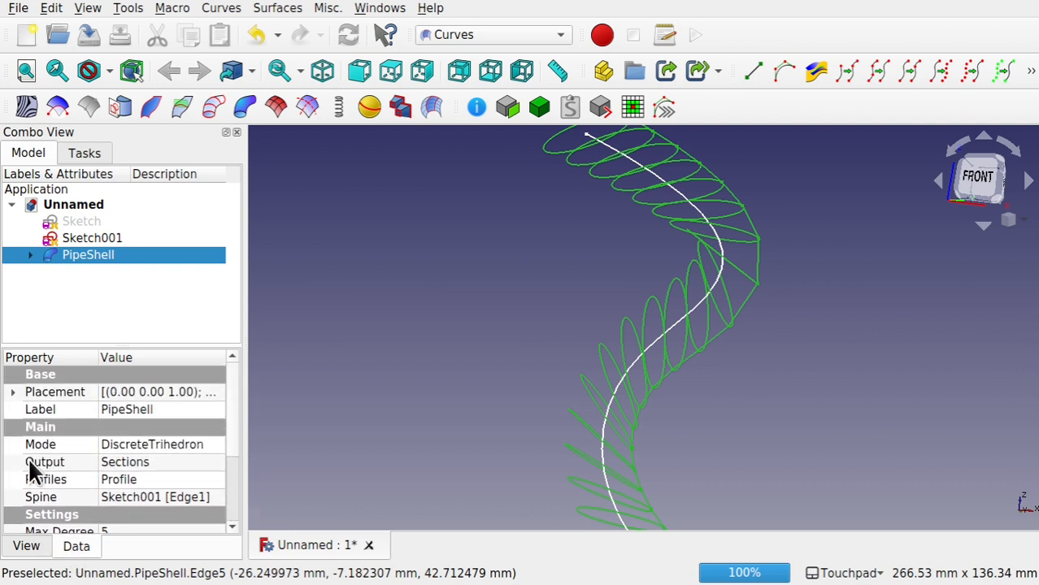
click(200, 444)
click(203, 455)
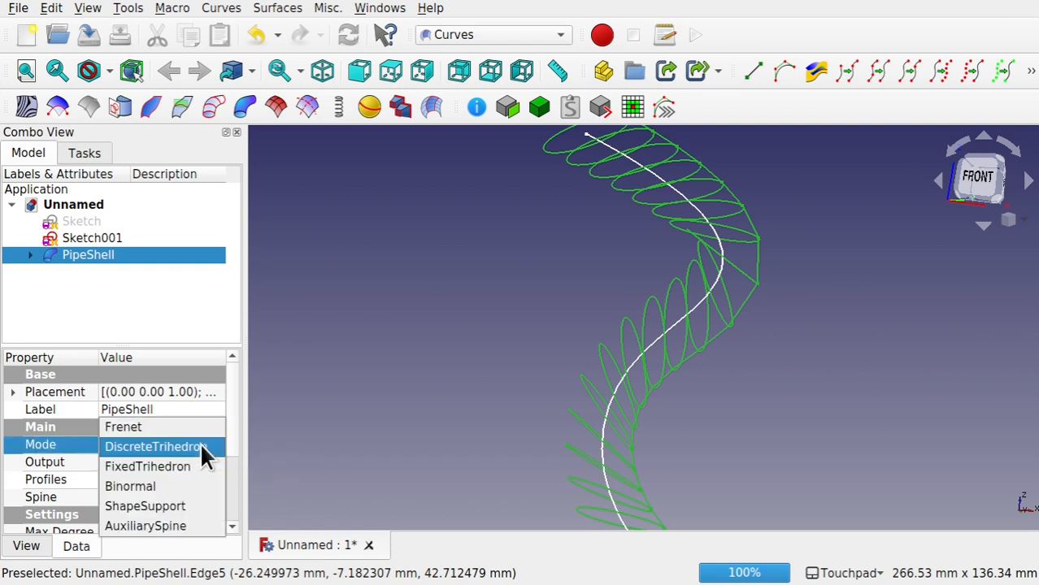
click(191, 466)
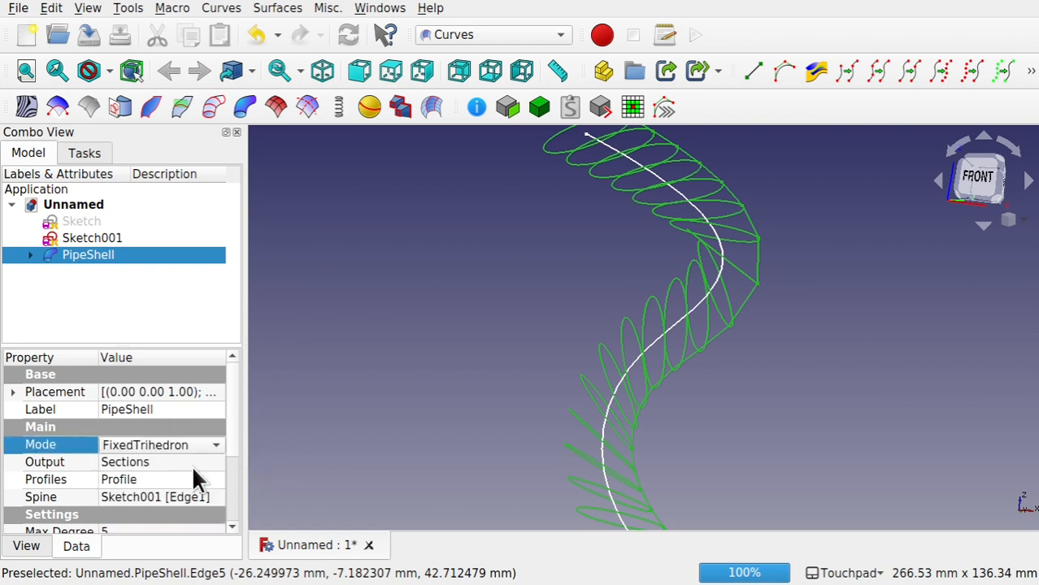
alt+drag(576, 309, 651, 343)
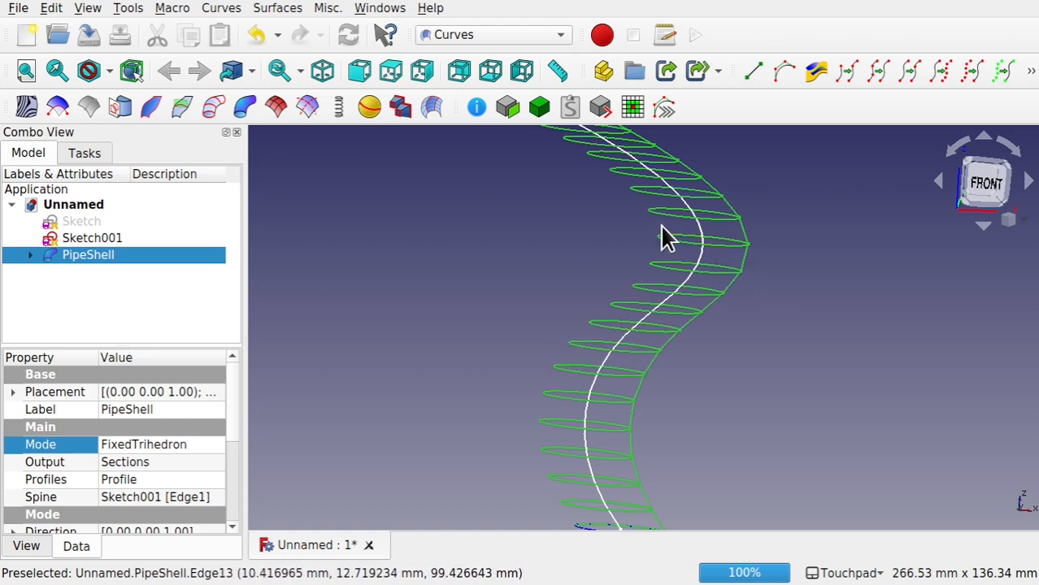
alt+drag(679, 181, 626, 273)
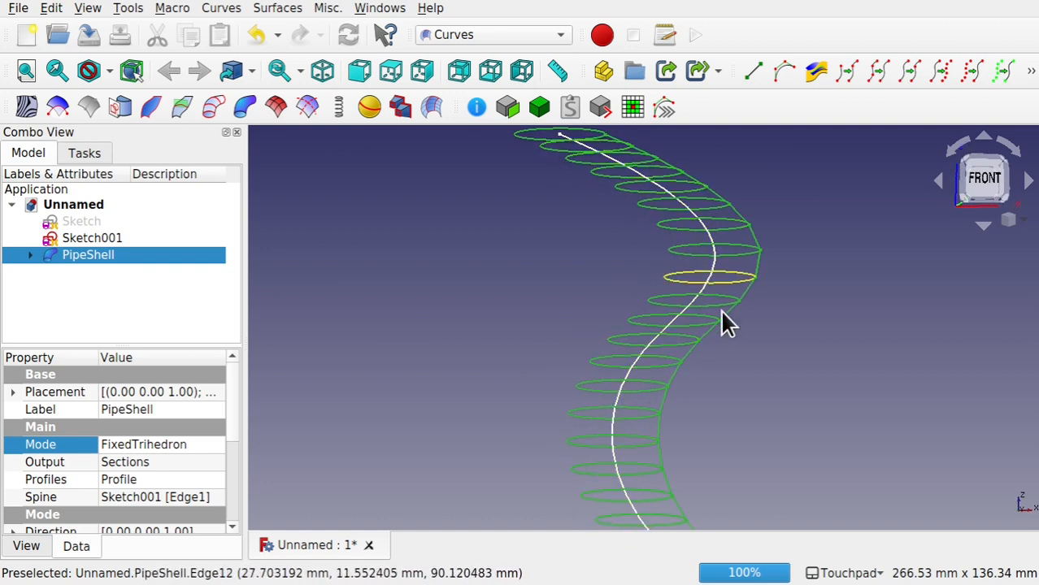
Switch the PipeShell's Mode to Binormal, clear the selection and view the sections
click(187, 442)
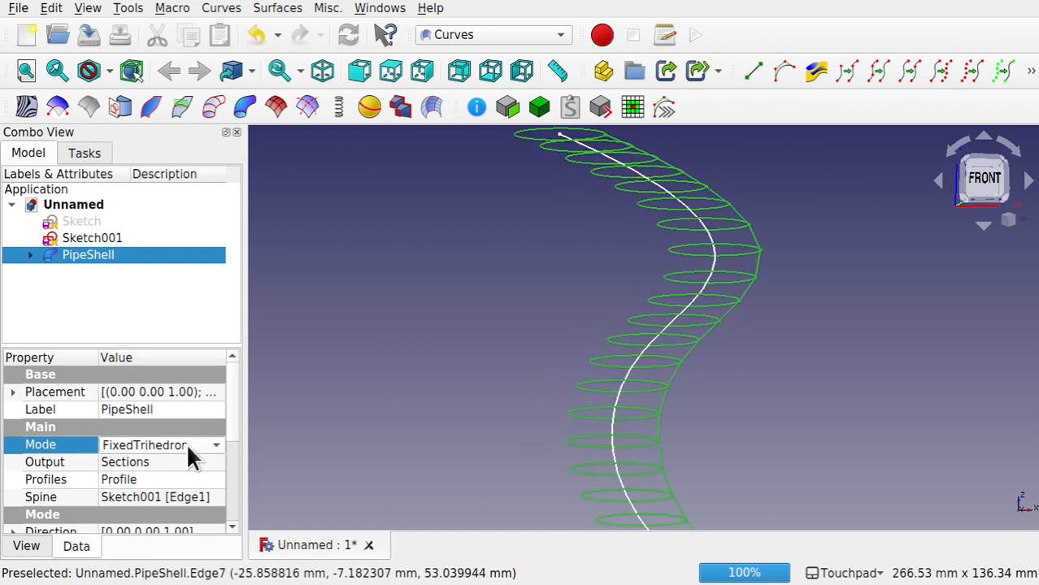
click(186, 443)
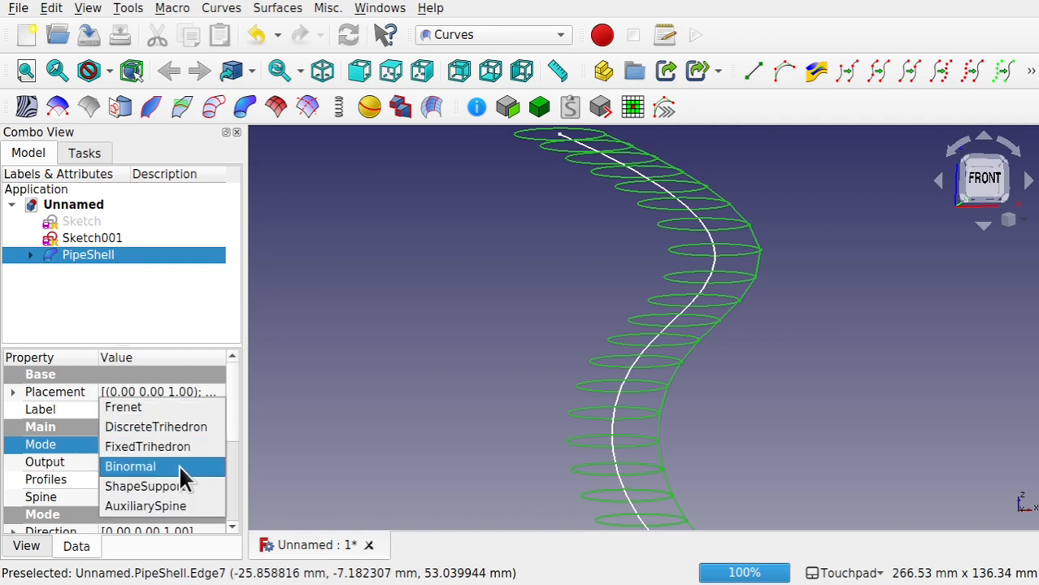
click(180, 468)
click(615, 239)
alt+drag(614, 239, 557, 239)
Reselect the PipeShell, change its Mode to Frenet and view the sections
click(88, 255)
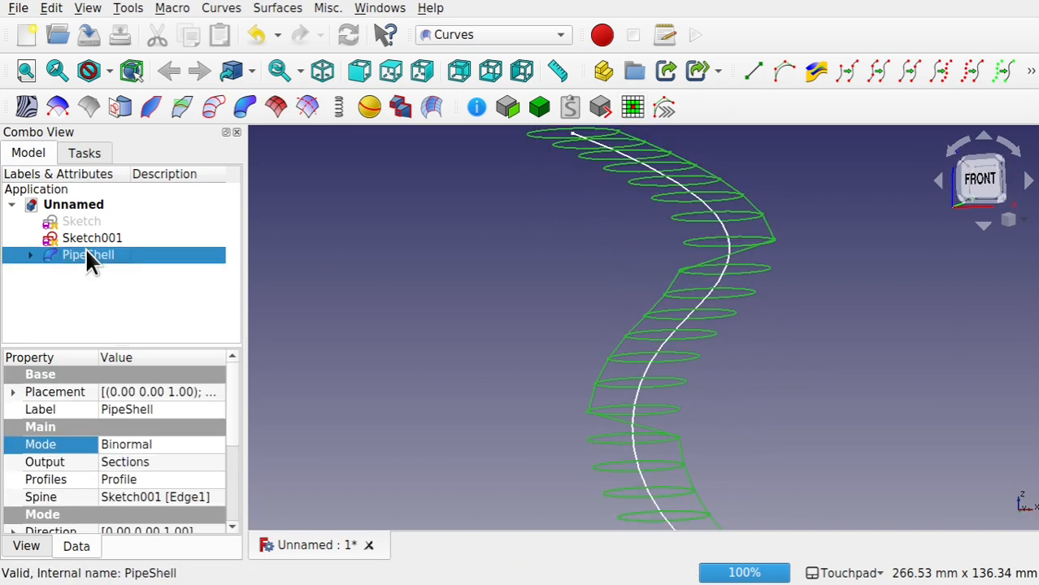
click(178, 445)
click(178, 444)
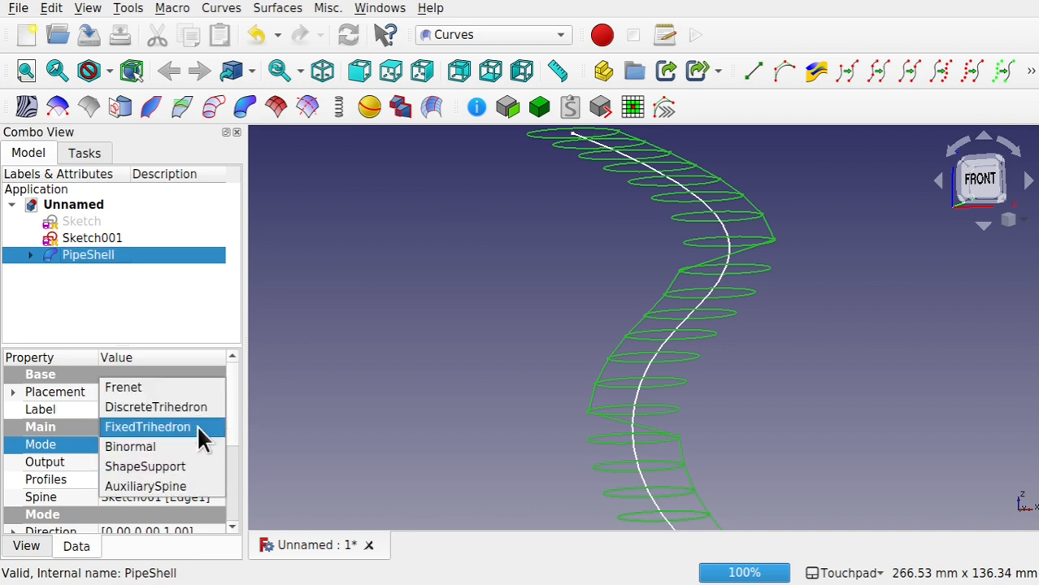
click(189, 389)
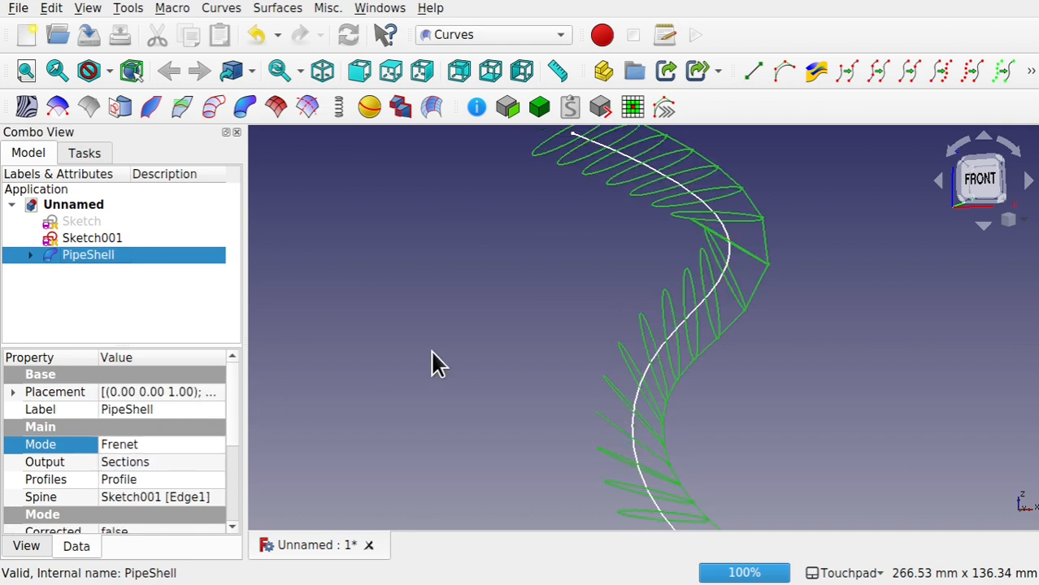
alt+drag(573, 299, 623, 317)
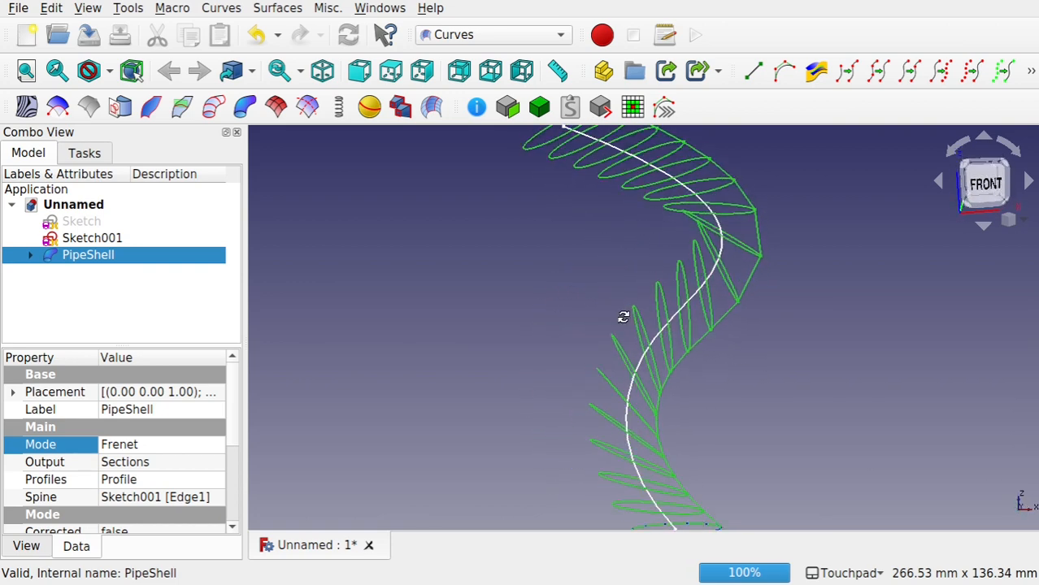
Set the PipeShell's Mode back to DiscreteTrihedron, clear the selection and view the sections at an angle
click(174, 447)
click(163, 445)
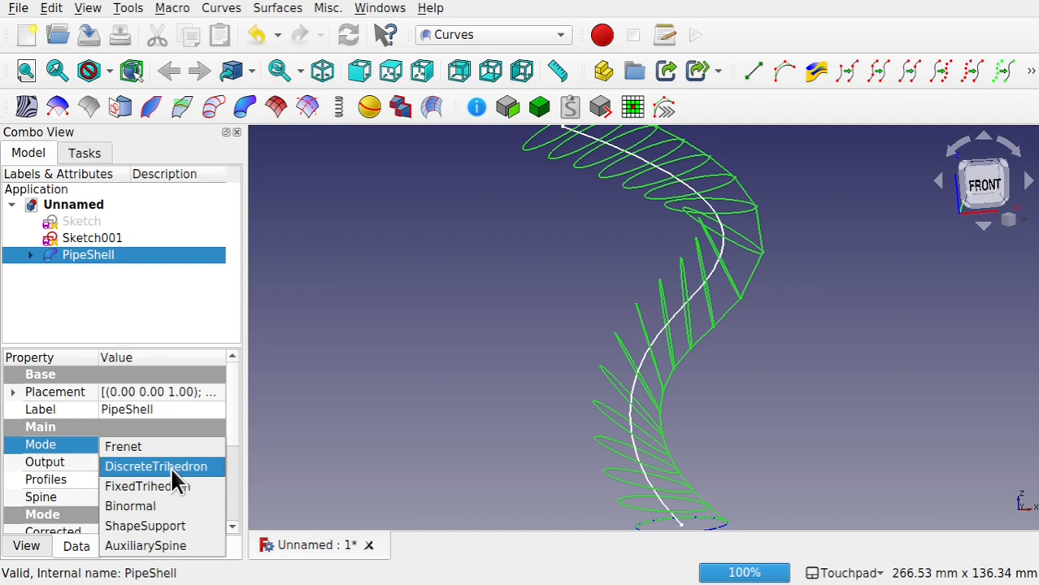
click(171, 467)
click(615, 315)
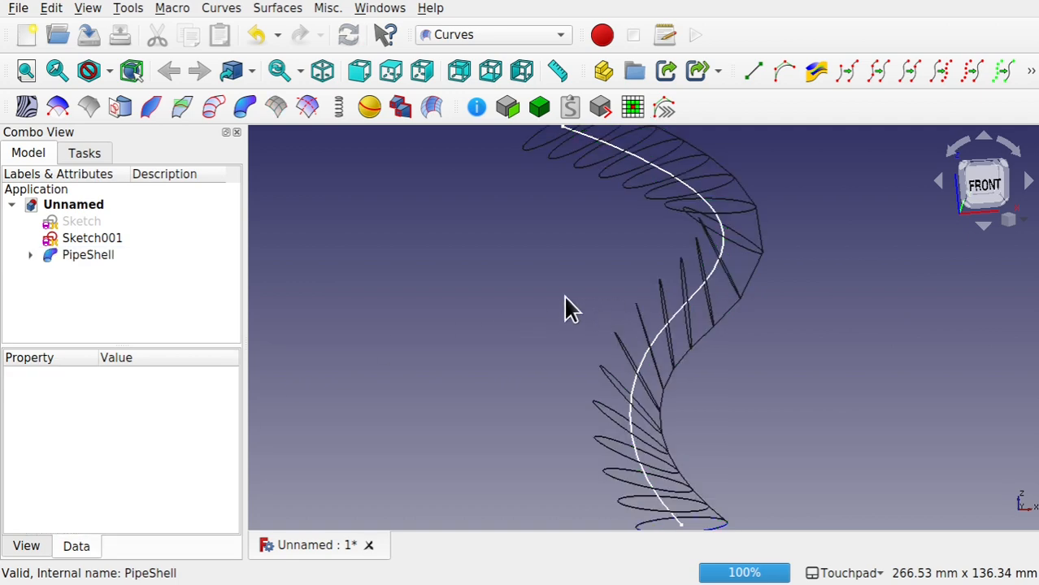
alt+drag(564, 297, 654, 308)
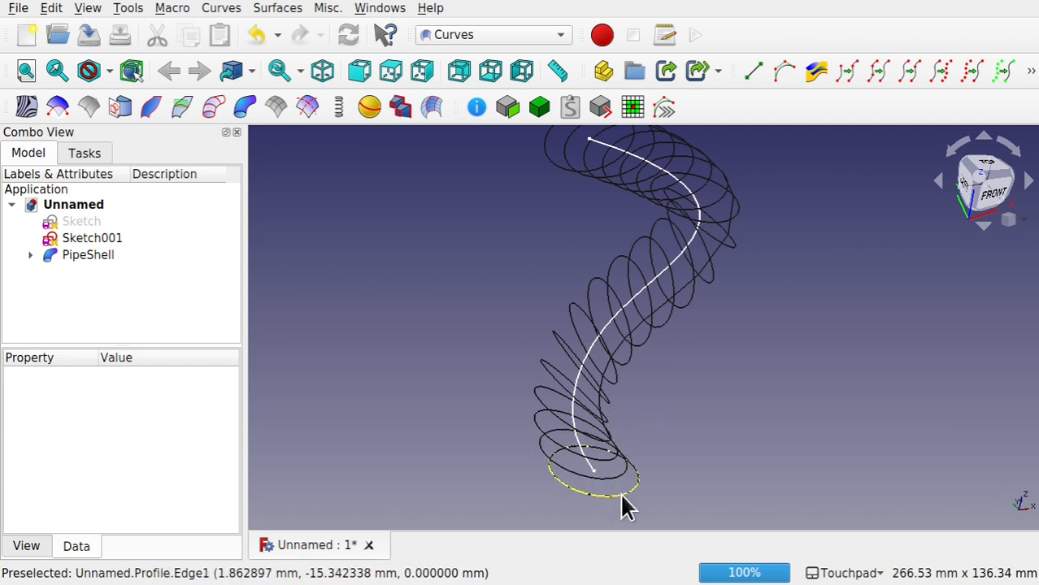
Edit the profile sketch to shrink the circle at the origin to a radius of about 8 mm
click(31, 255)
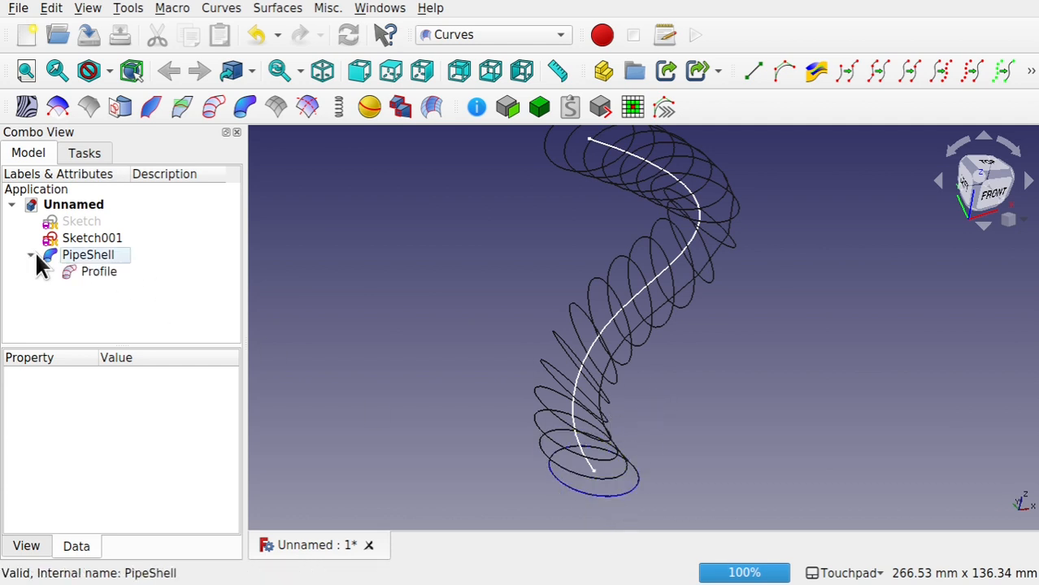
click(82, 221)
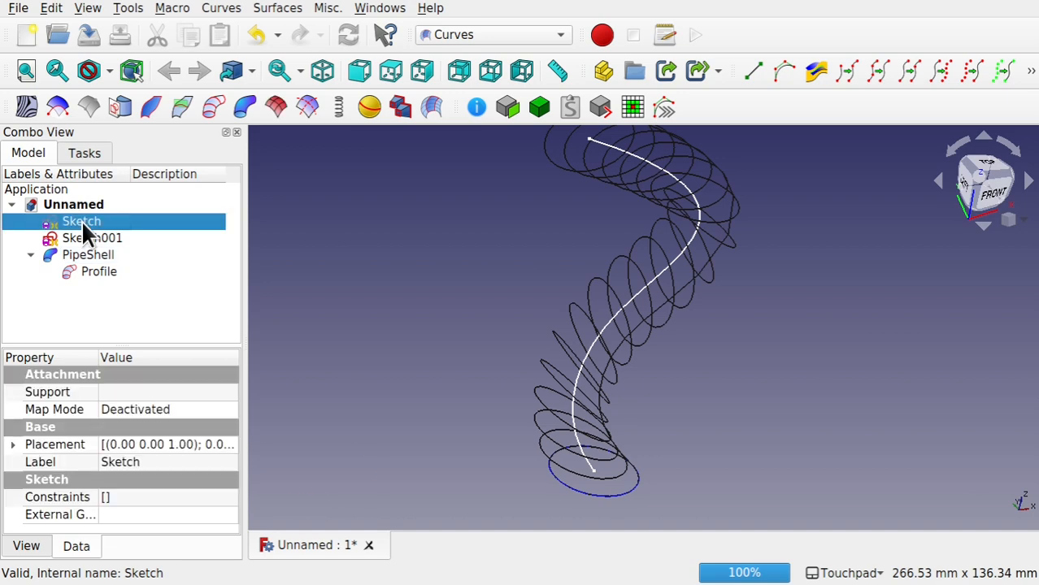
double_click(81, 221)
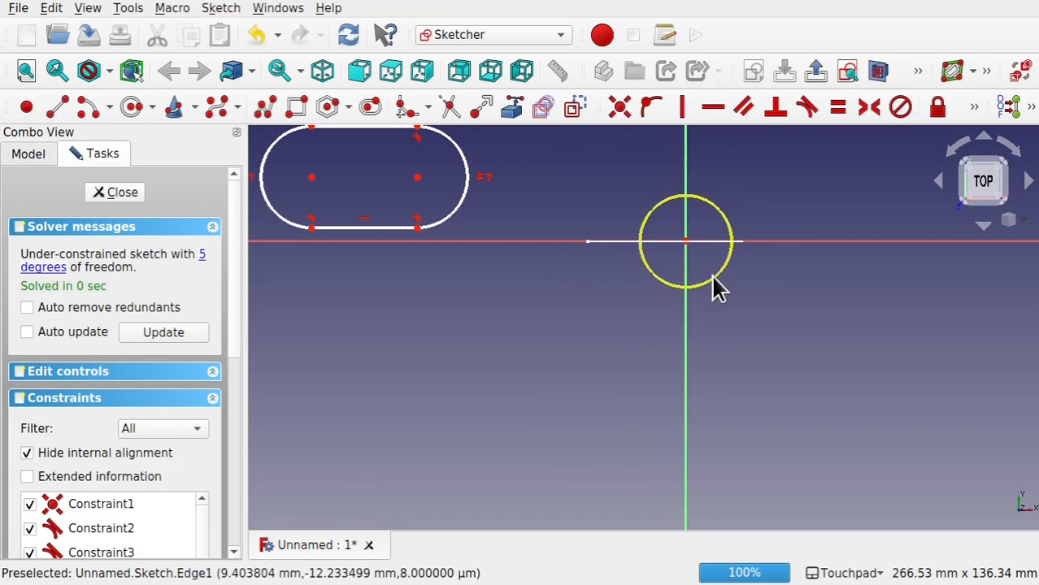
drag(714, 285, 701, 268)
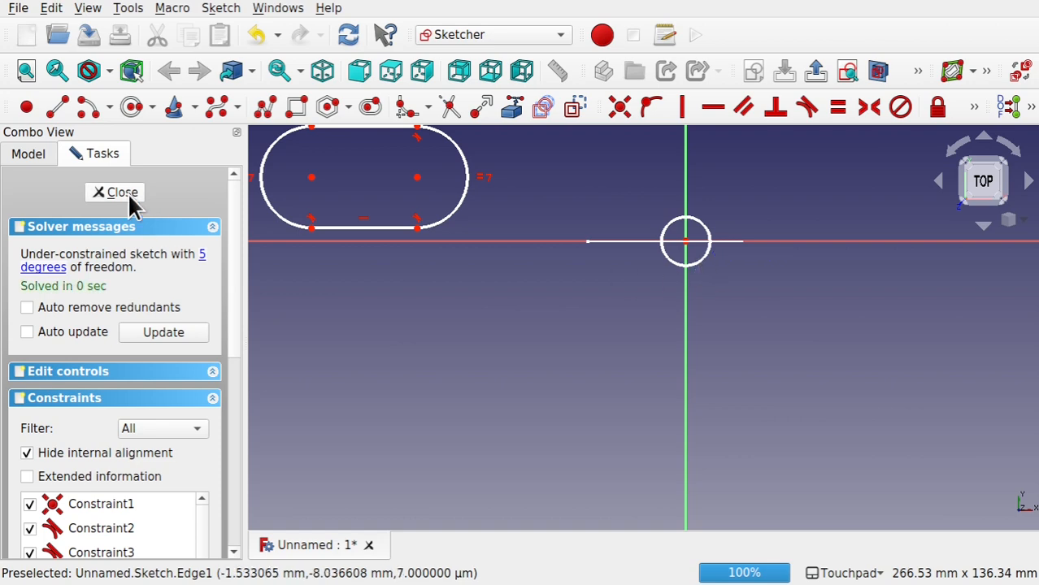
click(123, 194)
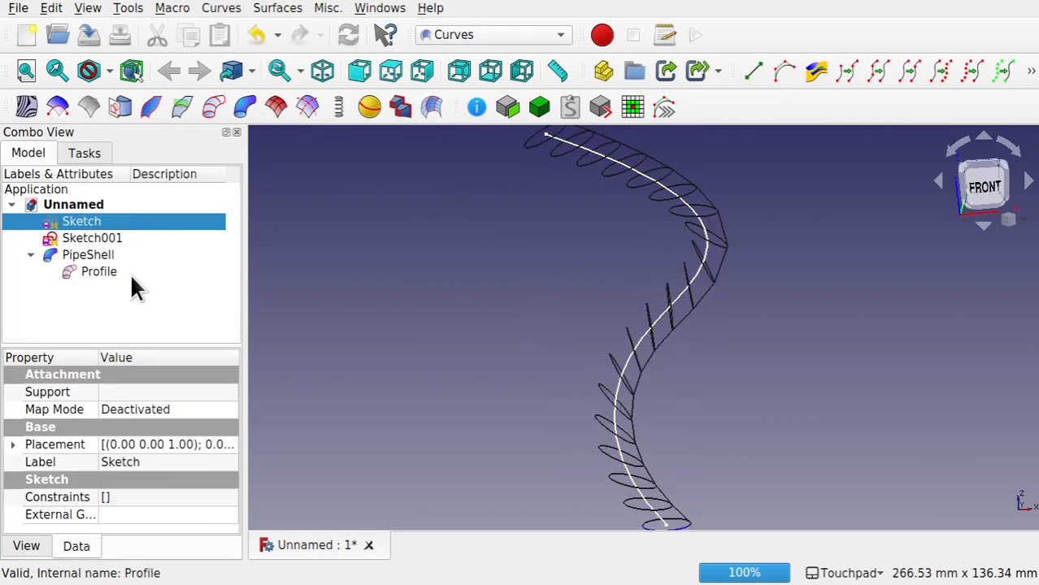
Reopen the profile sketch, delete the slot beside the circle and close the sketch
double_click(98, 226)
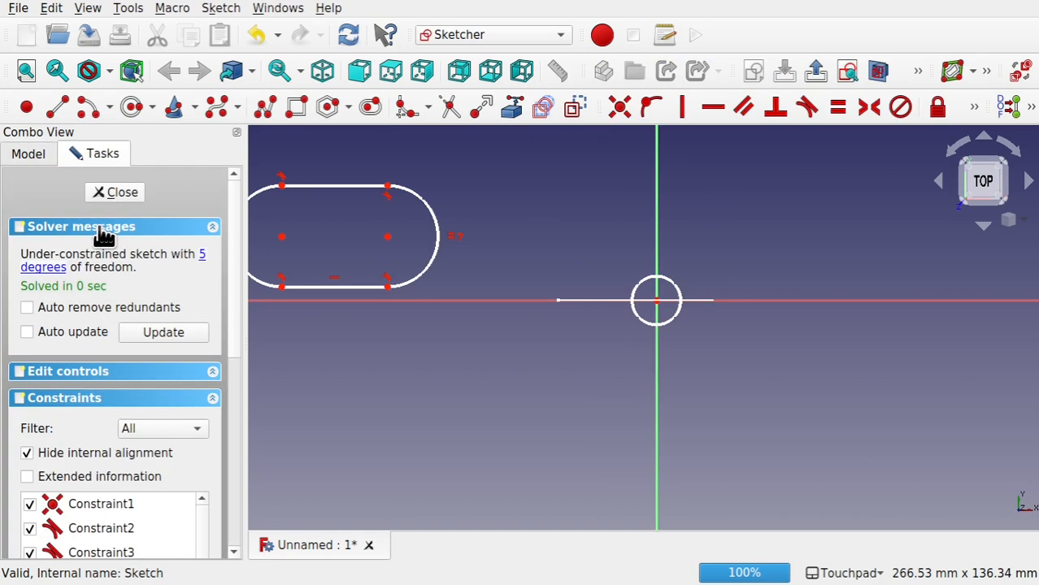
mouse_move(599, 308)
shift+mouse_down()
mouse_move(607, 234)
mouse_move(720, 333)
shift+mouse_up()
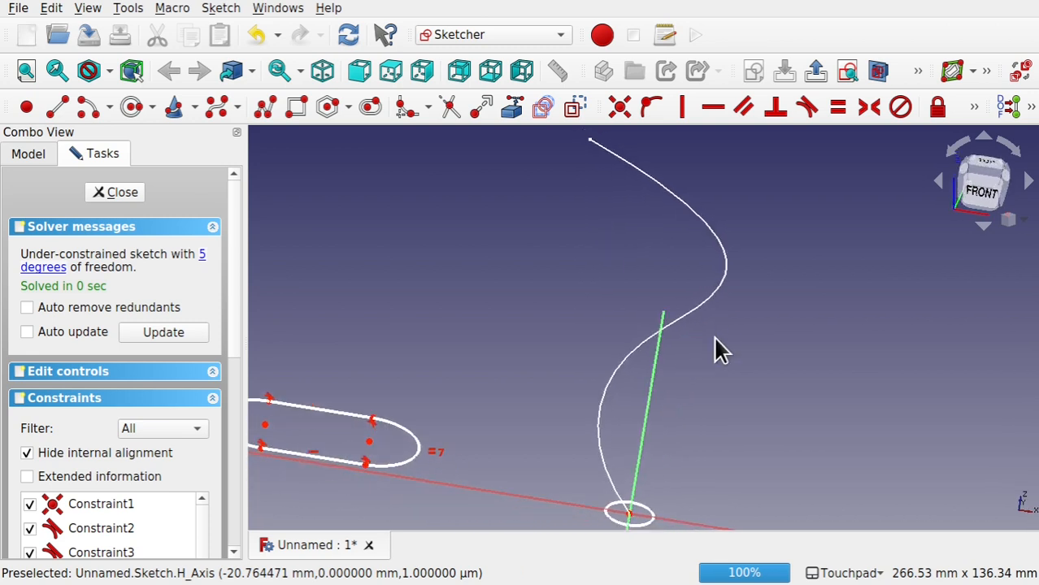
scroll(713, 340, down, 2)
scroll(713, 340, up, 1)
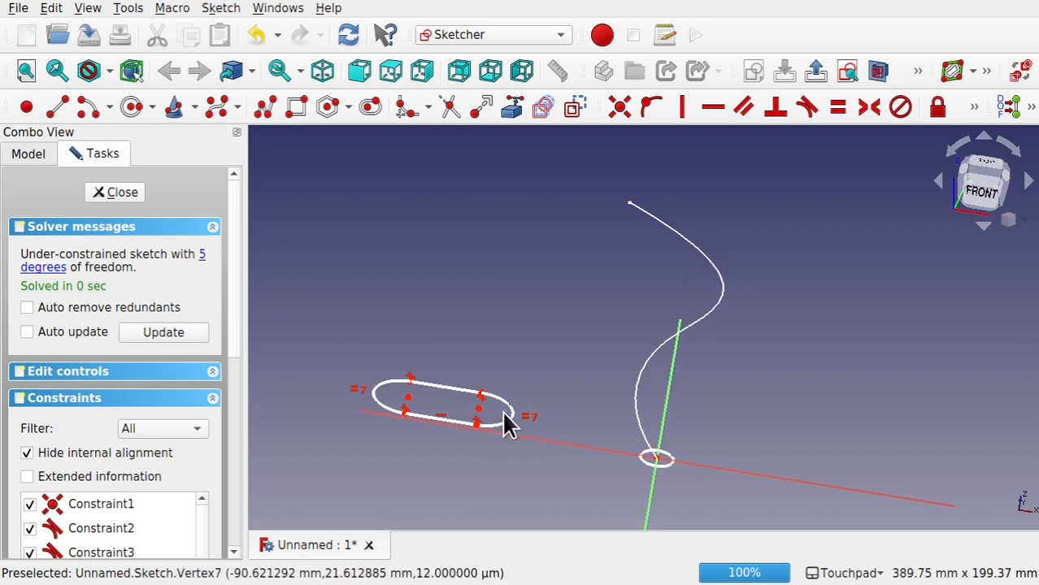
drag(341, 356, 571, 477)
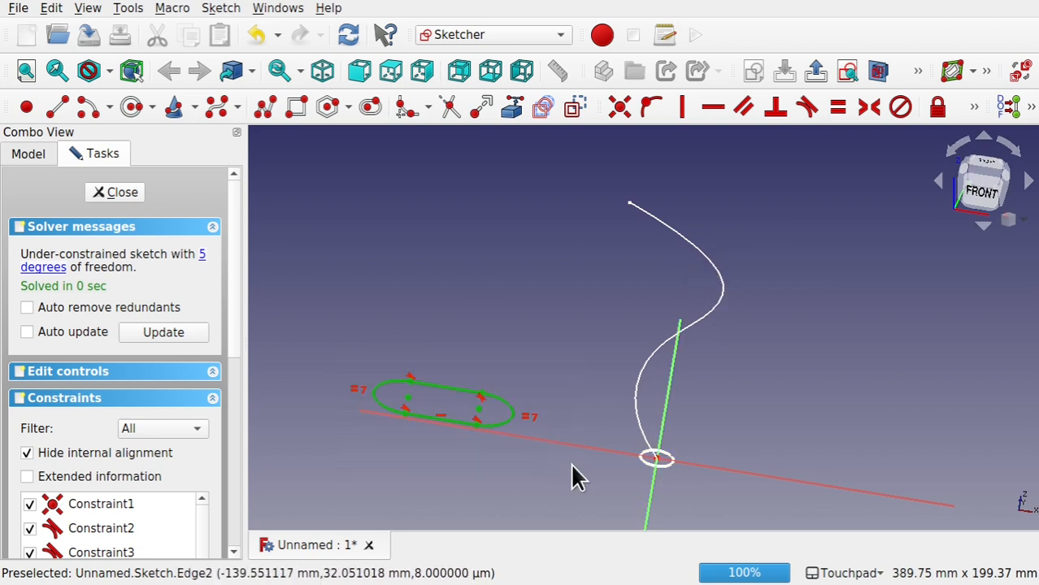
key(Delete)
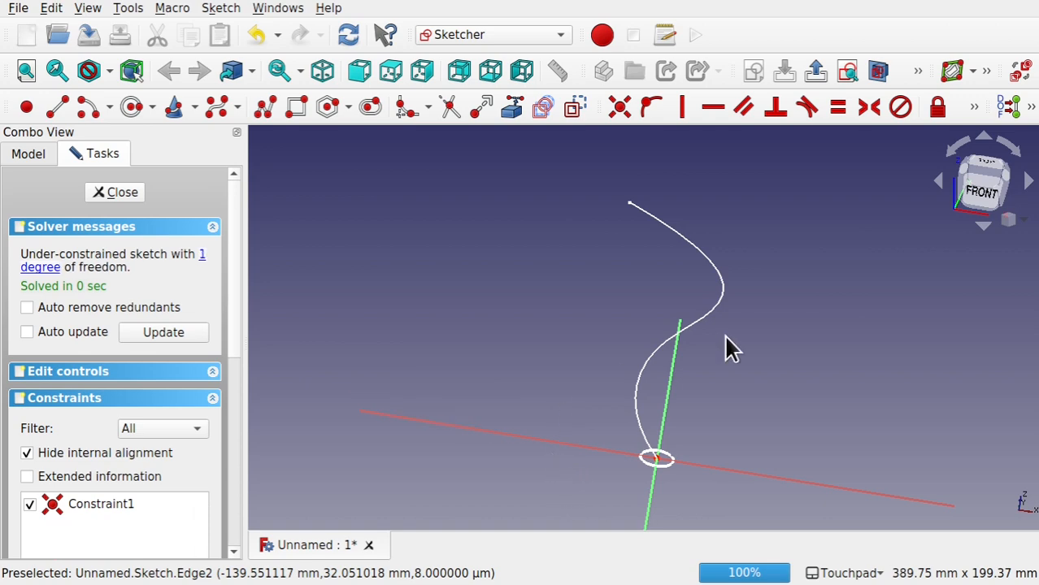
mouse_move(726, 348)
alt+mouse_down()
mouse_move(681, 394)
mouse_move(693, 359)
alt+mouse_up()
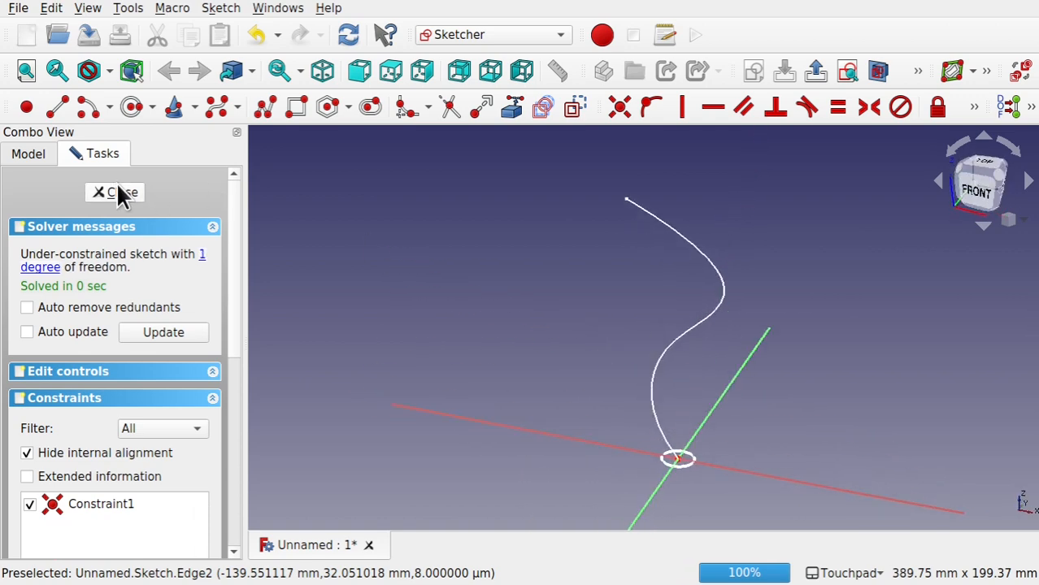
click(117, 192)
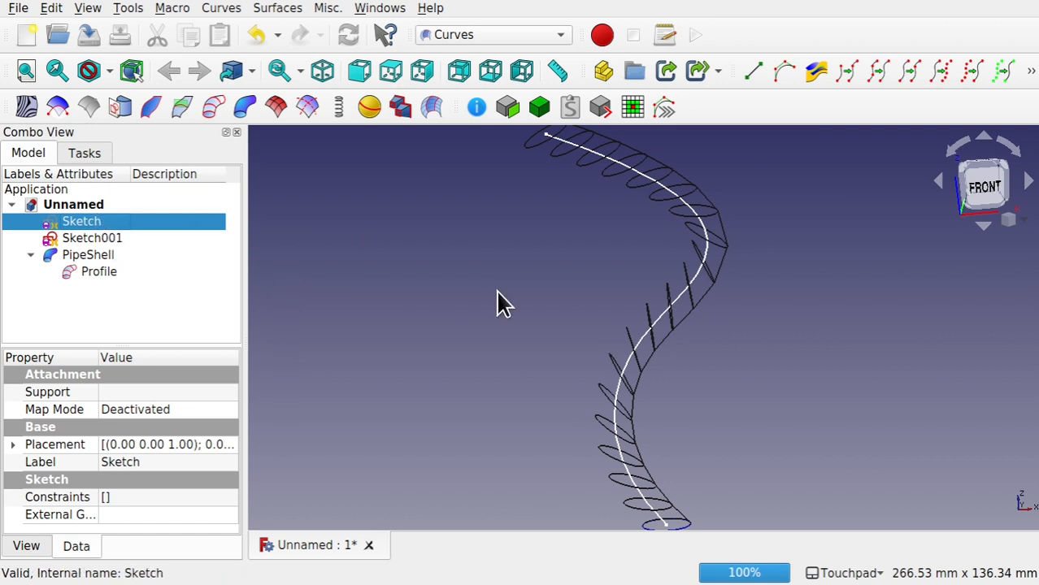
Hide the Profile and PipeShell objects so that only the path sketch is displayed
scroll(496, 302, down, 2)
scroll(496, 301, up, 1)
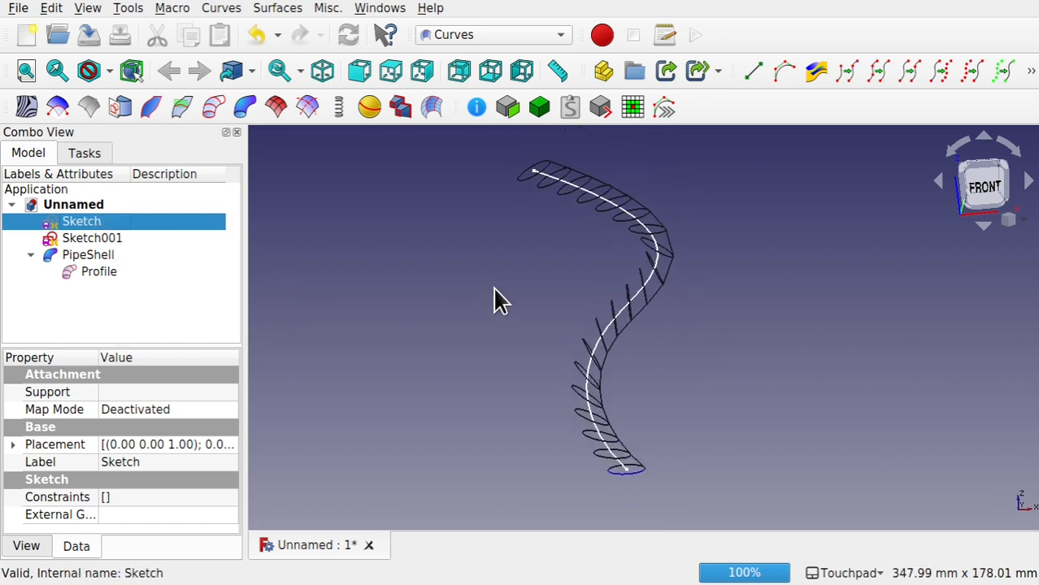
click(103, 271)
key(space)
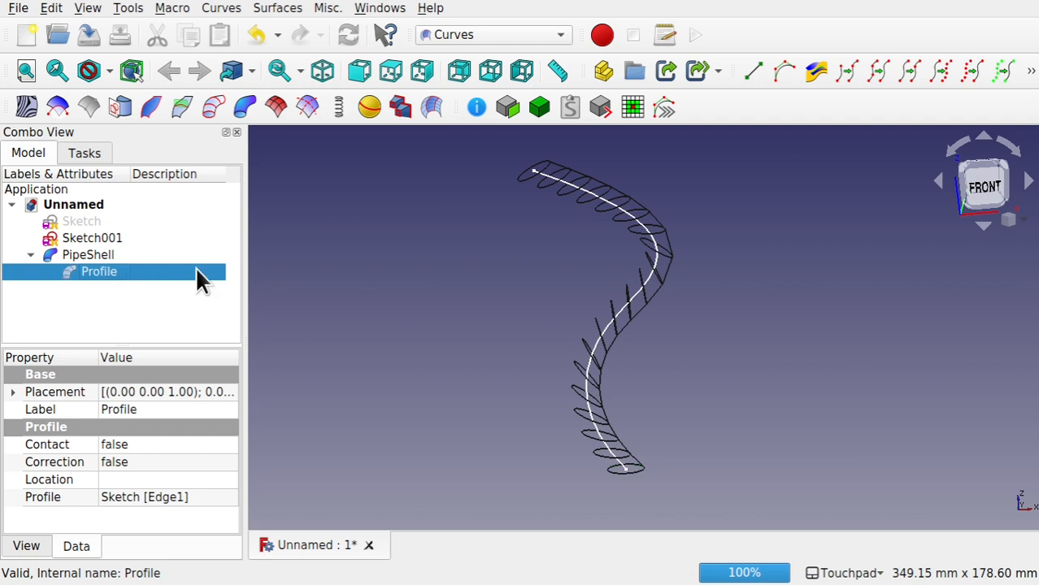
click(87, 254)
key(space)
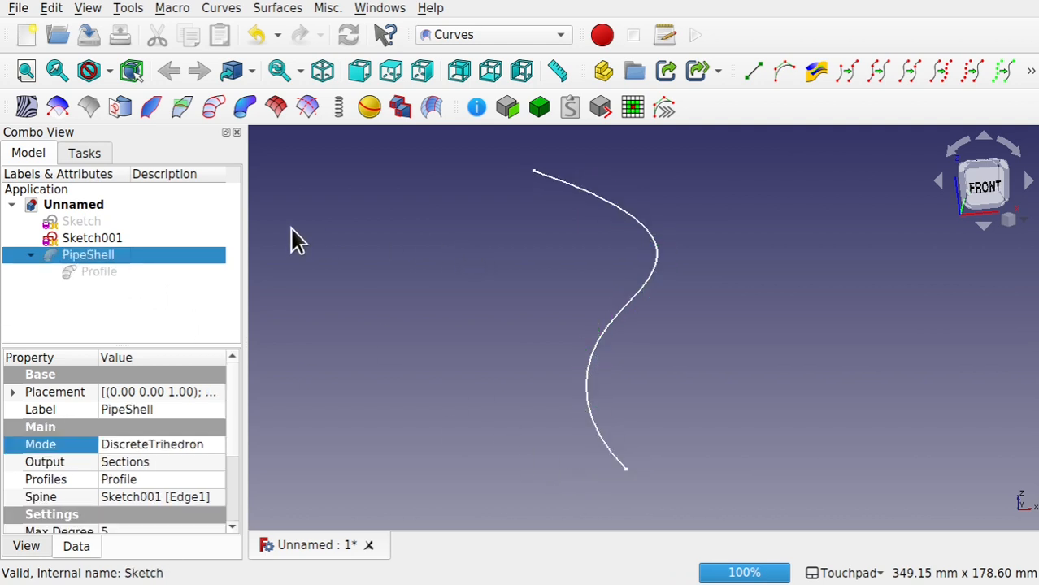
Show the circle sketch again and duplicate it
click(86, 224)
key(space)
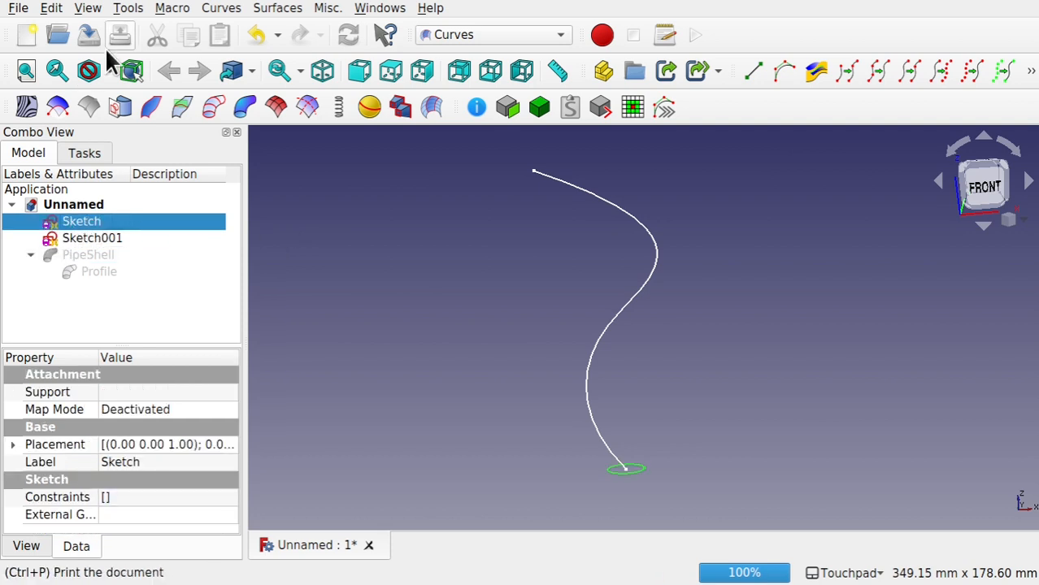
click(52, 10)
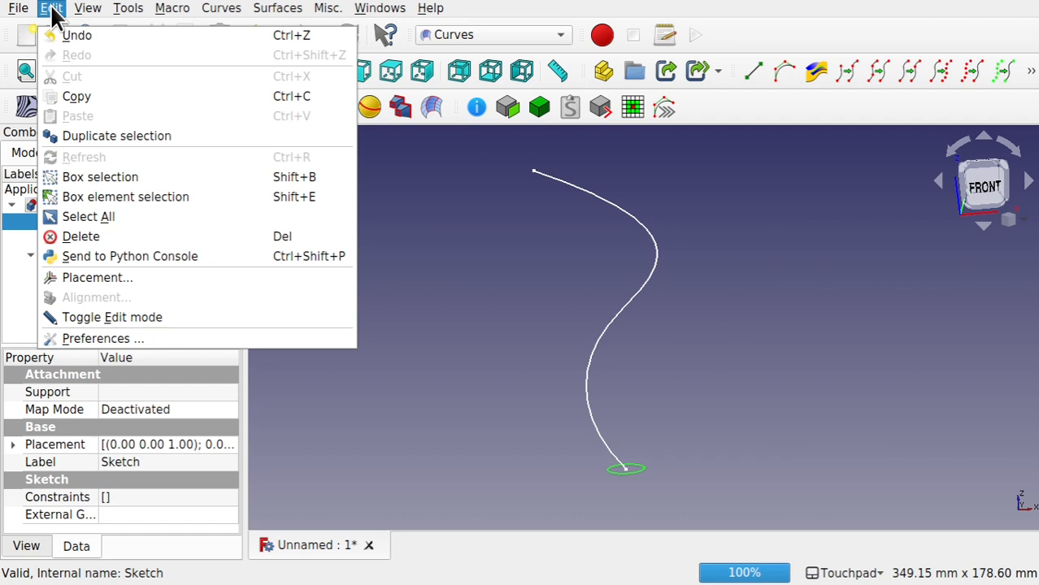
click(140, 136)
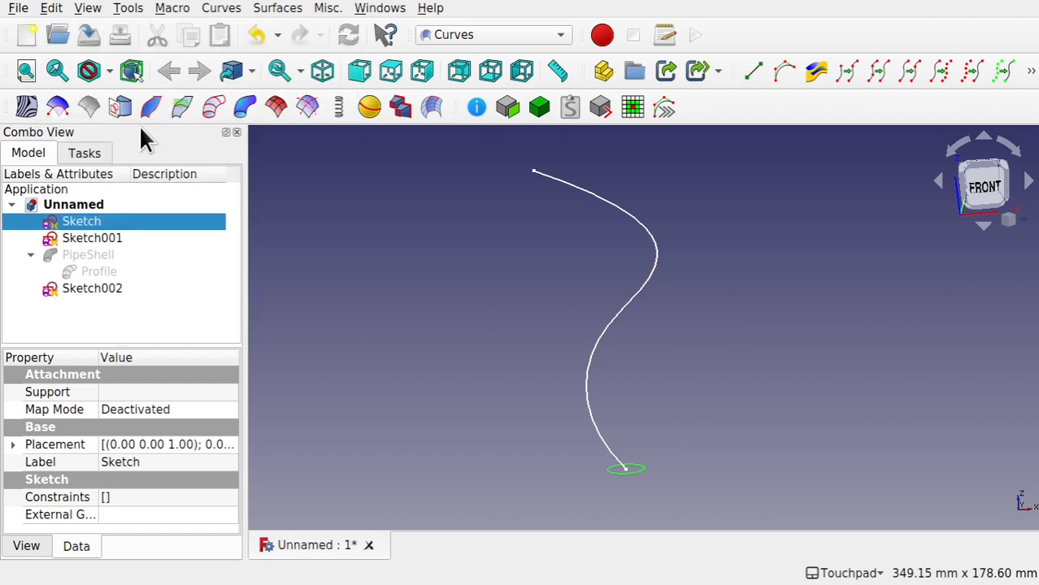
Raise the duplicated circle, Sketch002, to a Z position of 98 mm
click(90, 291)
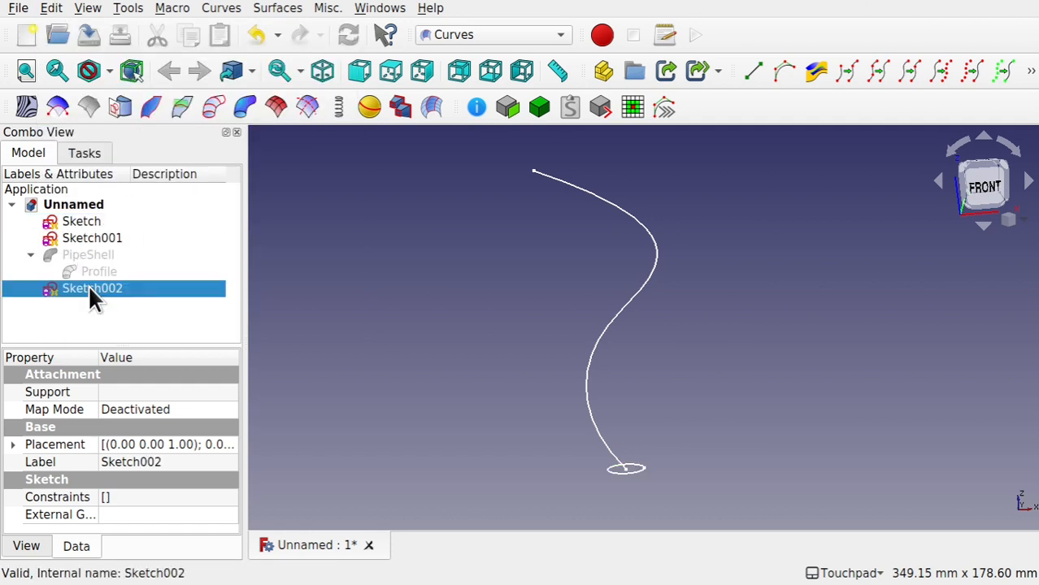
click(12, 444)
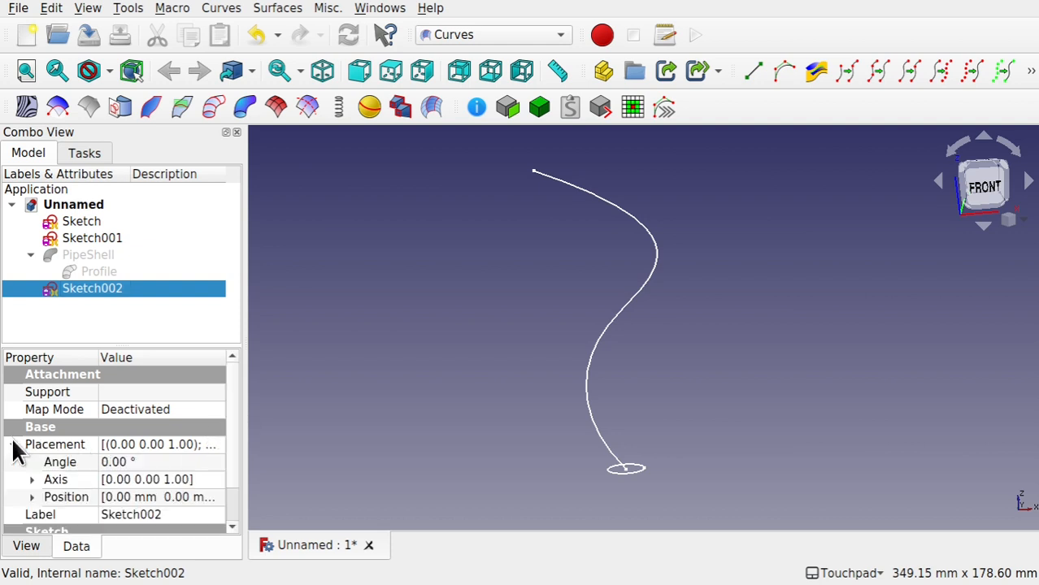
click(31, 497)
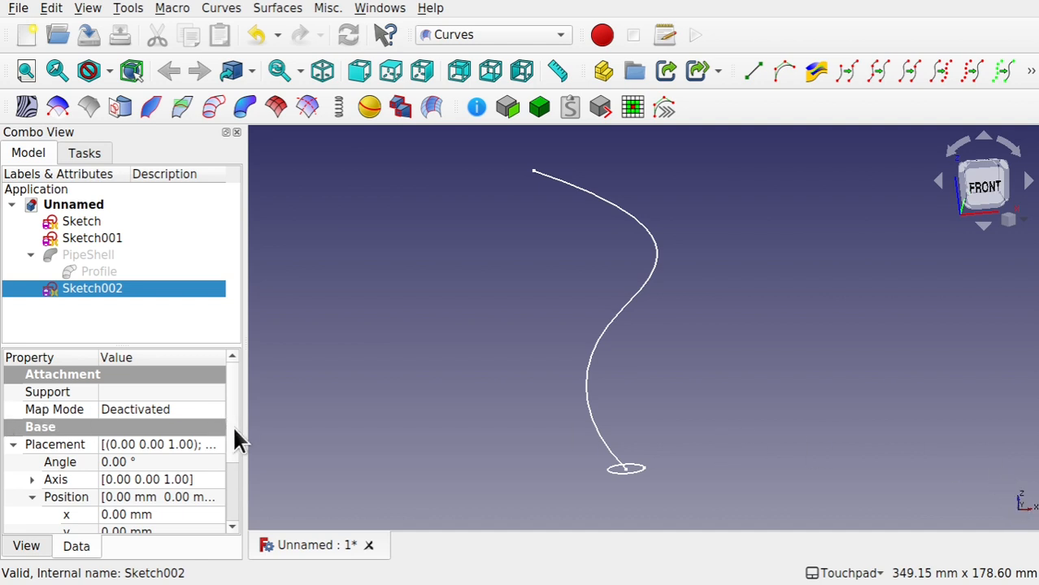
scroll(229, 451, down, 3)
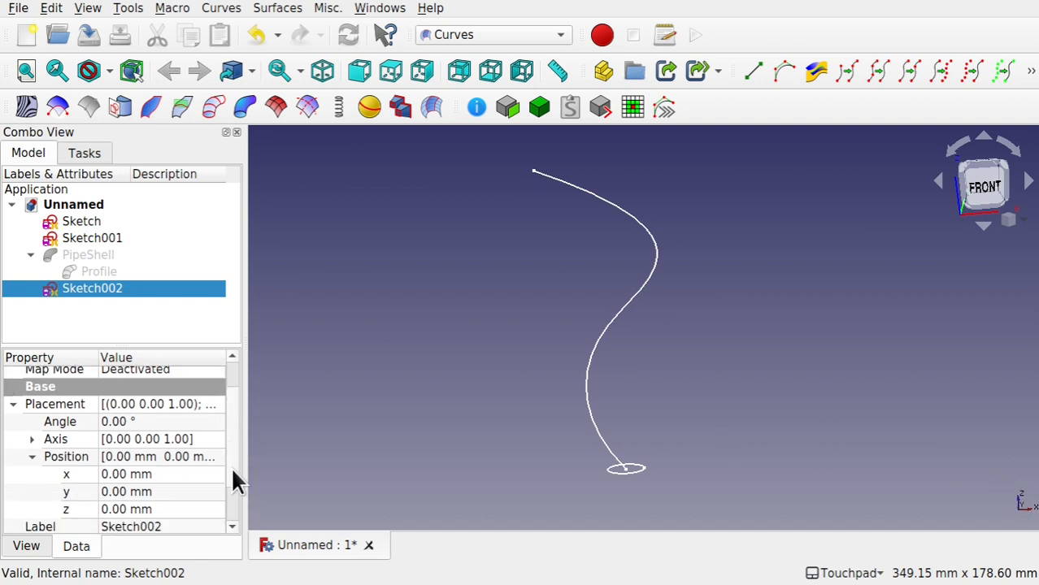
click(175, 472)
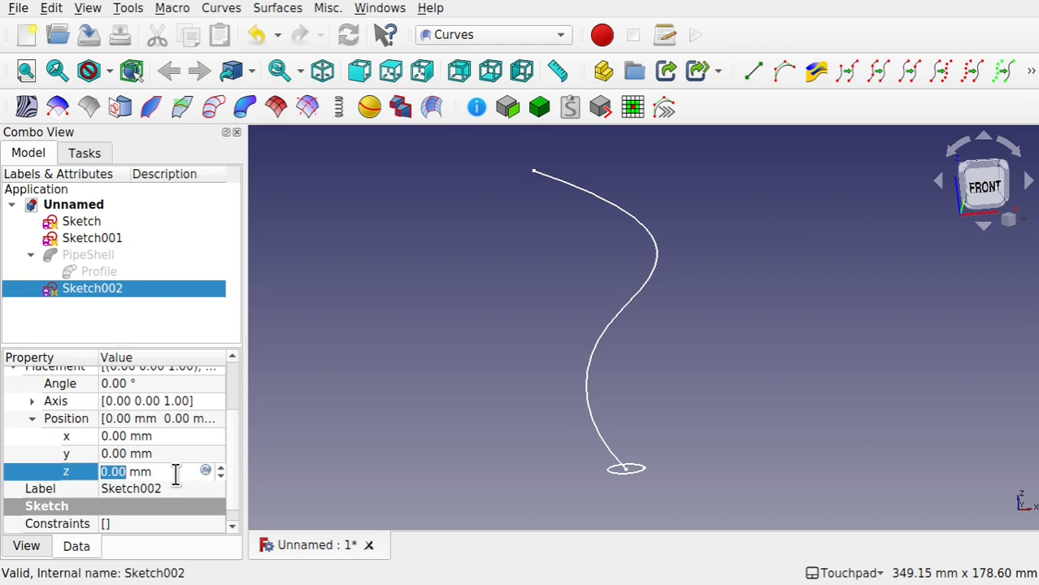
key(Up)
key(Up)
key(Up)
key(Up)
key(Up)
key(Up)
key(Up)
key(Up)
key(Up)
key(Up)
key(Up)
key(Up)
key(Up)
key(Up)
key(Up)
key(Up)
key(Up)
key(Up)
key(Up)
key(Up)
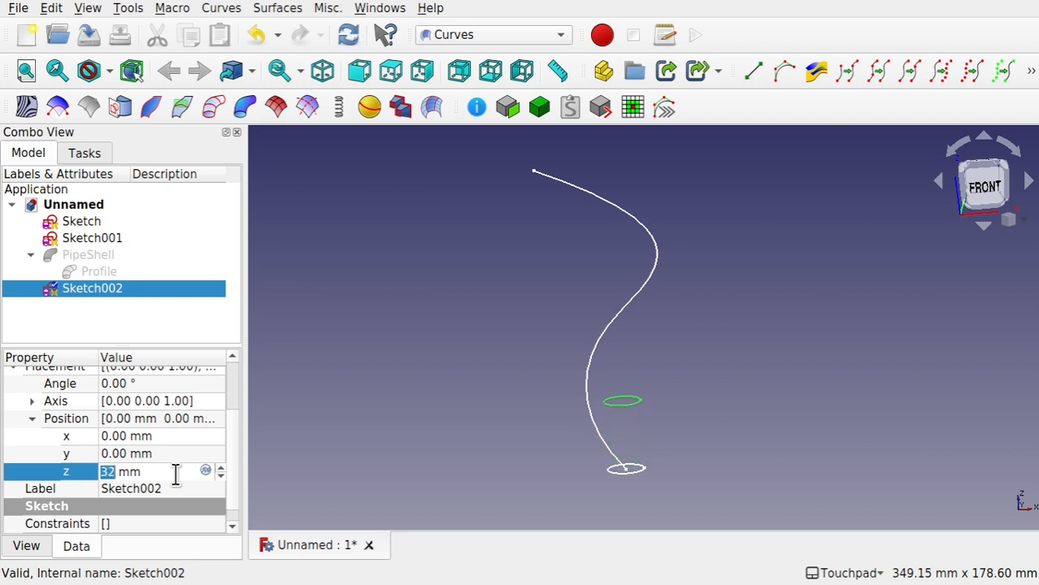
key(Up)
key(Up)
key(Up)
key(Up)
key(Up)
key(Up)
key(Up)
key(Up)
key(Up)
key(Up)
key(Up)
key(Up)
key(Up)
key(Up)
key(Up)
key(Up)
key(Up)
key(Up)
key(Up)
key(Up)
key(Up)
key(Up)
key(Up)
key(Up)
key(Up)
key(Up)
key(Up)
key(Up)
key(Up)
key(Up)
key(Up)
key(Up)
key(Up)
key(Up)
key(Up)
key(Up)
key(Up)
key(Up)
key(Up)
key(Up)
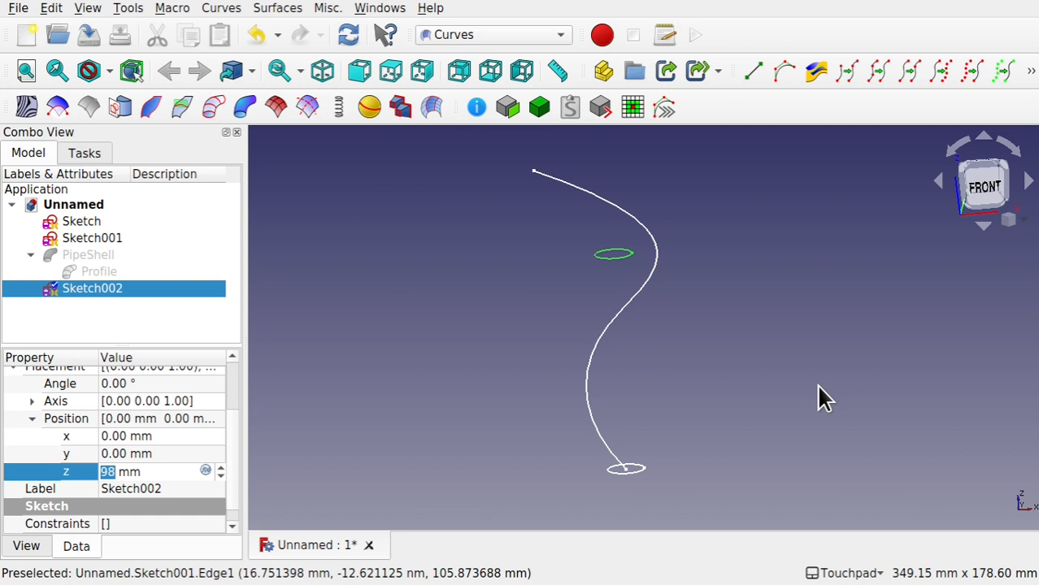
Set the X position of Sketch002 to 19 mm so that the circle is centred on the path
click(172, 439)
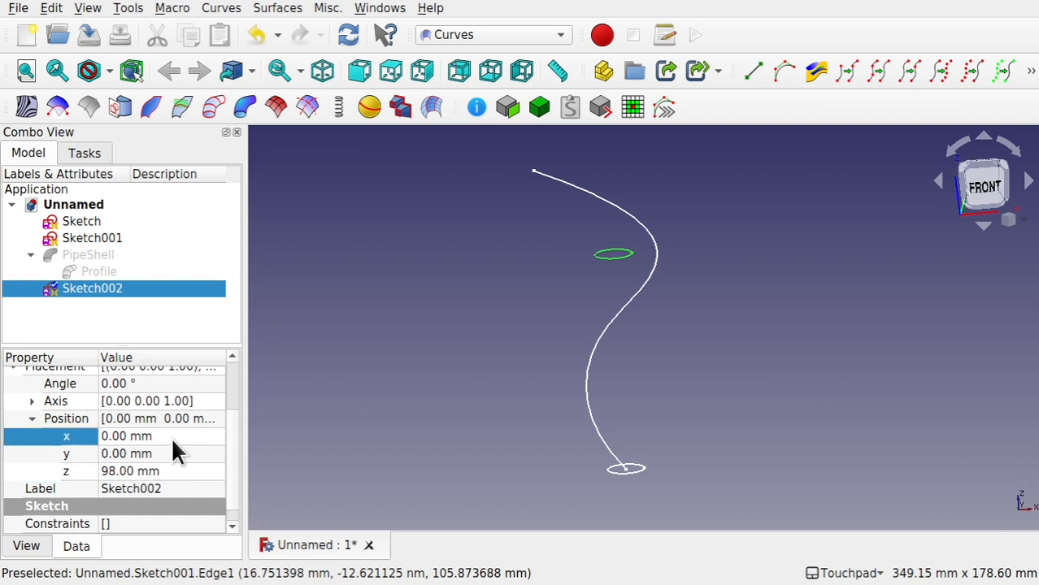
text(2)
scroll(175, 441, up, 17)
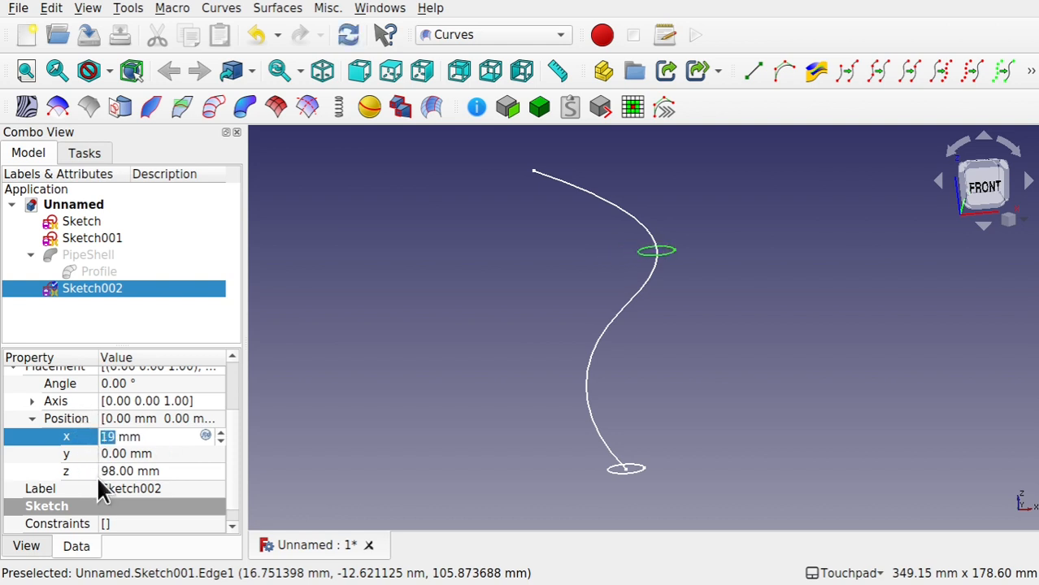
Change the rotation axis of Sketch002 to the Y axis, with Y set to 1 and Z set to 0
click(150, 382)
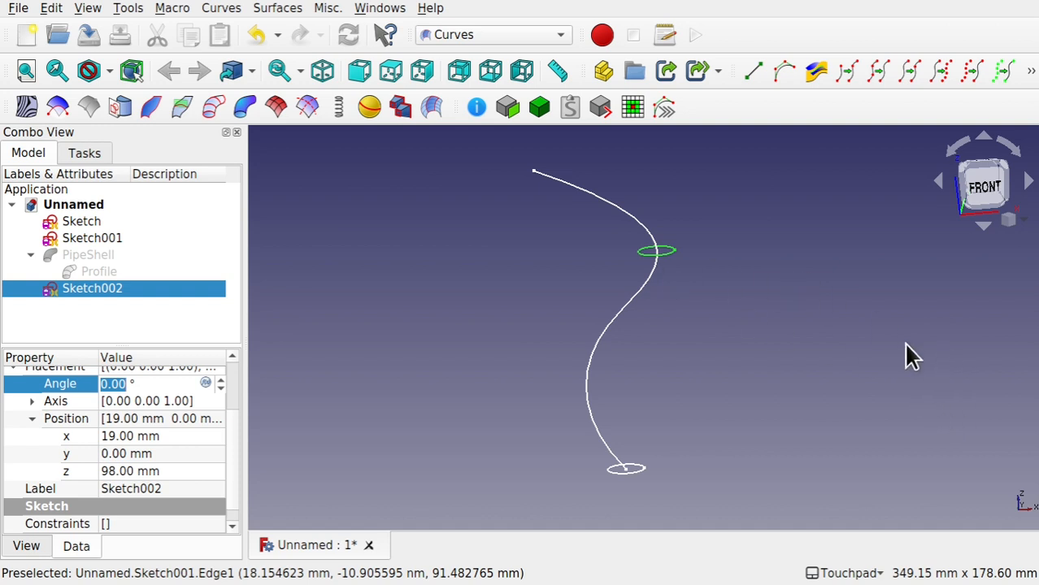
mouse_move(906, 343)
alt+mouse_down()
mouse_move(942, 405)
mouse_move(902, 357)
alt+mouse_up()
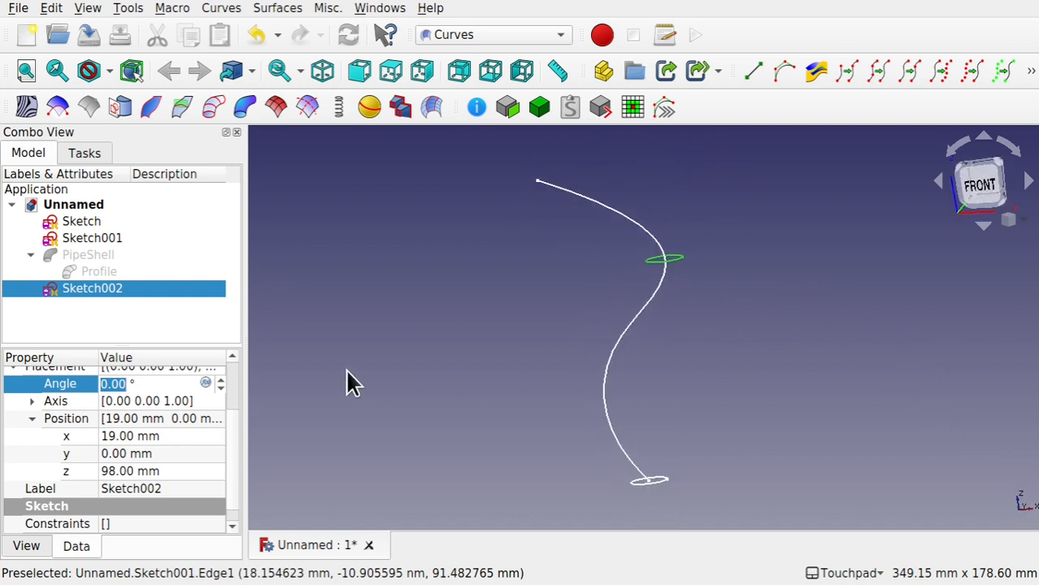
click(36, 401)
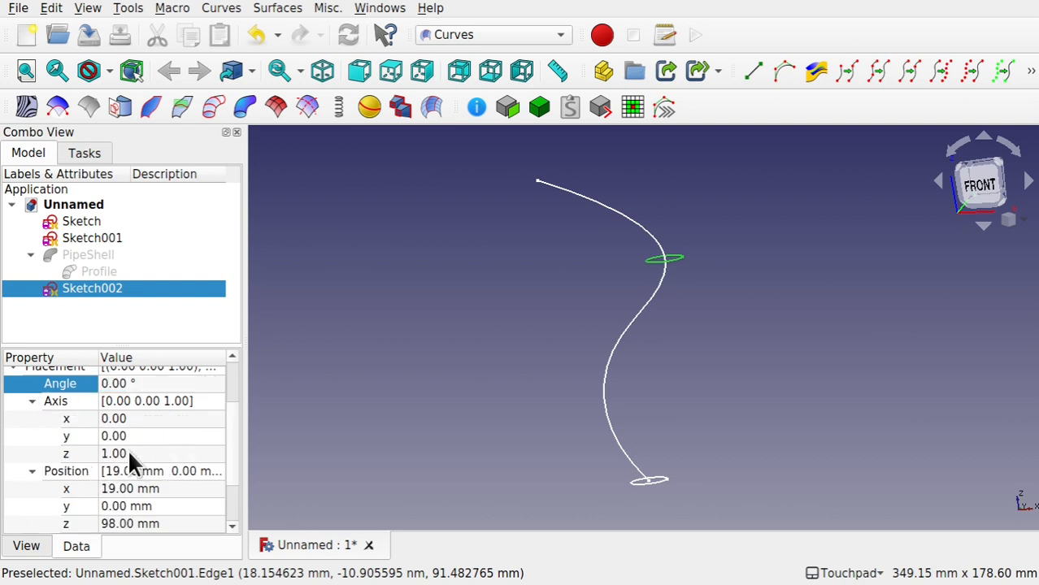
click(150, 455)
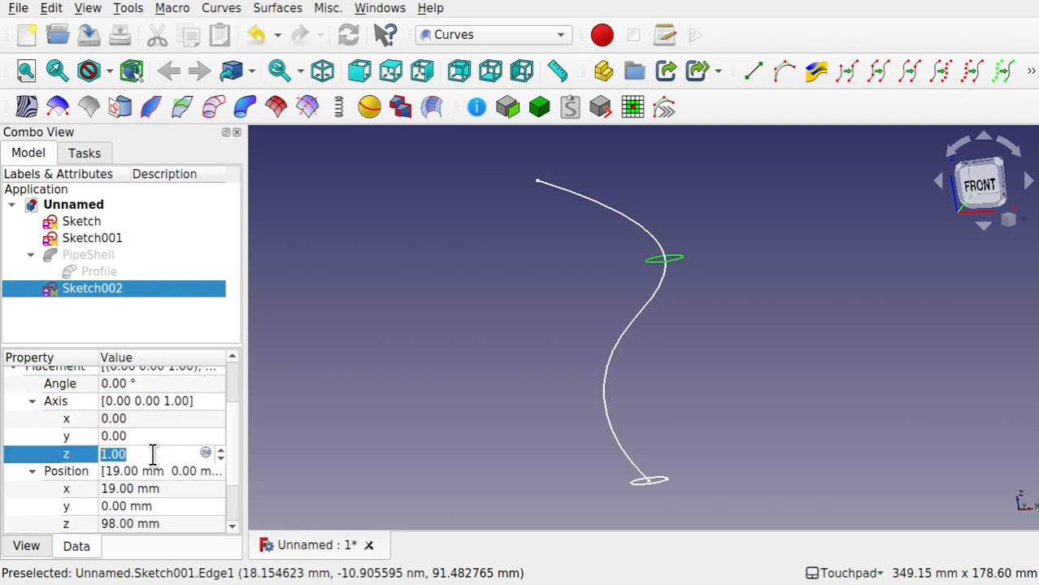
key(2)
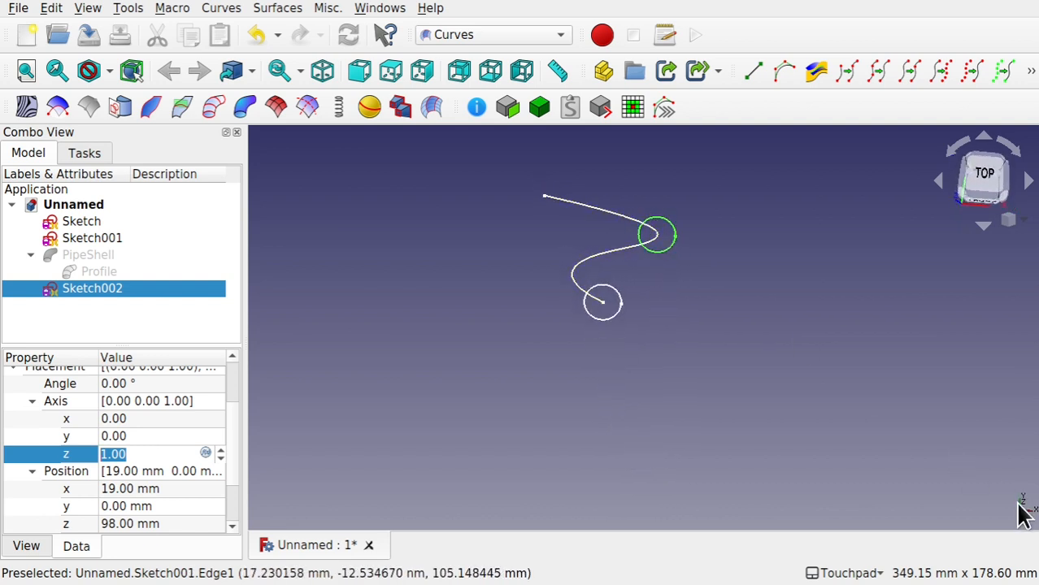
mouse_move(1015, 501)
shift+mouse_down()
mouse_move(974, 438)
mouse_move(978, 426)
shift+mouse_up()
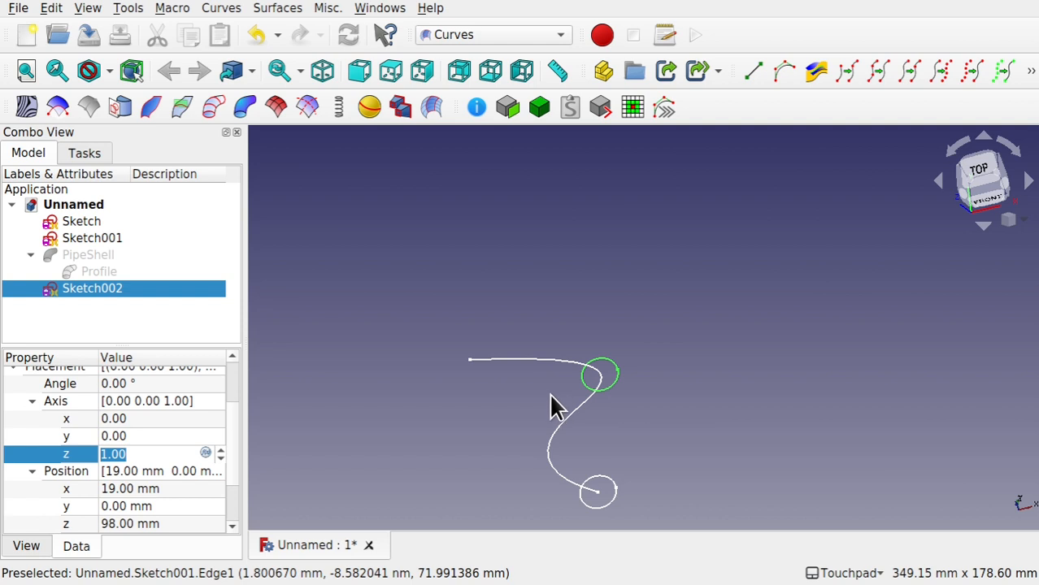
mouse_move(552, 401)
shift+mouse_down()
mouse_move(565, 388)
mouse_move(589, 414)
shift+mouse_up()
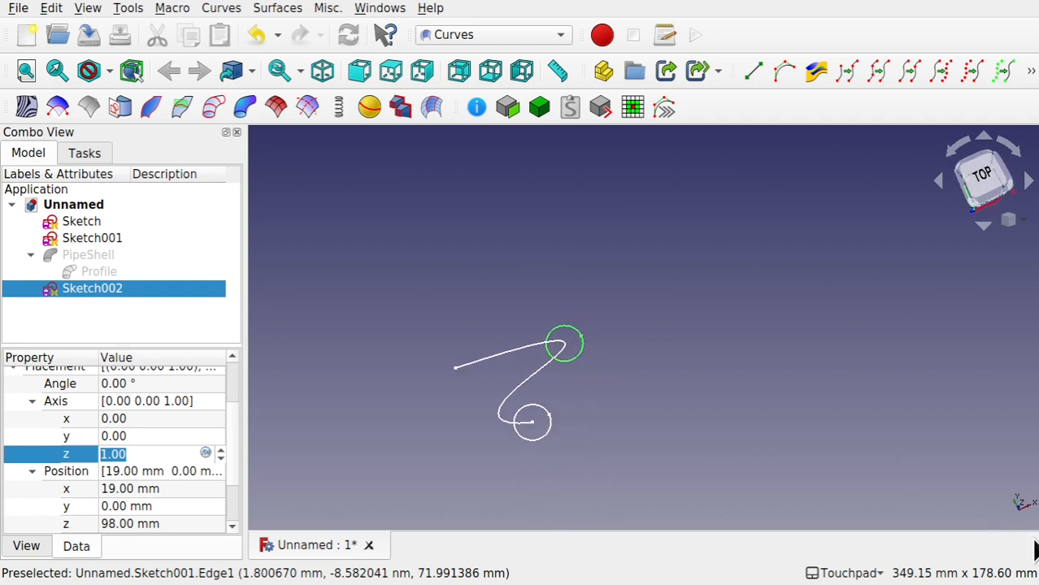
click(161, 437)
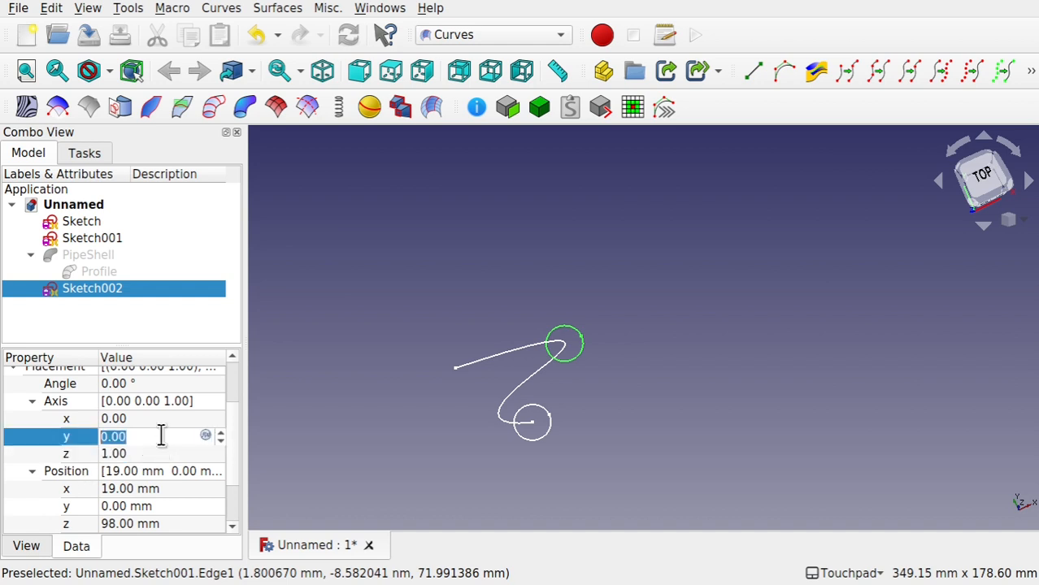
text(1)
click(150, 451)
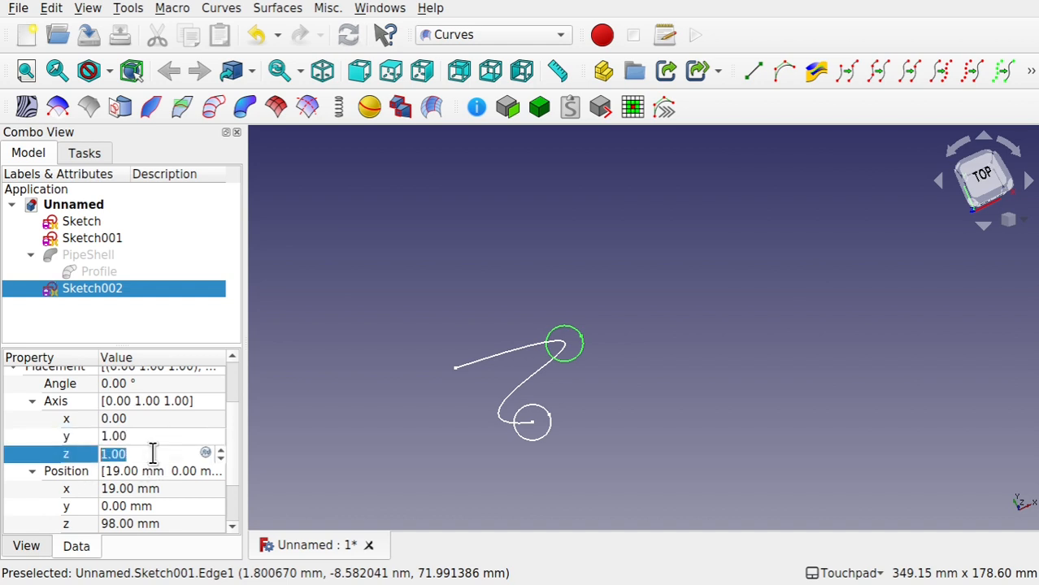
text(0)
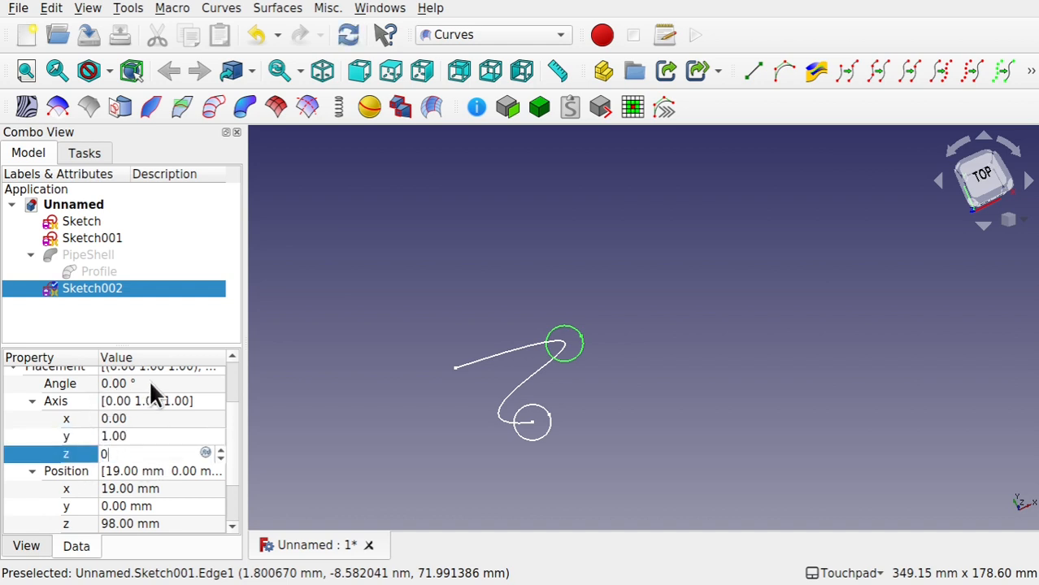
Try rotation angles of 35° and -20° for Sketch002 about its Y axis
click(152, 384)
text(36)
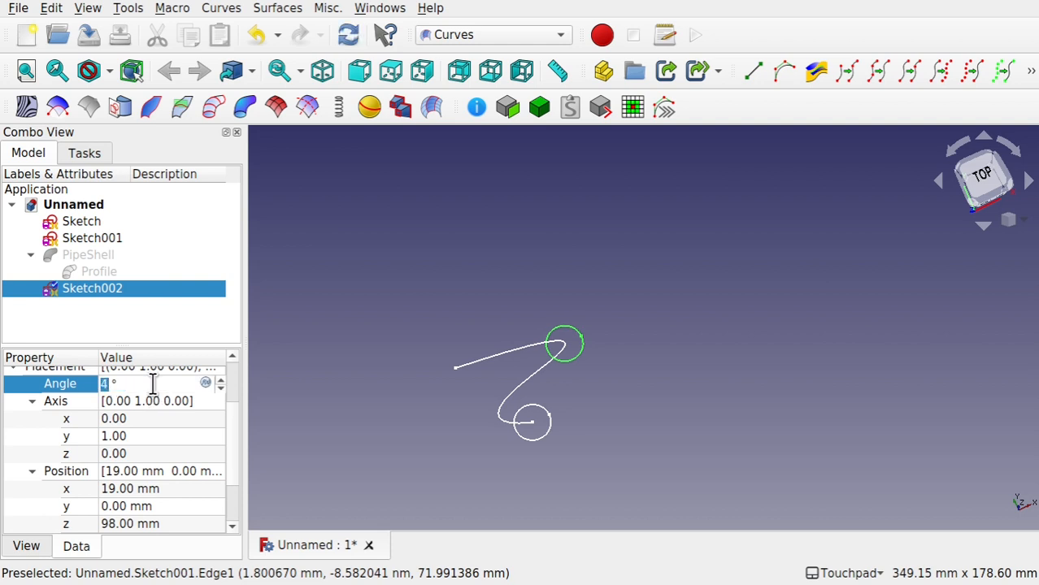
key(Return)
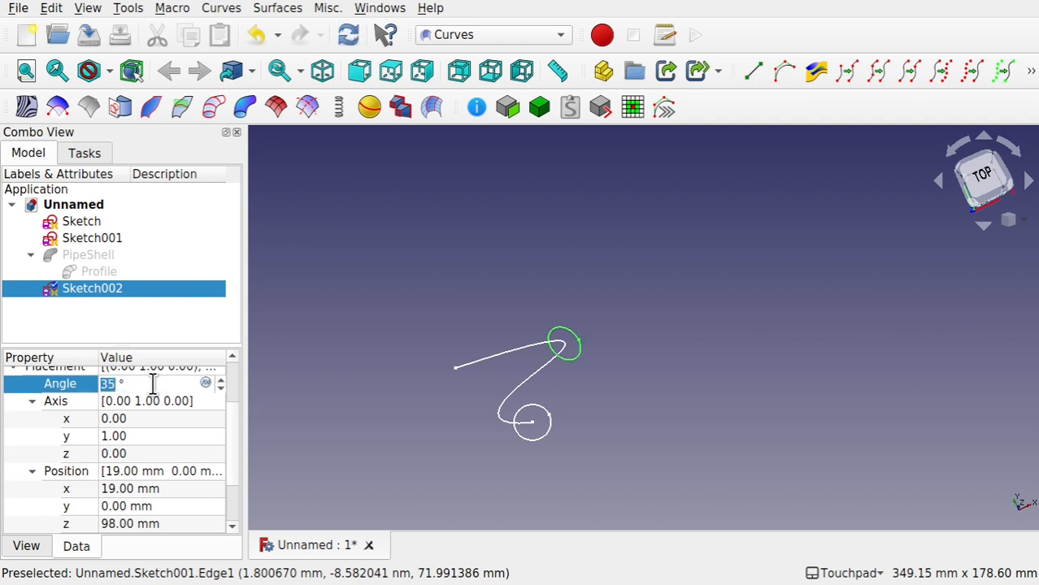
text(-20)
key(Return)
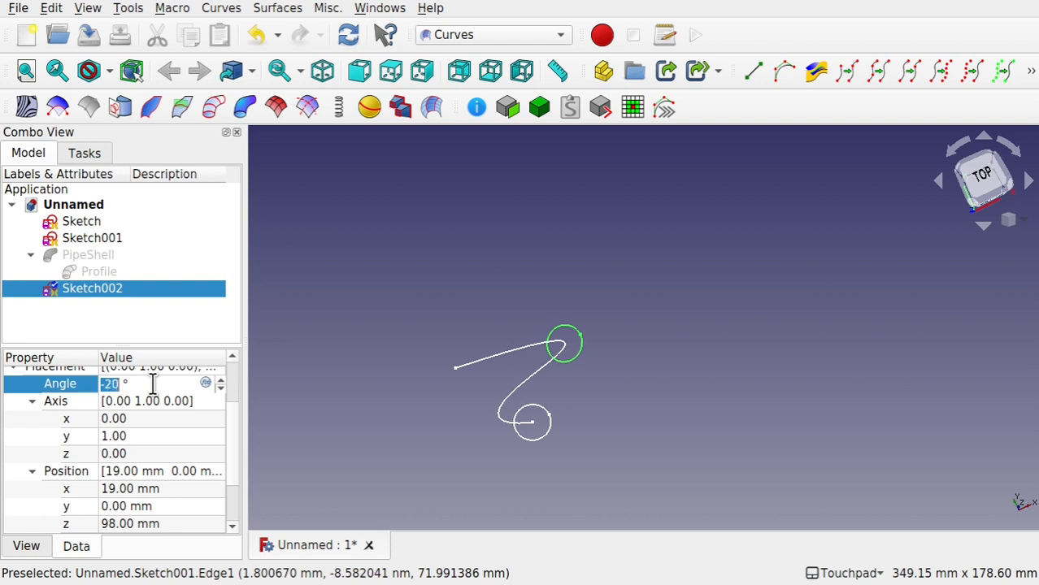
Adjust the rotation angle of Sketch002 to -3° to orient the circle against the path
scroll(153, 385, down, 12)
shift+drag(626, 301, 524, 281)
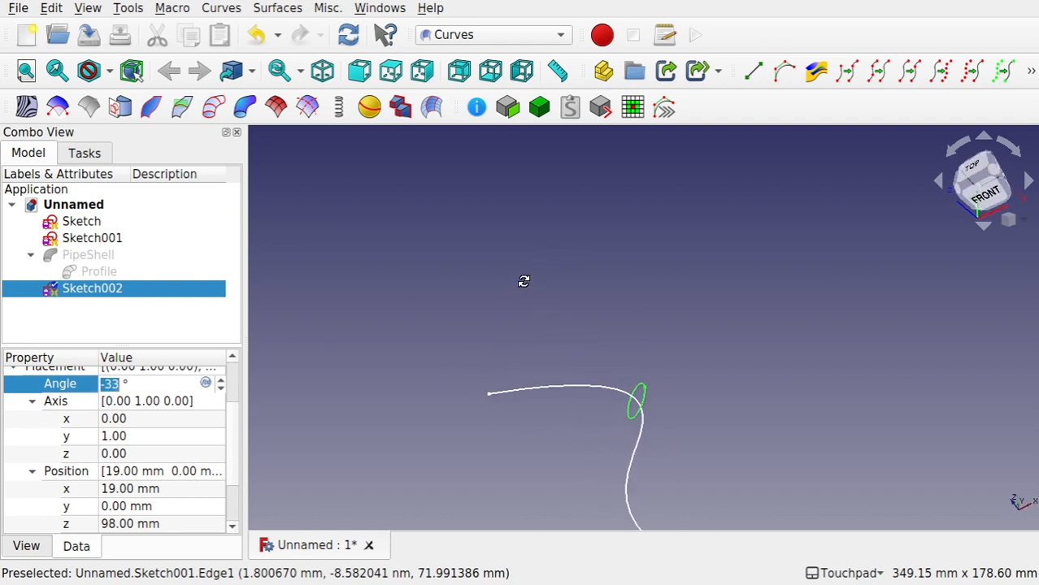
key(Up)
key(Up)
key(Up)
key(Up)
key(Up)
key(Up)
key(Up)
key(Up)
key(Up)
key(Up)
key(Up)
key(Up)
key(Up)
key(Up)
key(Up)
key(Up)
key(Up)
key(Up)
key(Up)
key(Up)
key(Up)
key(Up)
key(Up)
key(Up)
shift+drag(524, 281, 562, 294)
shift+drag(610, 428, 528, 321)
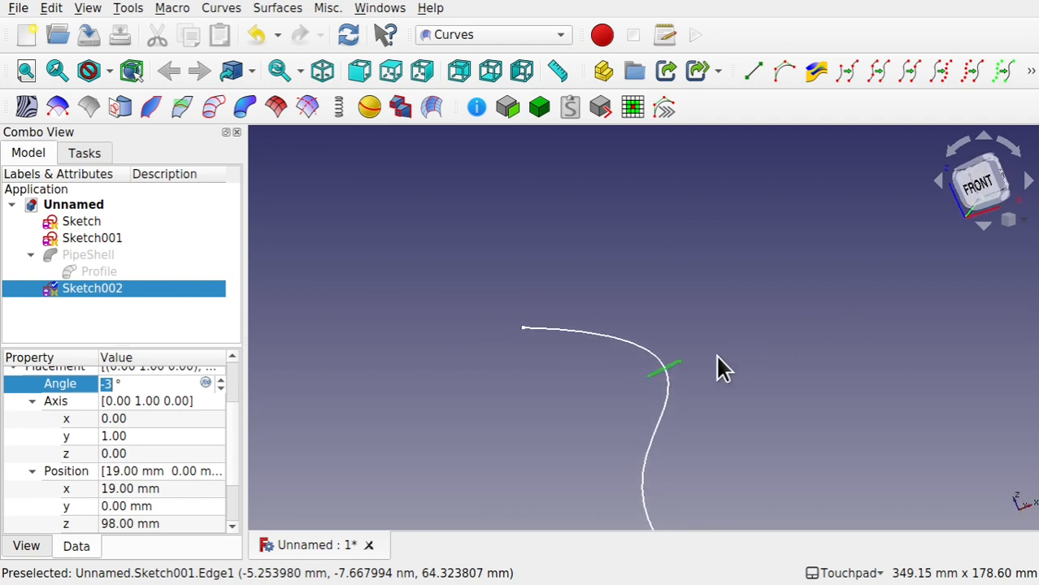
click(371, 336)
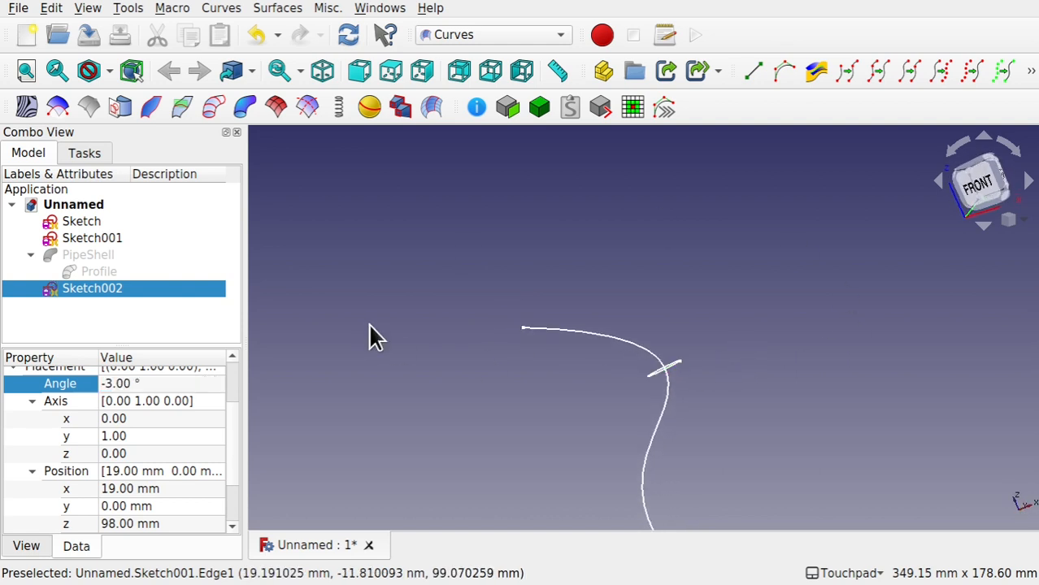
Delete the existing PipeShell object while keeping its Profile
click(104, 256)
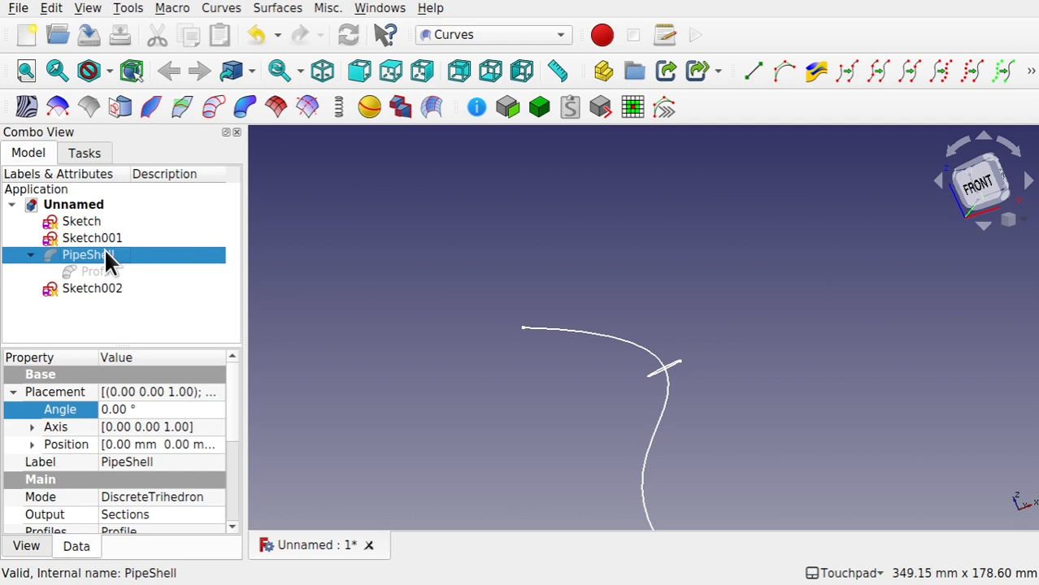
key(Delete)
click(89, 254)
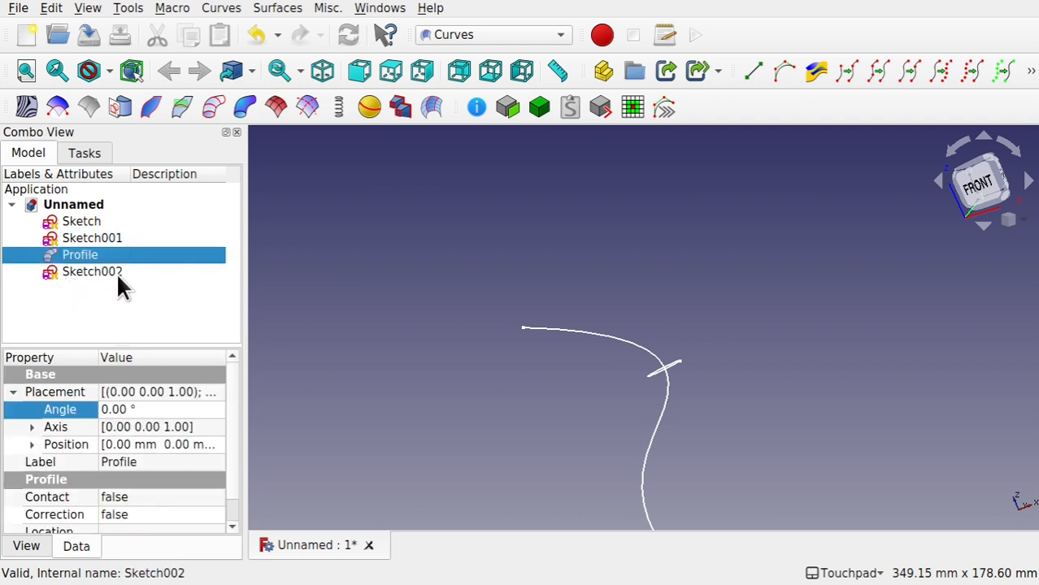
click(111, 276)
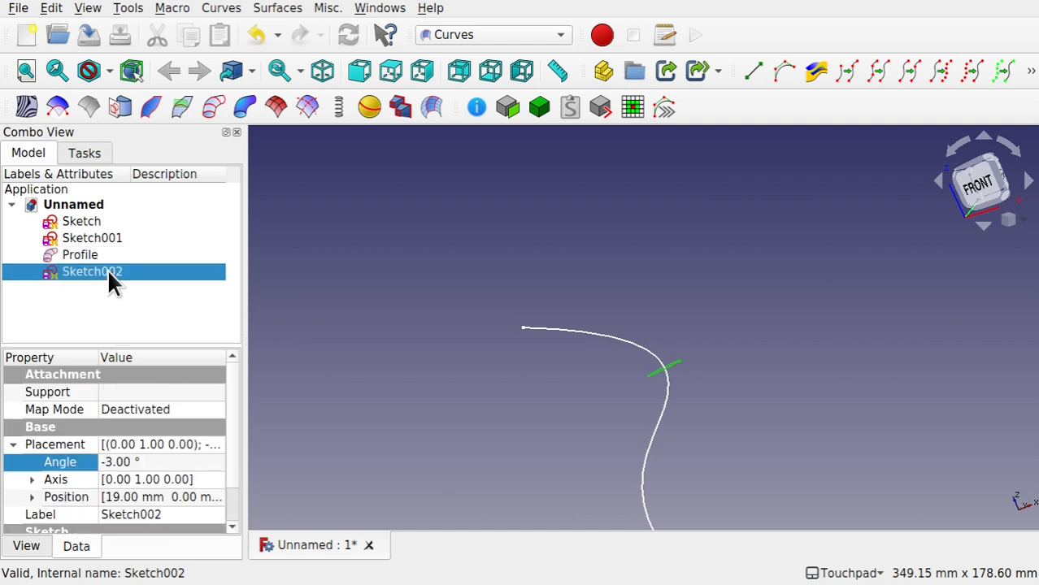
click(637, 315)
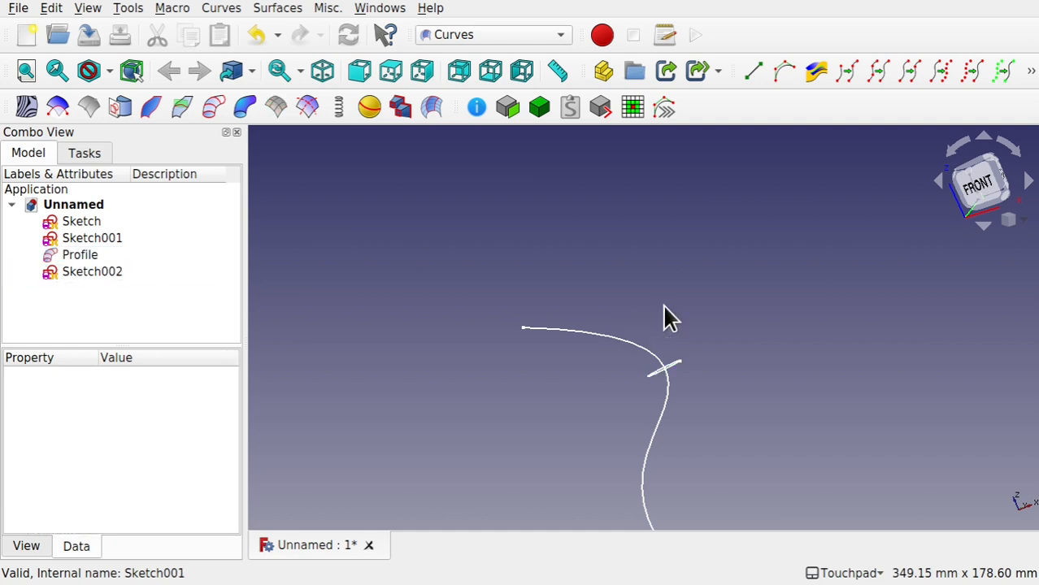
Create a pipeshell profile from the upper circle, Sketch002
shift+drag(700, 319, 723, 364)
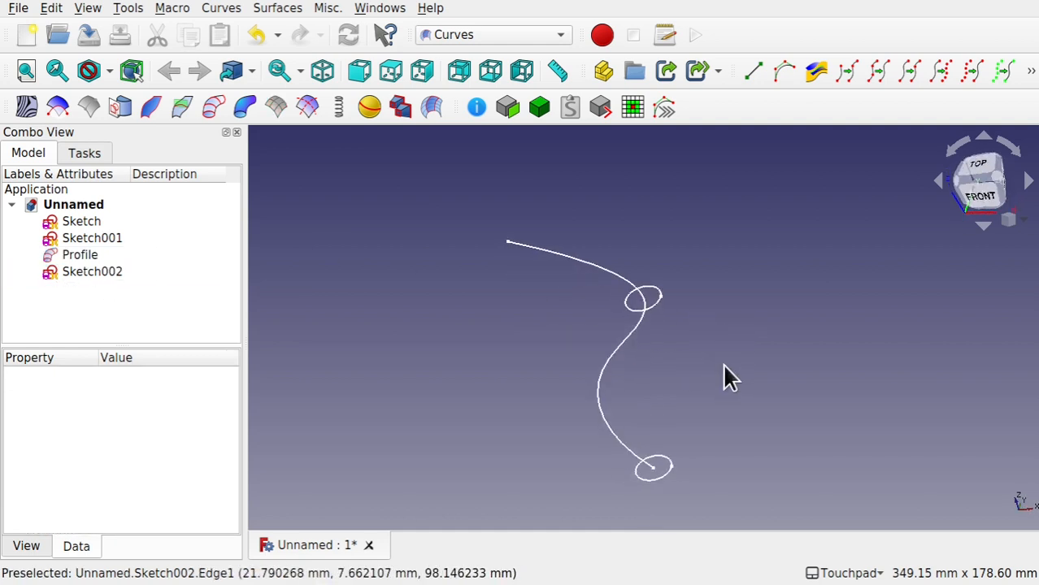
click(645, 317)
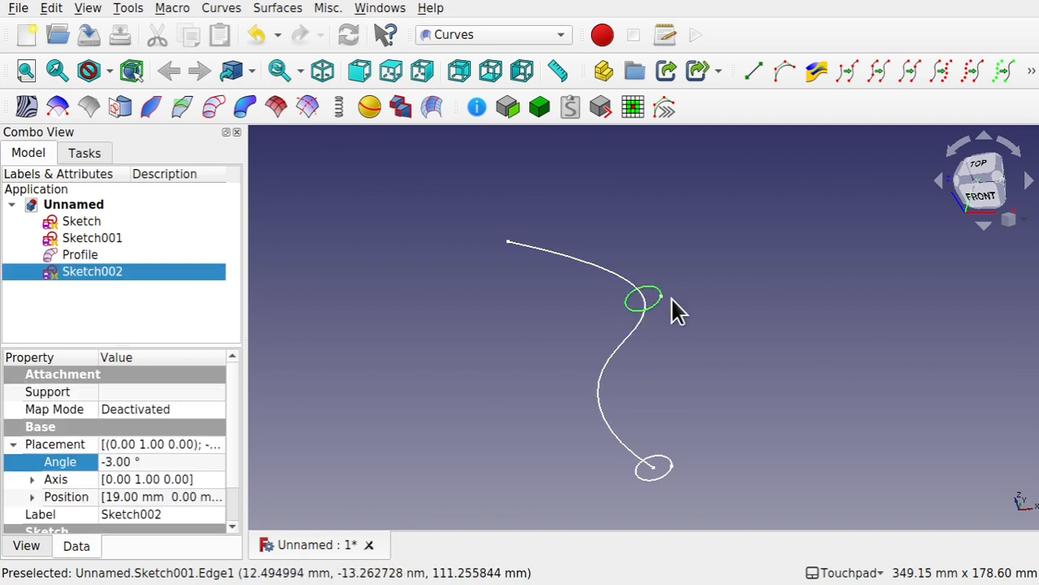
click(211, 107)
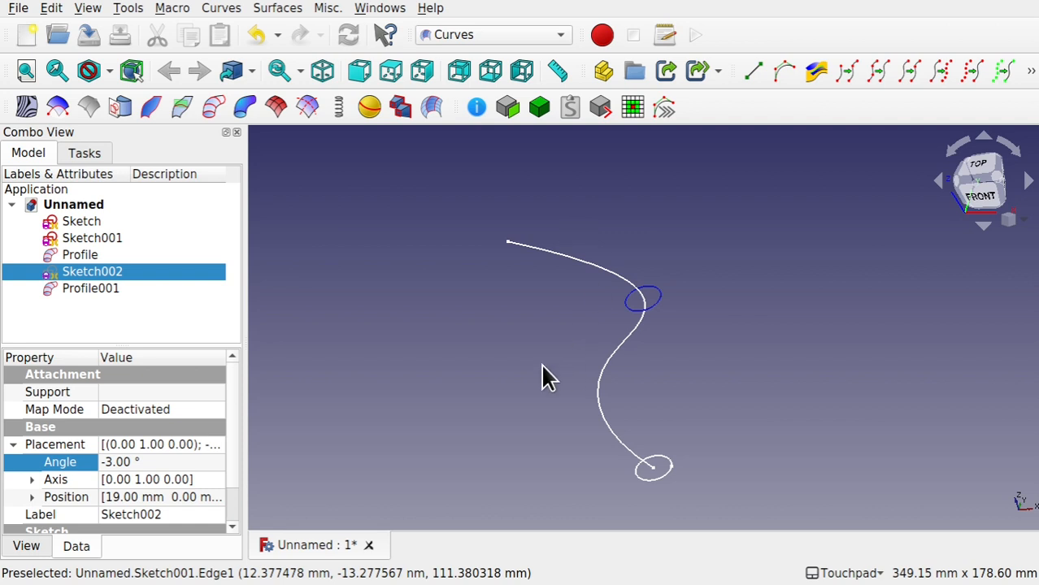
mouse_move(562, 362)
alt+mouse_down()
mouse_move(555, 330)
mouse_move(550, 341)
alt+mouse_up()
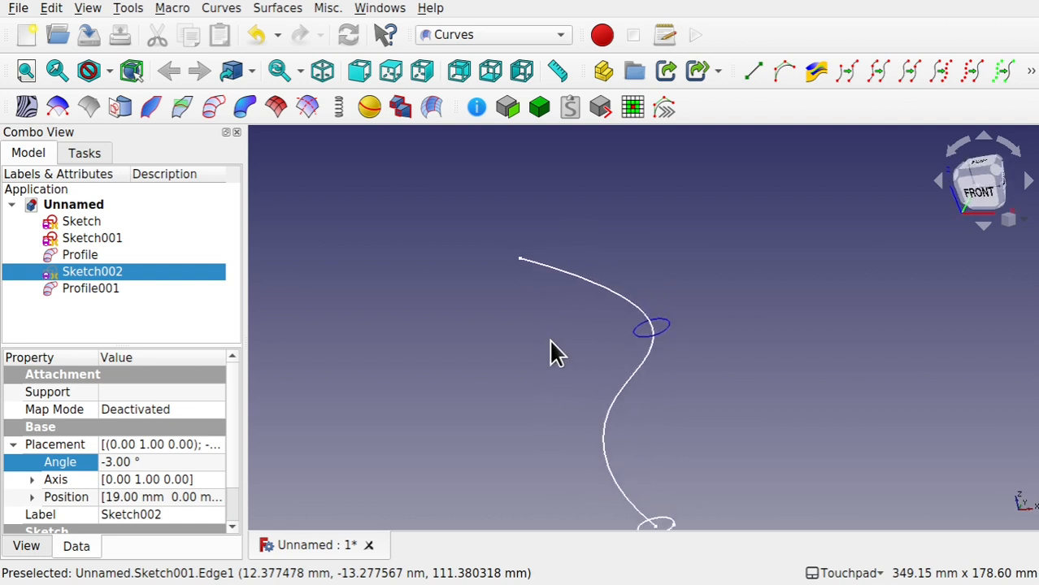
click(369, 329)
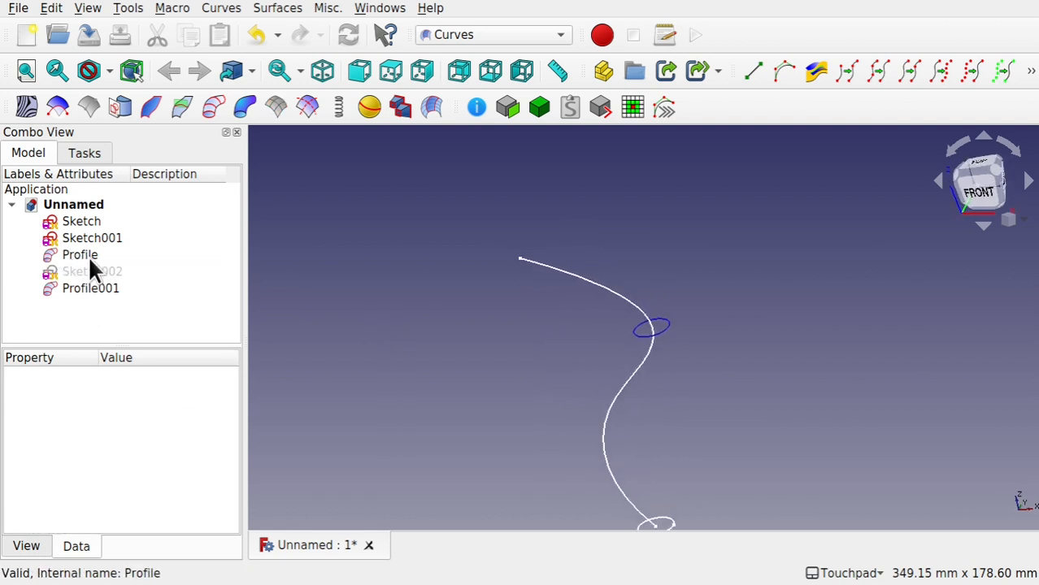
Hide the original circle sketch, Sketch, at the lower end of the path
click(80, 223)
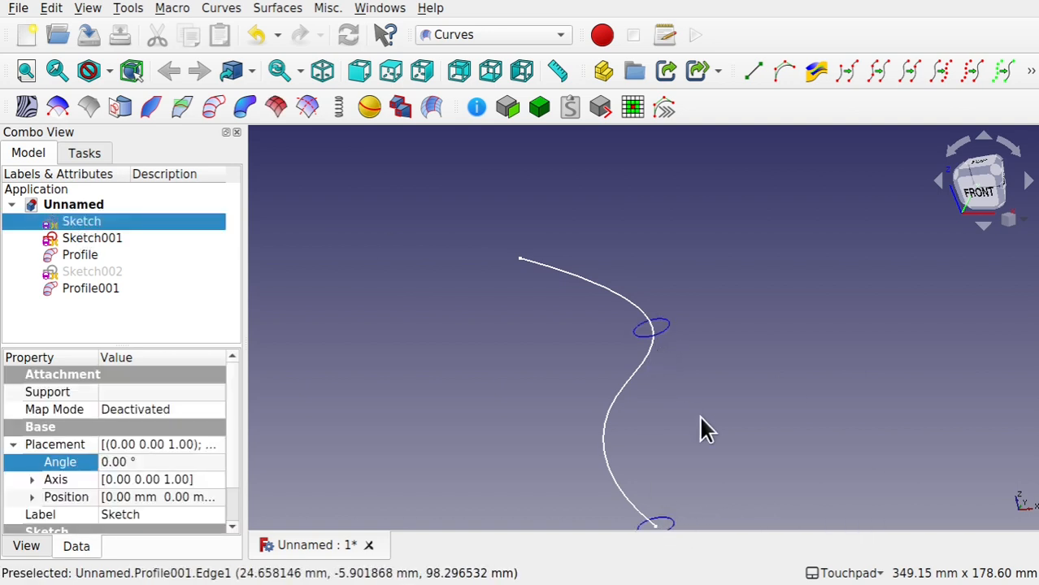
shift+middle_drag(701, 428, 694, 357)
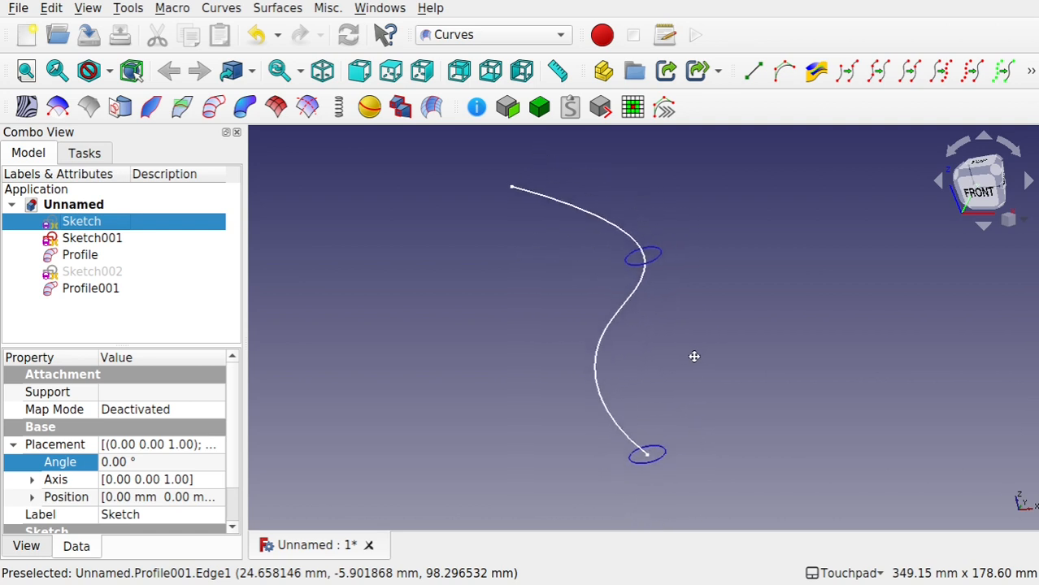
shift+middle_drag(694, 356, 690, 353)
click(435, 337)
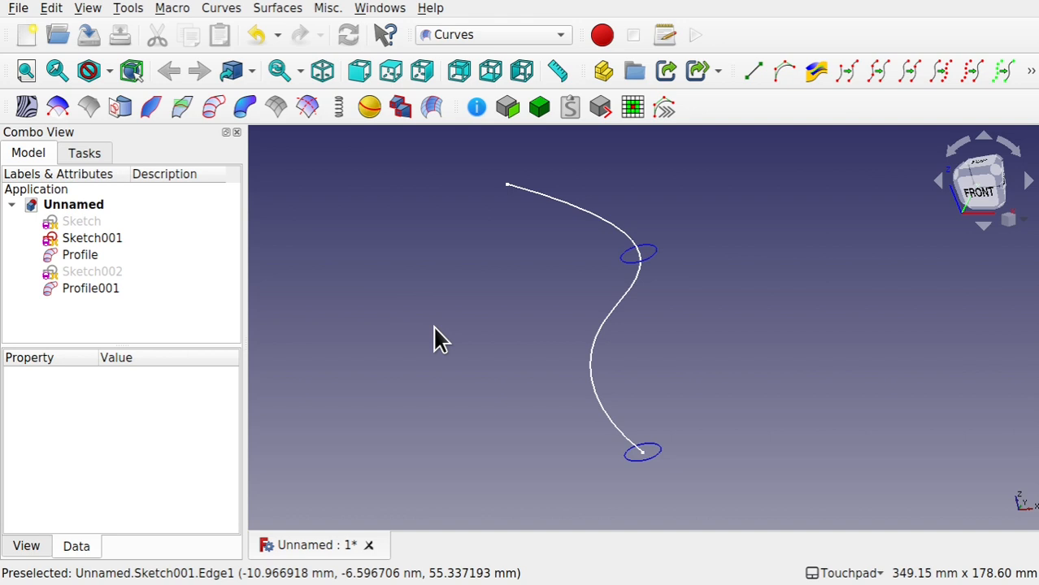
Create a PipeShell from Profile and Profile001 along the edge of the path sketch, Sketch001
click(96, 257)
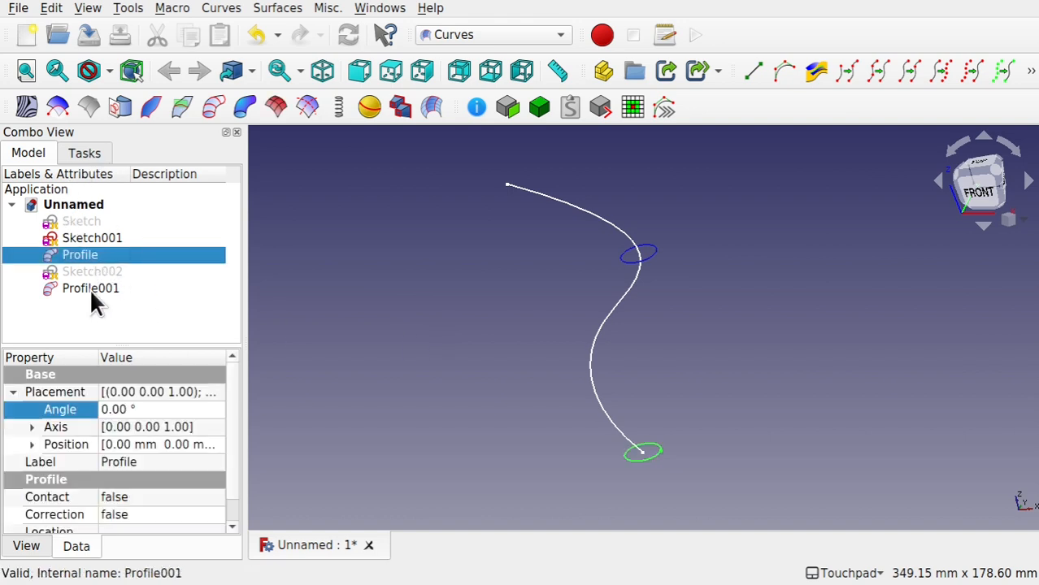
ctrl+click(94, 295)
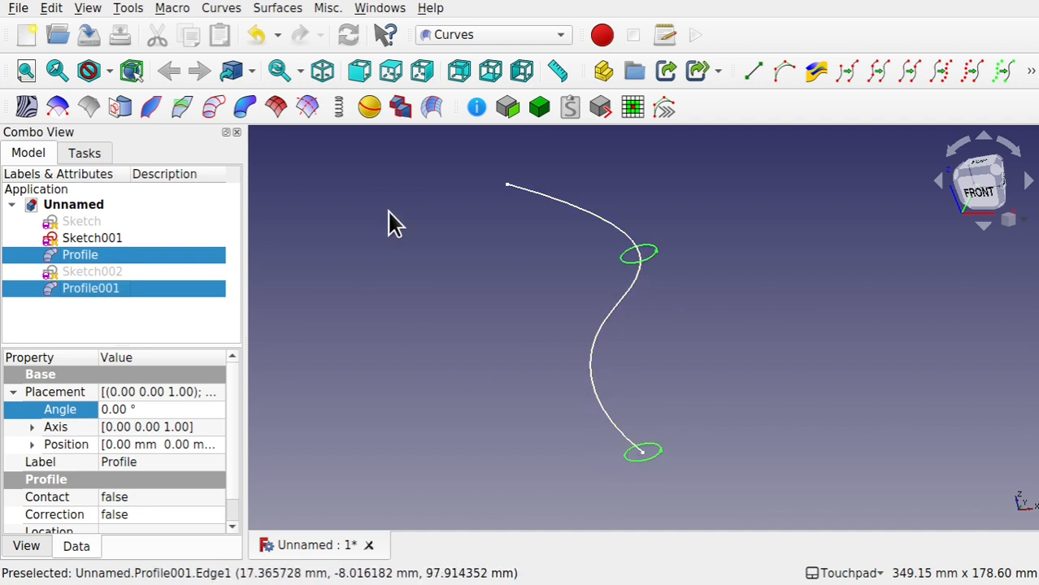
ctrl+click(591, 353)
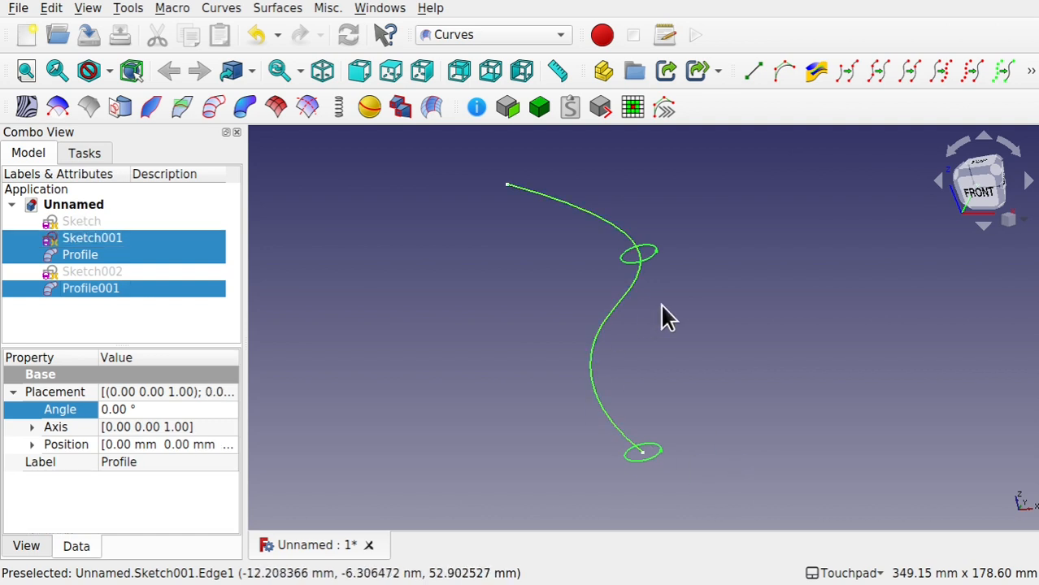
click(244, 107)
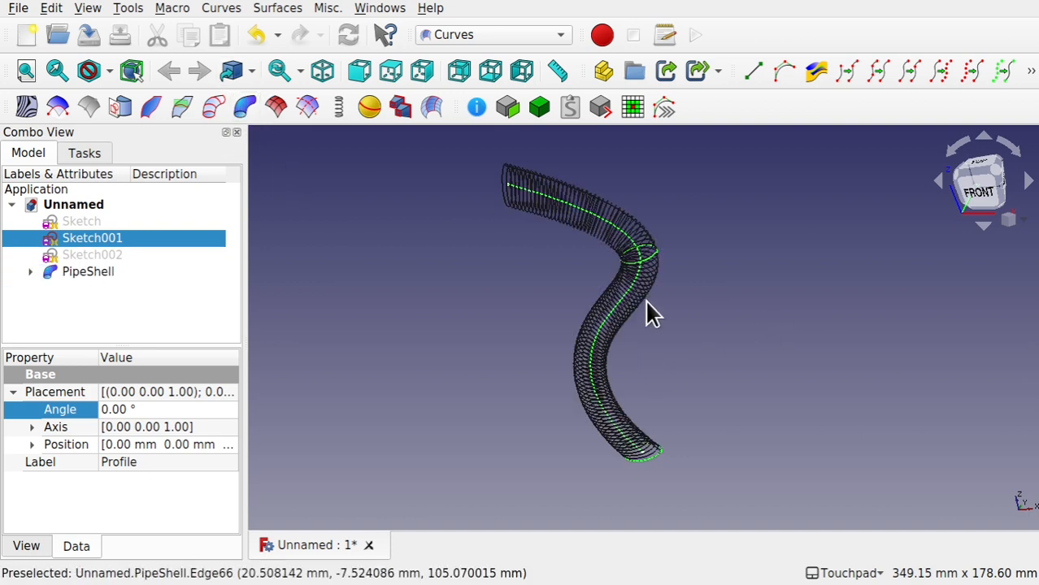
scroll(644, 299, up, 3)
mouse_move(646, 301)
shift+mouse_down()
mouse_move(642, 247)
mouse_move(651, 310)
shift+mouse_up()
scroll(648, 308, down, 3)
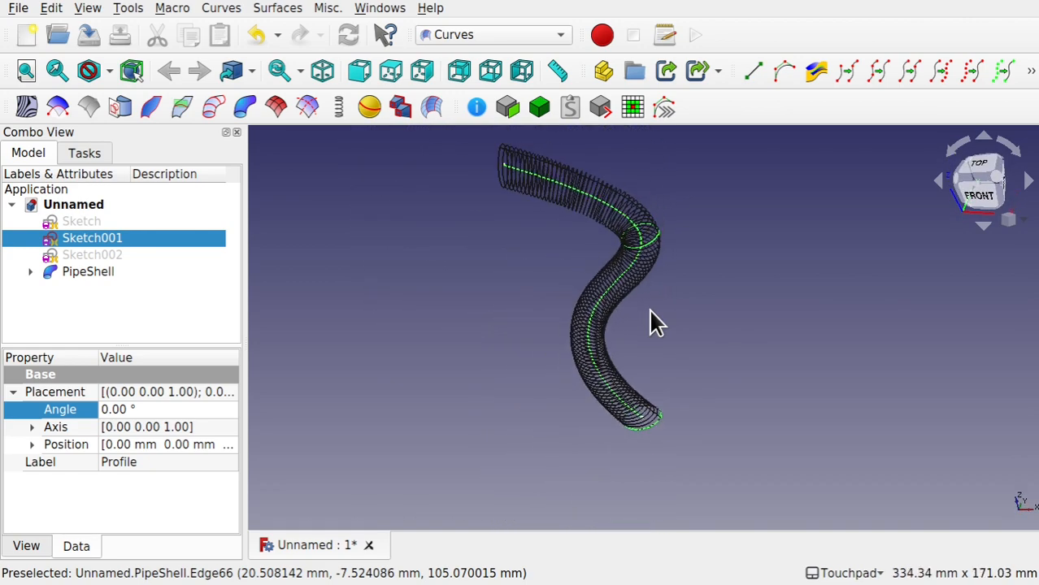
shift+drag(584, 255, 569, 211)
Try Samples values of 50 and 20 on the PipeShell and inspect the spacing of its sections
click(90, 274)
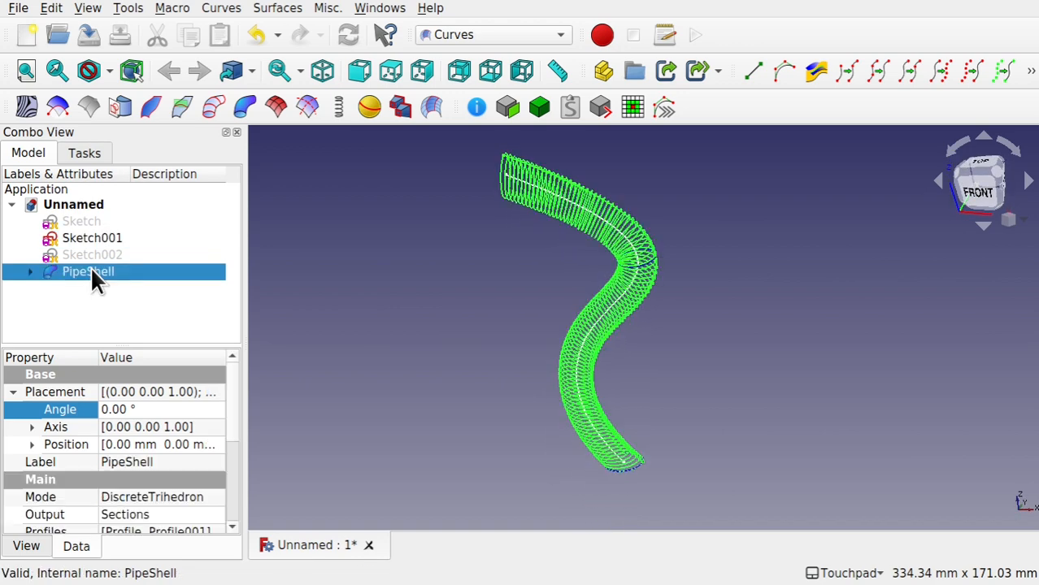
drag(227, 400, 237, 478)
click(149, 472)
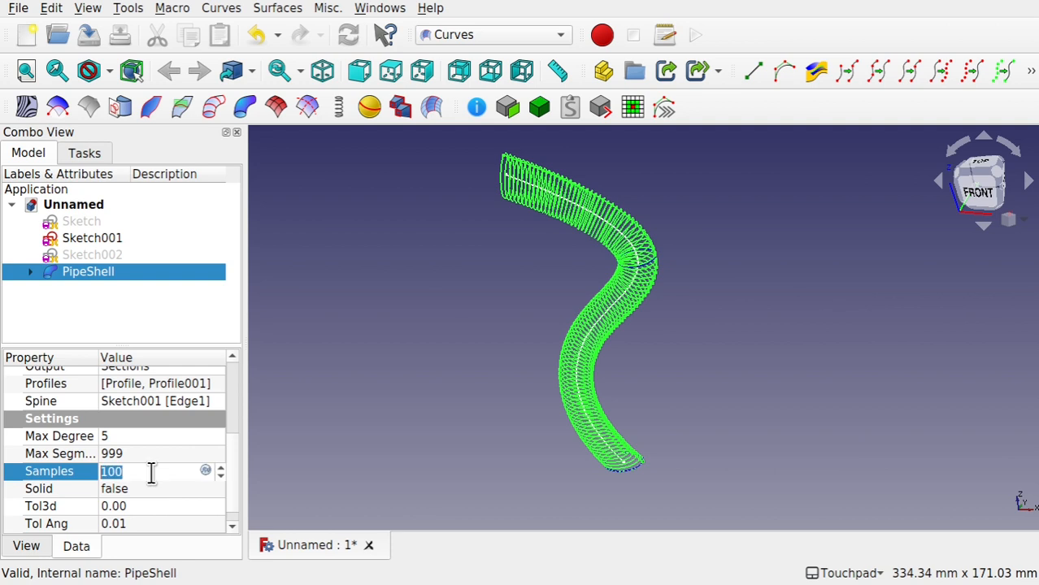
text(50)
key(Return)
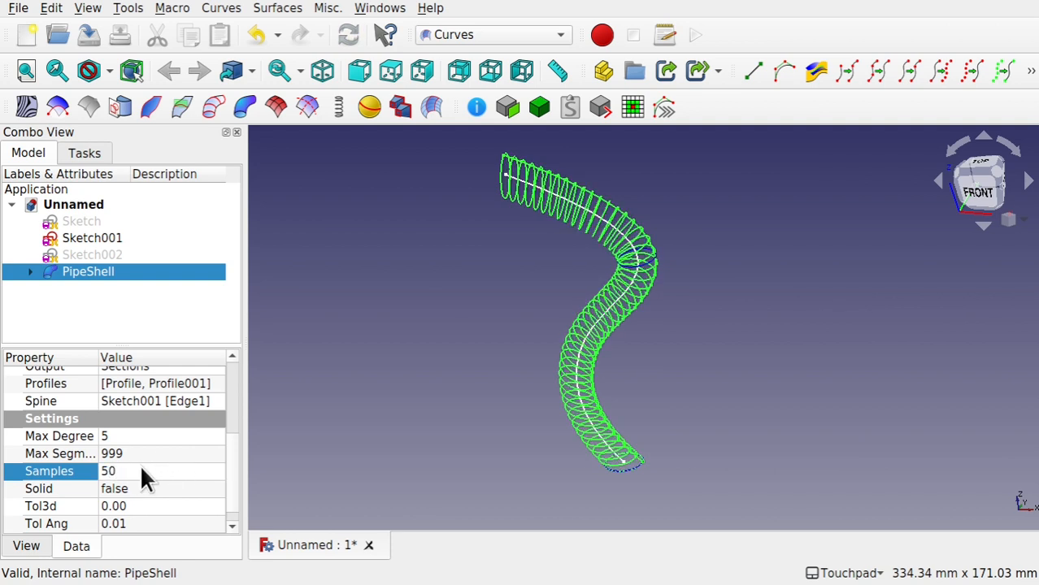
click(143, 470)
key(Return)
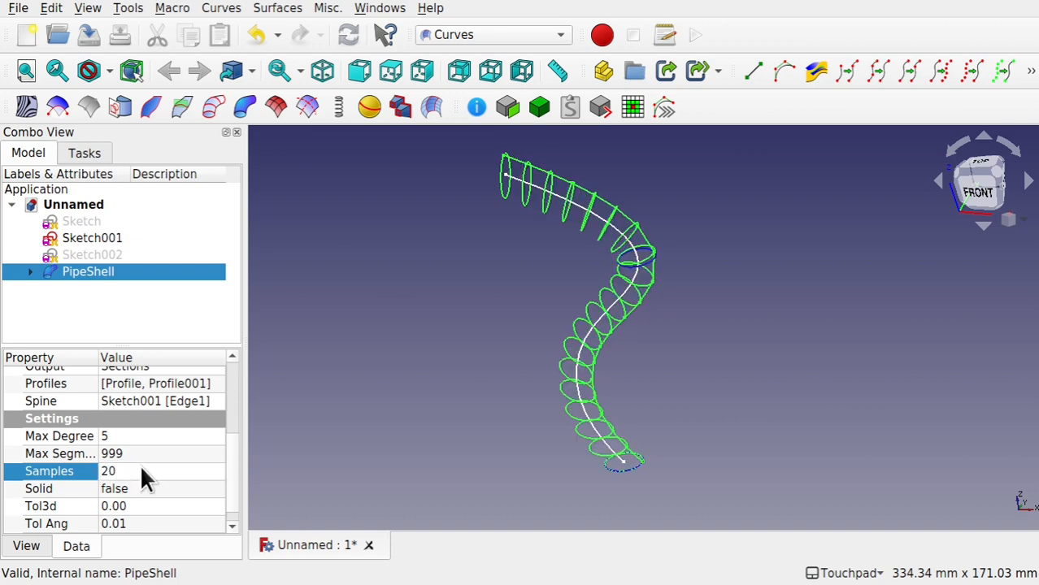
alt+drag(633, 308, 675, 277)
Set the PipeShell's Samples to 30 and raise it to 40, checking the sections along the path
click(153, 472)
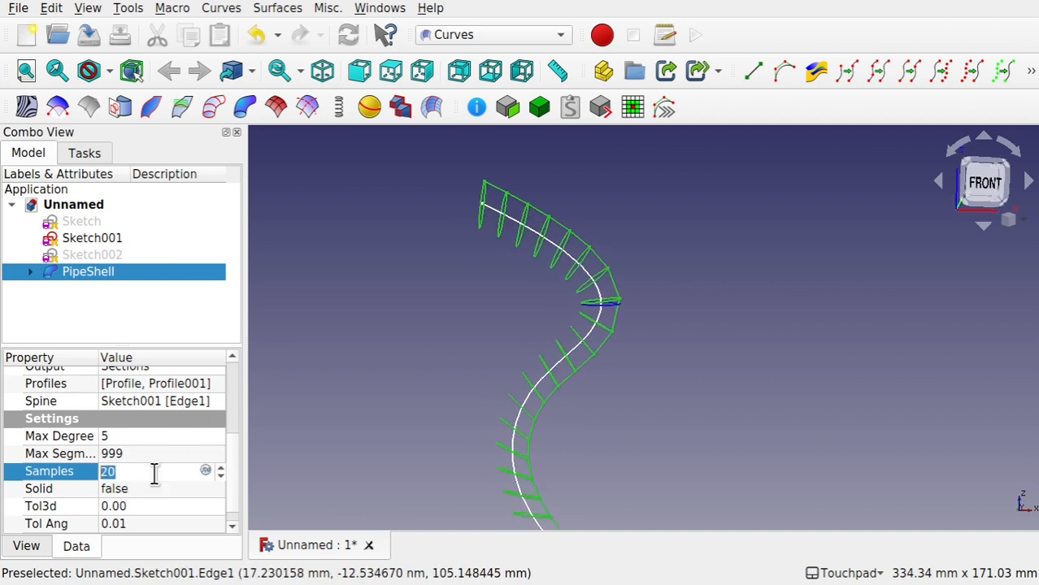
text(30)
key(Return)
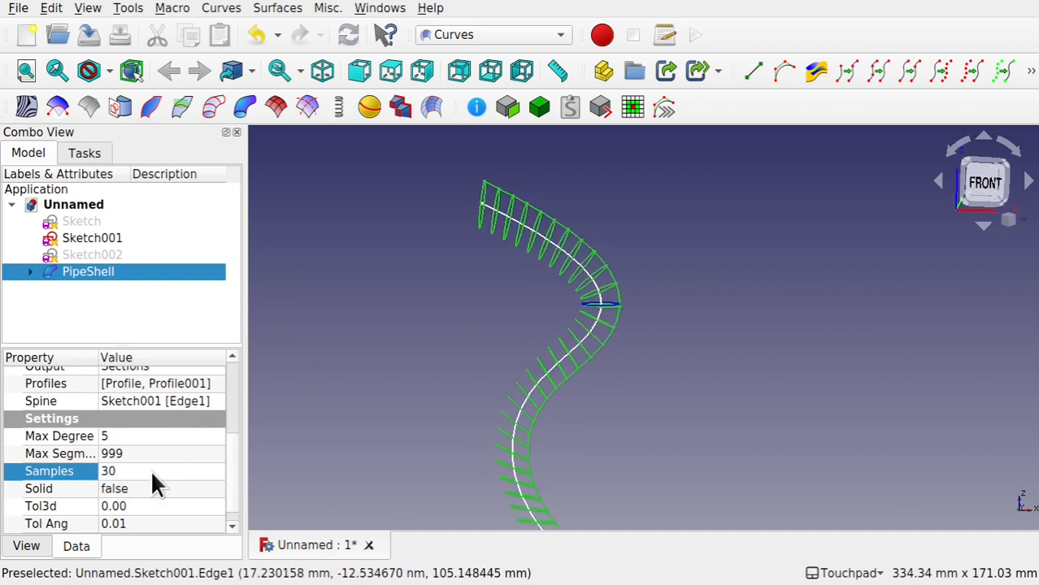
click(152, 473)
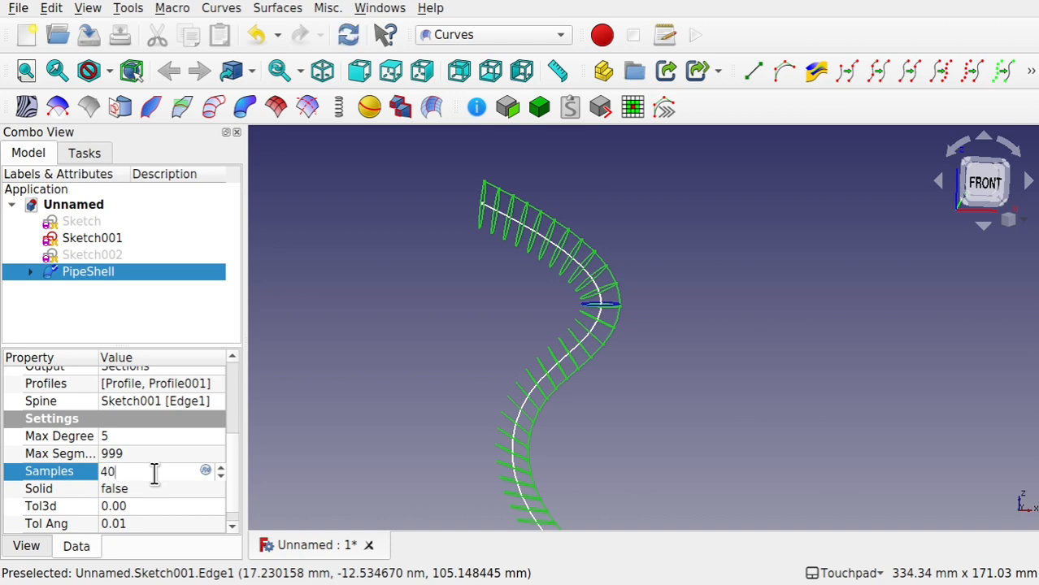
key(Return)
alt+drag(417, 352, 414, 387)
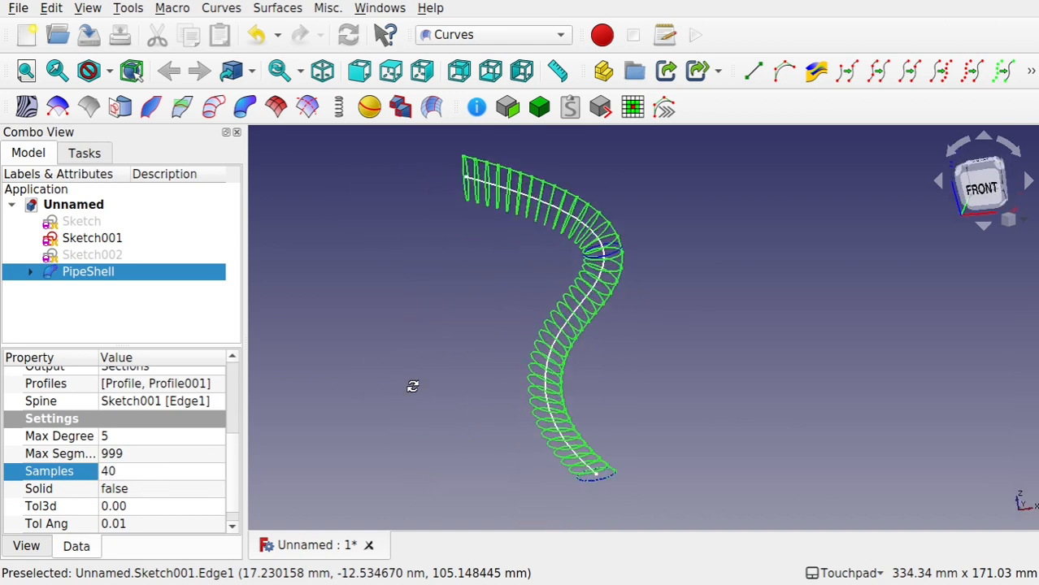
alt+drag(569, 375, 494, 419)
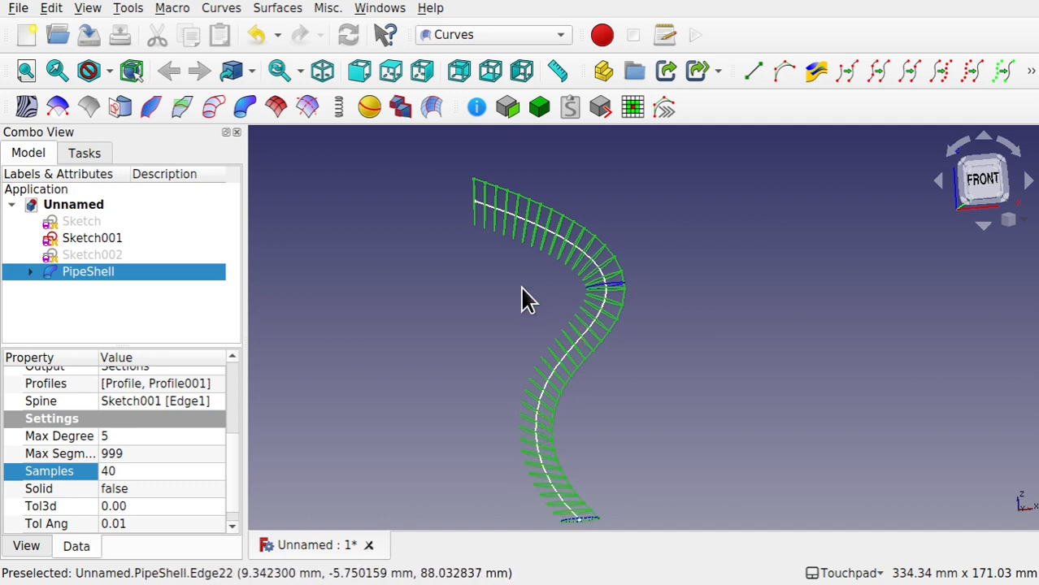
alt+drag(527, 296, 514, 330)
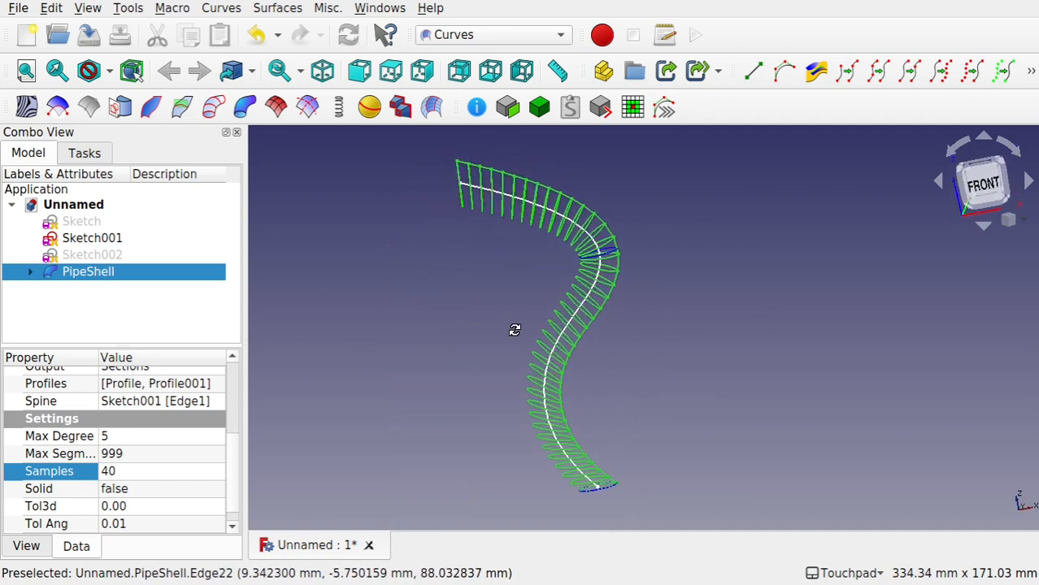
Set the PipeShell's Output to Surface and inspect the open end of the tube
mouse_move(228, 453)
mouse_down()
mouse_move(234, 382)
mouse_move(234, 462)
mouse_up()
click(194, 405)
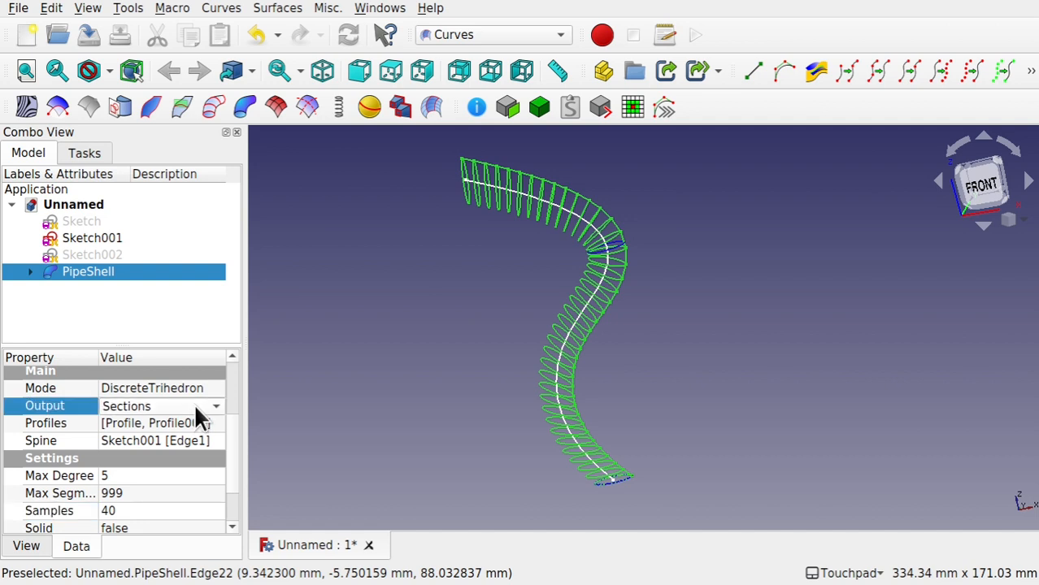
click(195, 406)
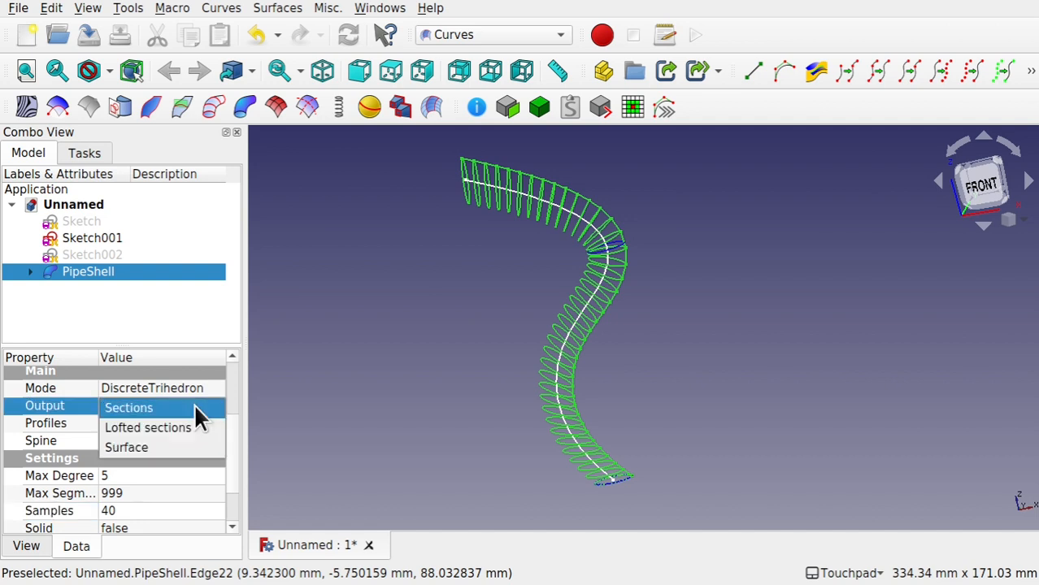
click(172, 444)
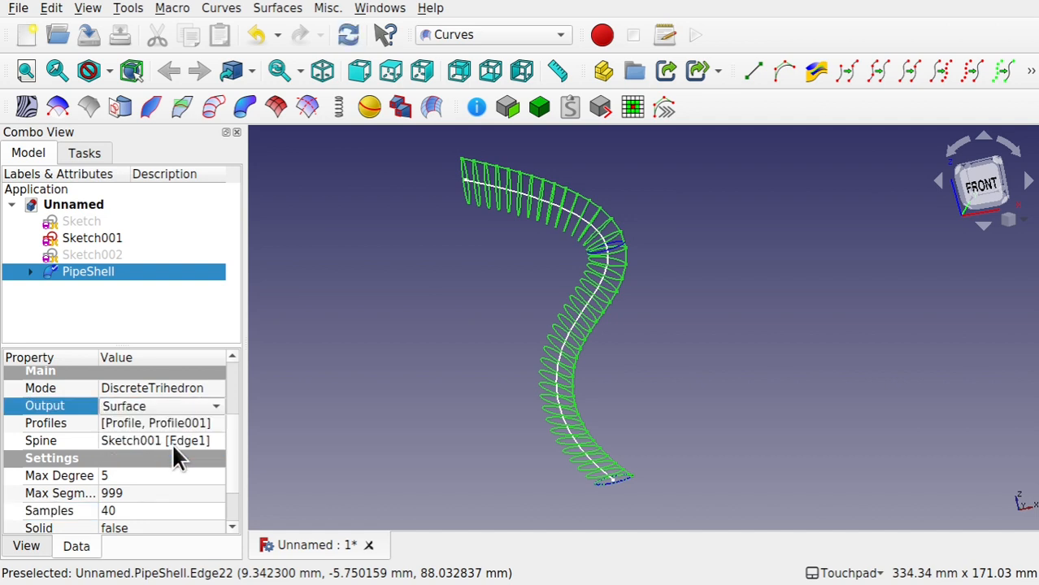
click(170, 491)
alt+drag(409, 418, 561, 320)
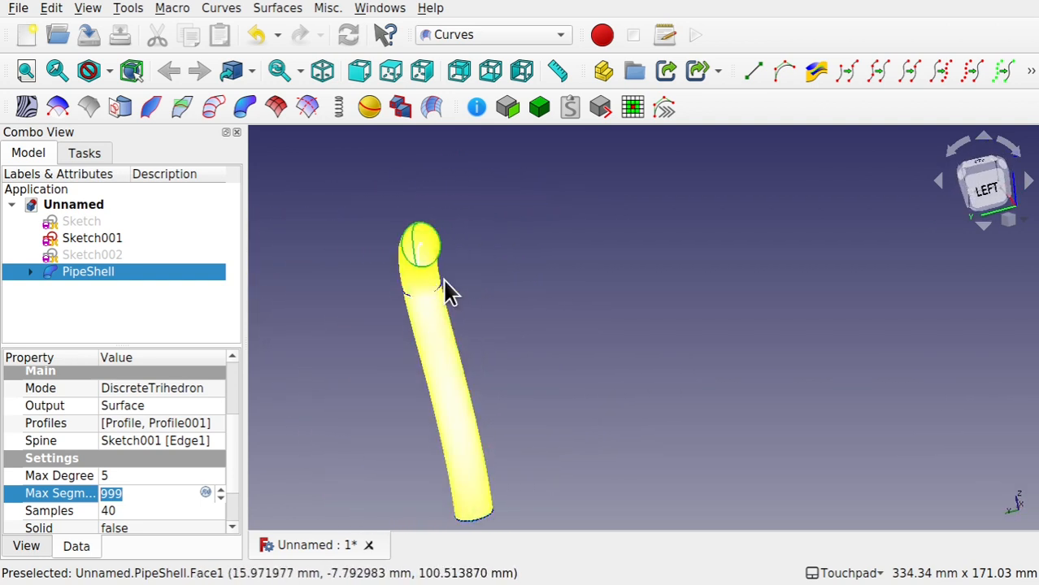
scroll(442, 277, up, 4)
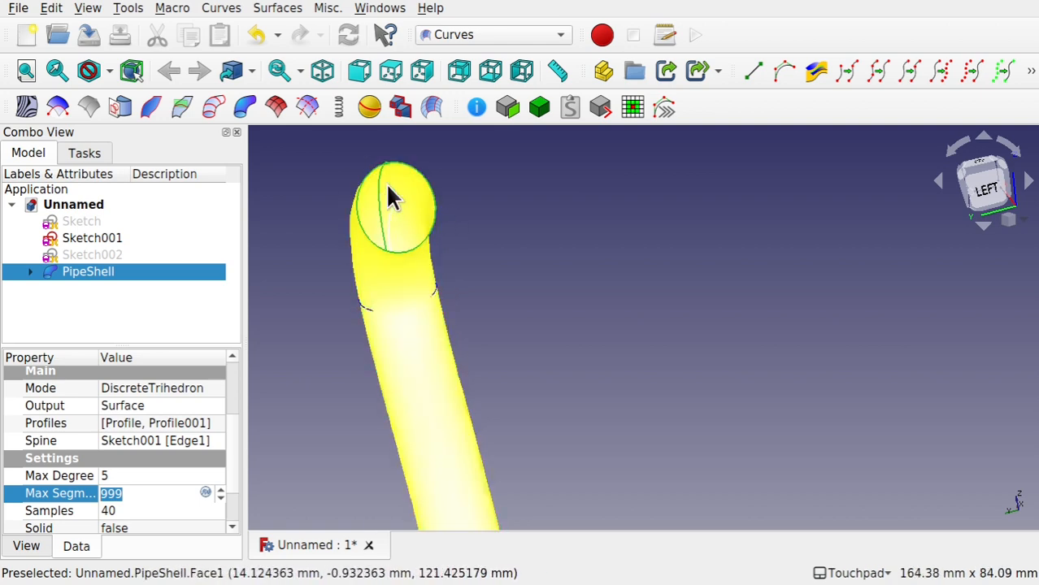
alt+drag(389, 197, 406, 299)
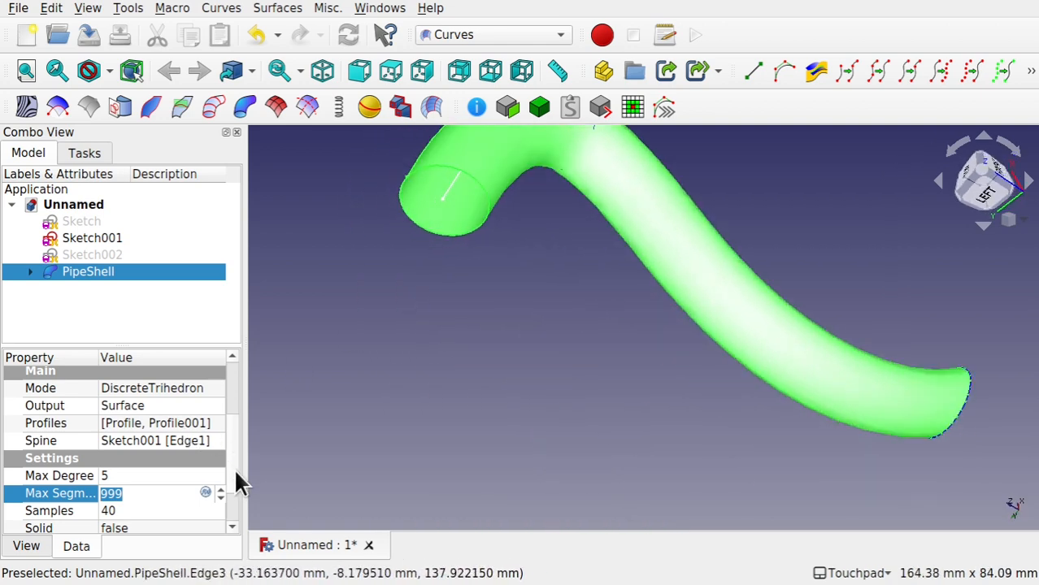
Set the PipeShell's Solid property to true and inspect the end of the tube
scroll(234, 480, down, 1)
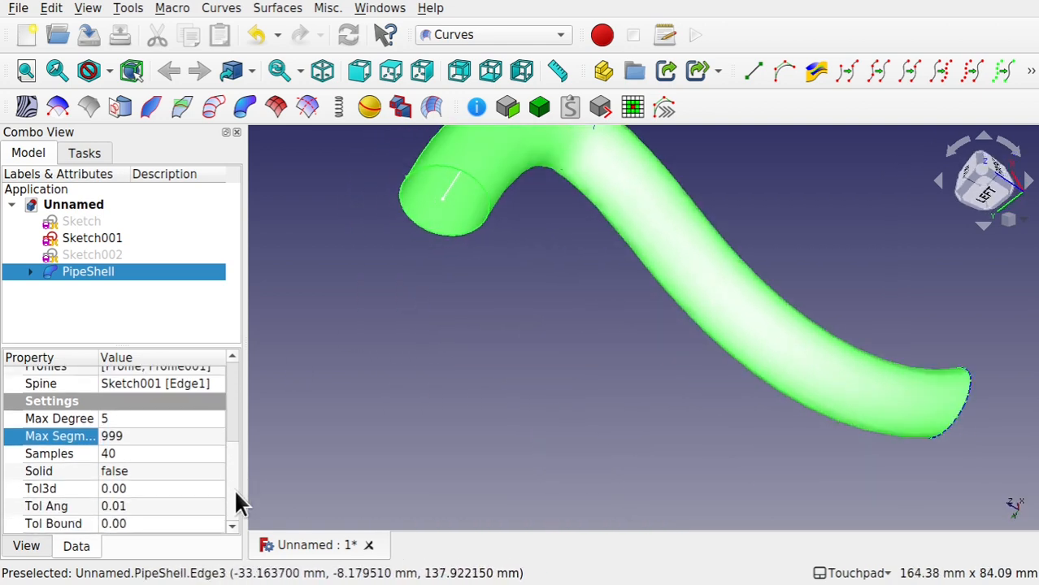
click(160, 472)
click(161, 471)
click(161, 493)
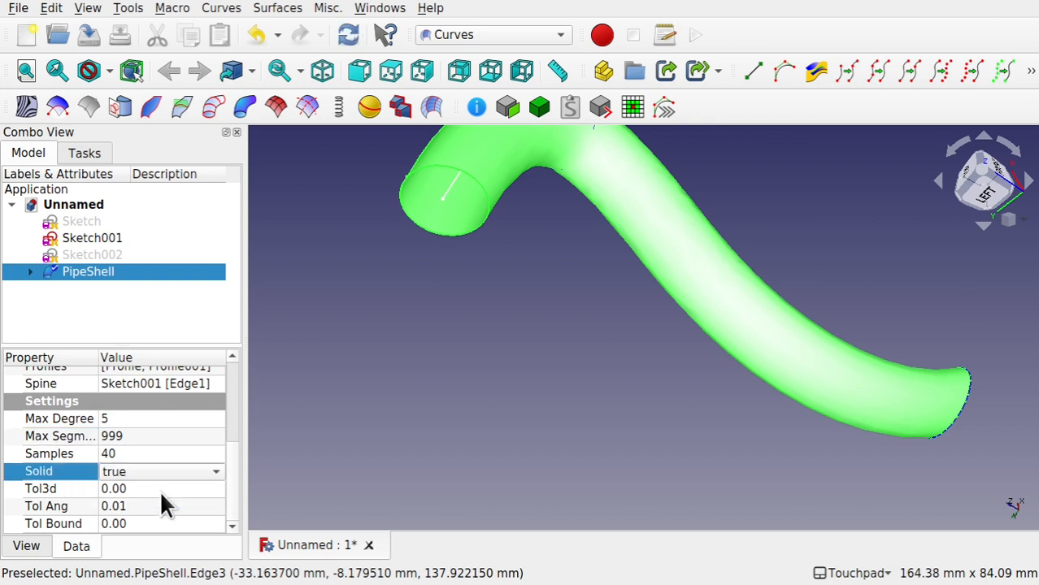
click(453, 318)
alt+drag(420, 318, 452, 292)
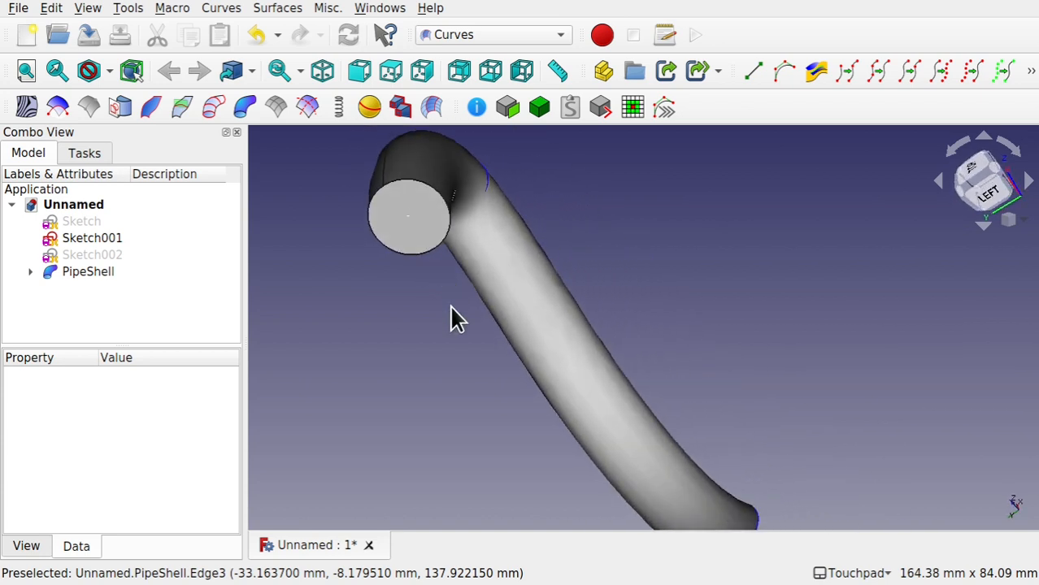
alt+drag(325, 280, 380, 291)
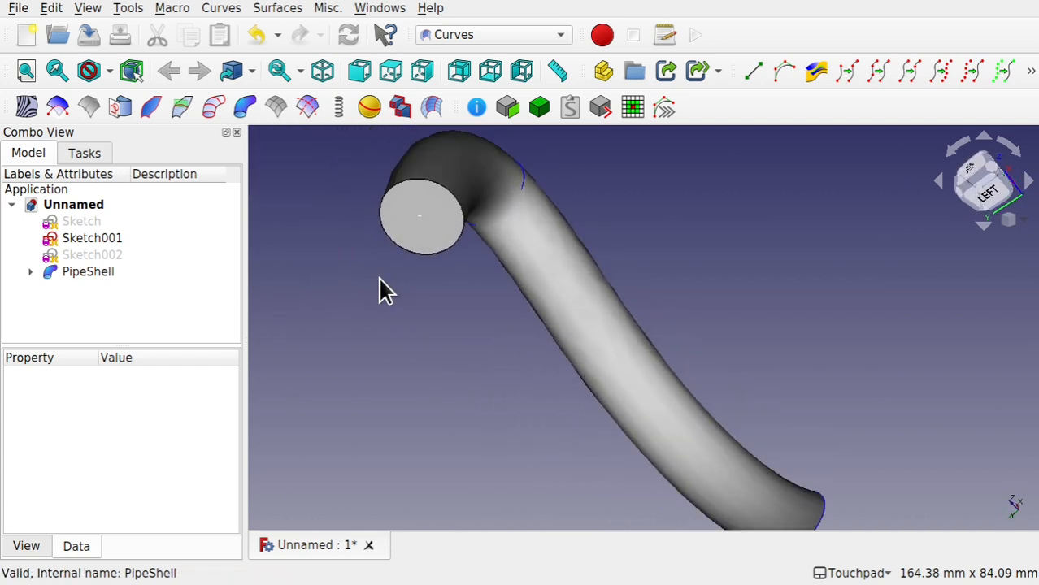
Delete the PipeShell and both of its profiles, Profile001 and Profile
click(104, 281)
key(Delete)
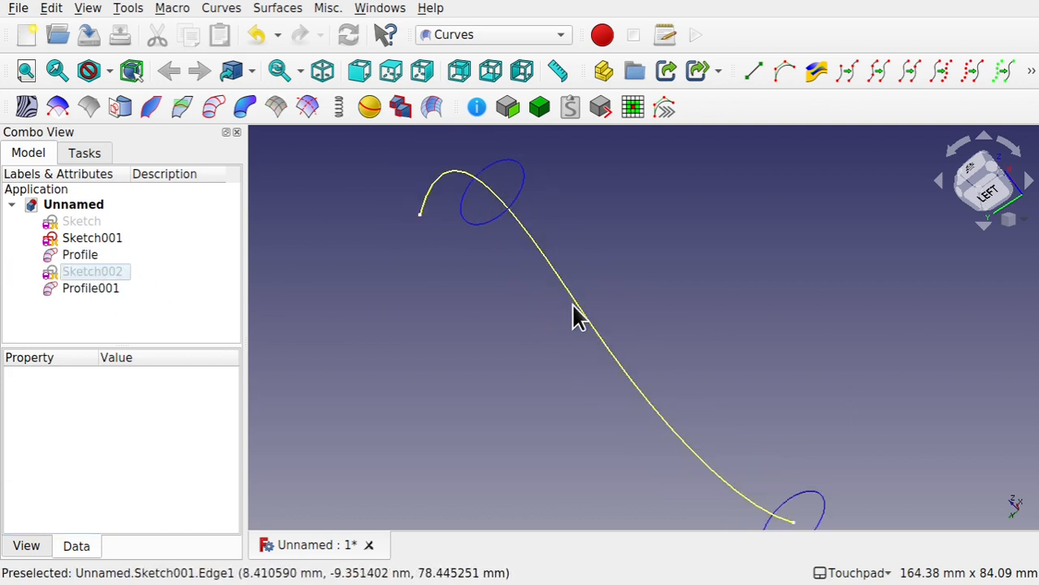
click(113, 297)
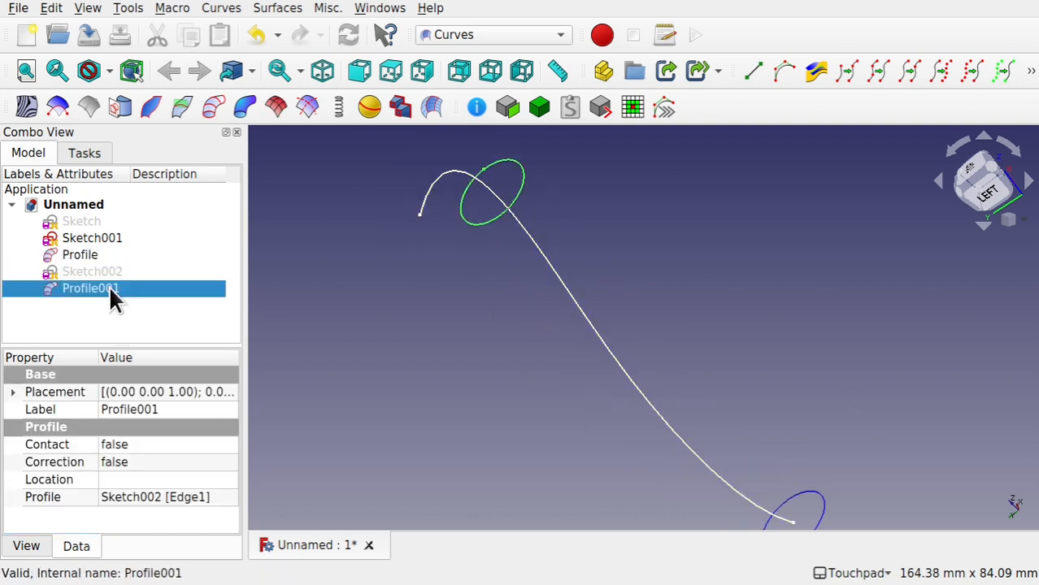
key(Delete)
click(79, 256)
key(Delete)
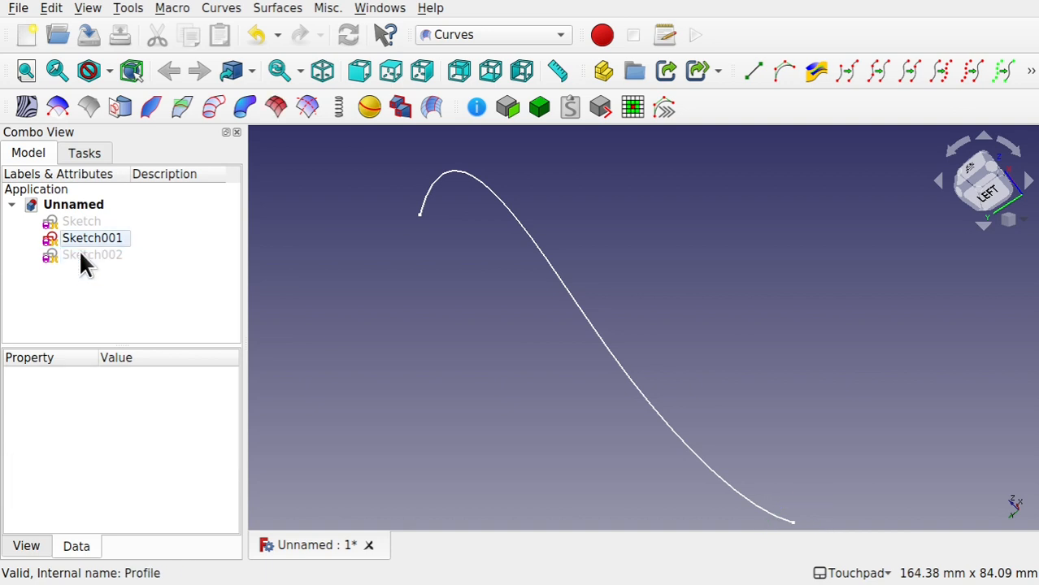
Delete the path sketch, Sketch001
click(92, 220)
click(102, 235)
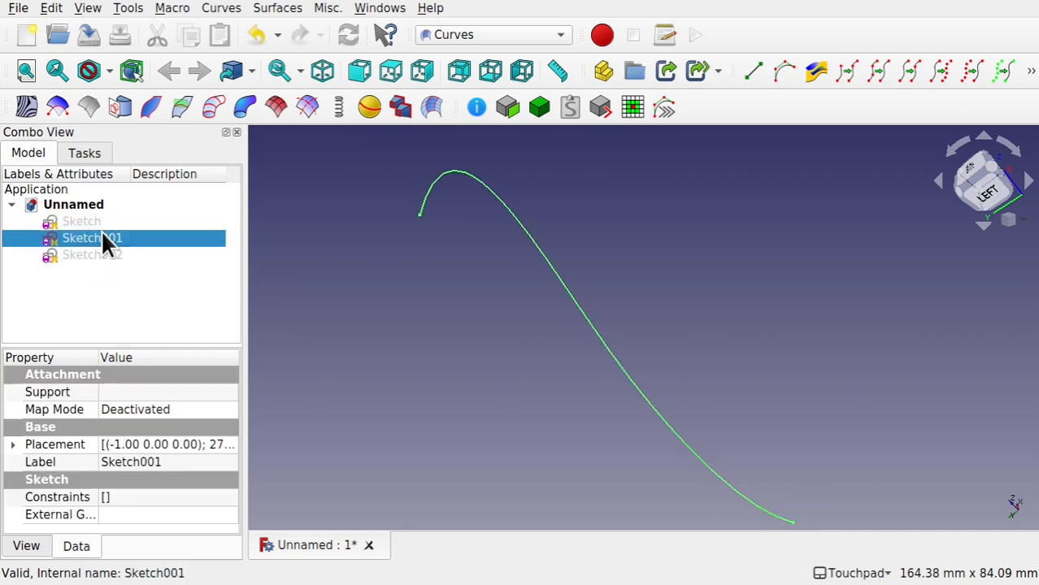
key(Delete)
Show the two circle sketches, Sketch and Sketch002, and undo the deletion of the path sketch
click(78, 224)
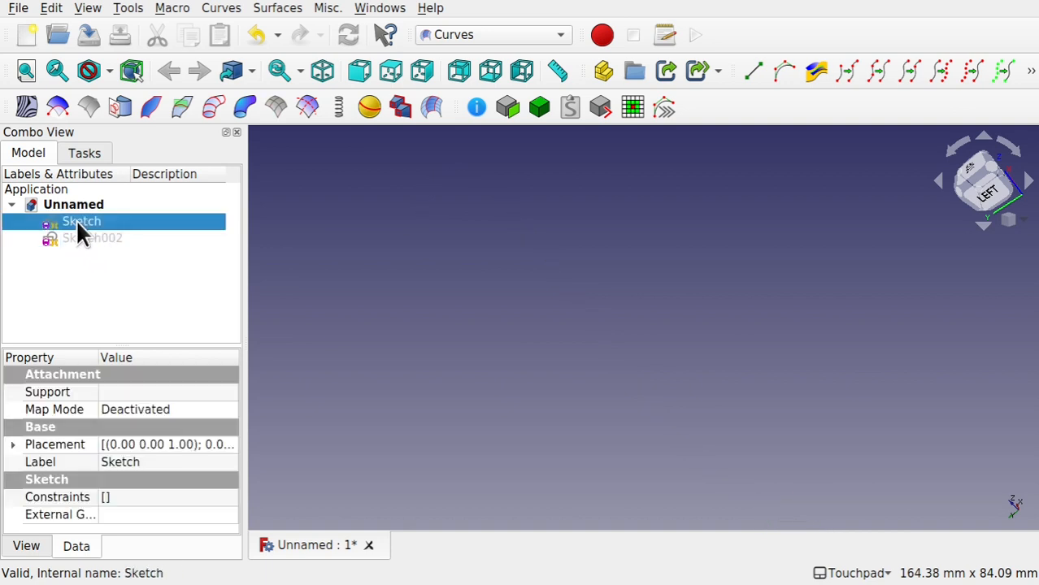
click(100, 232)
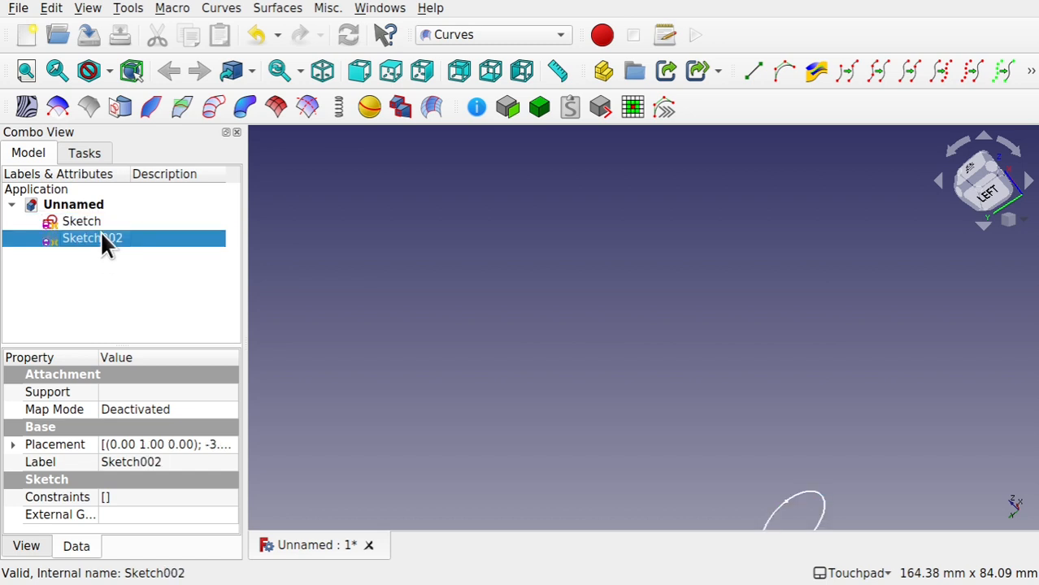
key(space)
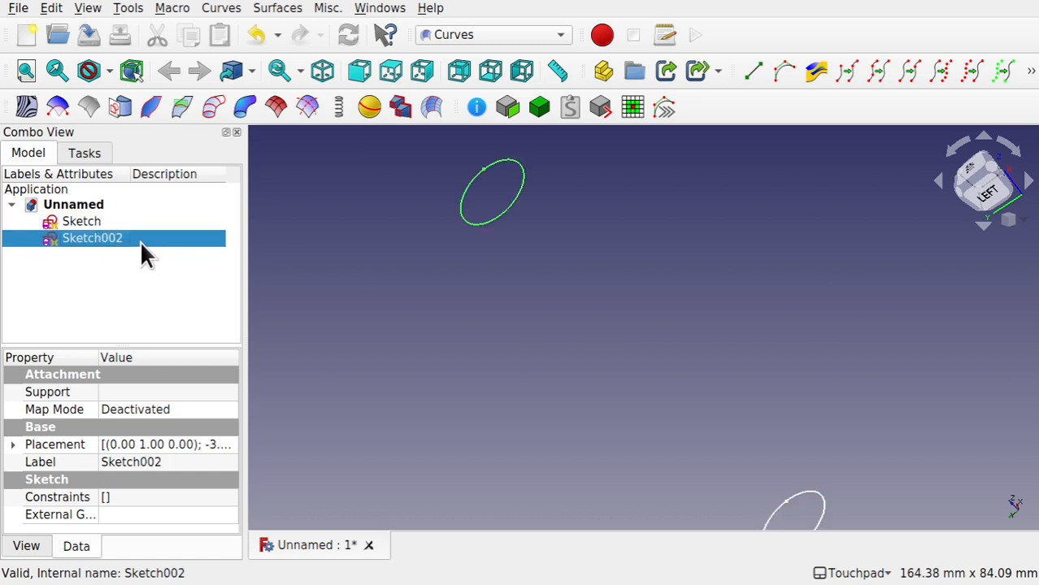
key(ctrl+z)
Identify the three sketches in the model and delete the upper circle sketch, Sketch002
click(90, 227)
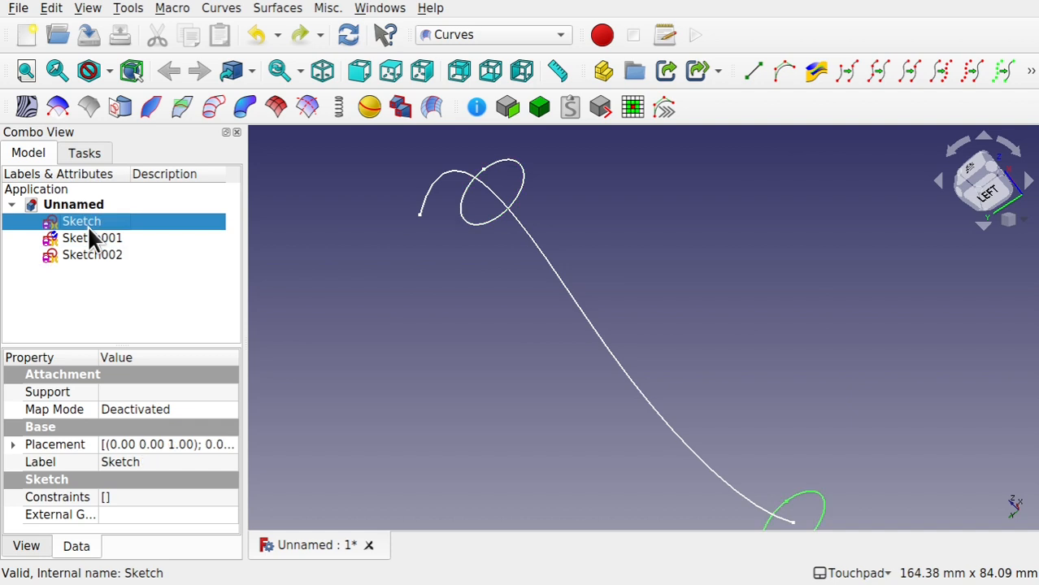
click(104, 235)
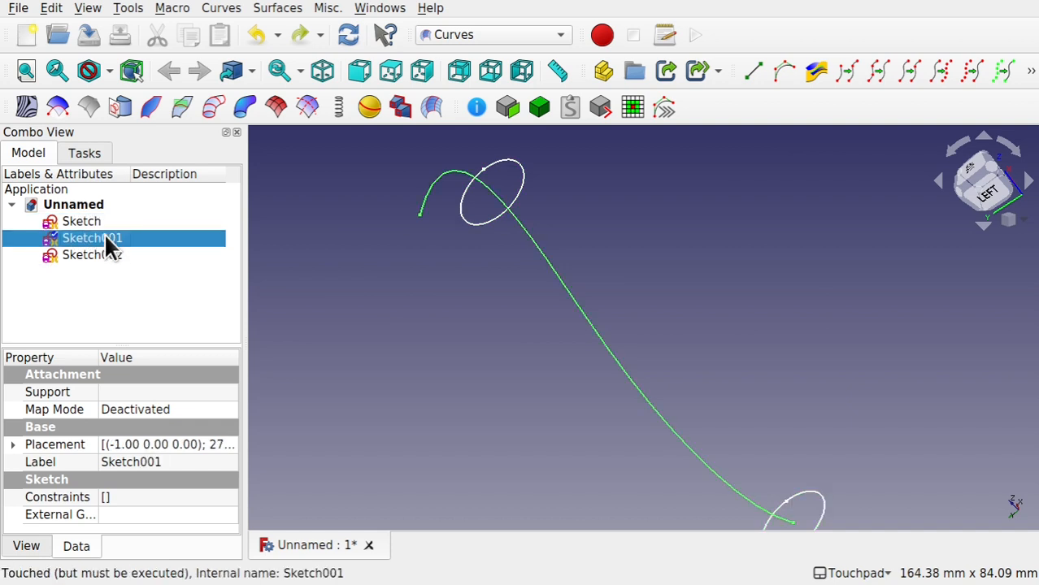
click(101, 255)
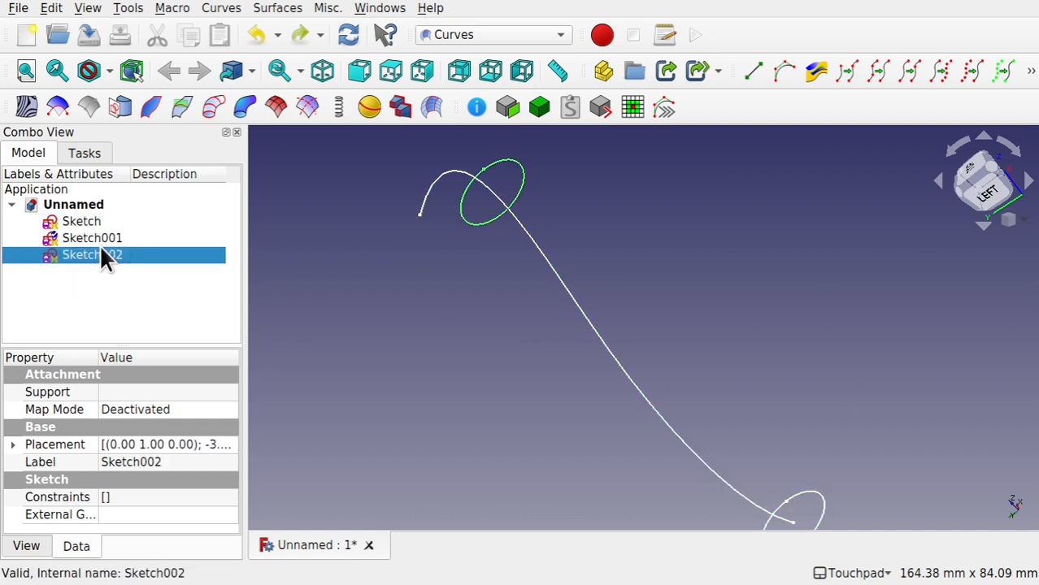
key(Delete)
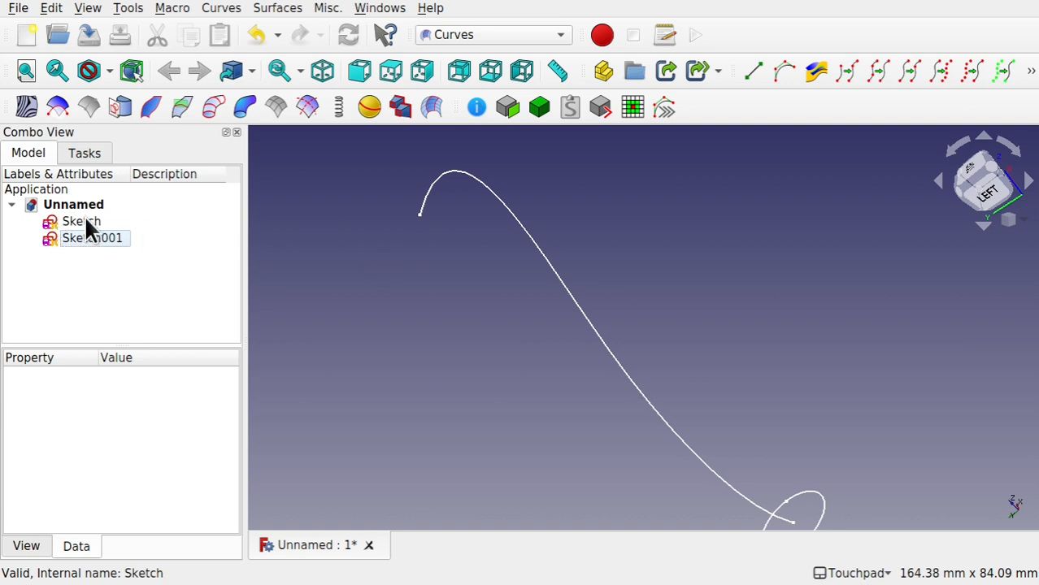
Open the lower circle sketch, Sketch, for editing and delete its circle
click(84, 221)
double_click(85, 217)
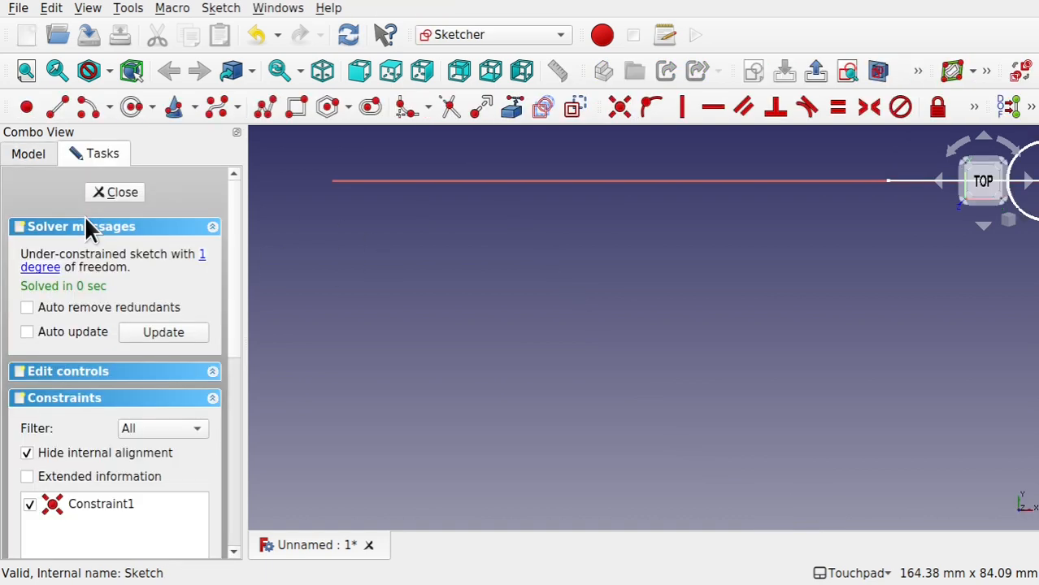
mouse_move(783, 313)
shift+middle_down()
mouse_move(460, 437)
mouse_move(457, 428)
shift+middle_up()
click(685, 346)
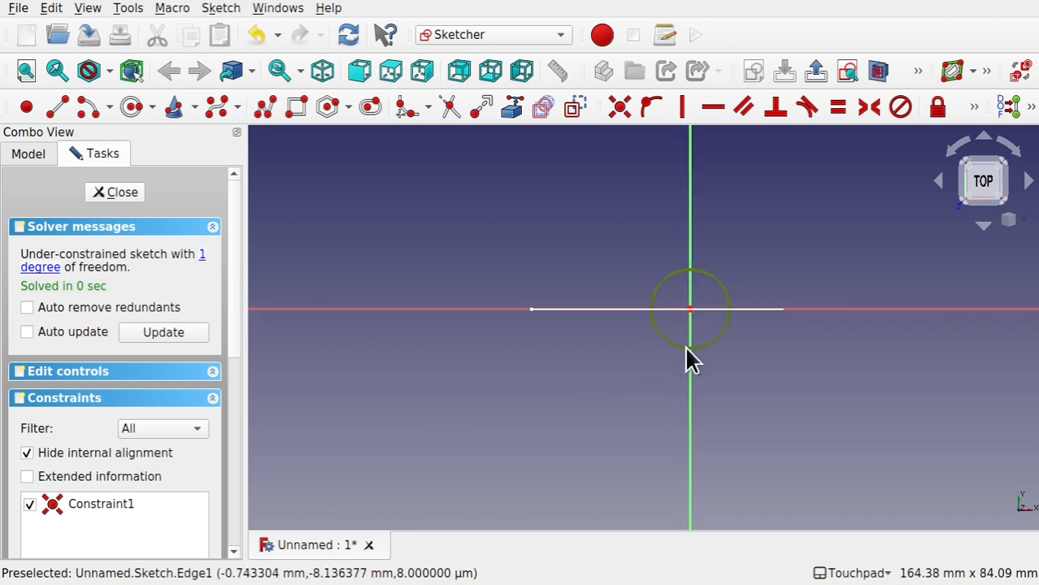
key(Delete)
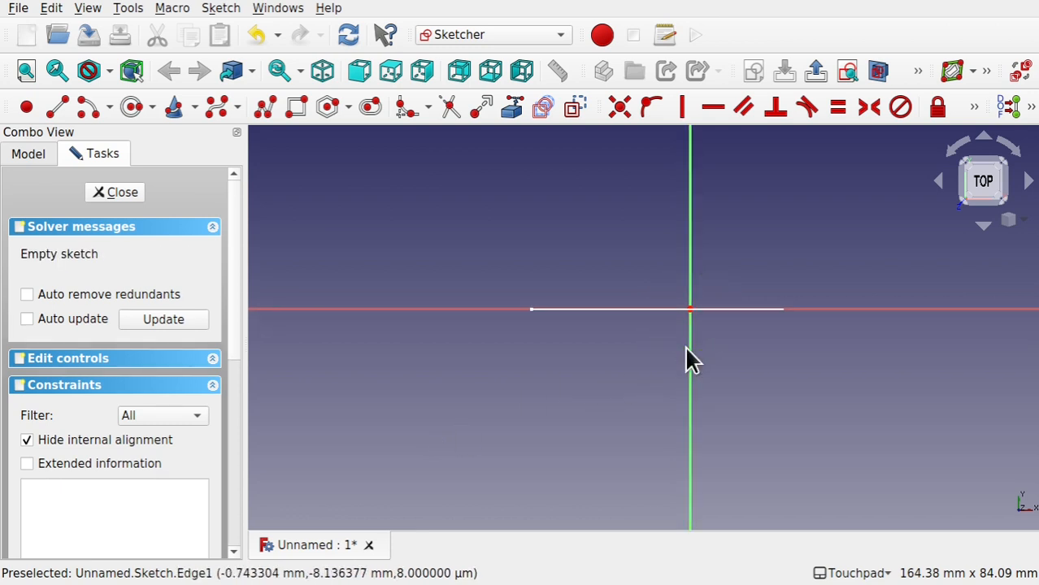
mouse_move(687, 351)
alt+middle_down()
mouse_move(692, 273)
mouse_move(680, 297)
alt+middle_up()
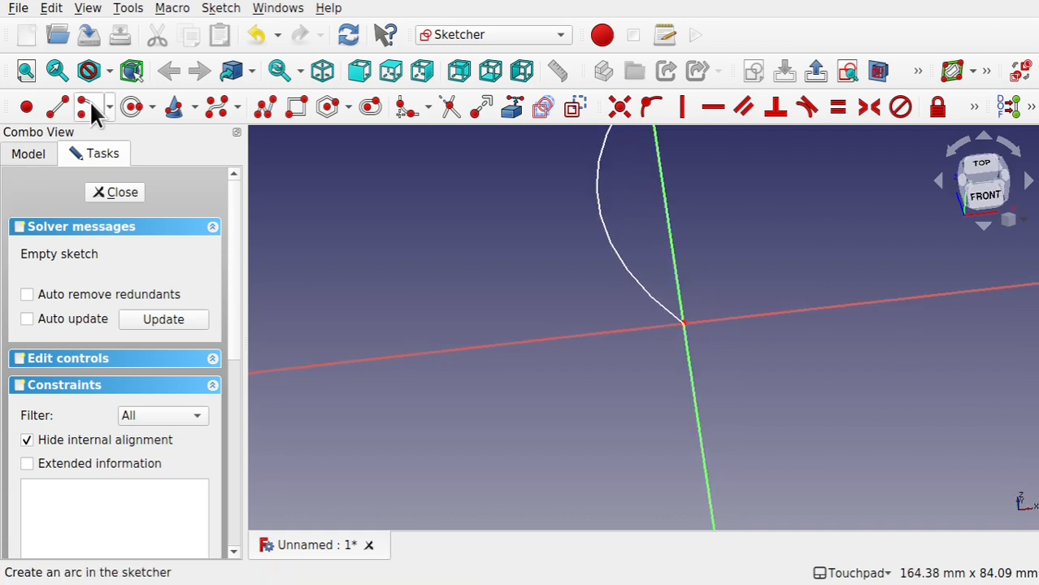
Draw an open four-point B-spline arch from the origin to near the horizontal axis, about 33 mm across, and close the sketch
click(219, 103)
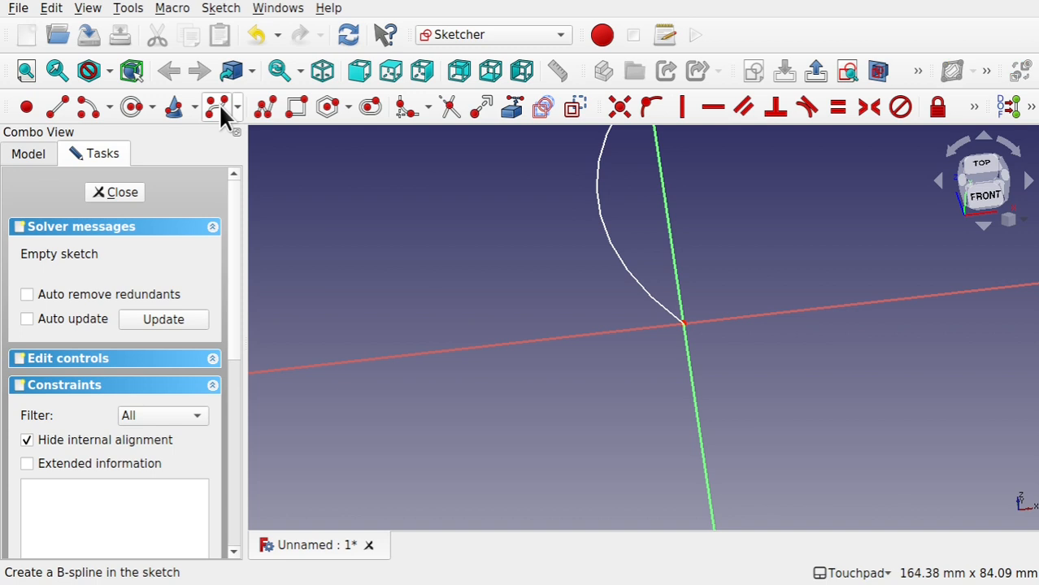
click(683, 325)
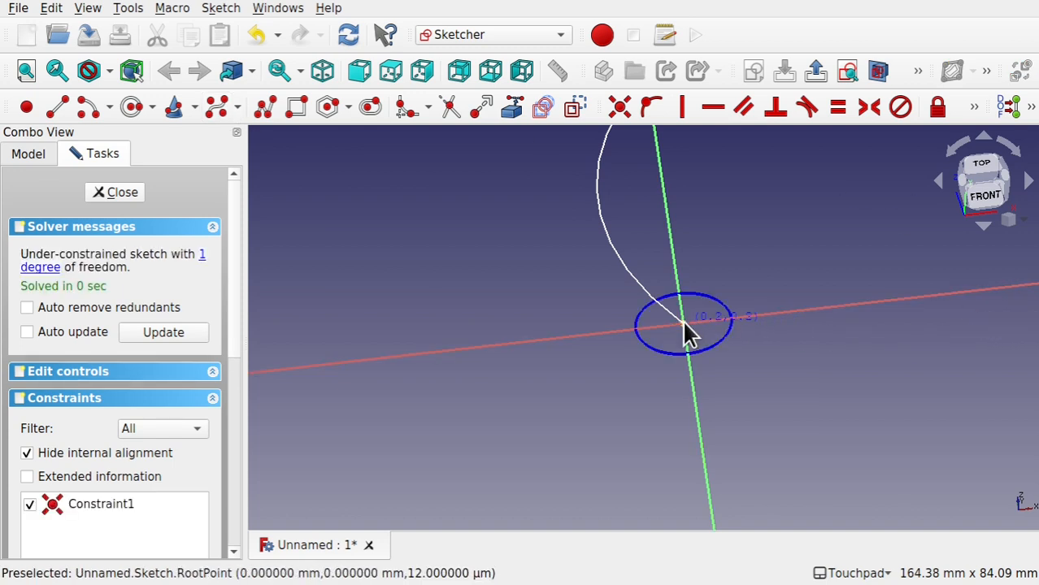
click(736, 274)
click(811, 270)
click(842, 311)
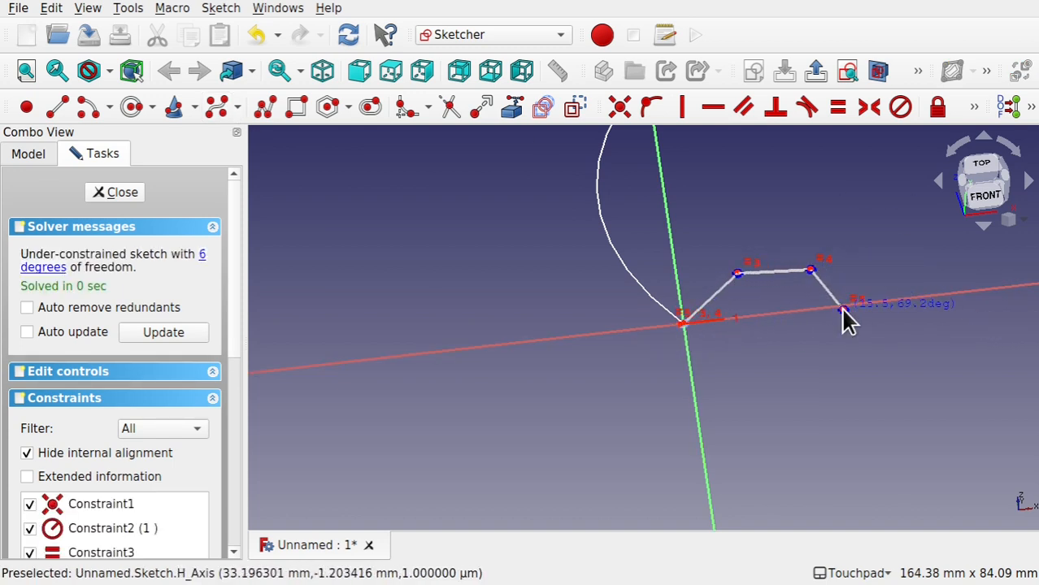
right_click(845, 320)
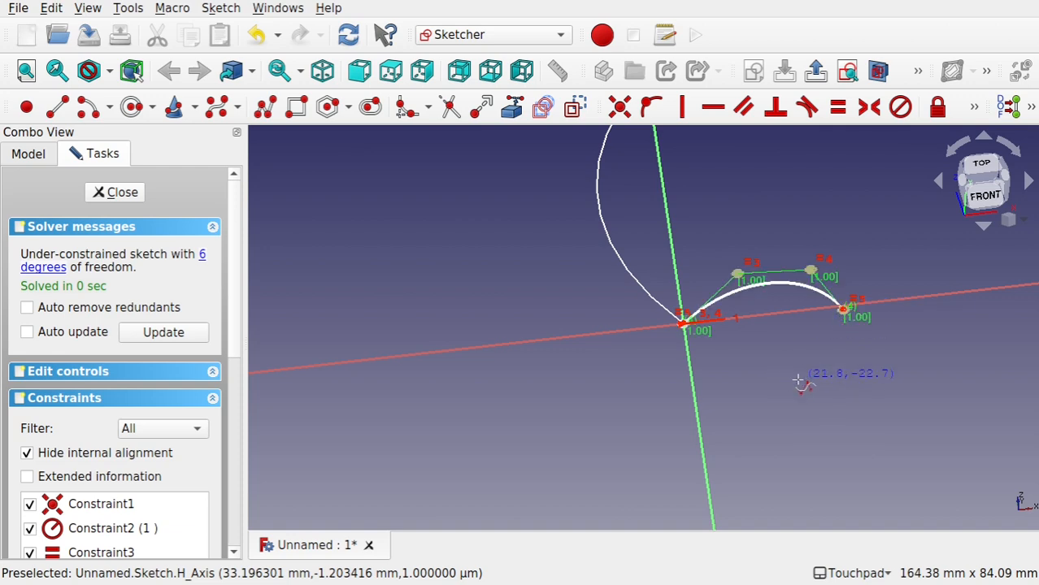
mouse_move(798, 379)
middle_down()
mouse_move(785, 356)
mouse_move(834, 377)
mouse_move(847, 325)
mouse_move(800, 317)
mouse_move(730, 228)
mouse_move(545, 244)
mouse_move(475, 215)
mouse_move(513, 160)
mouse_move(481, 202)
mouse_move(431, 201)
mouse_move(527, 215)
mouse_move(645, 340)
middle_up()
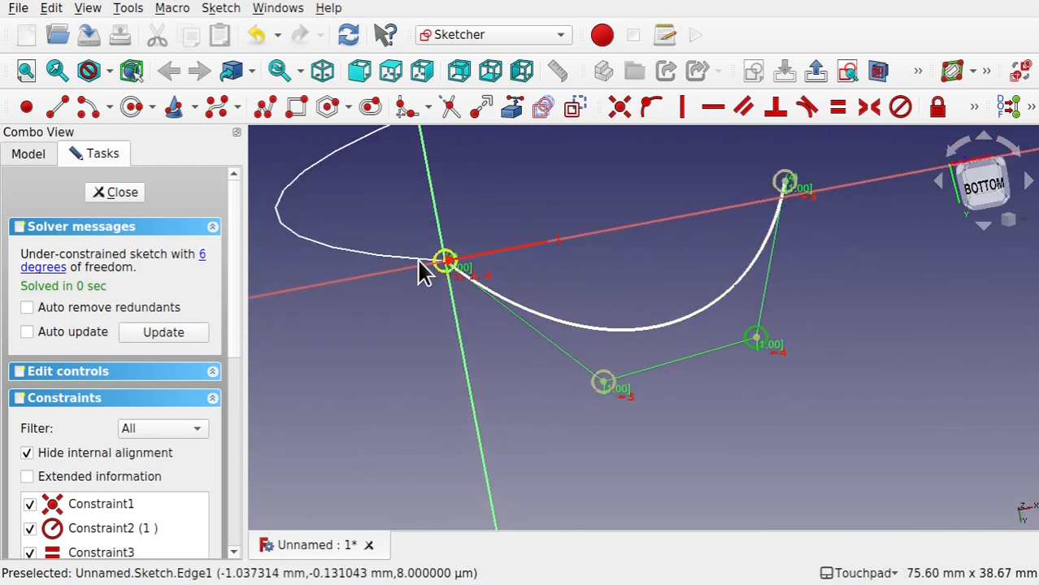
scroll(556, 189, down, 7)
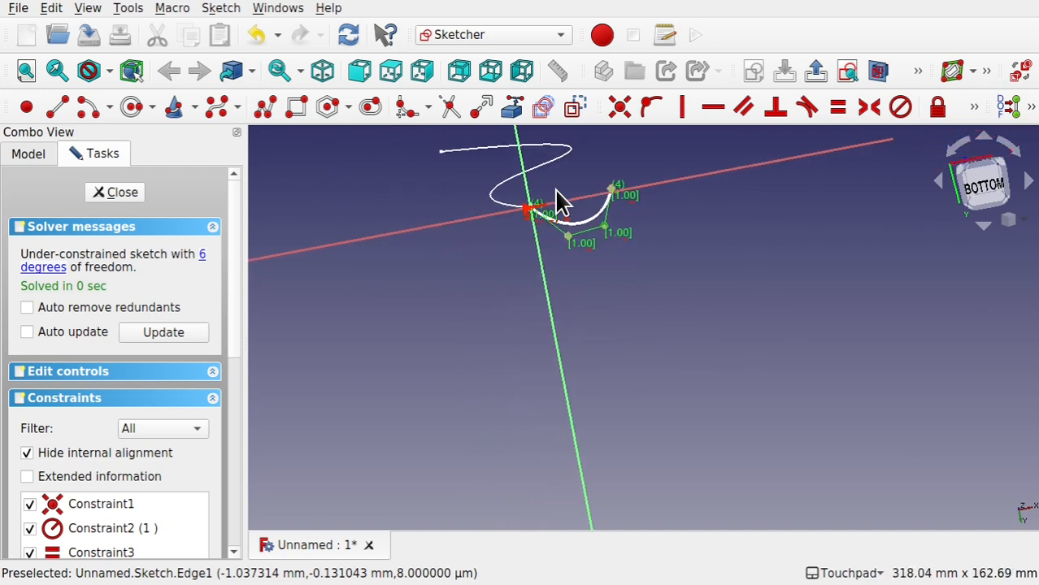
mouse_move(556, 189)
middle_down()
mouse_move(587, 277)
mouse_move(570, 323)
mouse_move(527, 186)
mouse_move(295, 180)
middle_up()
click(122, 195)
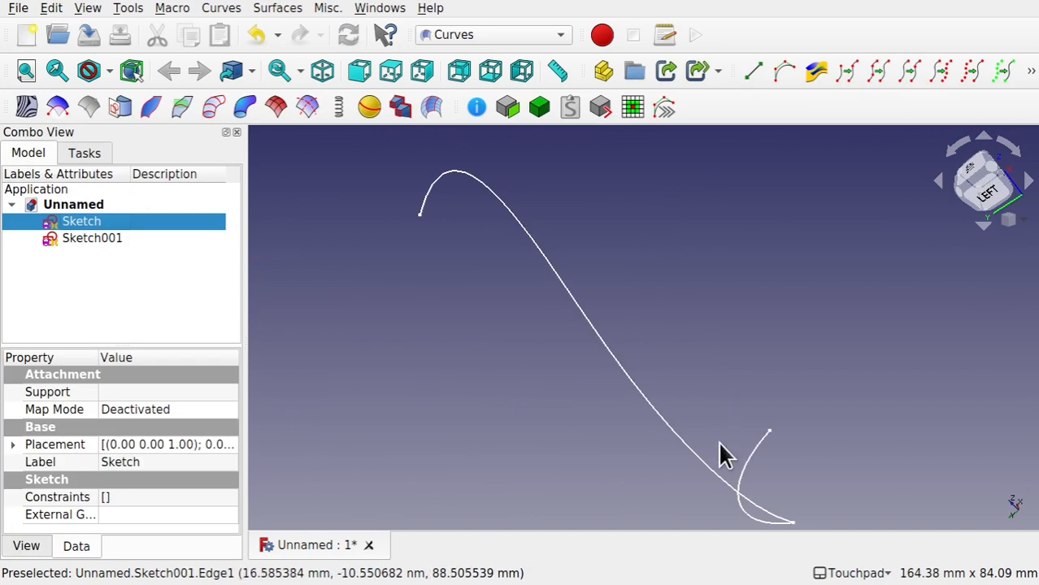
Create a sweep profile from the B-spline edge and build a PipeShell from it along the S-shaped path, Sketch001
mouse_move(718, 451)
middle_down()
mouse_move(640, 491)
mouse_move(668, 476)
mouse_move(753, 480)
middle_up()
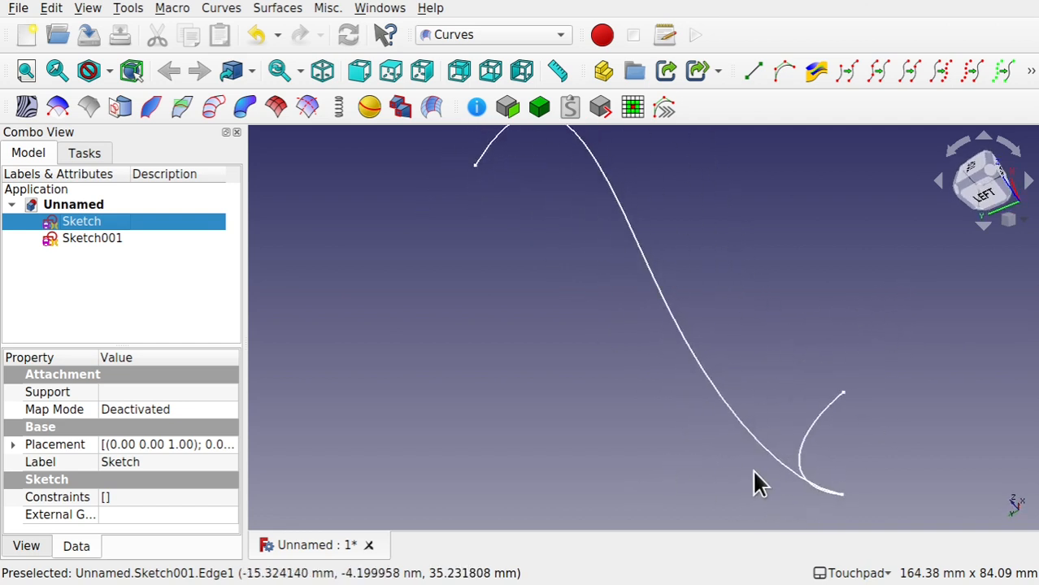
click(798, 454)
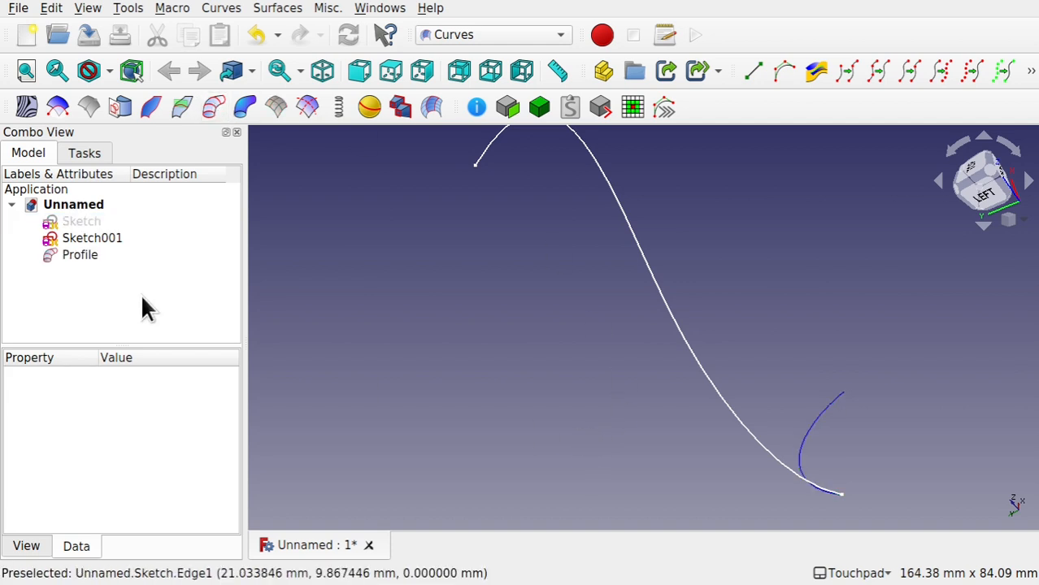
click(68, 260)
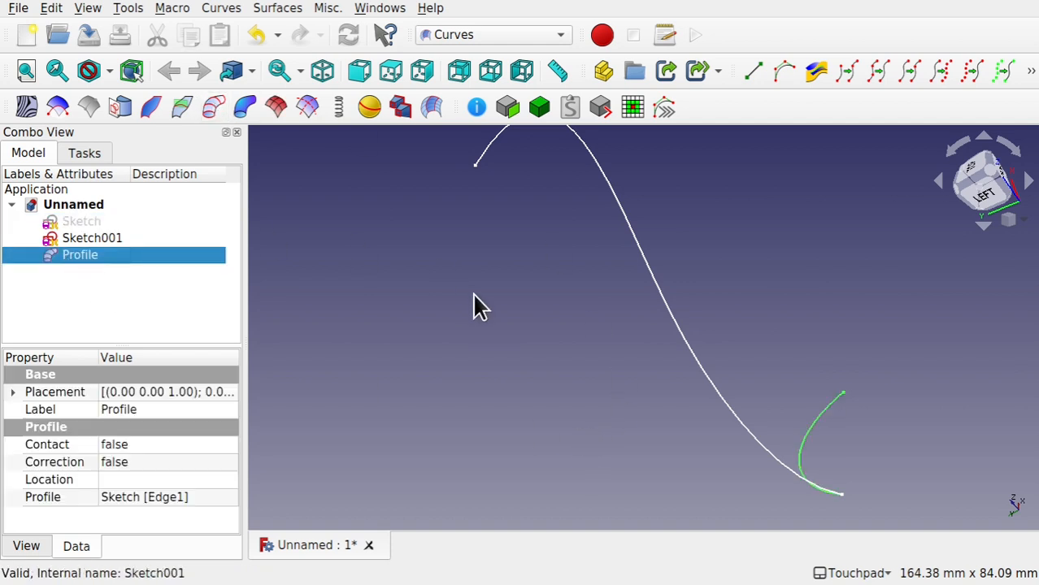
ctrl+click(662, 297)
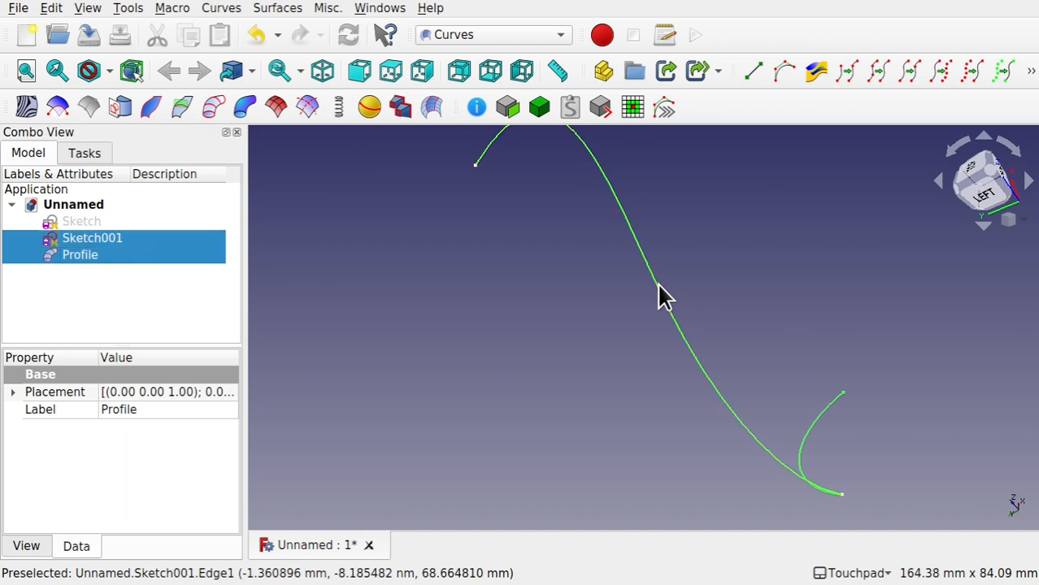
click(245, 106)
alt+drag(802, 331, 643, 319)
scroll(646, 314, up, 3)
scroll(647, 314, down, 2)
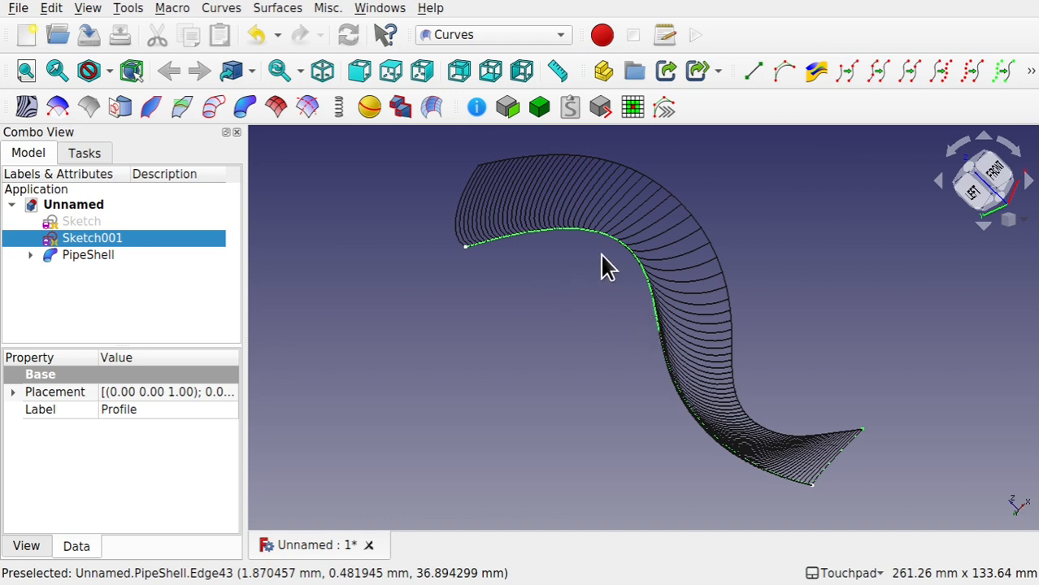
Set the PipeShell's samples to 50 and its solid option to true
click(103, 258)
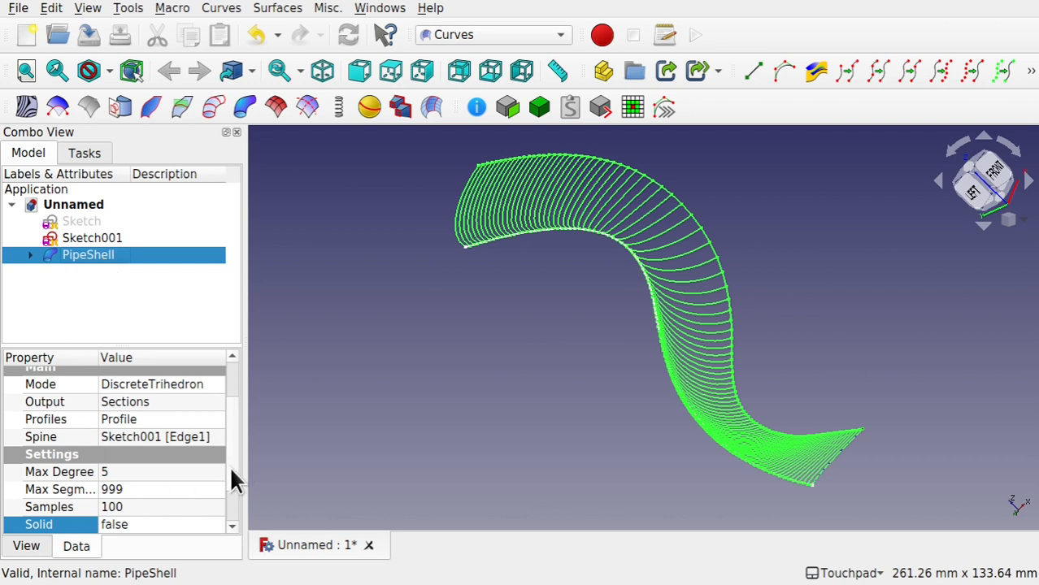
scroll(231, 479, down, 1)
click(152, 454)
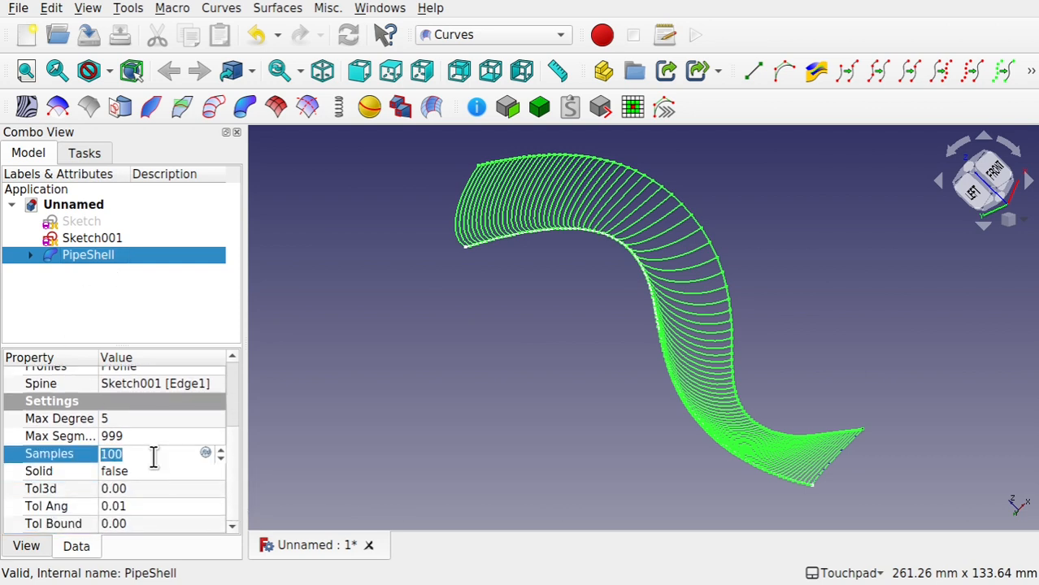
click(140, 438)
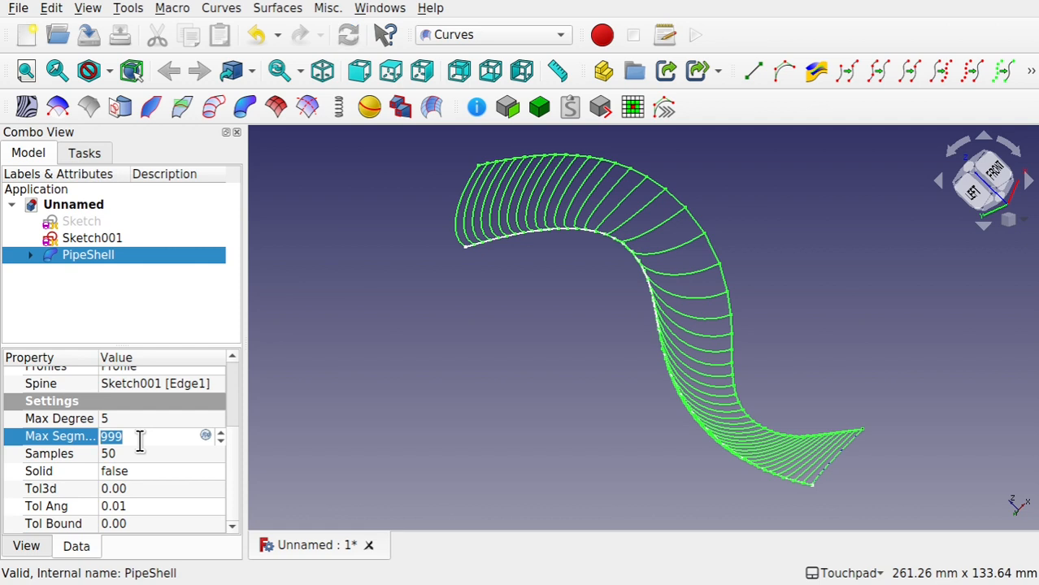
click(157, 471)
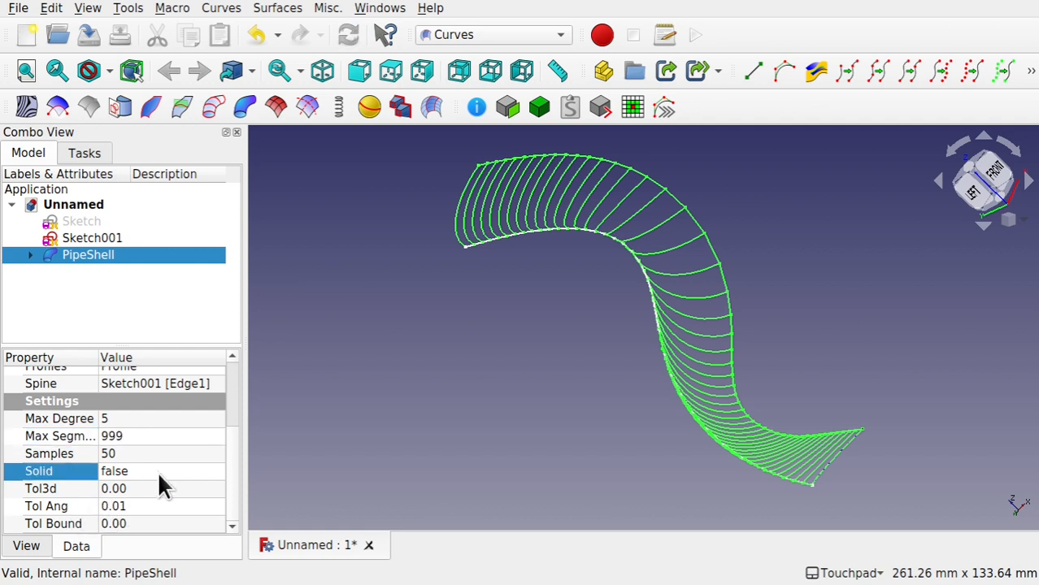
click(158, 471)
click(149, 491)
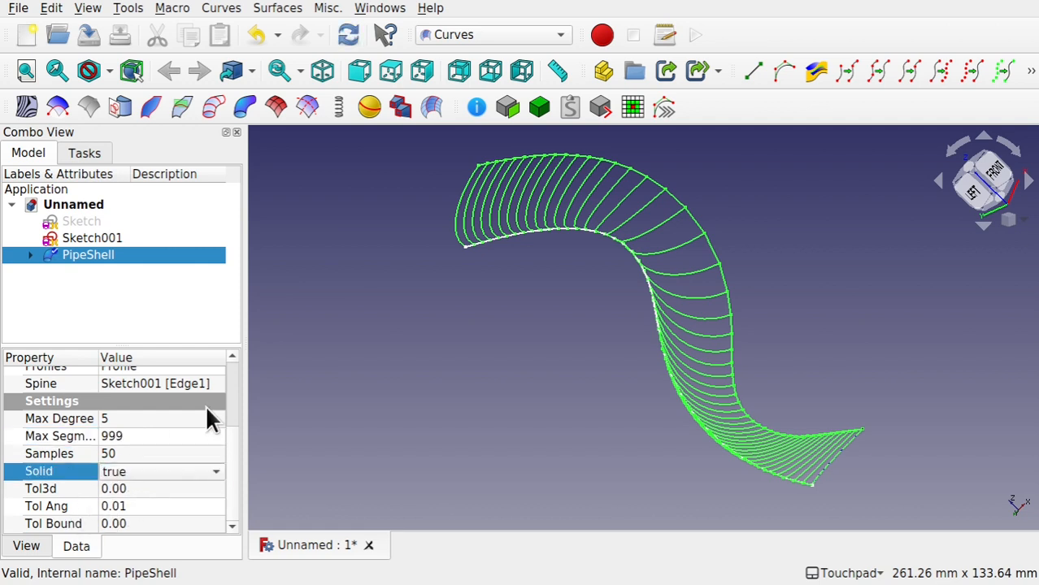
Change the PipeShell's output to Surface and deselect it
scroll(231, 418, up, 3)
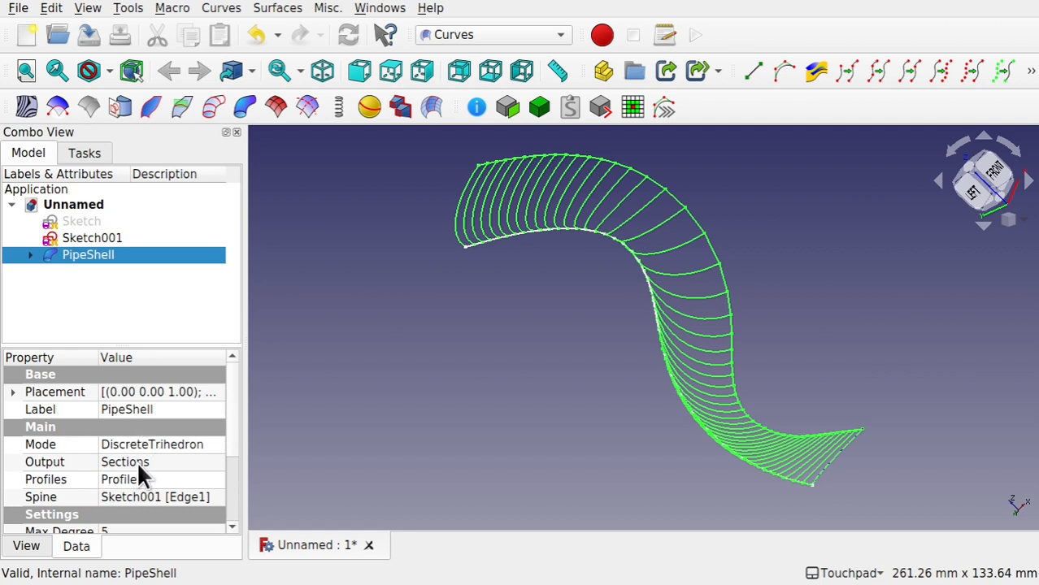
click(183, 462)
click(183, 462)
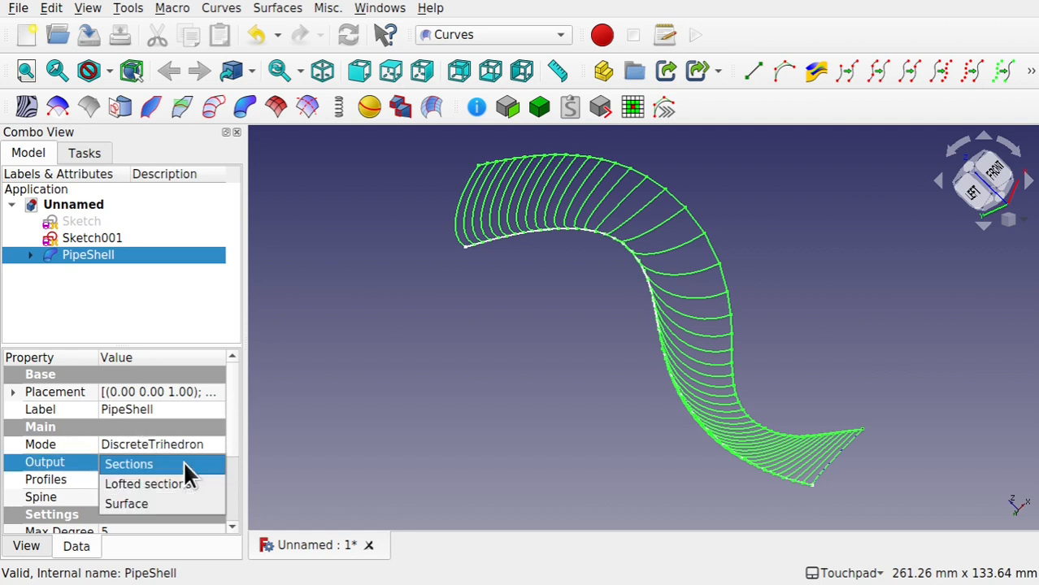
click(178, 505)
click(421, 413)
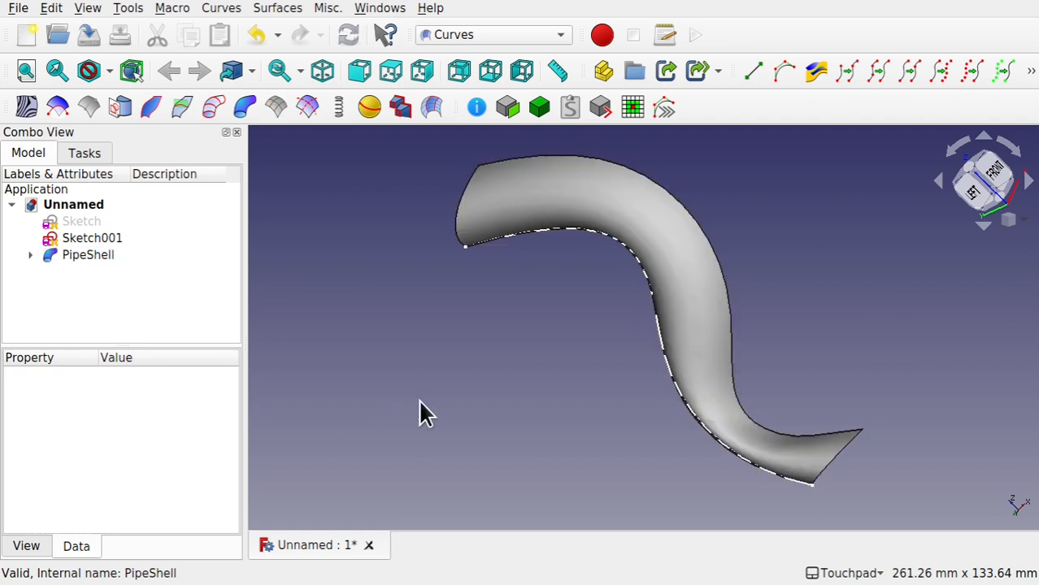
alt+drag(681, 392, 516, 280)
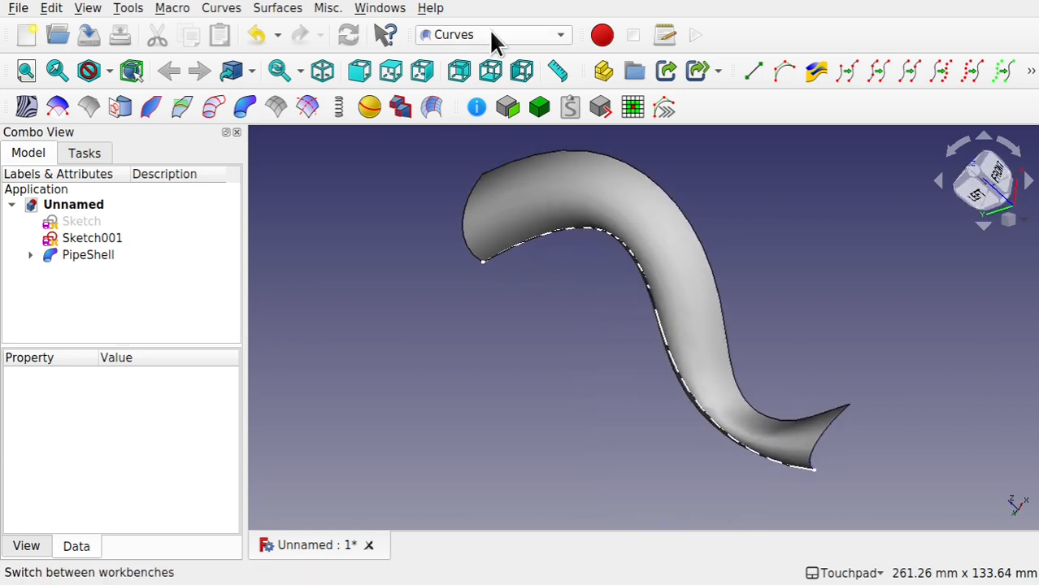
In the Part workbench, thicken the PipeShell surface with a 2 mm 3D offset in Skin mode with Fill offset enabled
click(492, 37)
click(492, 254)
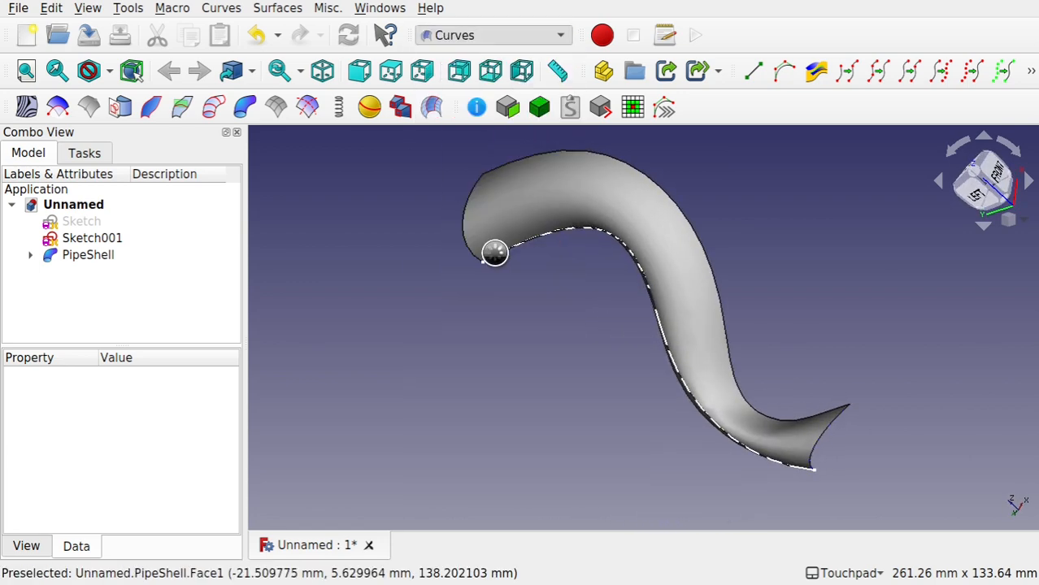
click(515, 202)
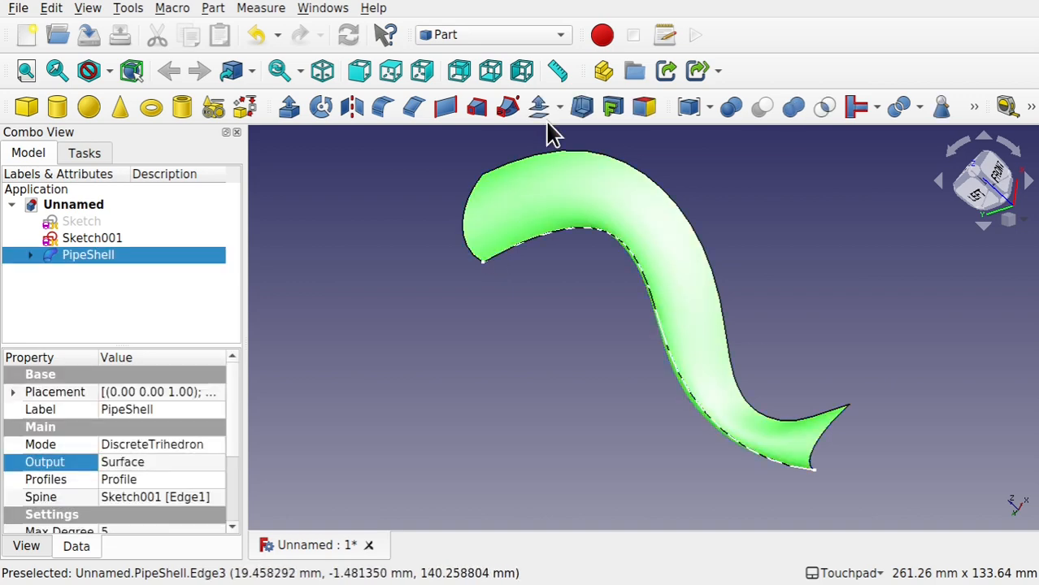
click(560, 108)
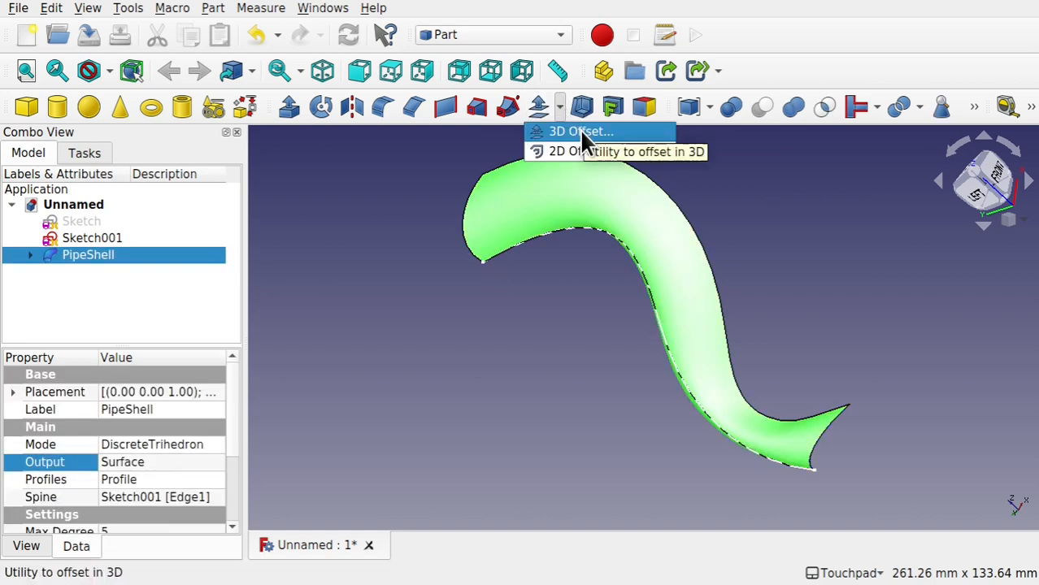
click(582, 131)
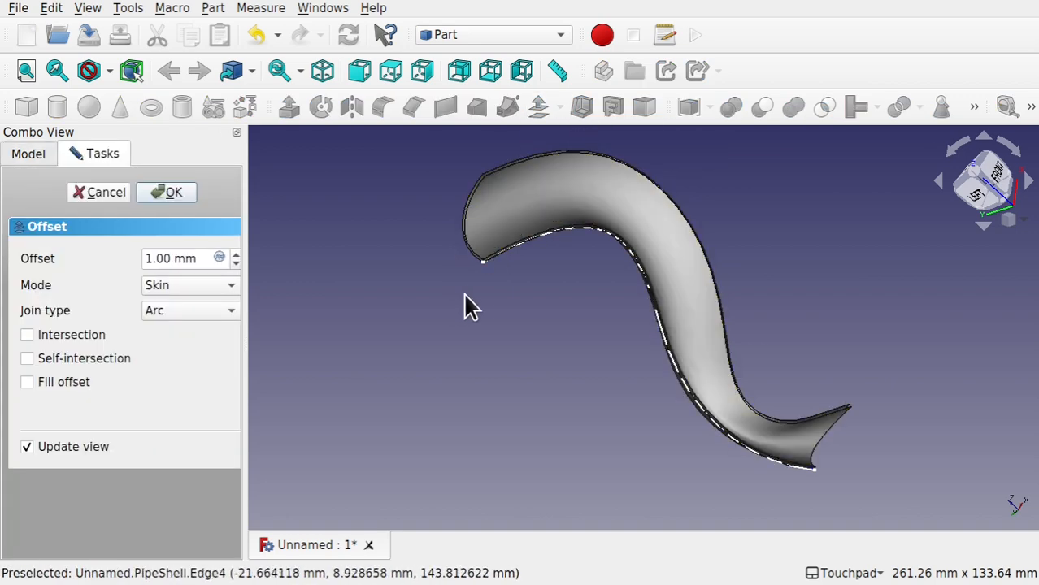
middle_drag(468, 301, 587, 305)
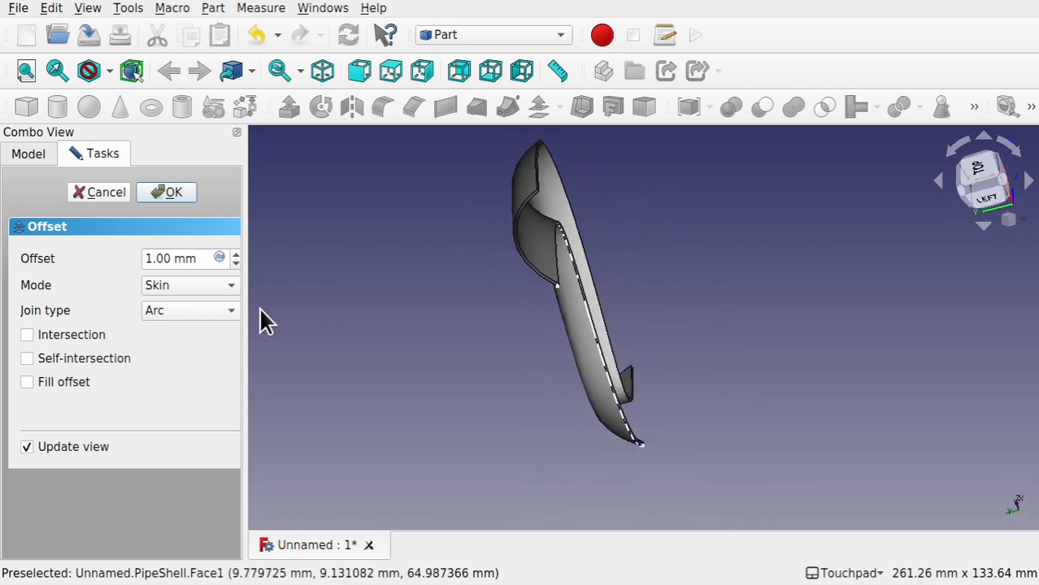
scroll(232, 254, up, 8)
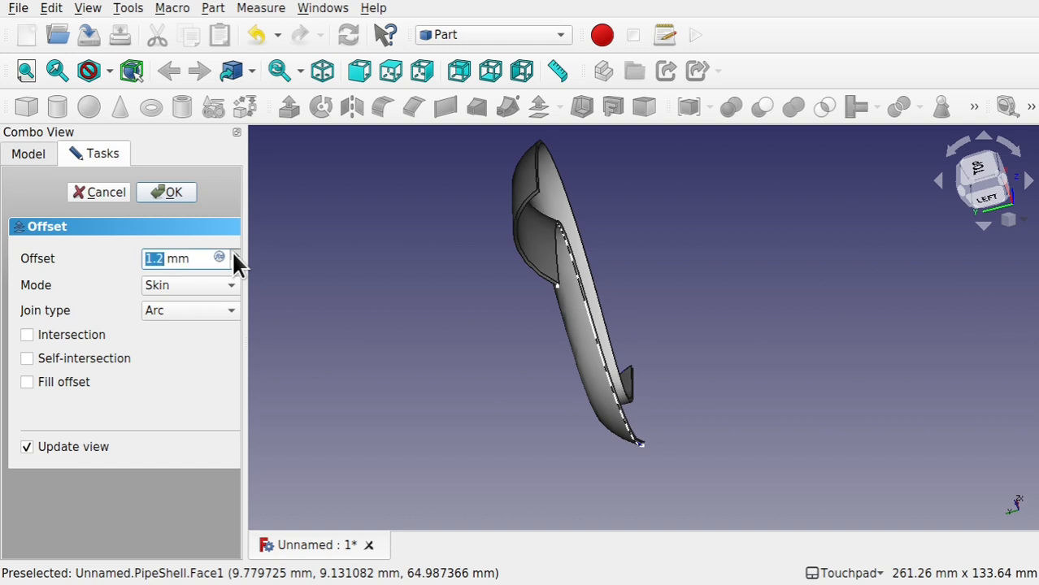
scroll(234, 255, up, 2)
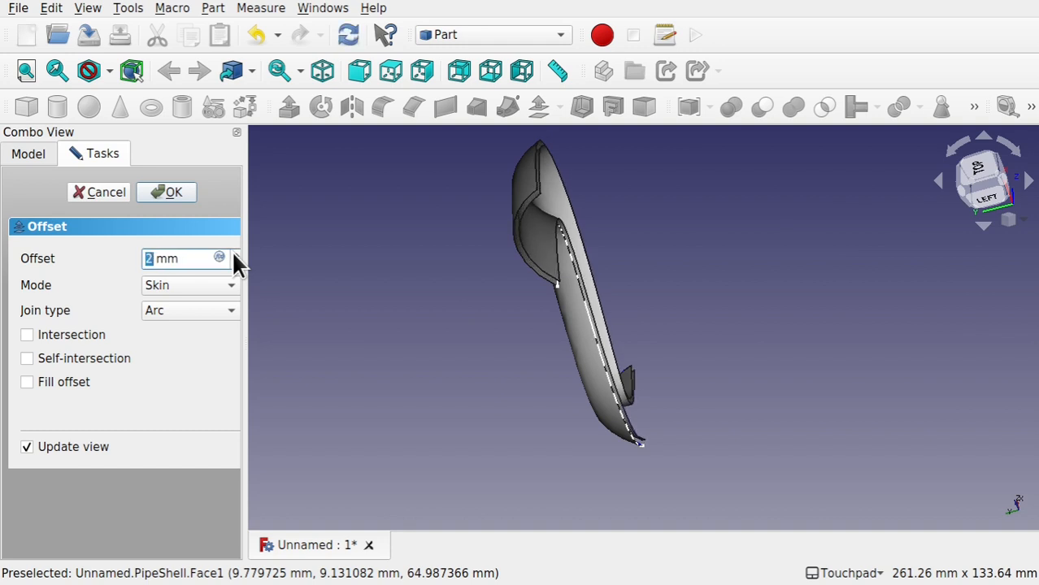
click(27, 382)
alt+drag(33, 378, 512, 382)
click(166, 192)
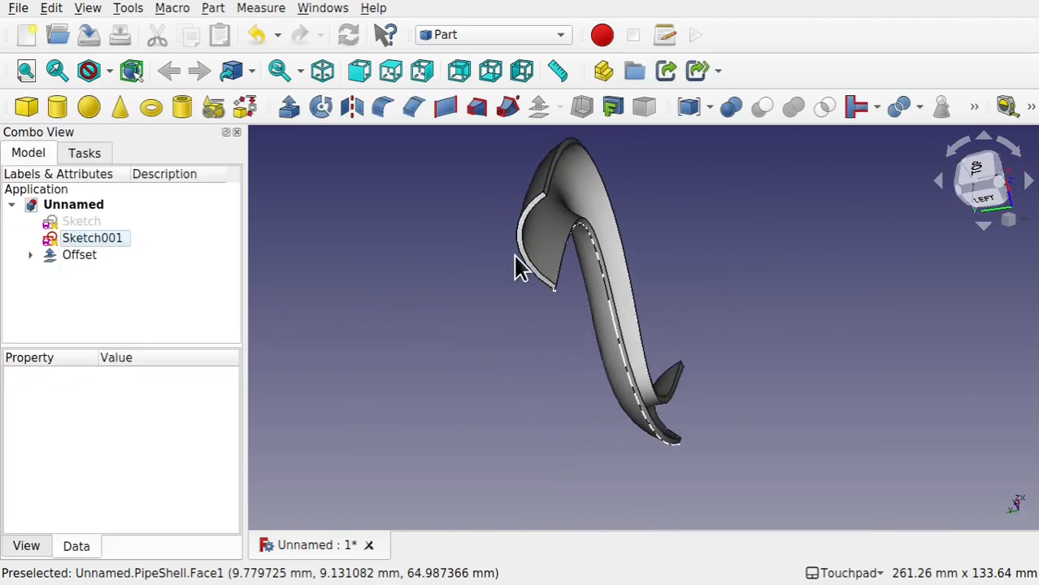
alt+drag(515, 267, 428, 316)
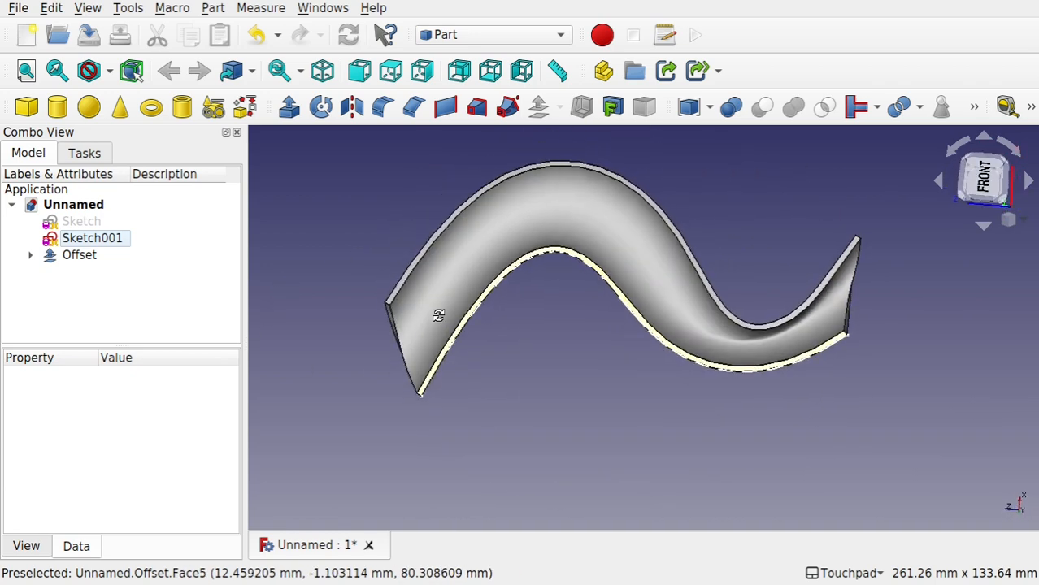
Show the profile sketch, hide the Offset and its PipeShell, and select the profile sketch
click(79, 222)
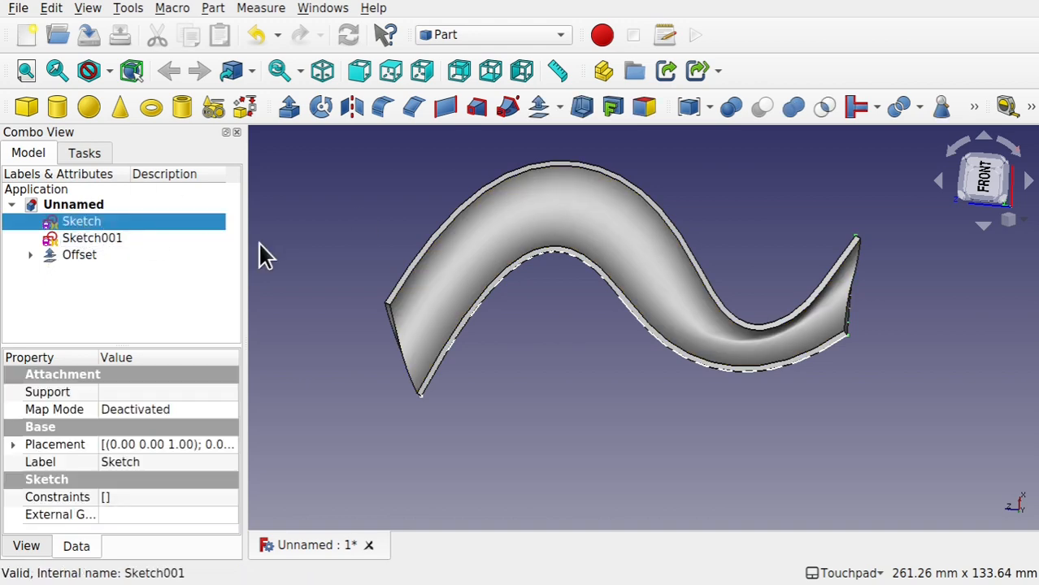
click(82, 251)
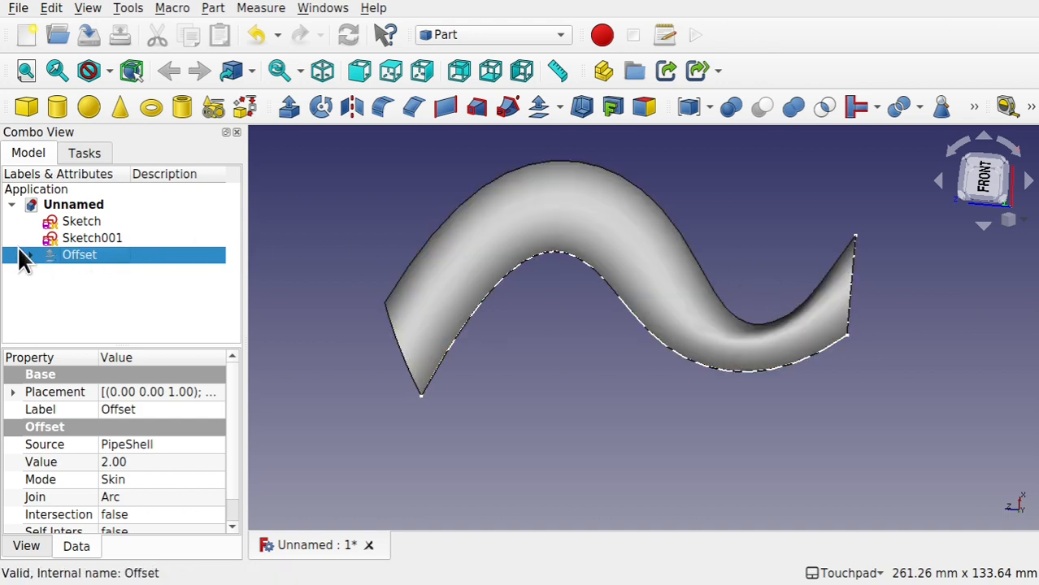
click(30, 255)
click(99, 274)
key(space)
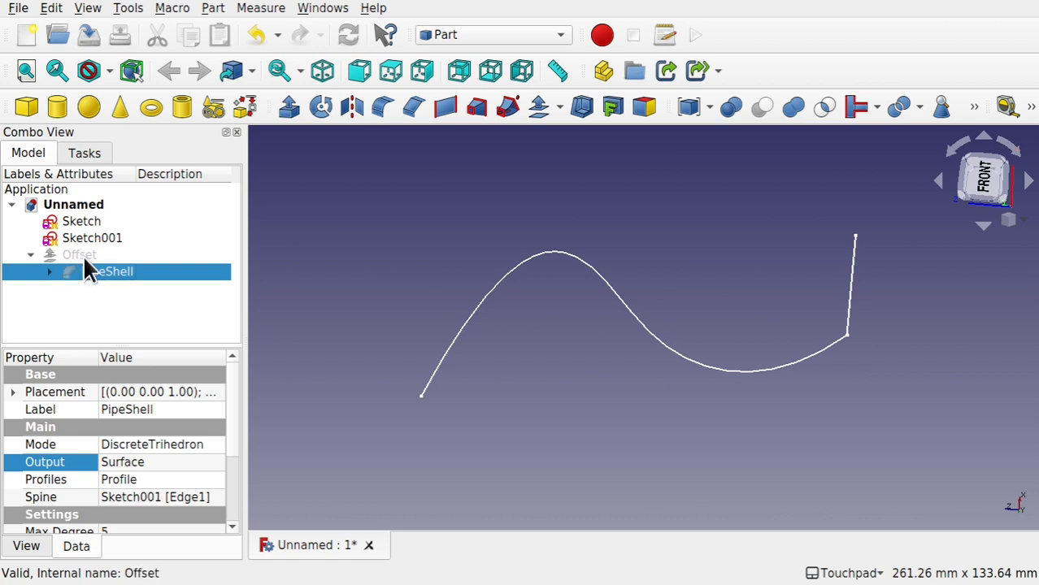
alt+drag(858, 359, 872, 315)
alt+drag(665, 291, 783, 309)
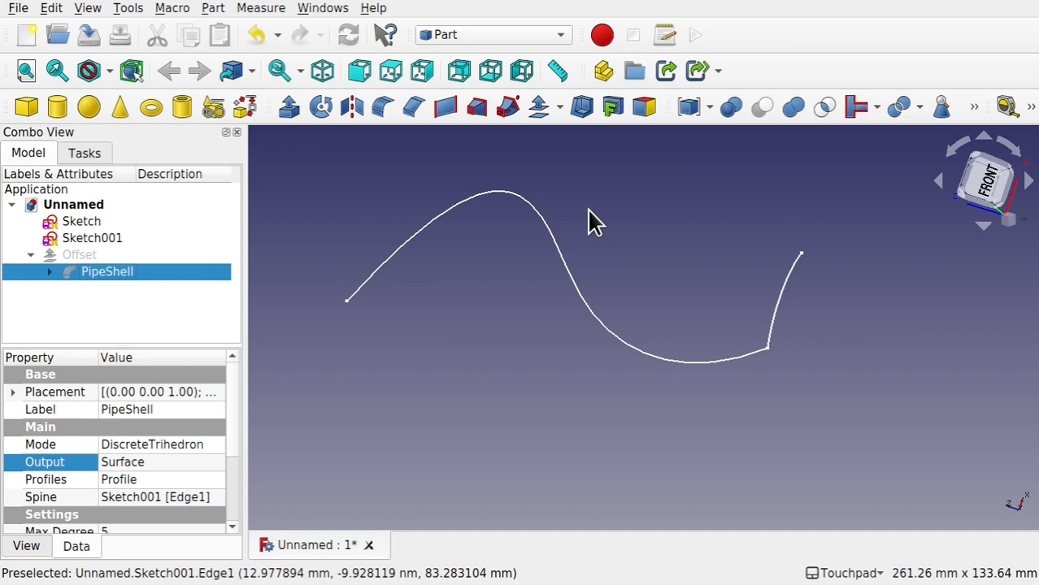
click(90, 227)
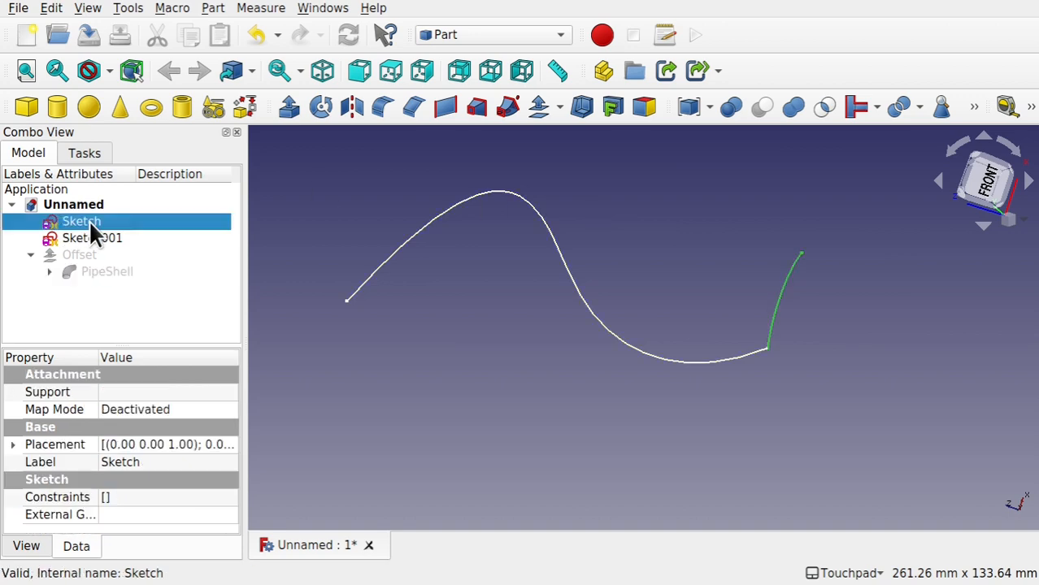
Open the existing profile sketch named Sketch to view its B-spline, and close it unchanged
double_click(91, 226)
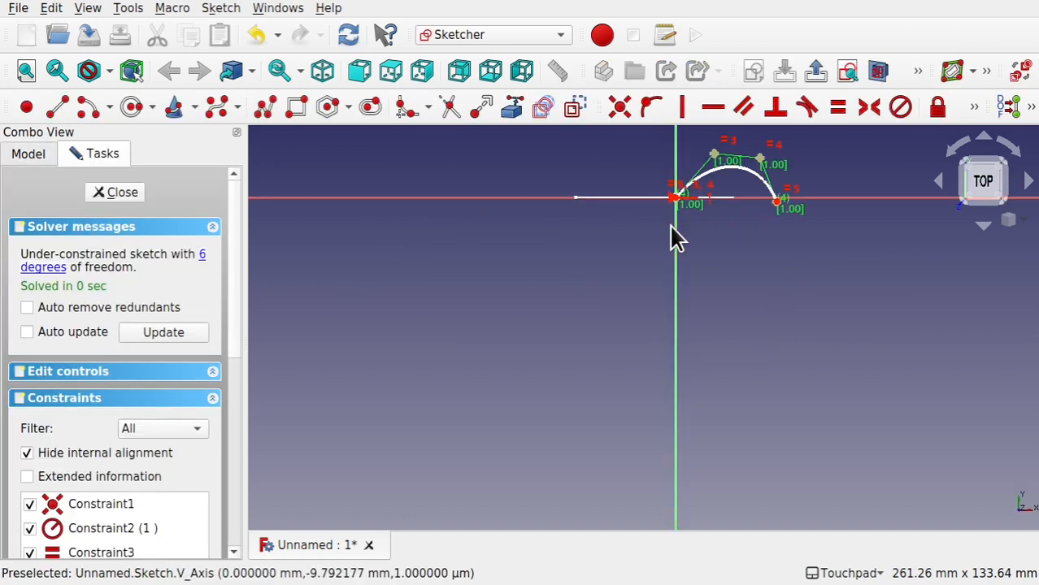
mouse_move(677, 223)
alt+mouse_down()
mouse_move(691, 350)
mouse_move(686, 294)
mouse_move(667, 287)
mouse_move(668, 229)
mouse_move(677, 228)
mouse_move(608, 232)
alt+mouse_up()
click(119, 192)
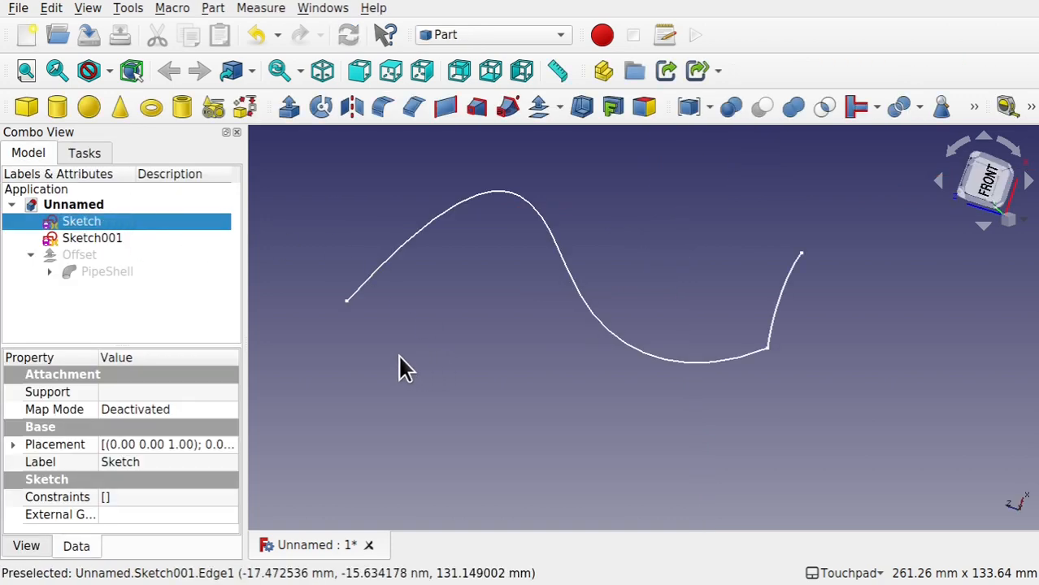
Create a new sketch attached with the Translate method to the free end vertex of the Sketch001 path
click(344, 302)
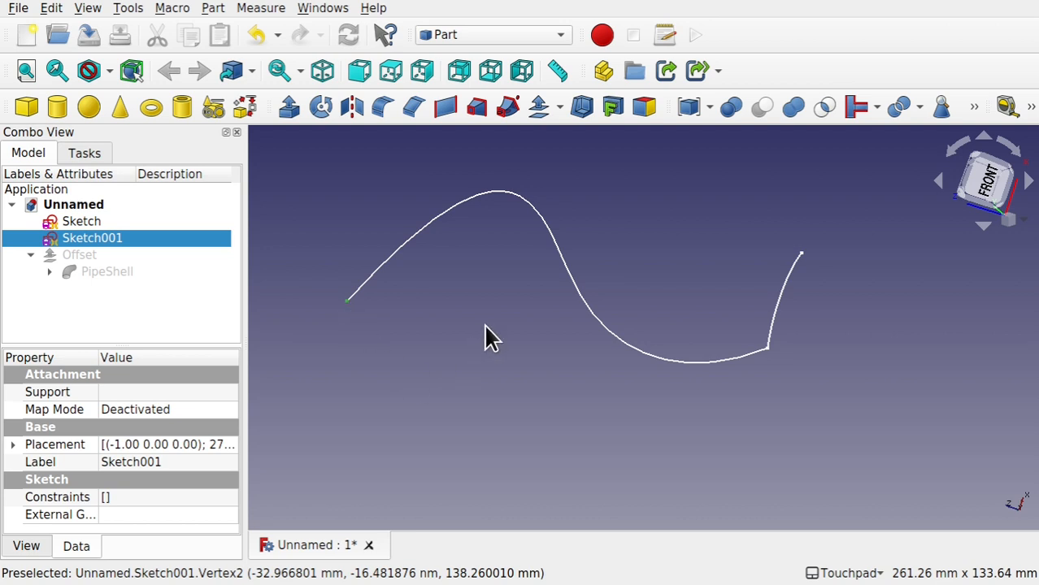
click(510, 39)
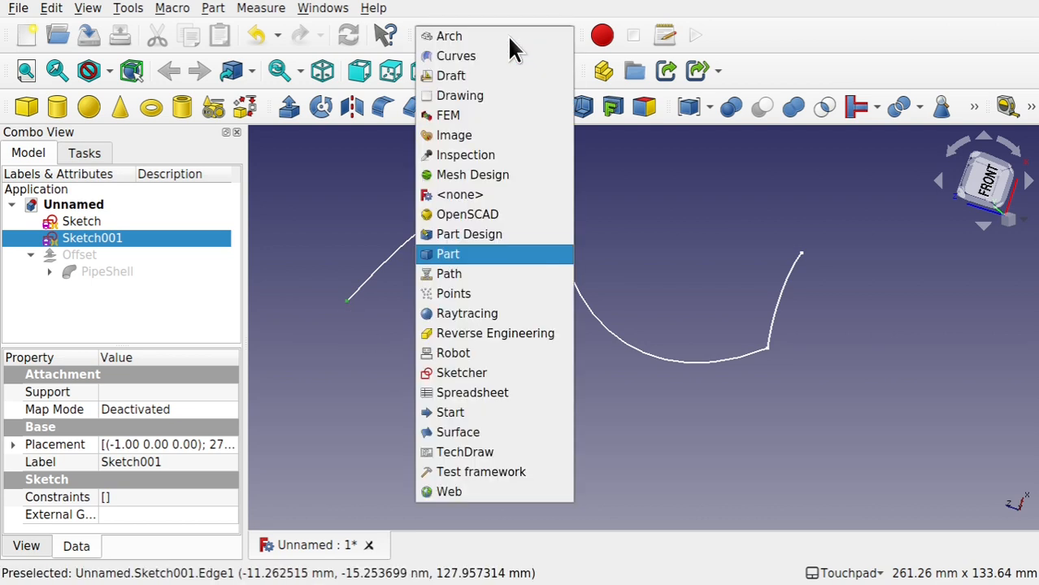
click(468, 372)
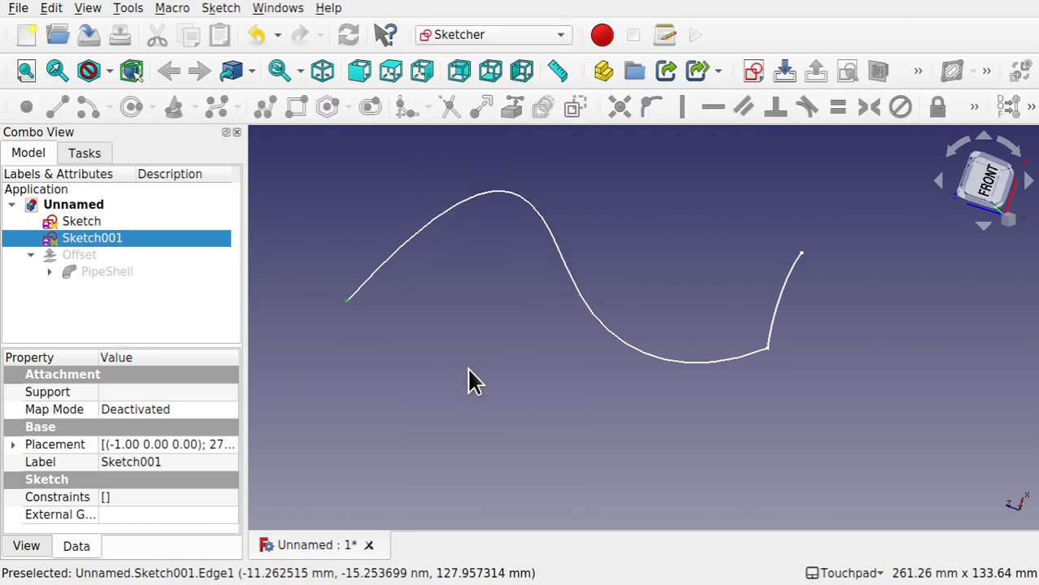
click(754, 72)
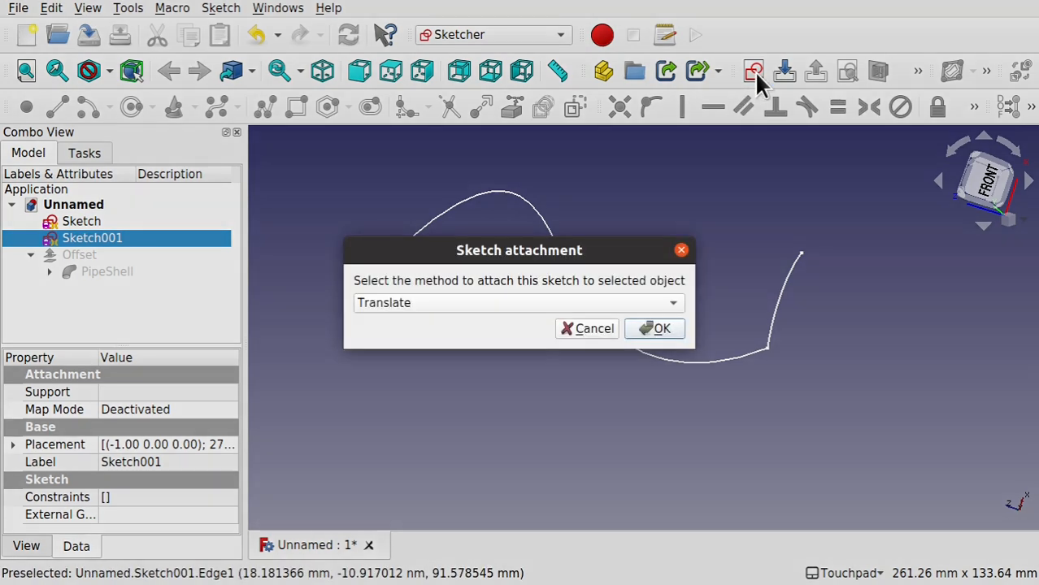
click(654, 330)
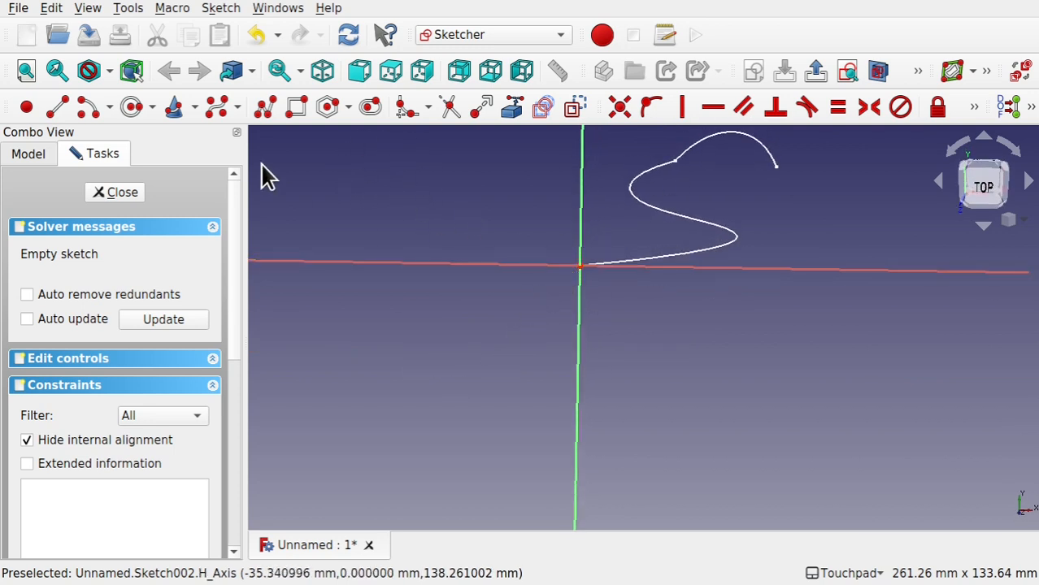
Draw an open B-spline with six control points from the sketch origin toward negative X and Y, and close the sketch
click(217, 106)
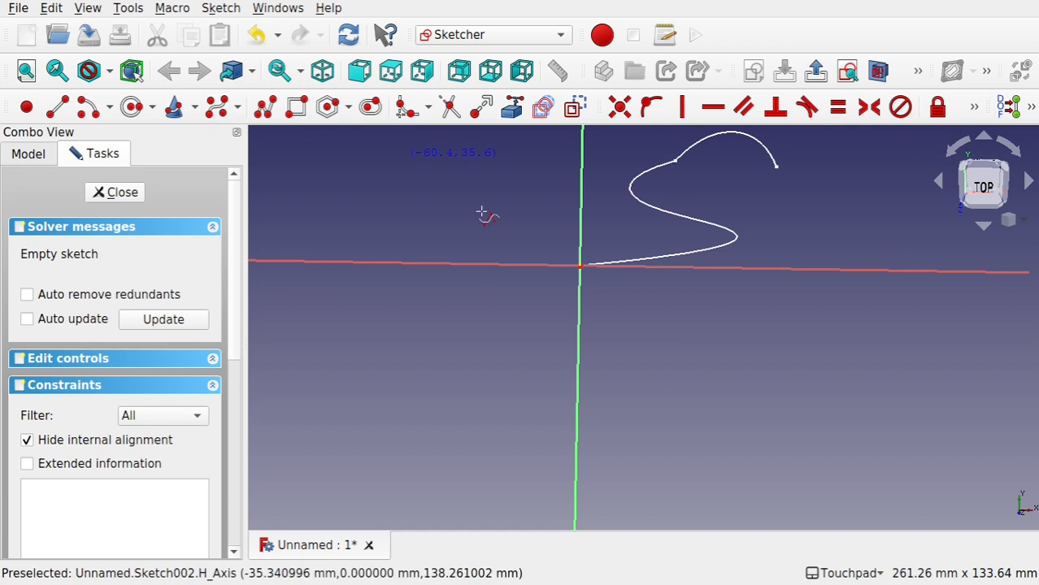
click(580, 266)
click(550, 285)
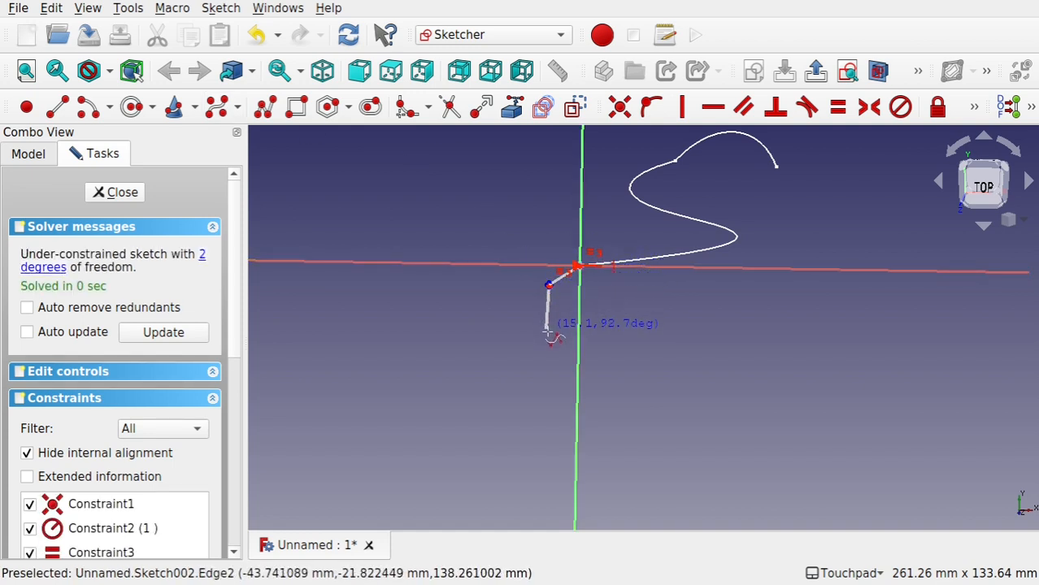
click(547, 333)
click(535, 375)
click(466, 368)
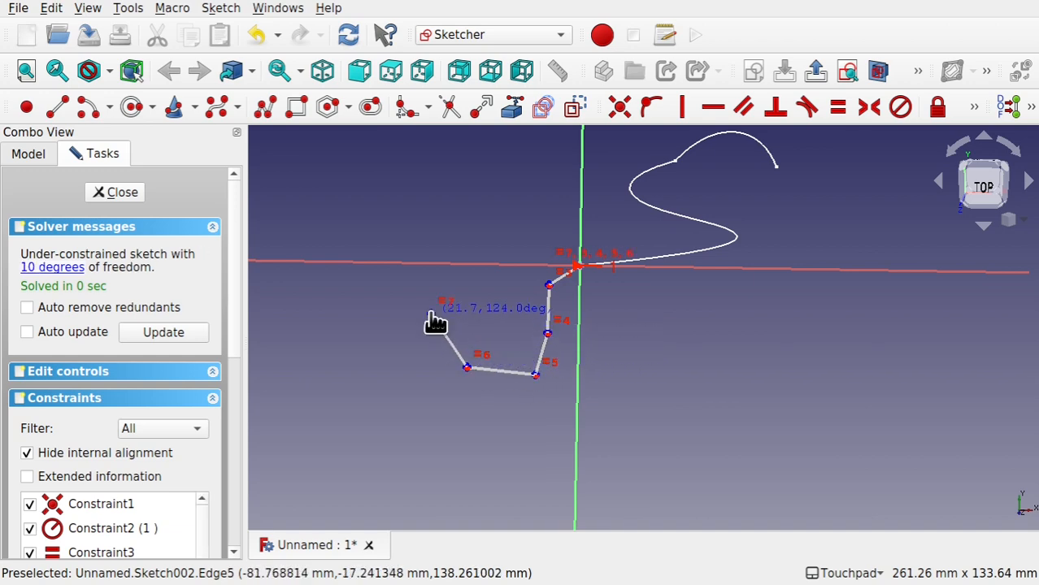
right_click(430, 314)
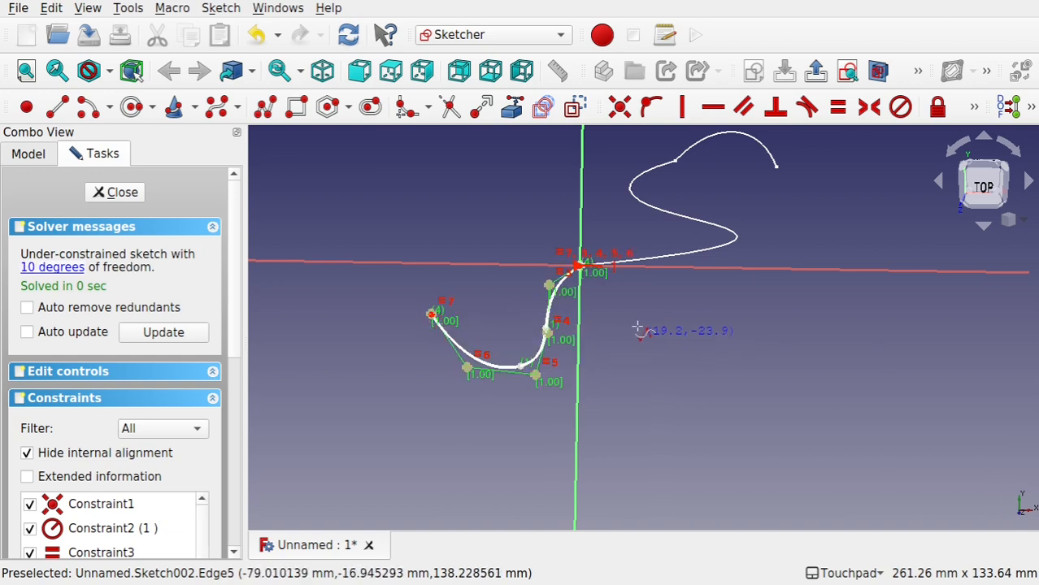
alt+drag(647, 303, 623, 299)
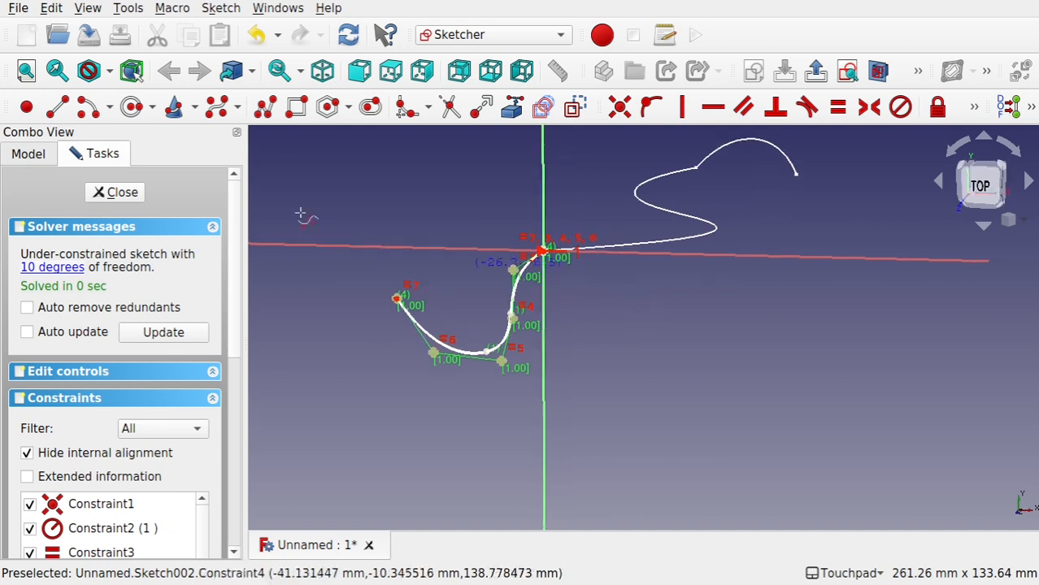
click(123, 188)
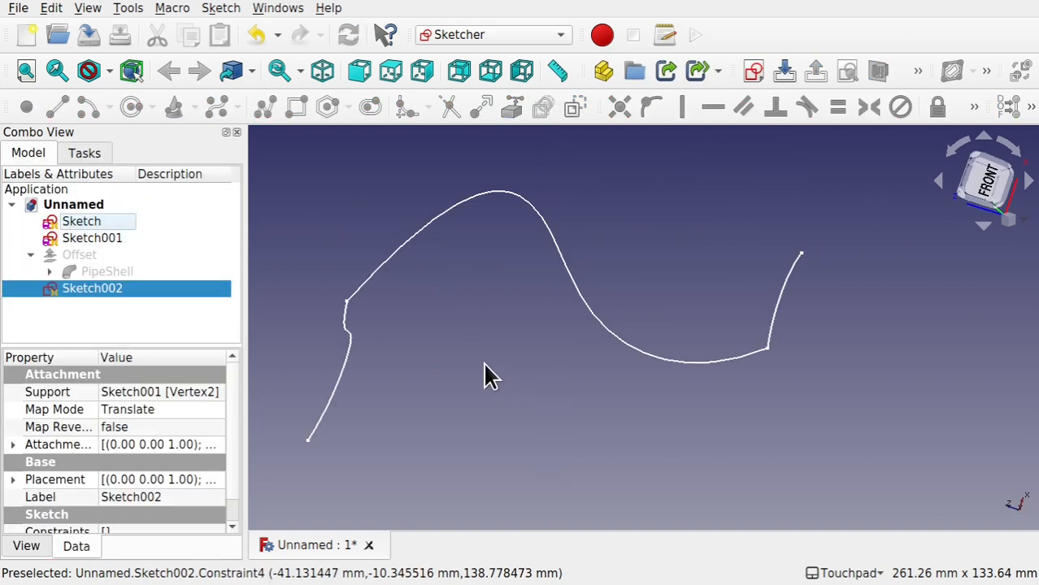
Create a pipeshell profile from the Sketch002 curve using the Curves workbench
click(352, 382)
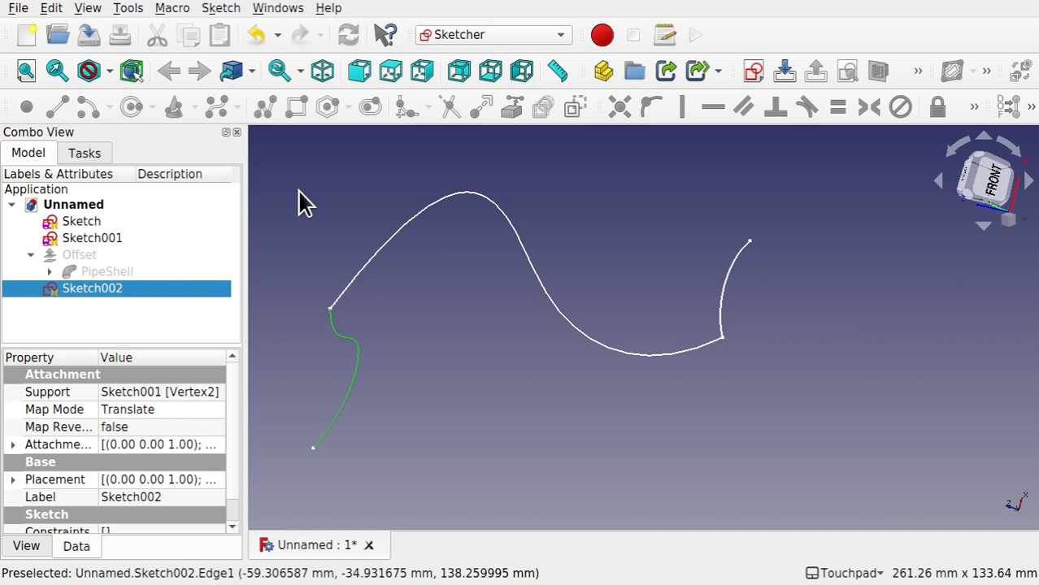
click(514, 34)
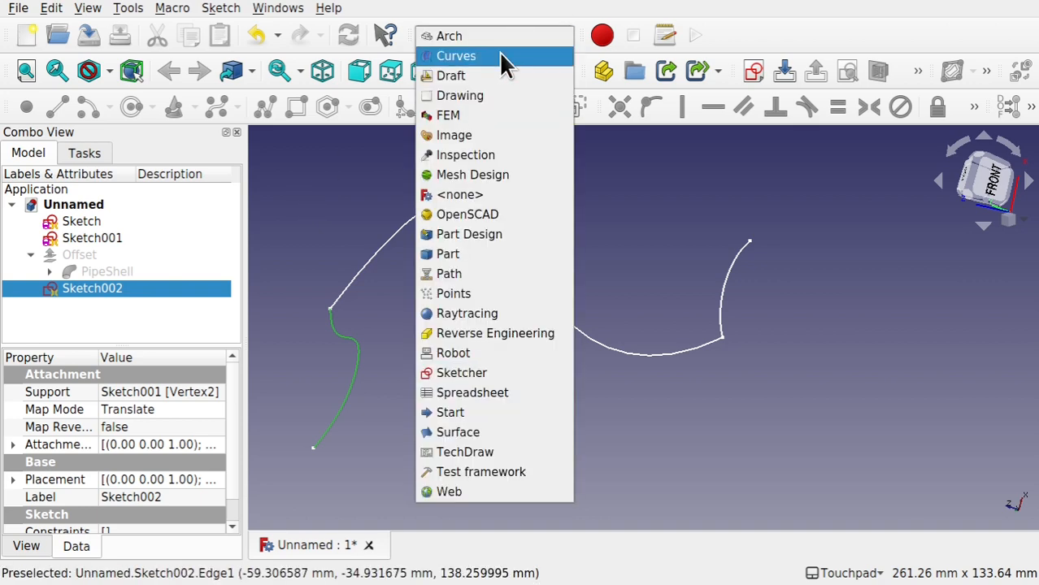
click(499, 56)
click(432, 327)
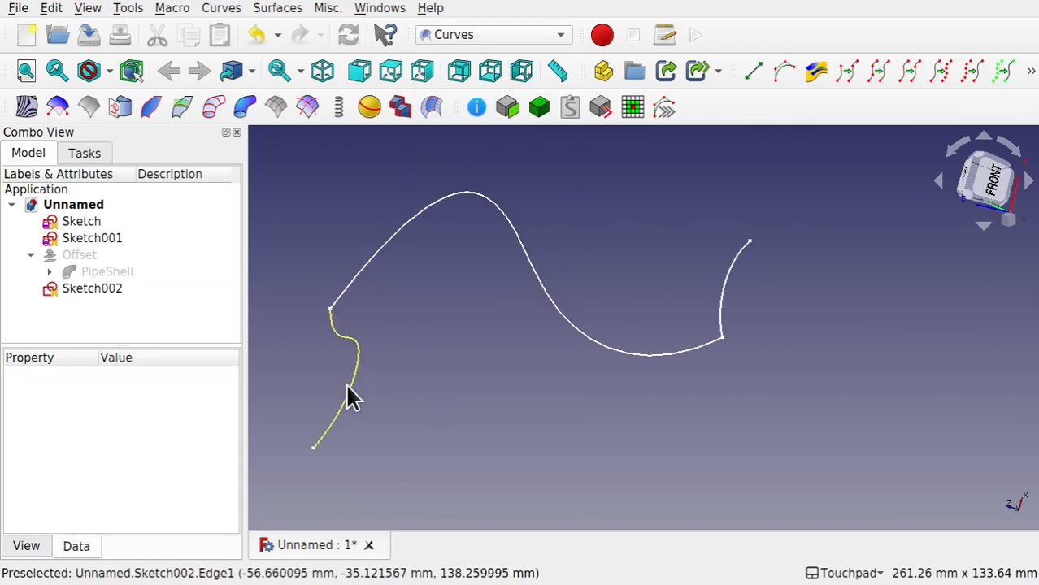
click(344, 400)
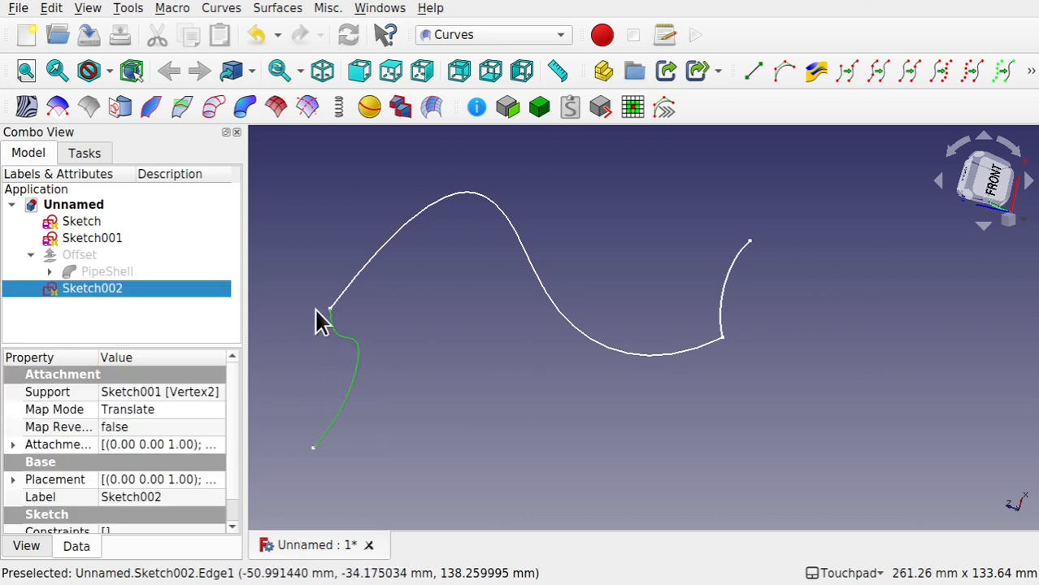
click(210, 107)
mouse_move(324, 274)
alt+mouse_down()
mouse_move(517, 263)
mouse_move(341, 284)
alt+mouse_up()
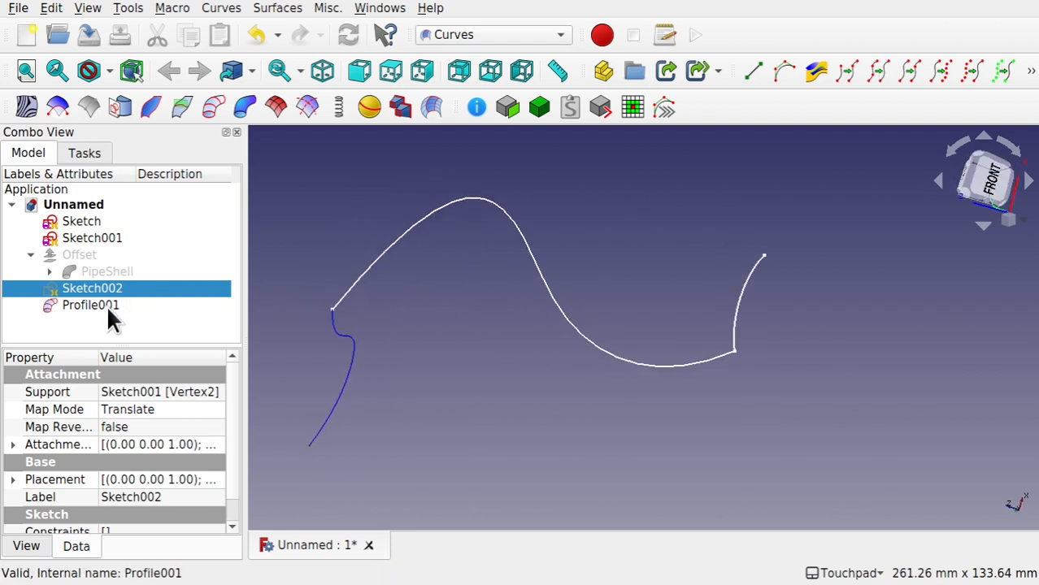
Show PipeShell and add Profile001 alongside Profile in its Profiles property
click(100, 274)
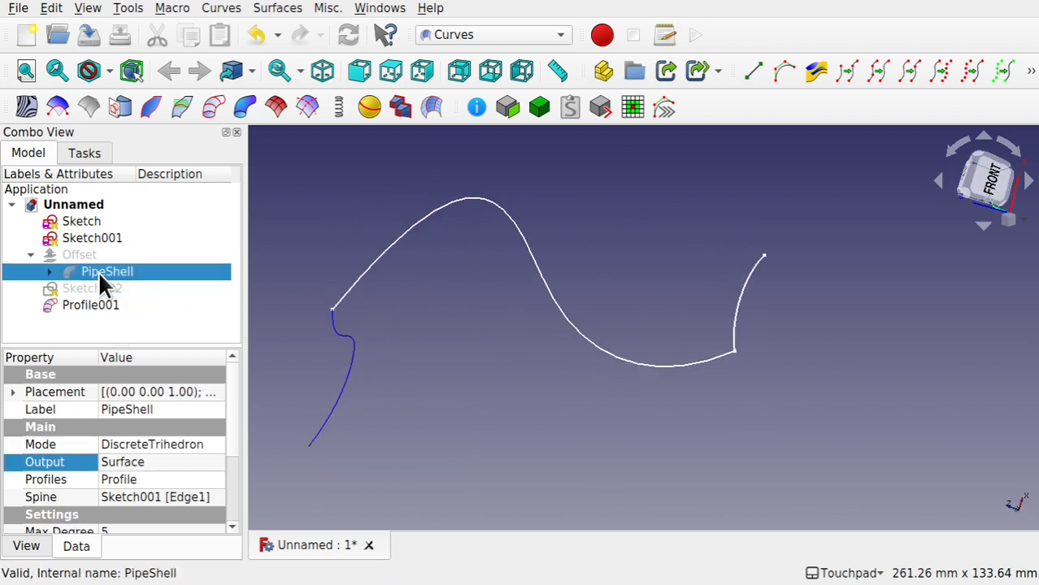
click(50, 272)
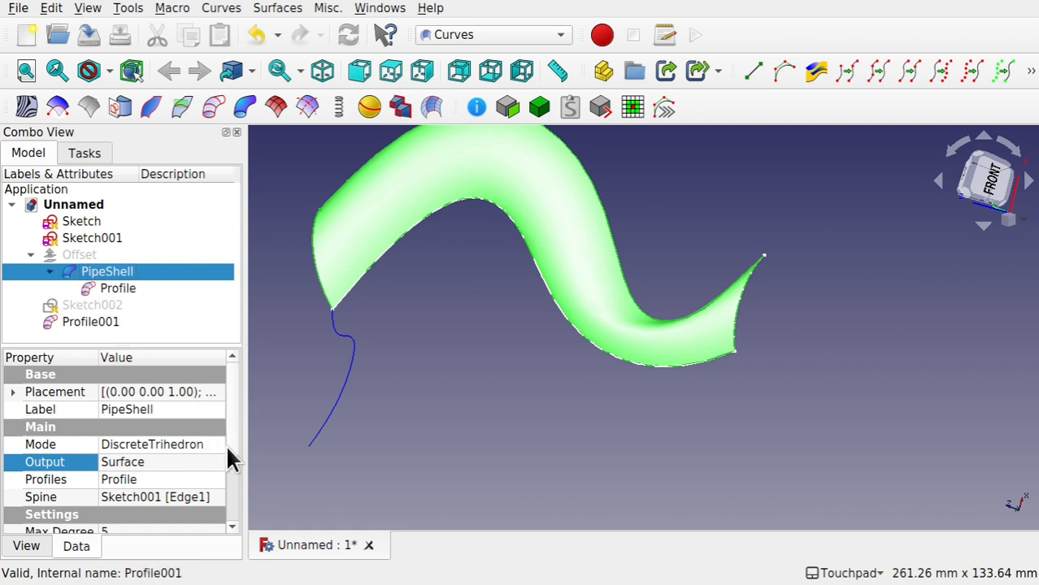
mouse_move(231, 425)
mouse_down()
mouse_move(230, 510)
mouse_move(234, 439)
mouse_up()
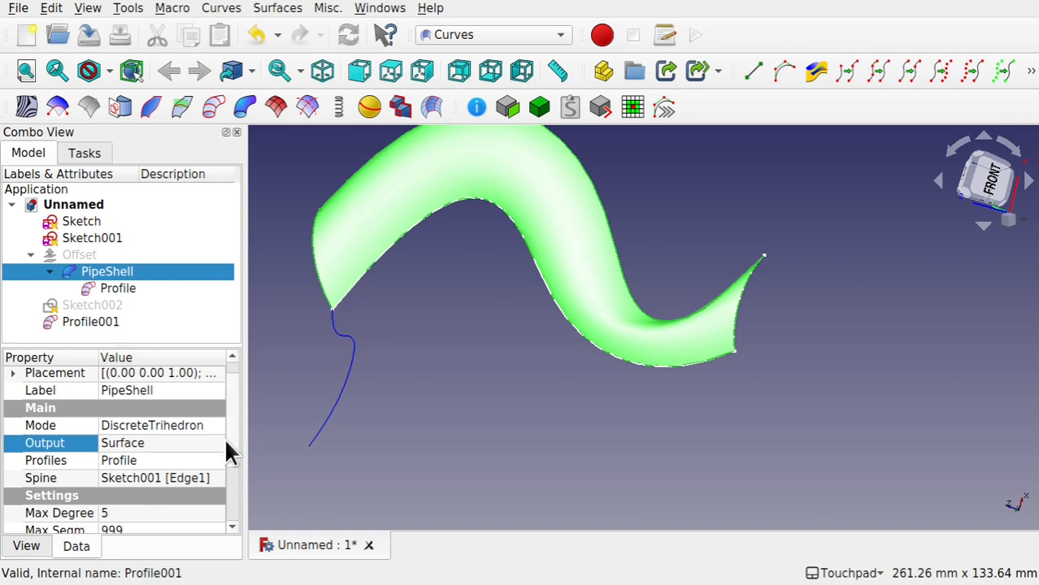
click(166, 462)
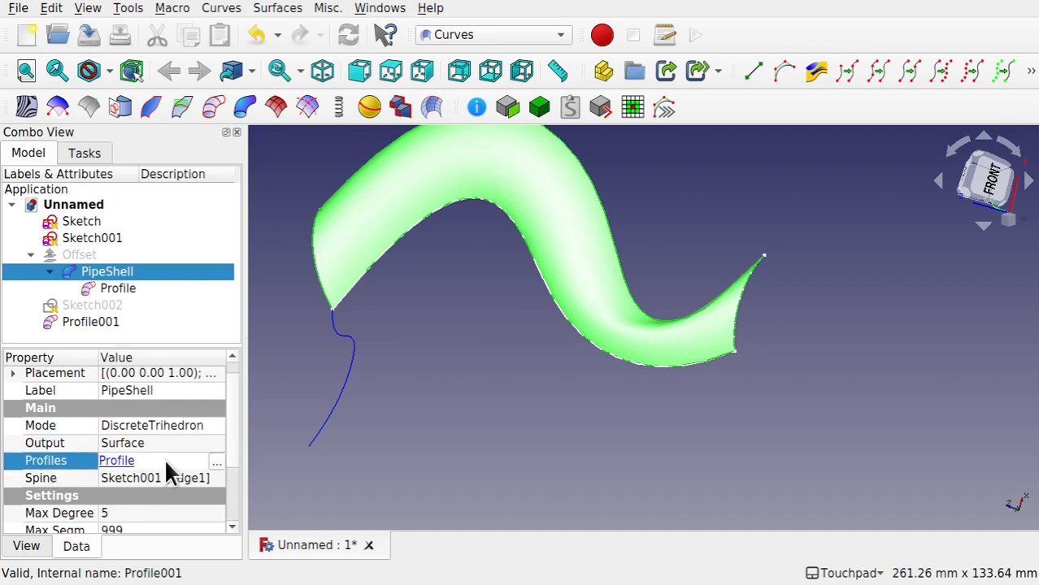
click(214, 462)
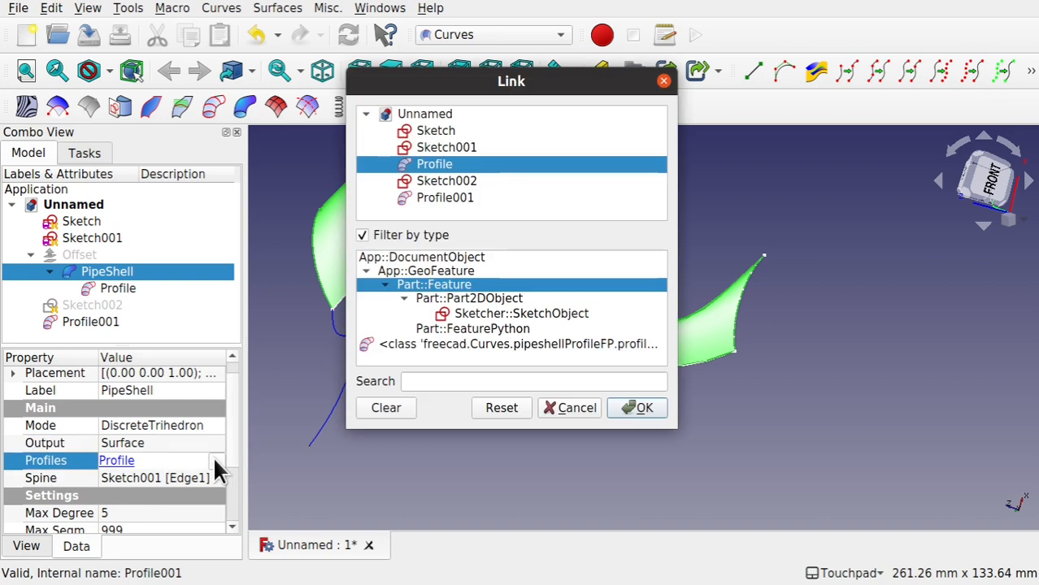
ctrl+click(463, 201)
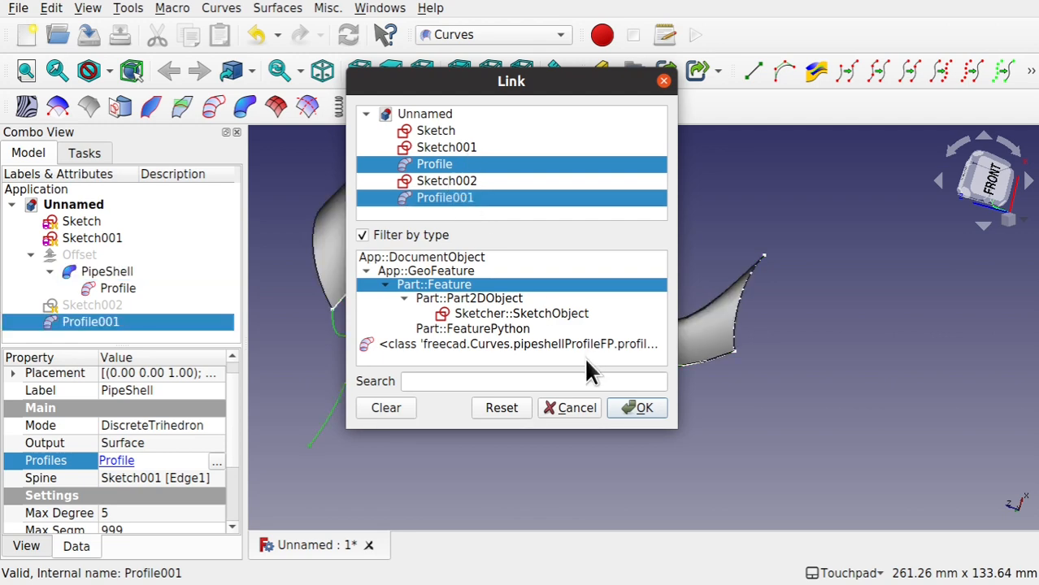
click(650, 415)
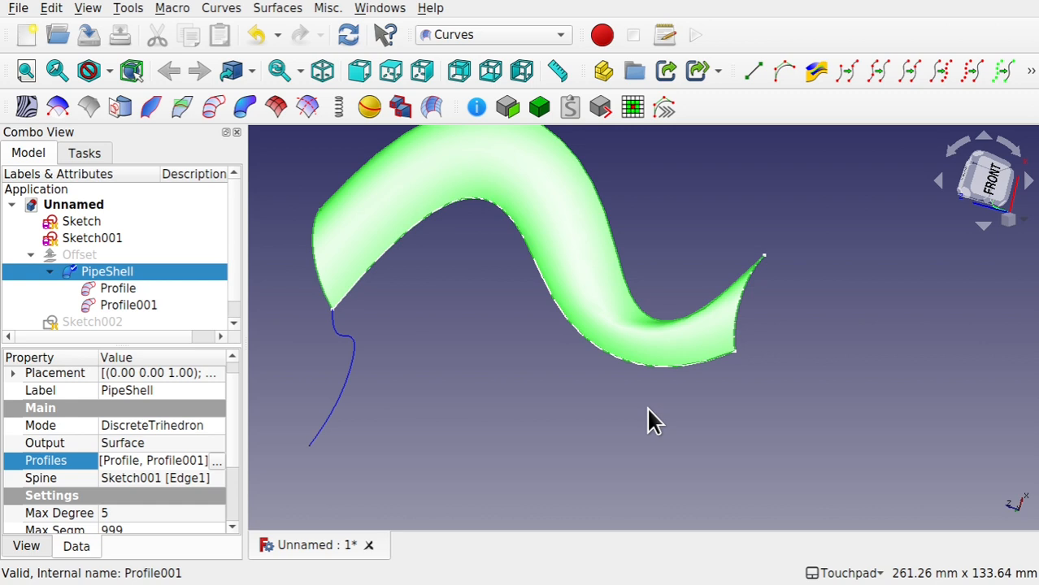
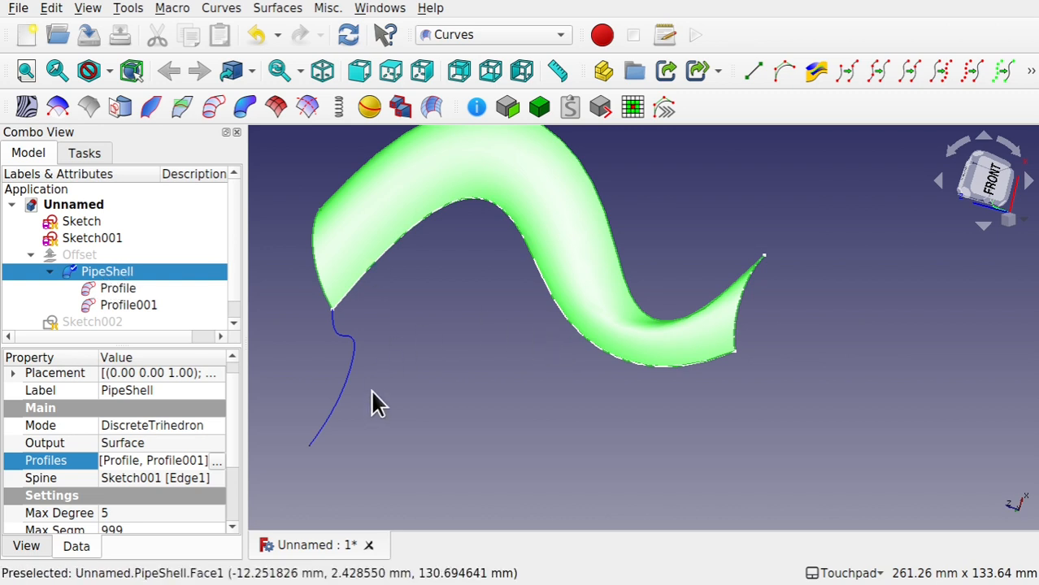
Recompute the document to rebuild the PipeShell surface with both profiles, and inspect its shape from several angles
click(49, 10)
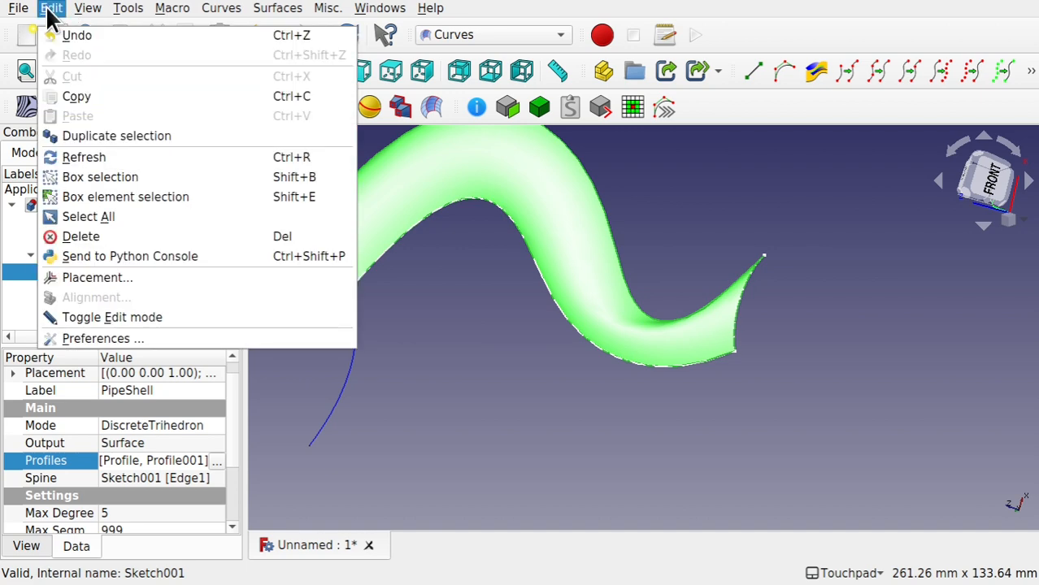
click(114, 159)
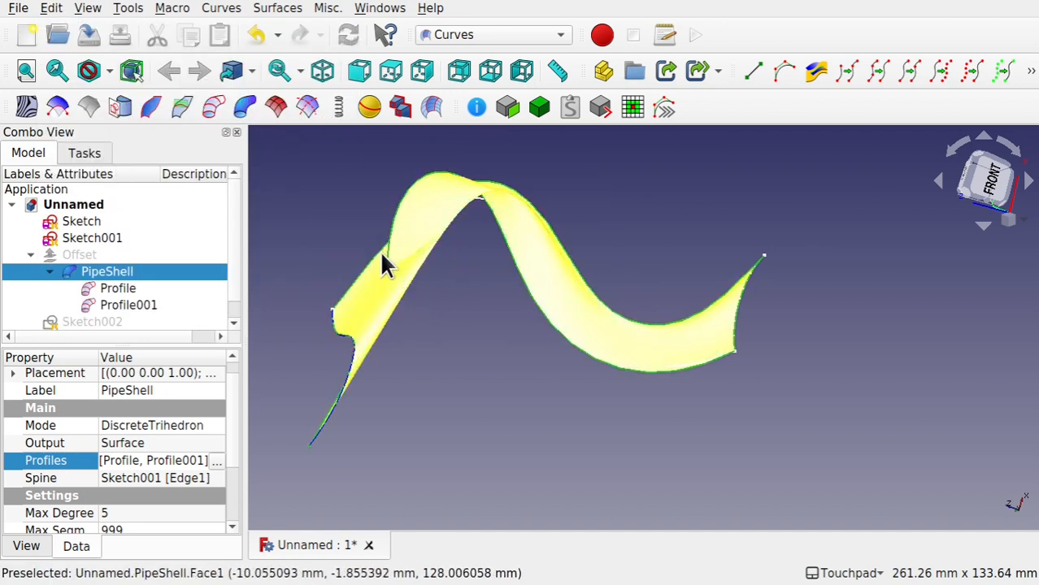
alt+drag(387, 253, 304, 235)
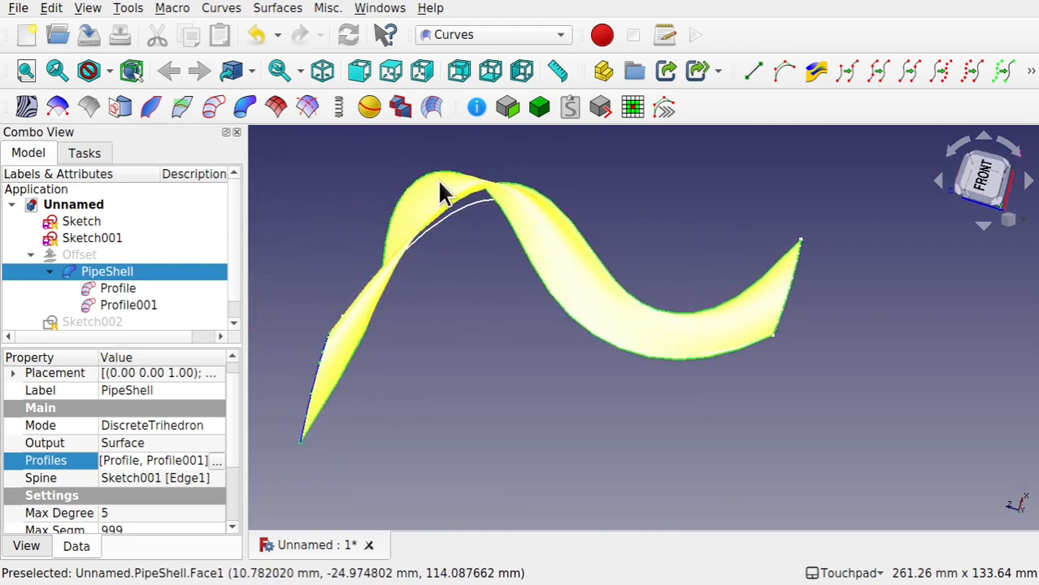
alt+drag(455, 204, 503, 252)
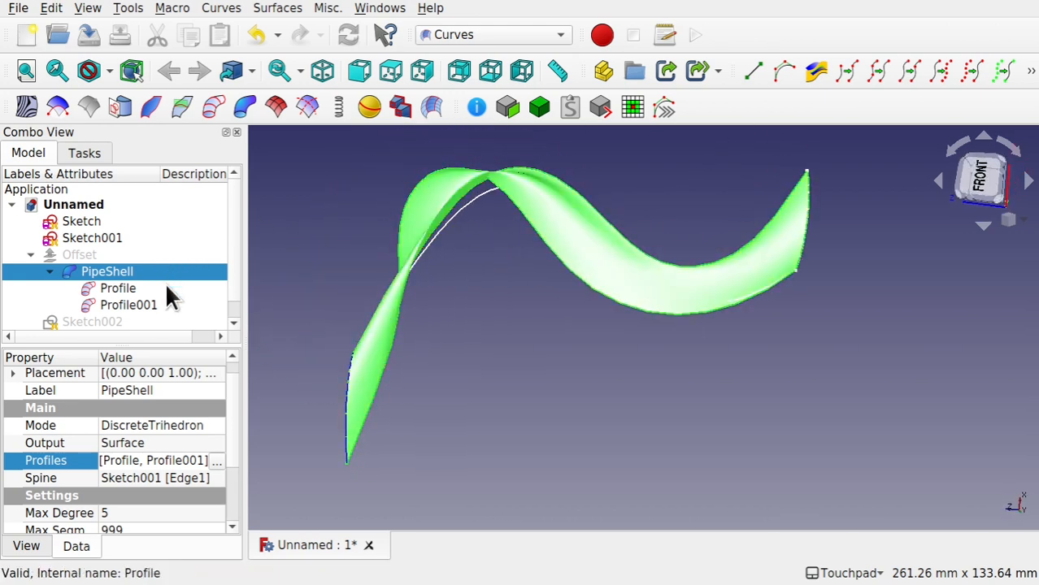
Hide the PipeShell surface and look at the path and profile curves from several angles
key(space)
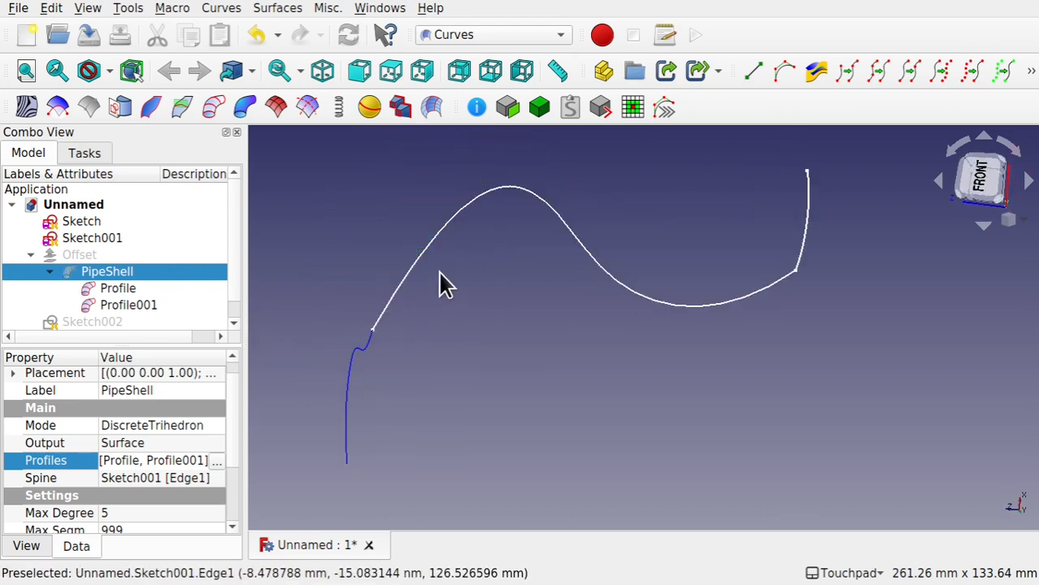
alt+drag(439, 274, 512, 293)
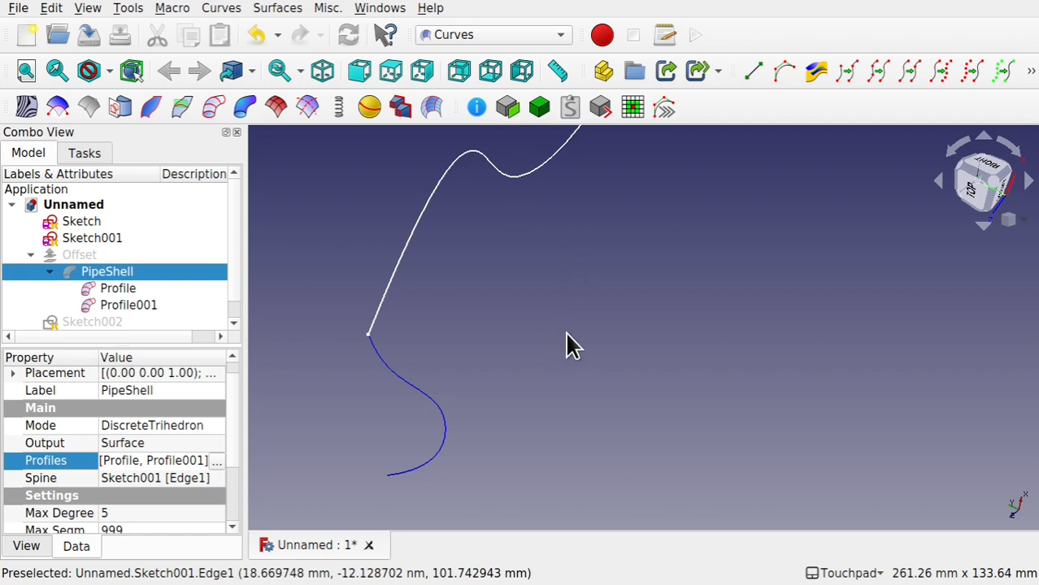
alt+drag(569, 346, 524, 286)
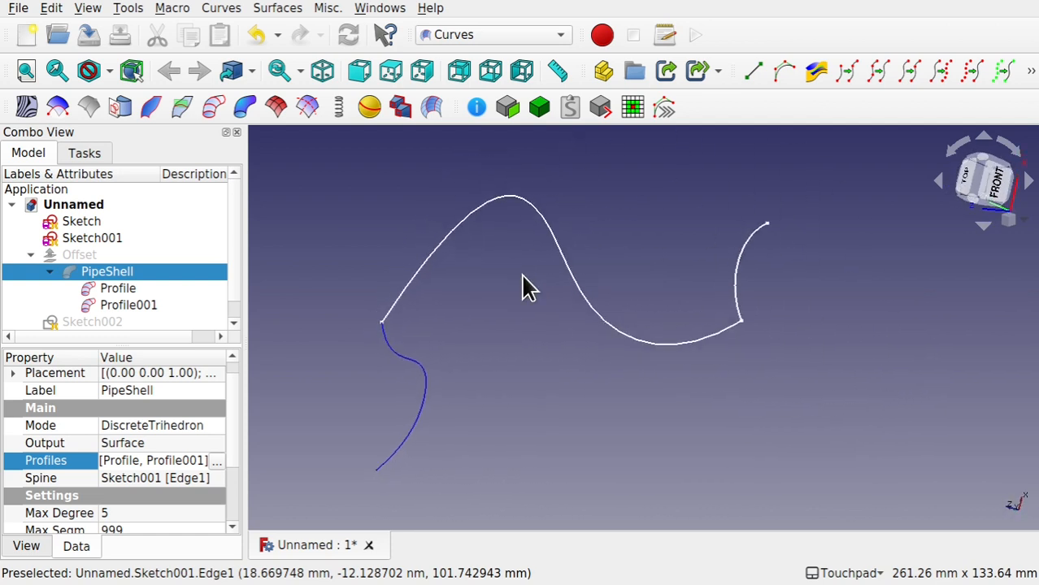
Set the placement angle of Profile001 to 164°
click(423, 404)
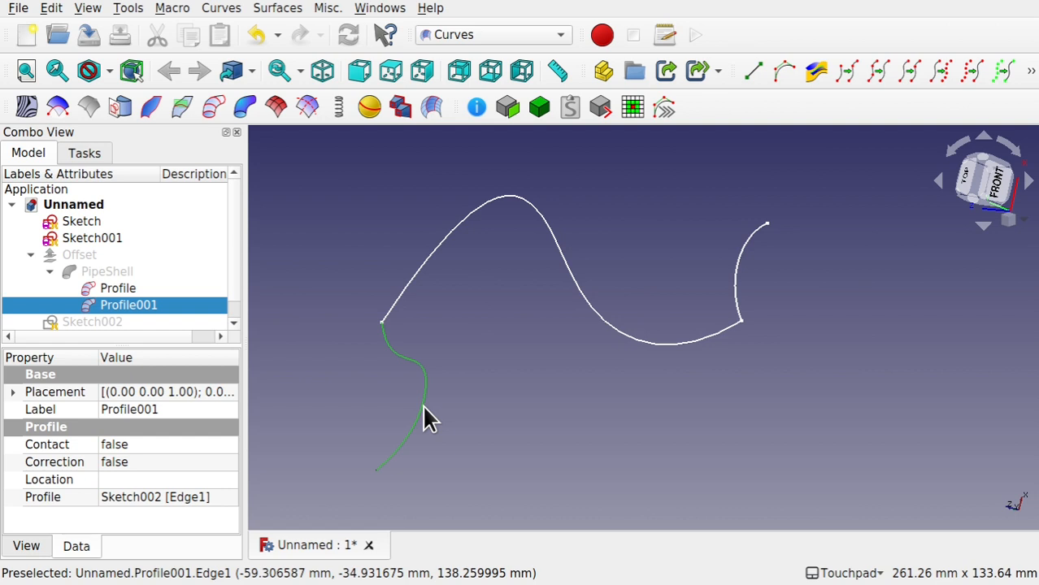
click(14, 392)
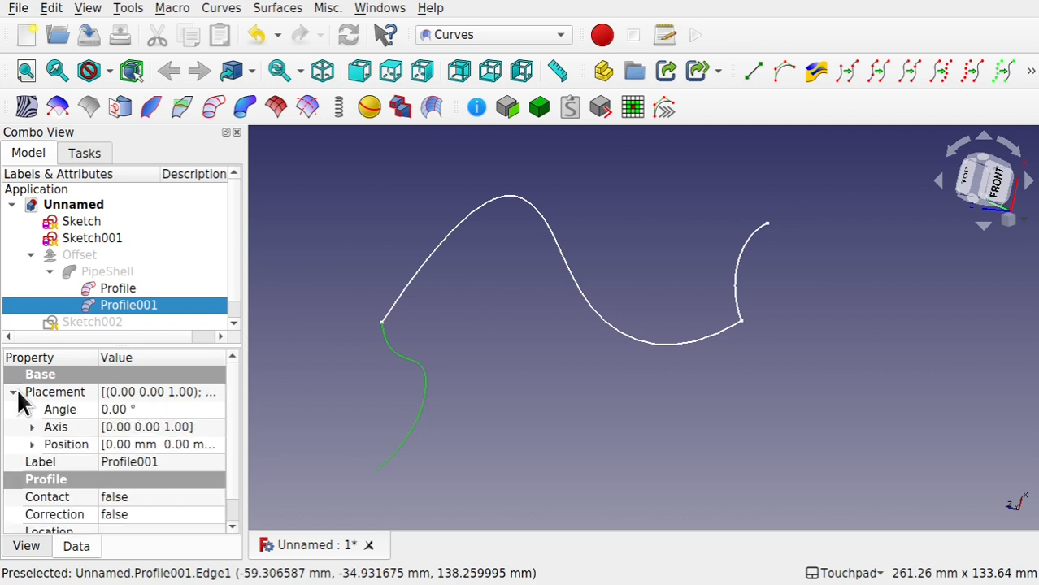
click(151, 409)
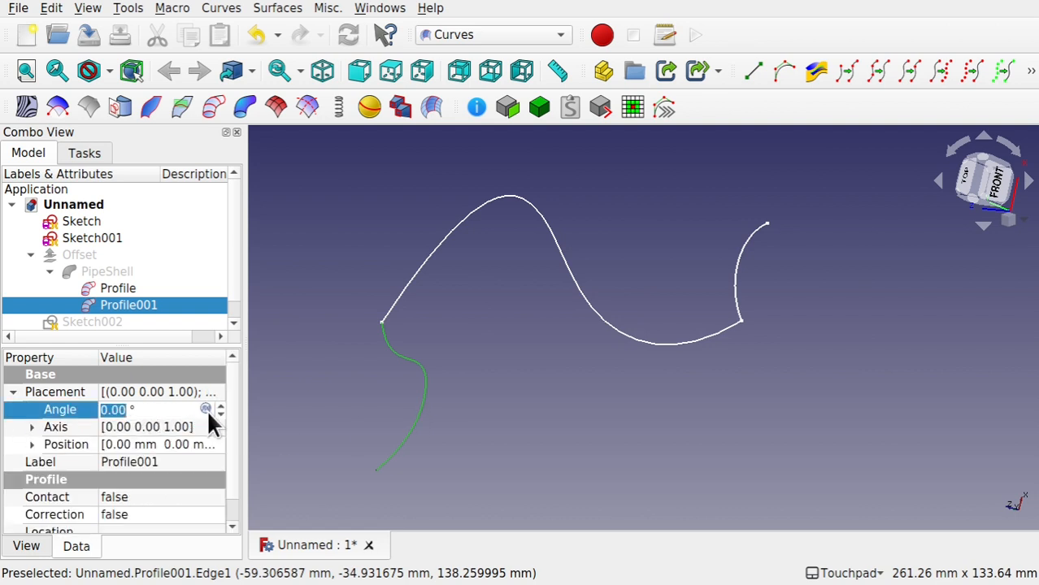
scroll(208, 414, up, 20)
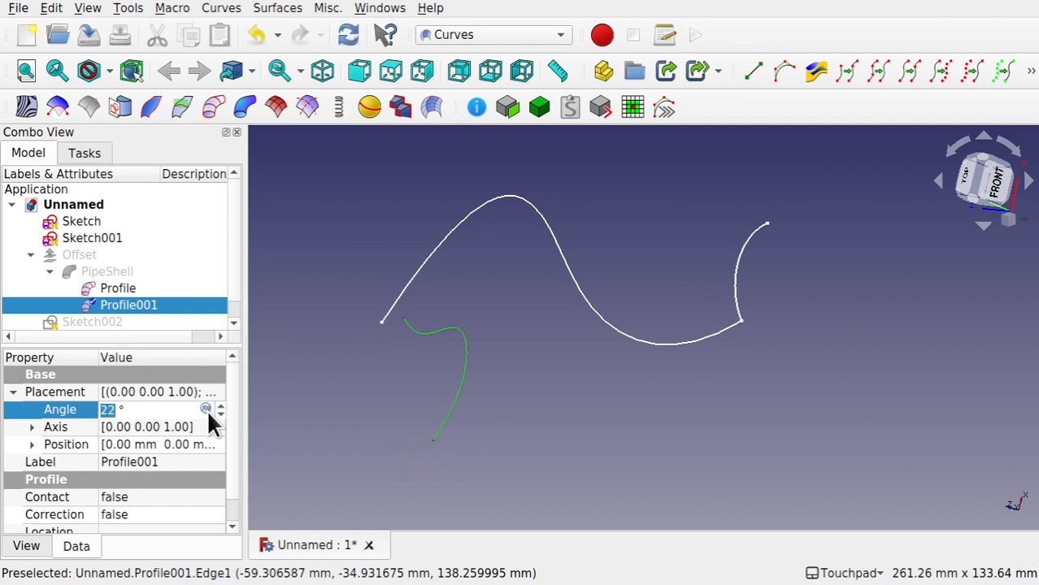
scroll(208, 415, up, 20)
scroll(208, 414, up, 20)
scroll(206, 409, up, 20)
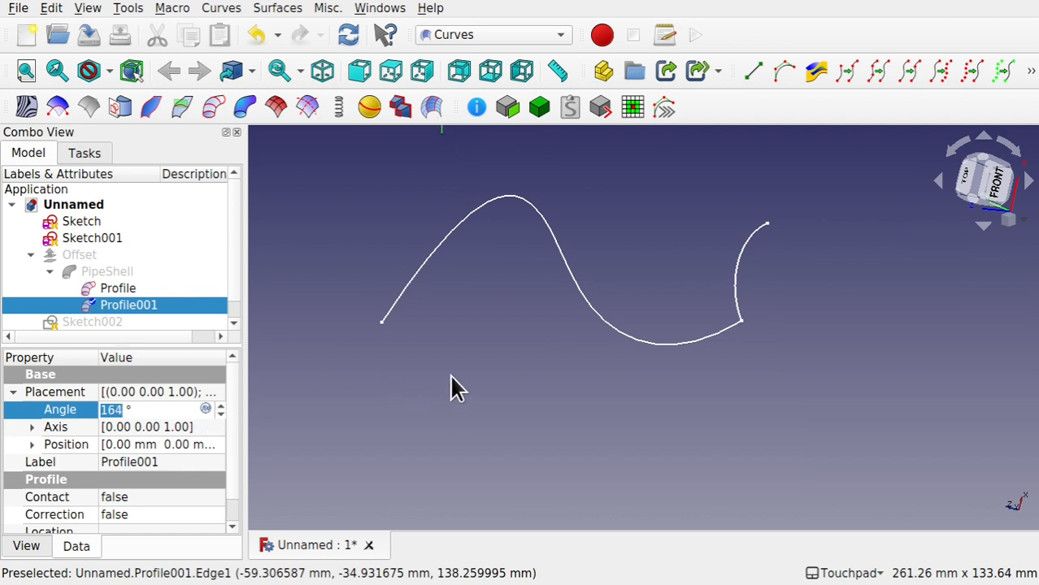
middle_drag(496, 316, 540, 470)
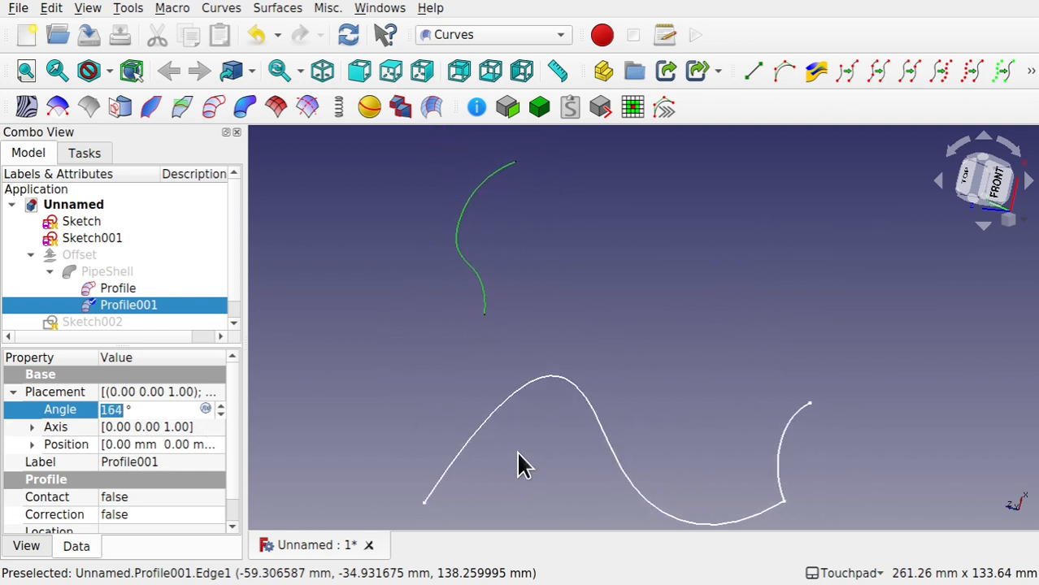
click(283, 313)
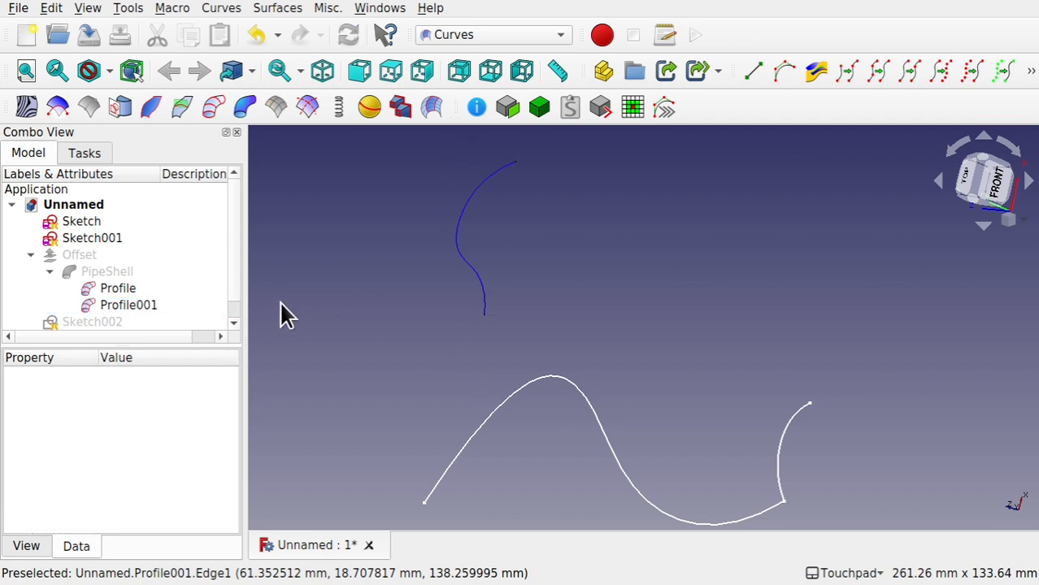
Show the PipeShell surface and examine its shape against the spine curve from several angles
click(111, 266)
key(space)
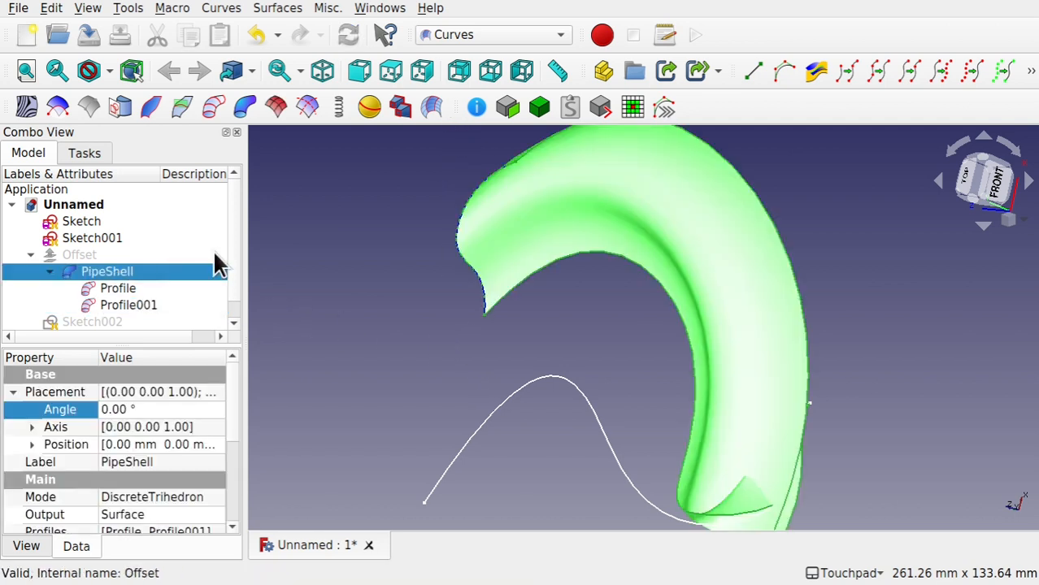
alt+drag(502, 358, 705, 485)
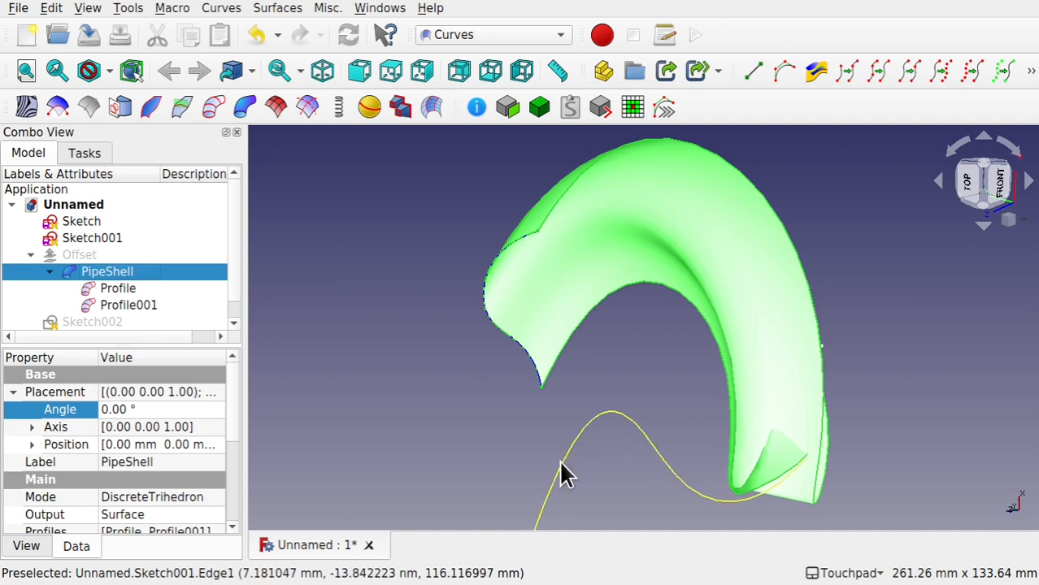
key(alt)
middle_drag(694, 433, 675, 345)
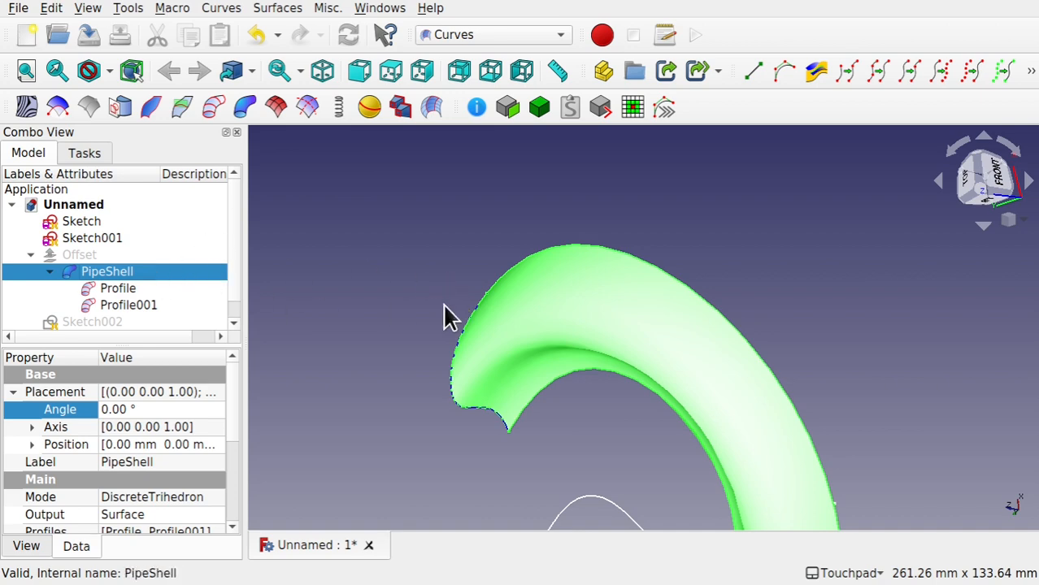
middle_drag(444, 305, 455, 508)
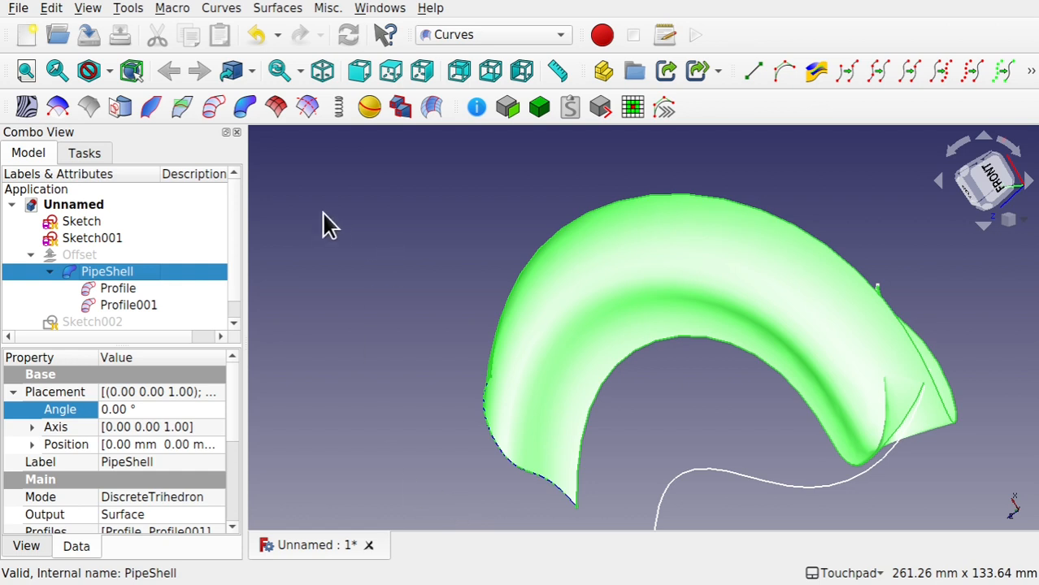
click(797, 495)
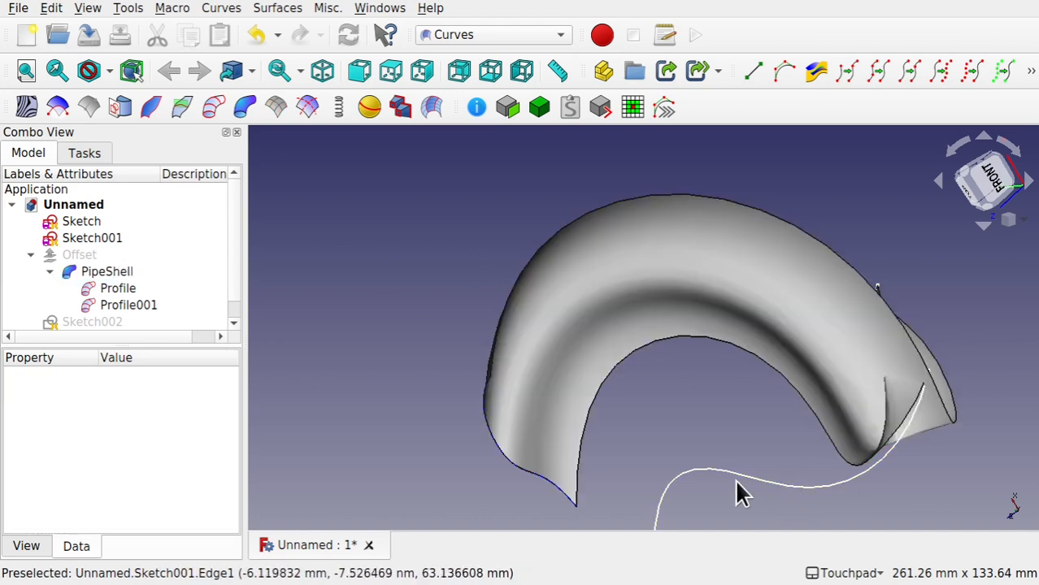
middle_drag(777, 499, 732, 355)
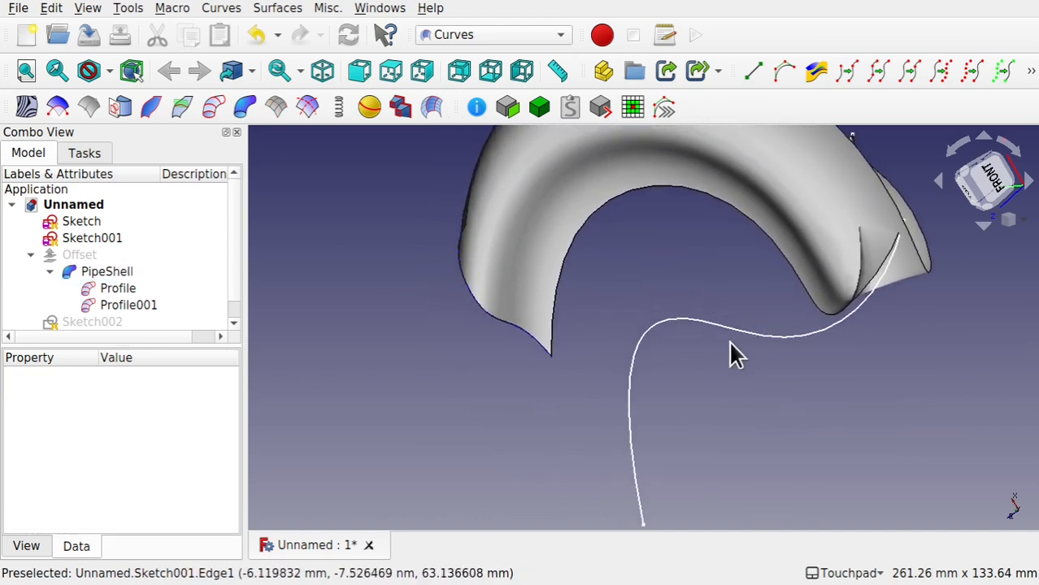
Delete all objects in the document, from Sketch through Sketch002, including the Offset and PipeShell
click(90, 206)
click(81, 223)
scroll(232, 301, down, 1)
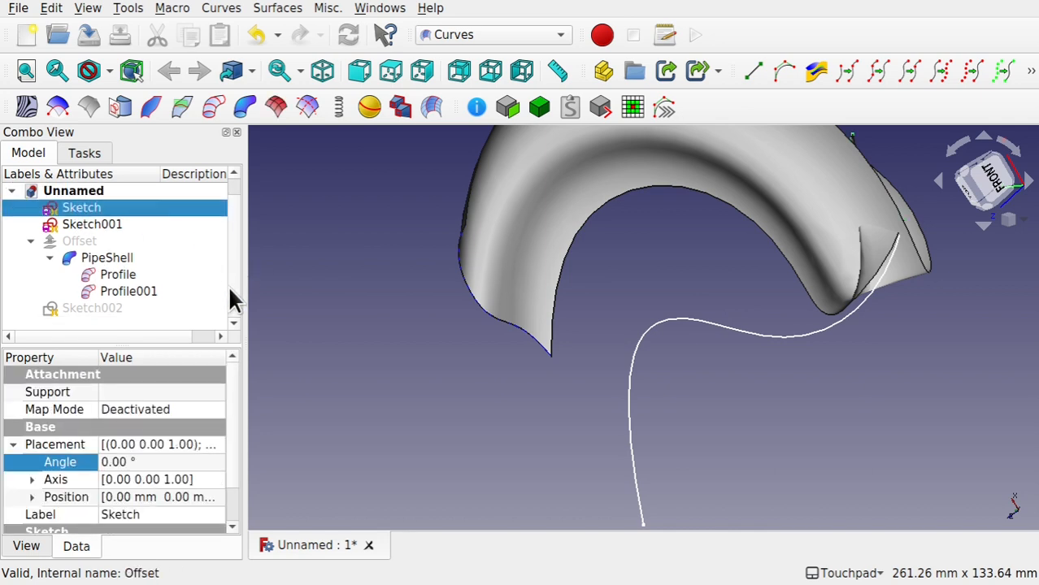
shift+click(86, 310)
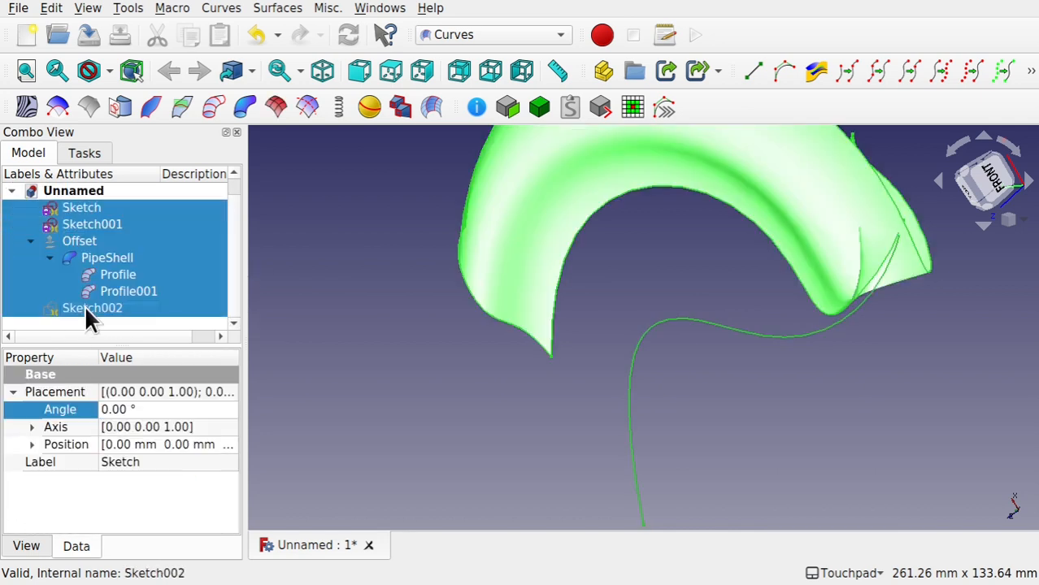
key(Delete)
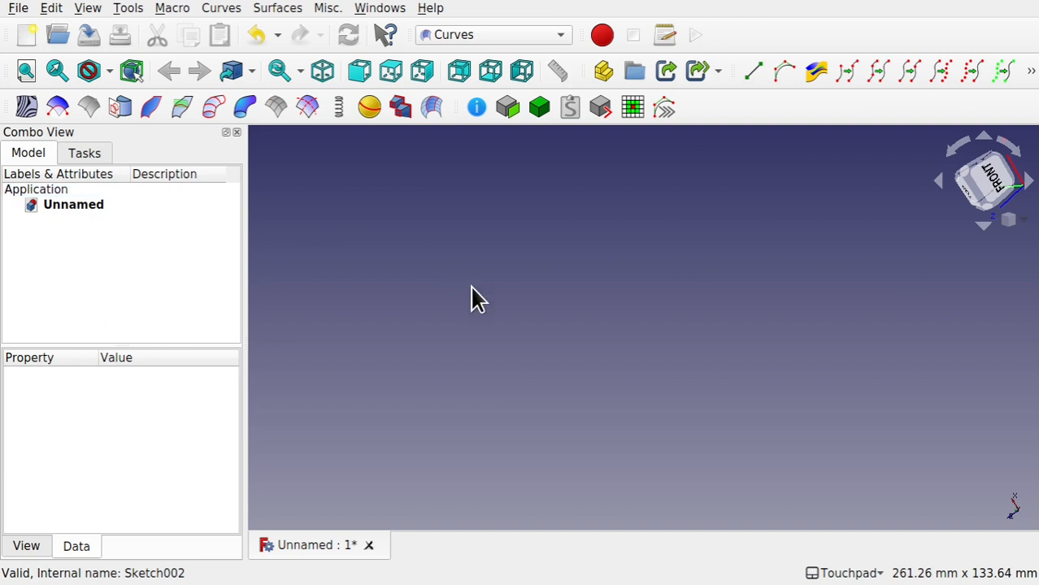
Switch to the Sketcher workbench and create a new sketch on the XY-Plane
click(479, 35)
click(450, 373)
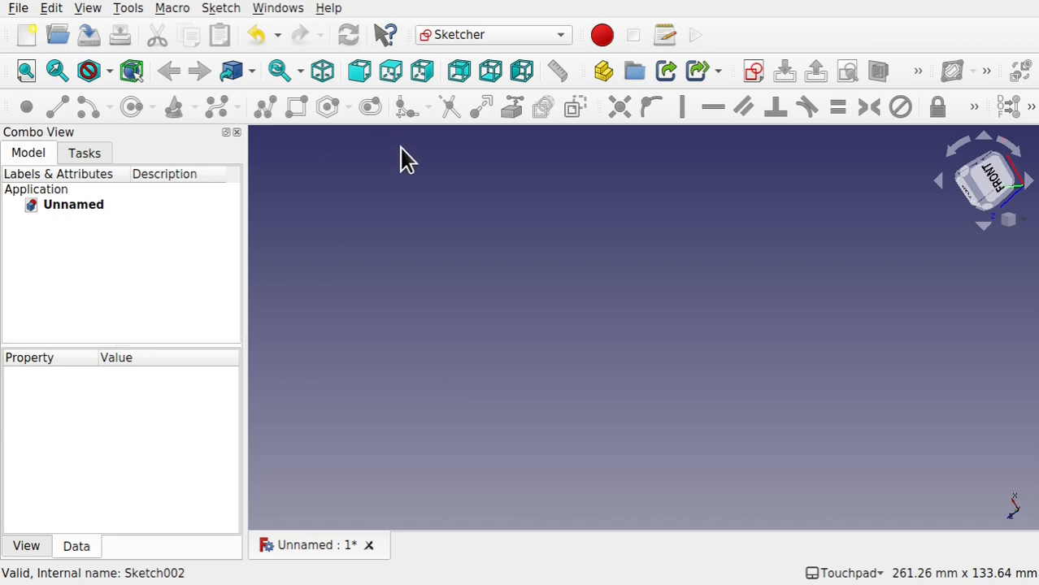
click(753, 72)
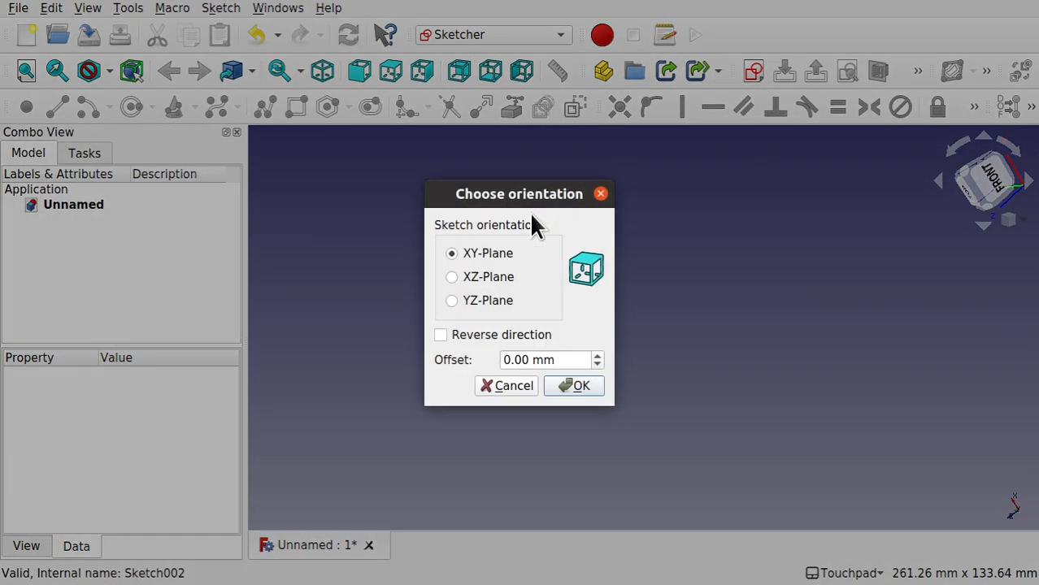
click(574, 389)
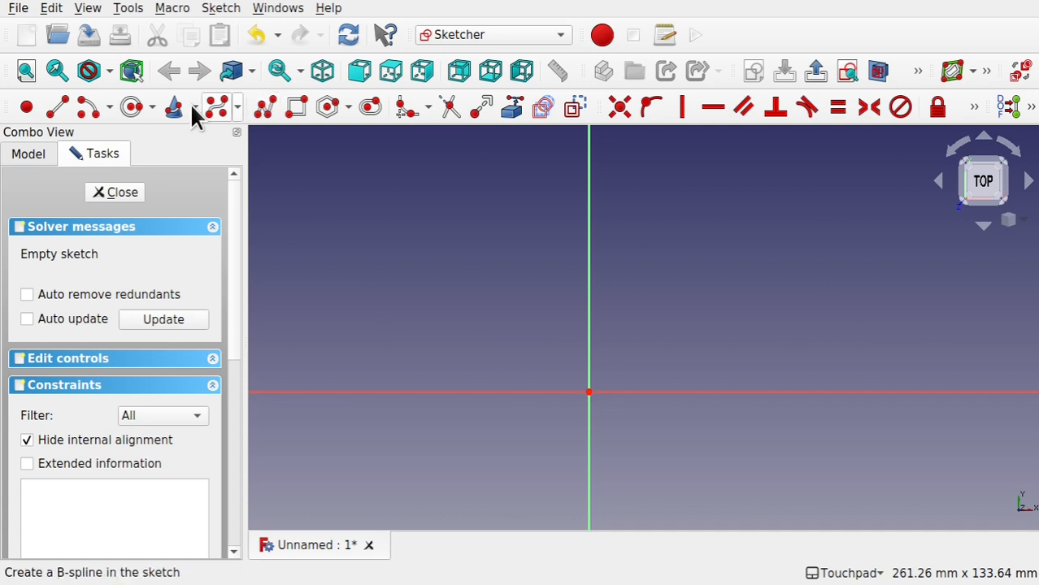
Draw a regular hexagon centred on the origin and close the sketch
click(130, 106)
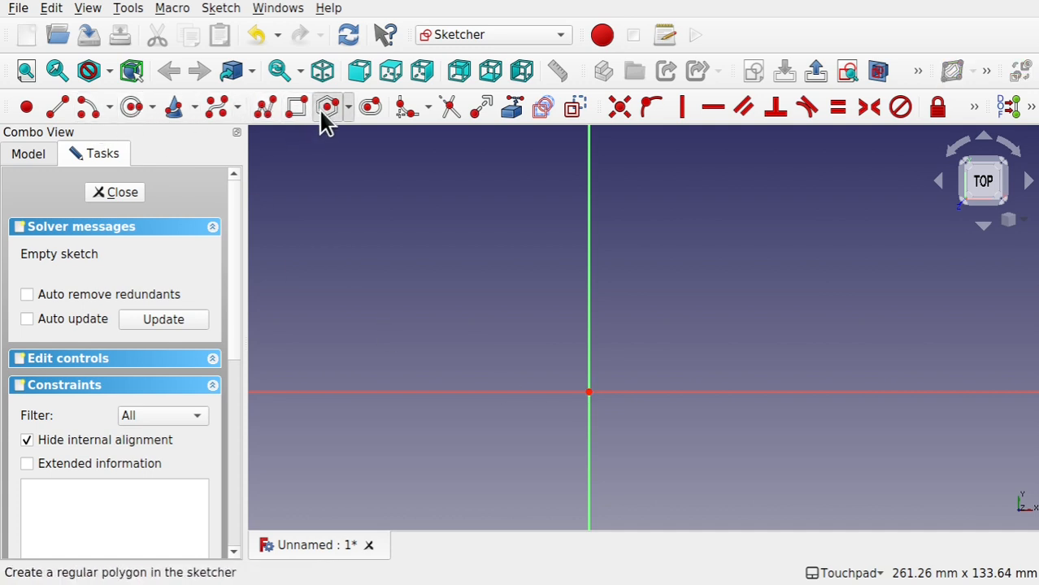
click(589, 393)
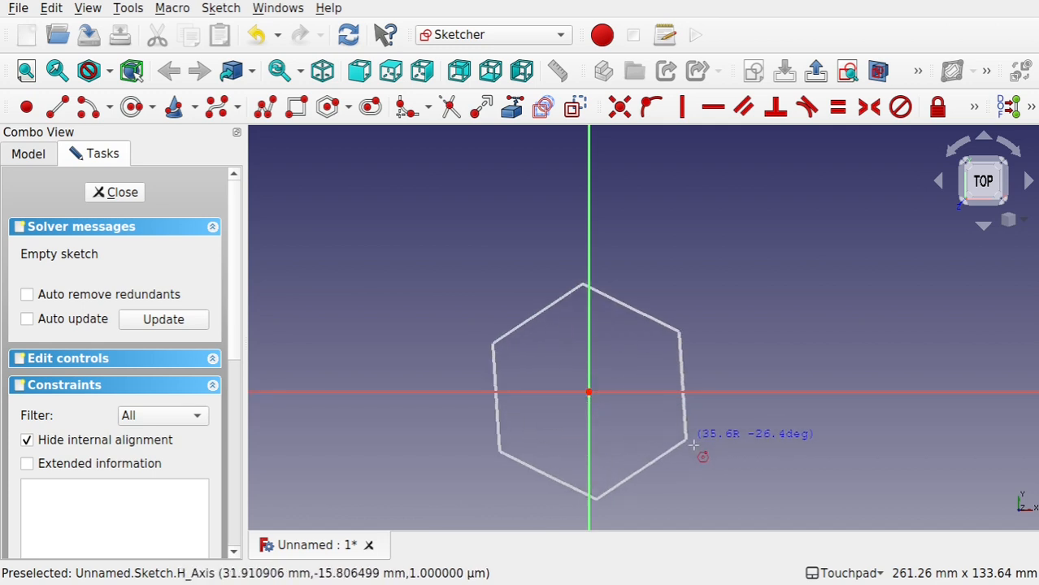
click(728, 474)
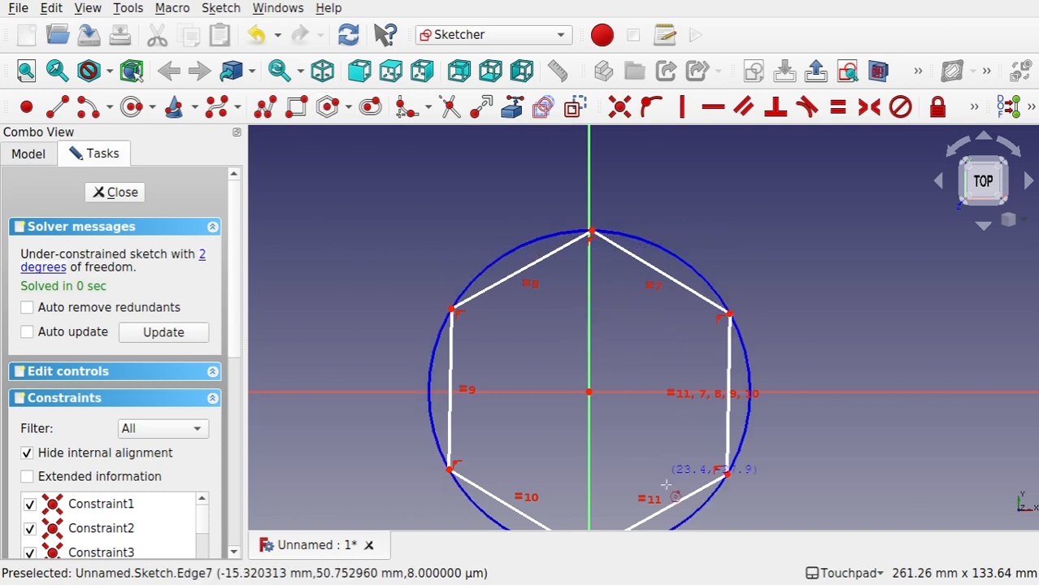
click(114, 193)
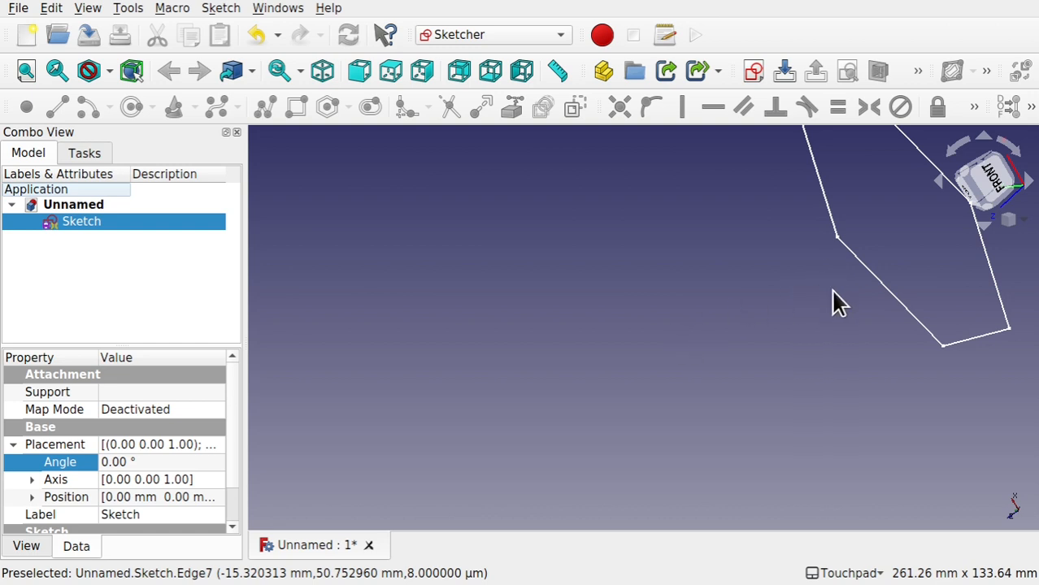
Set the hexagon sketch's Point Size to 11.00
alt+drag(833, 291, 522, 380)
click(993, 185)
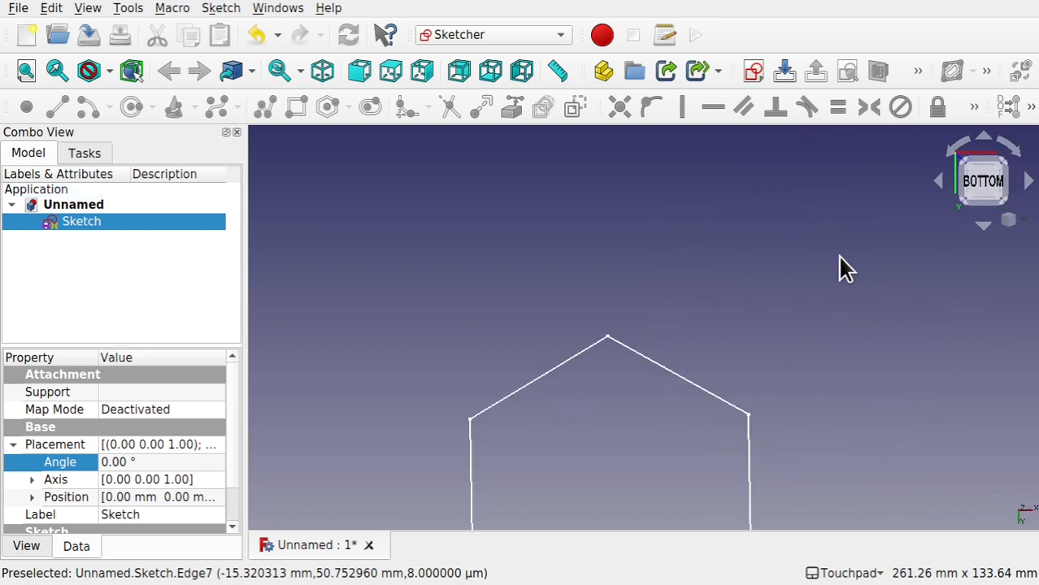
shift+drag(709, 452, 710, 280)
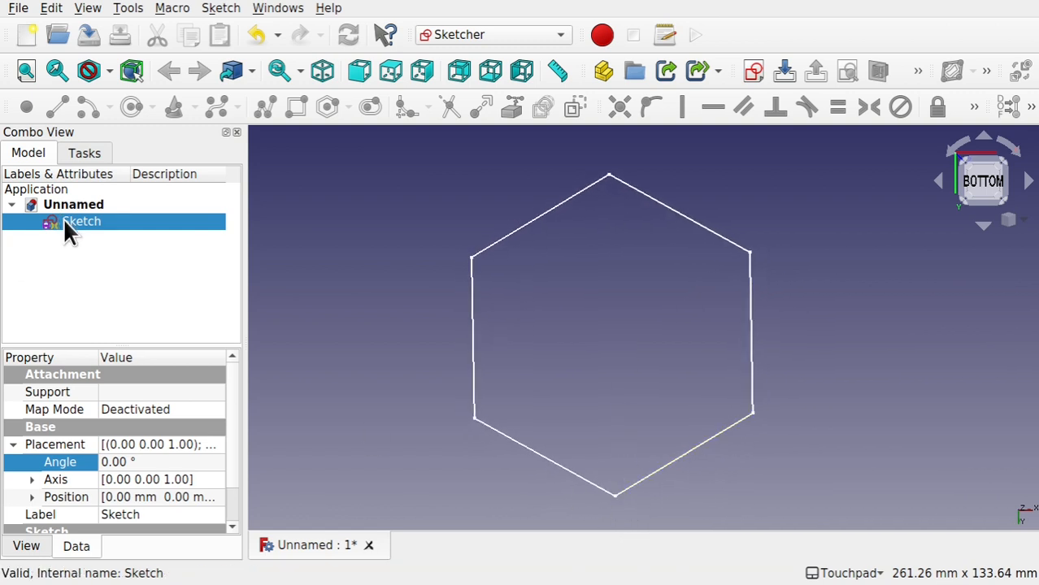
click(26, 546)
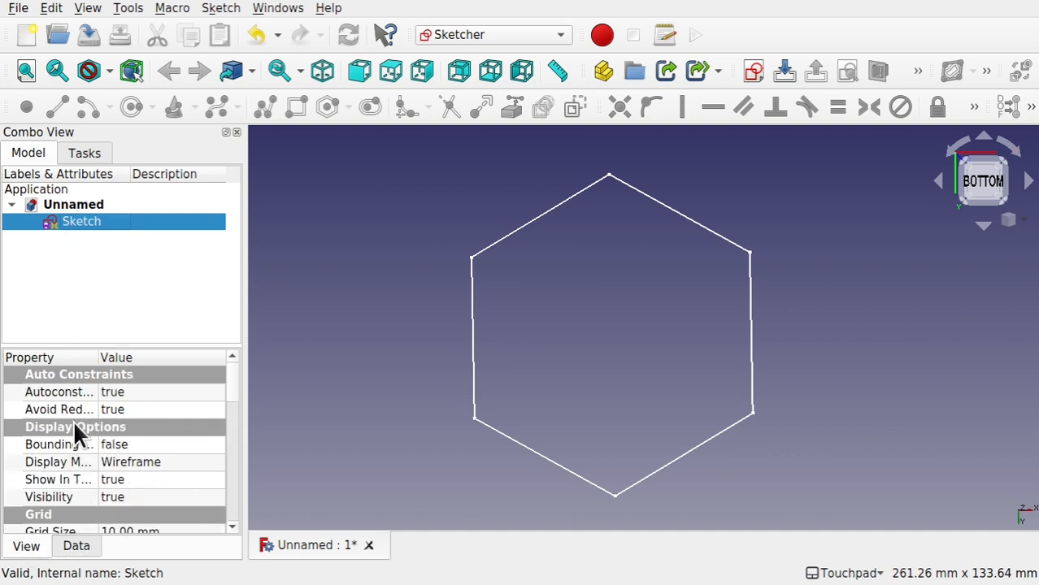
drag(231, 397, 218, 480)
double_click(150, 441)
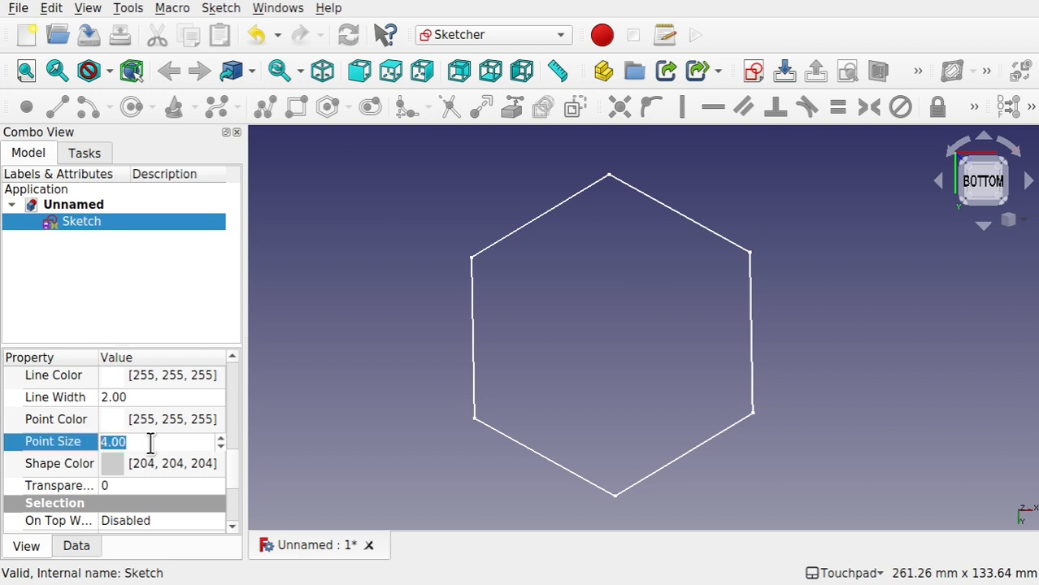
scroll(151, 441, up, 4)
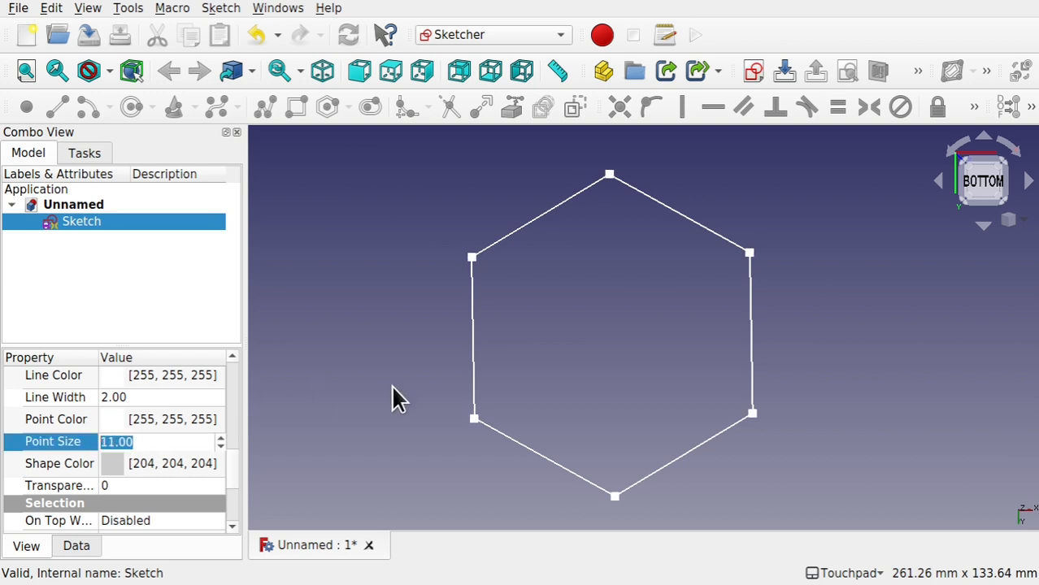
click(392, 398)
Create a new sketch attached to the hexagon vertex near the positive Y axis, using the Translate method
click(614, 497)
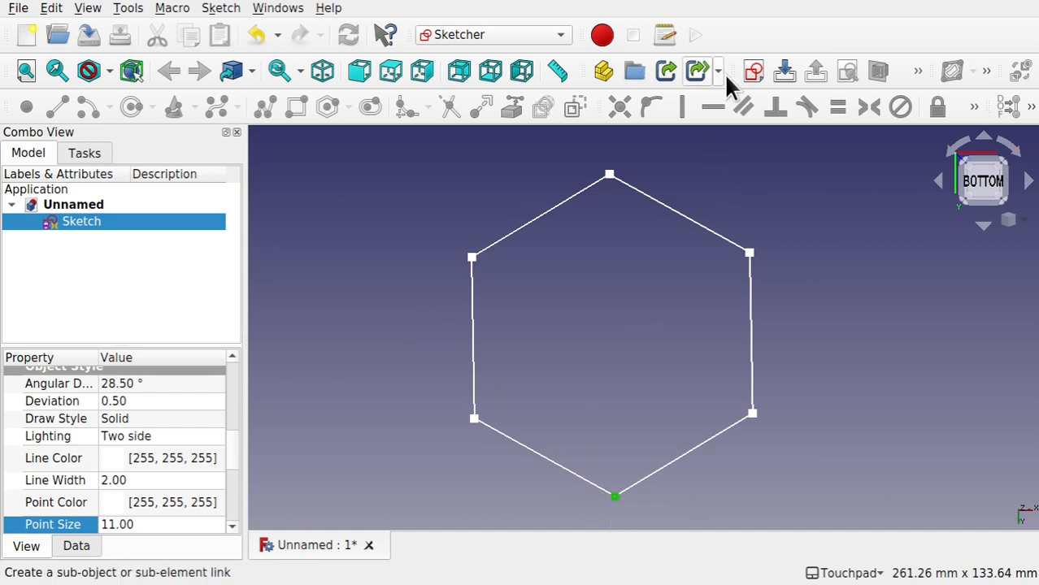
click(752, 70)
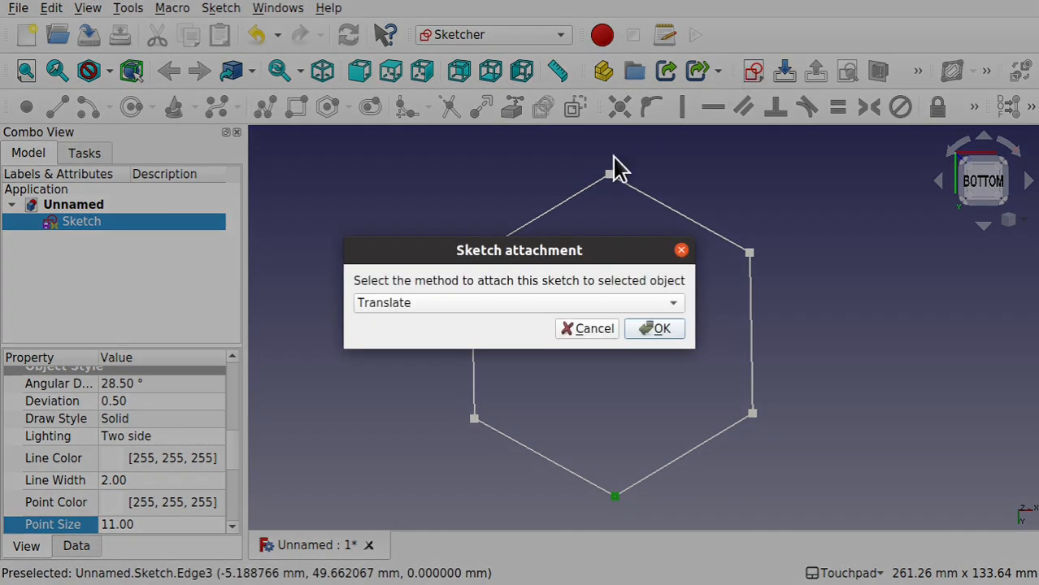
click(556, 302)
click(556, 303)
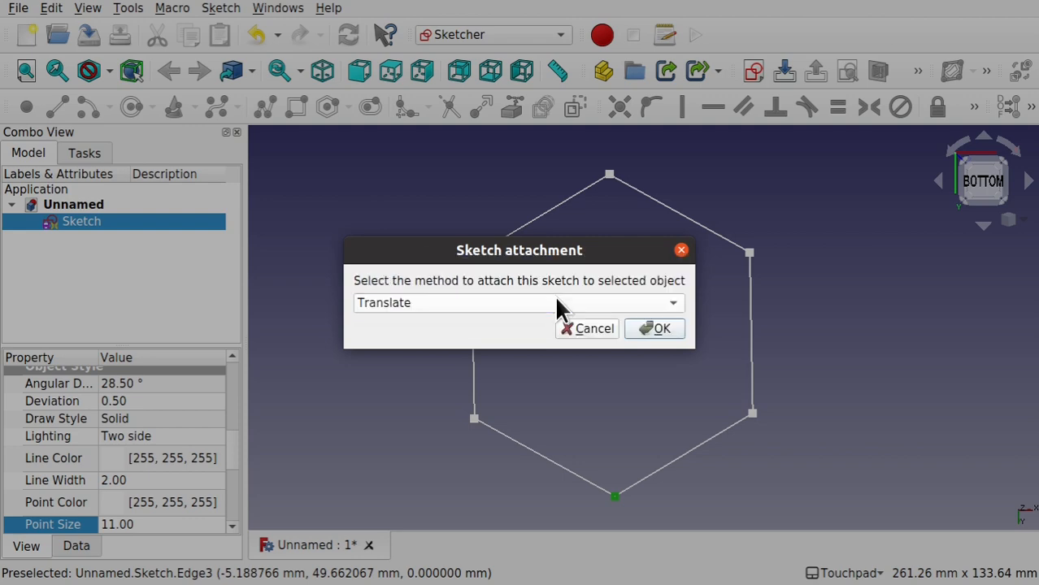
click(660, 327)
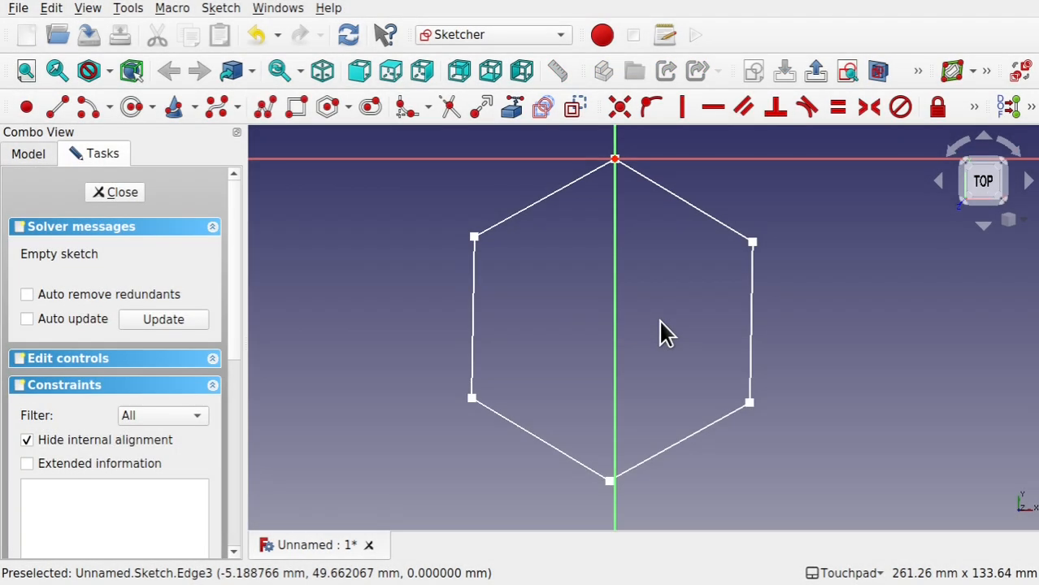
Draw a B-spline with four control points from the sketch origin, bulging toward negative X and ending about 34 mm up near the vertical axis
mouse_move(529, 275)
shift+mouse_down()
mouse_move(598, 269)
mouse_move(563, 259)
mouse_move(553, 279)
shift+mouse_up()
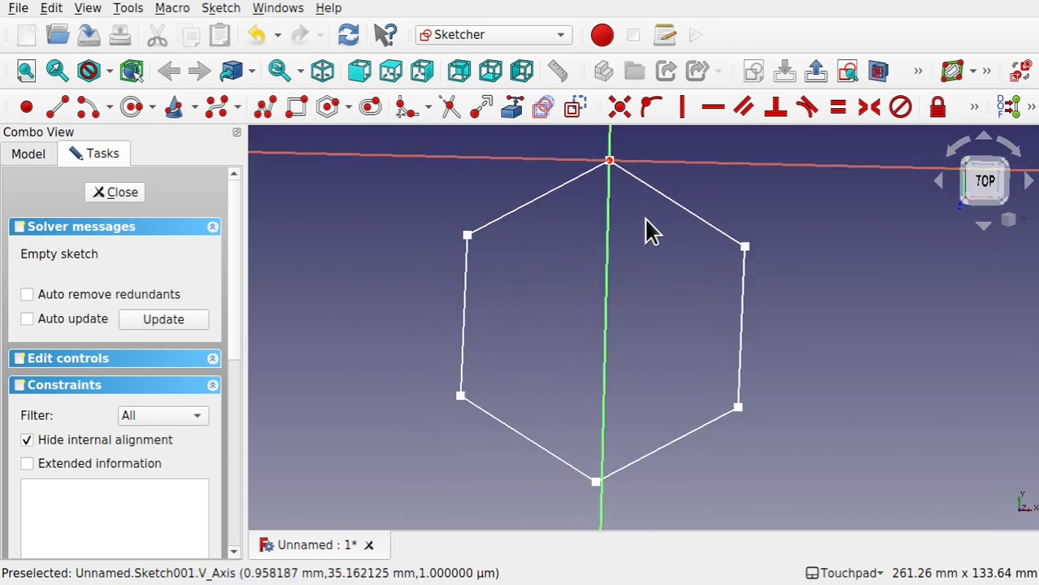
shift+drag(645, 219, 643, 370)
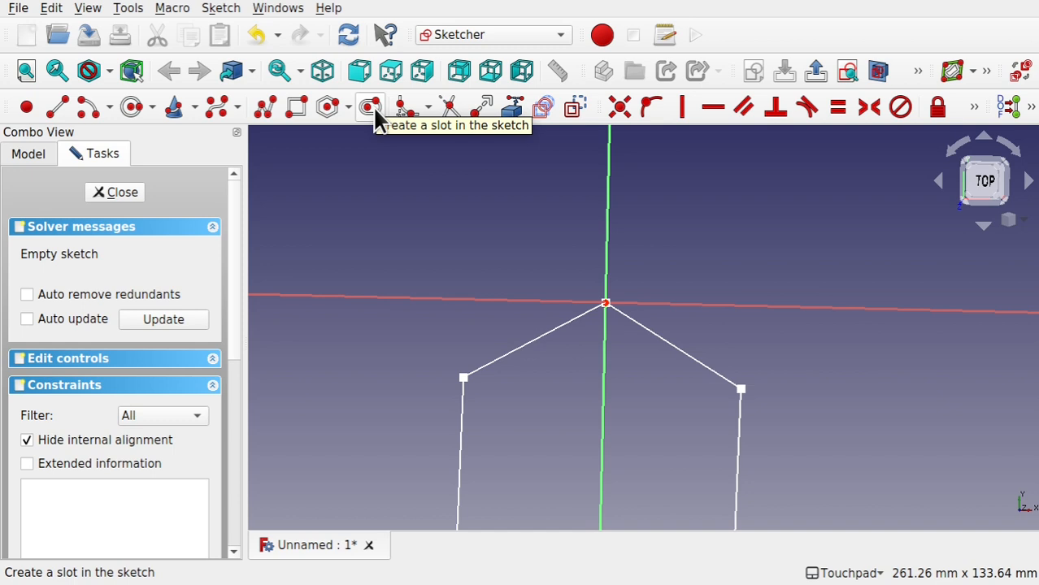
click(214, 108)
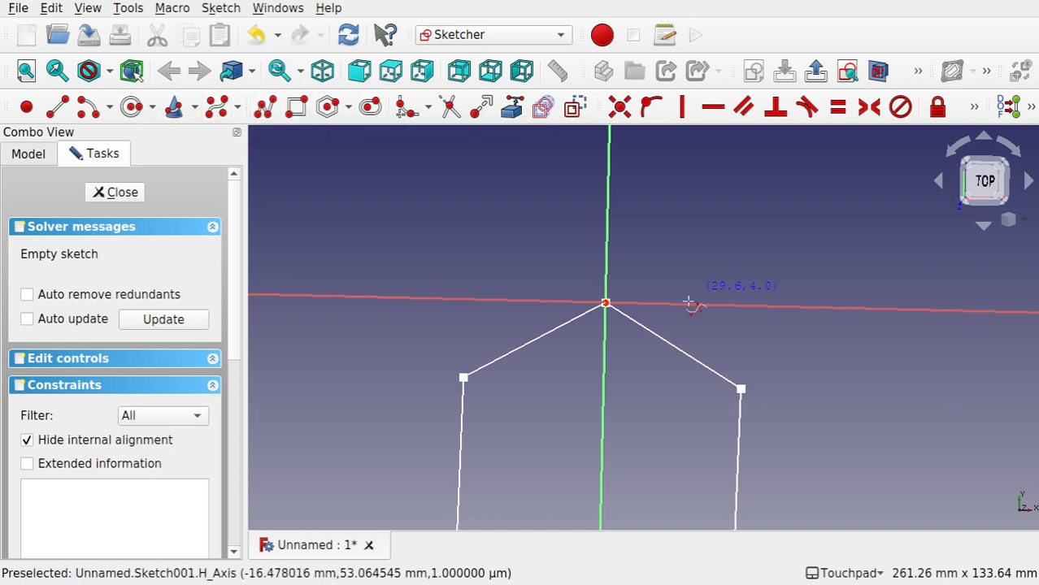
click(606, 304)
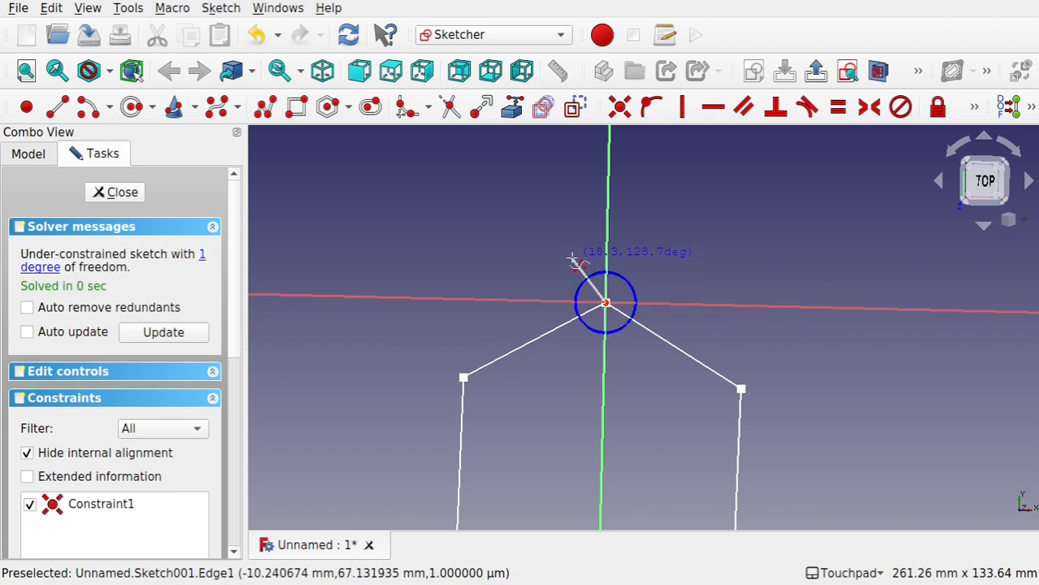
click(572, 258)
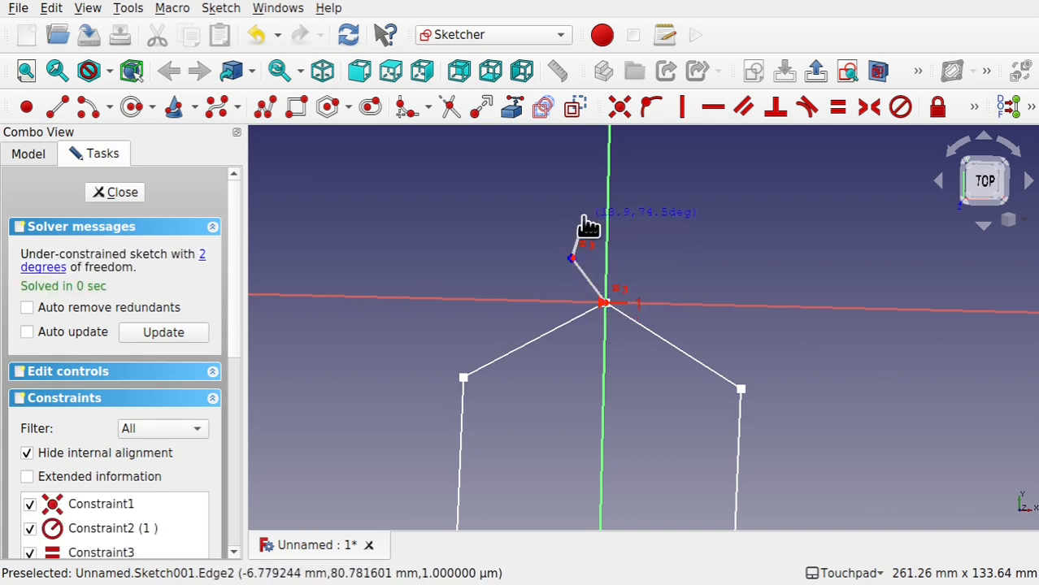
click(583, 218)
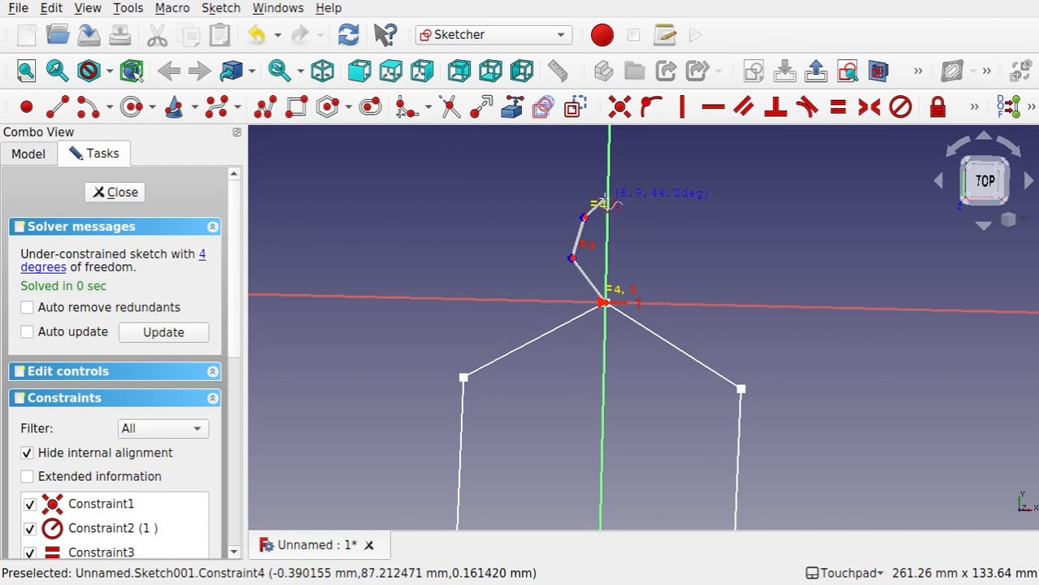
click(603, 202)
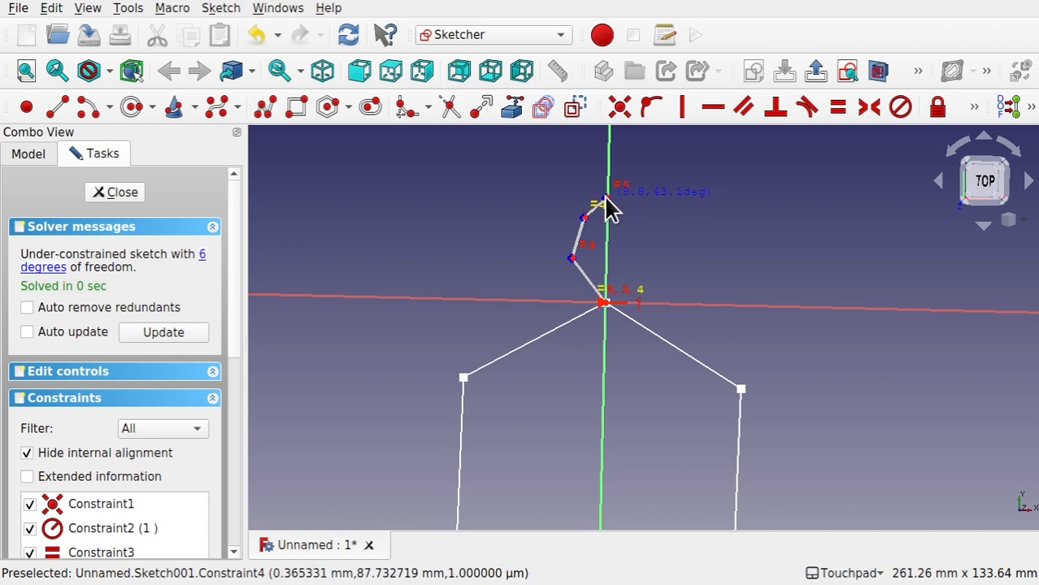
right_click(603, 202)
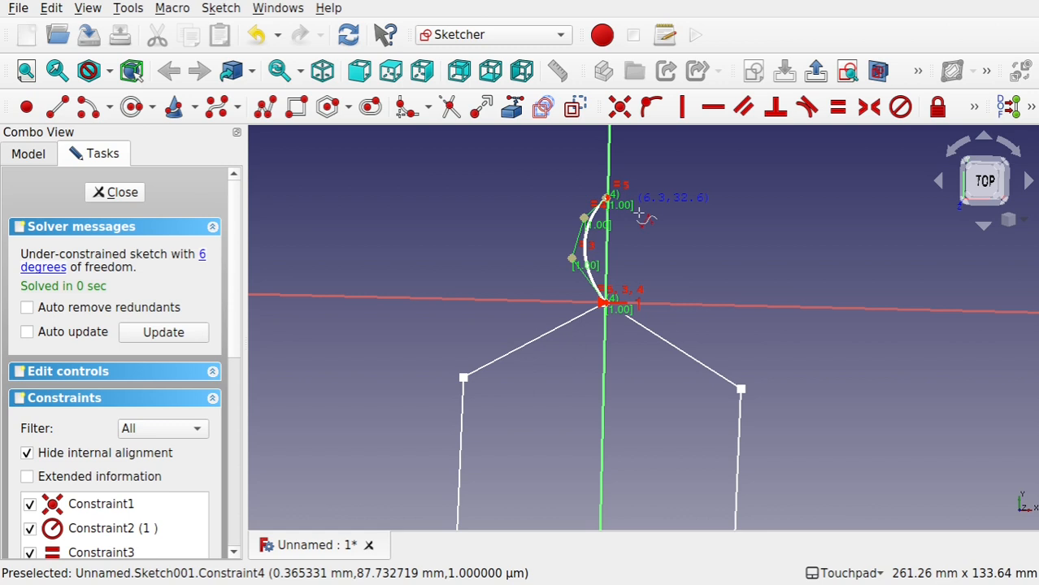
right_click(602, 245)
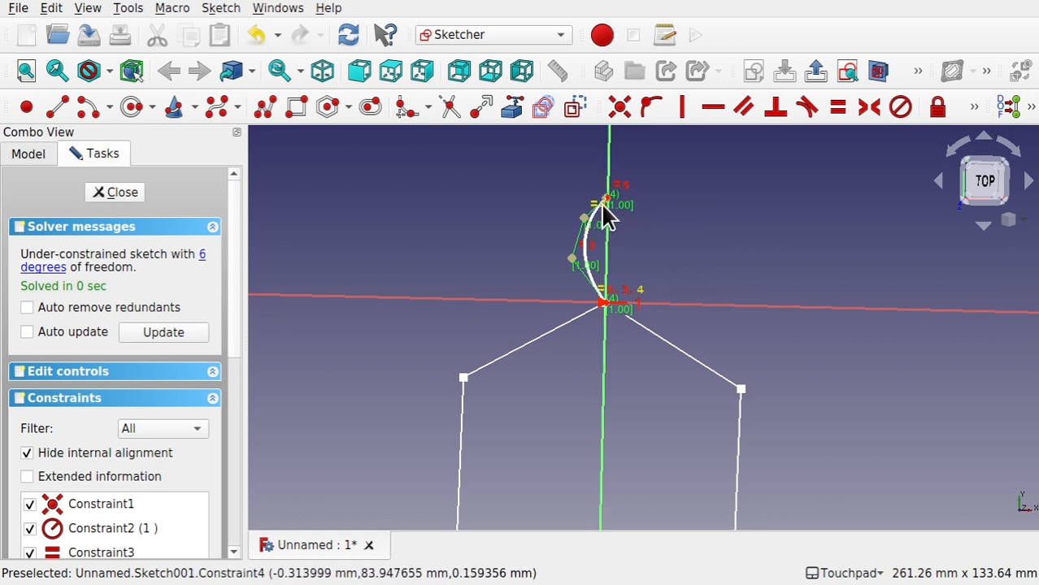
Reshape the B-spline into a shorter S-curve by moving its control points, with its upper end about 12.7 mm above the sketch origin
scroll(603, 204, up, 4)
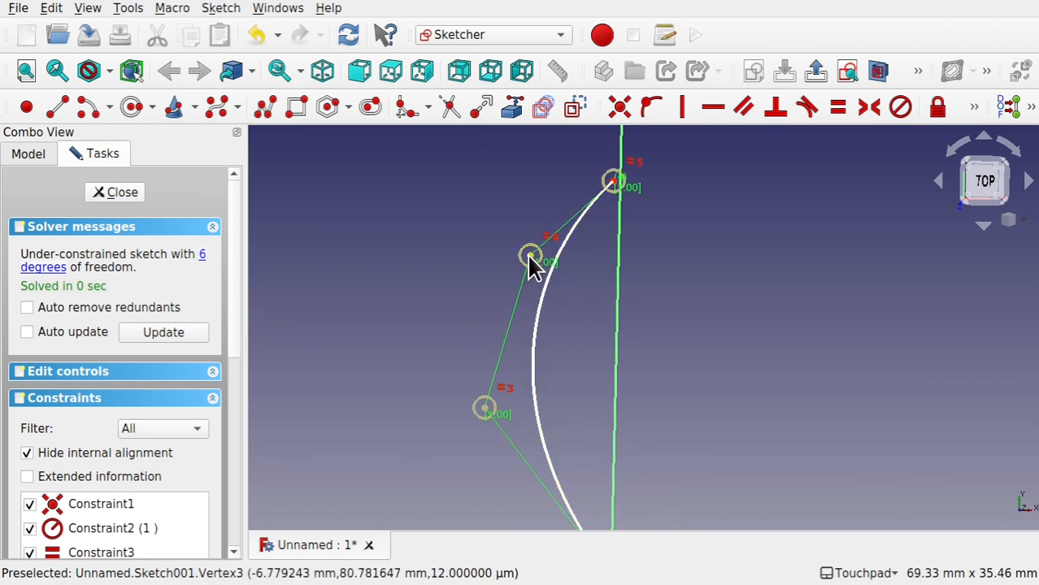
drag(530, 257, 601, 433)
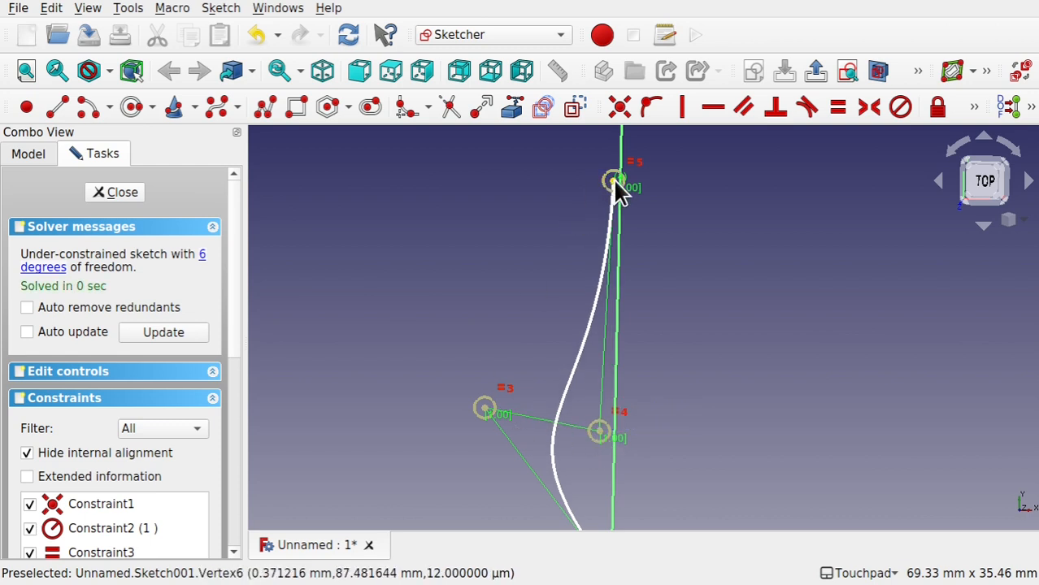
drag(616, 187, 612, 325)
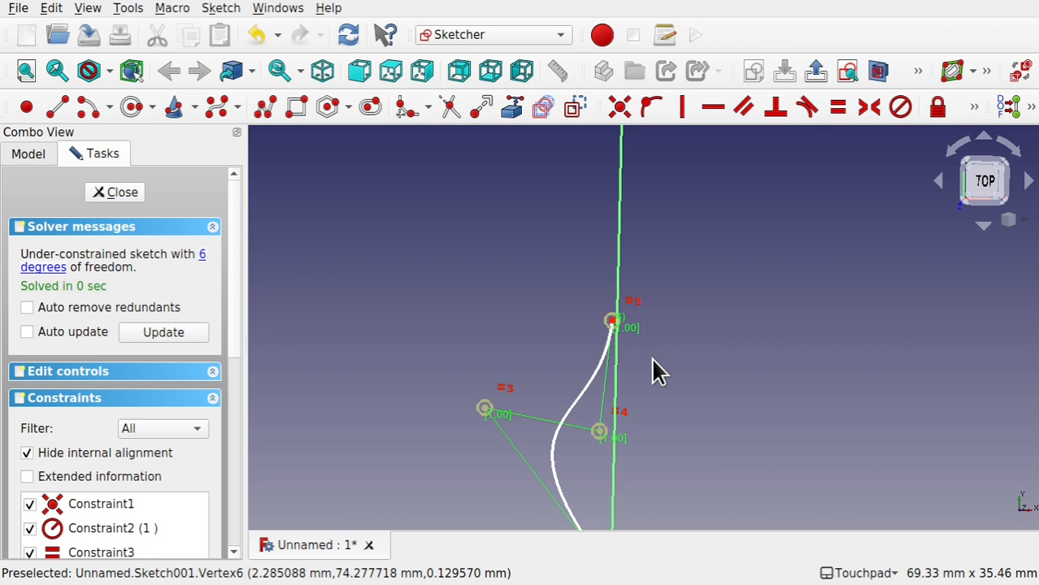
scroll(659, 371, down, 2)
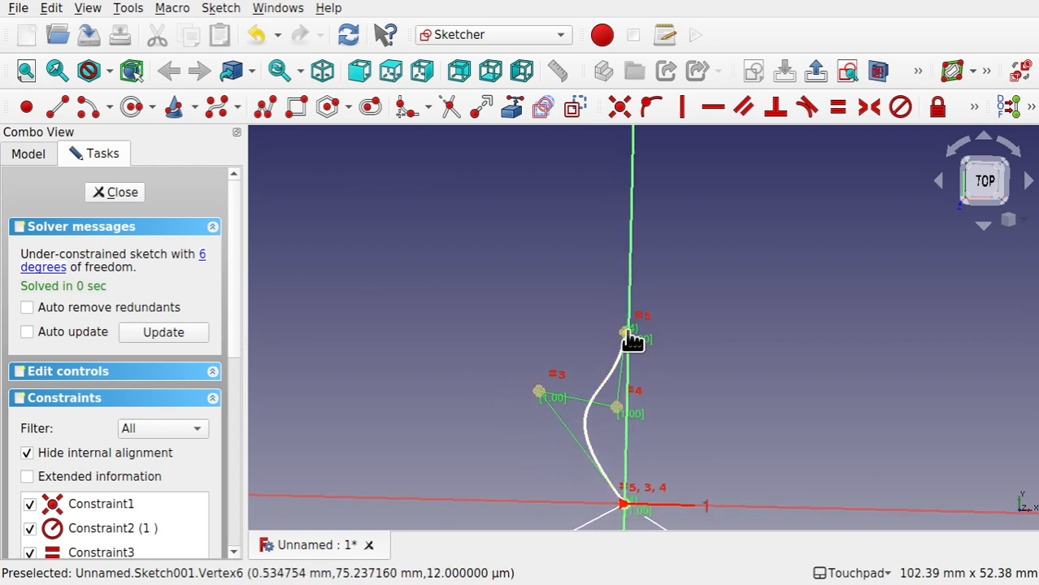
drag(632, 341, 623, 377)
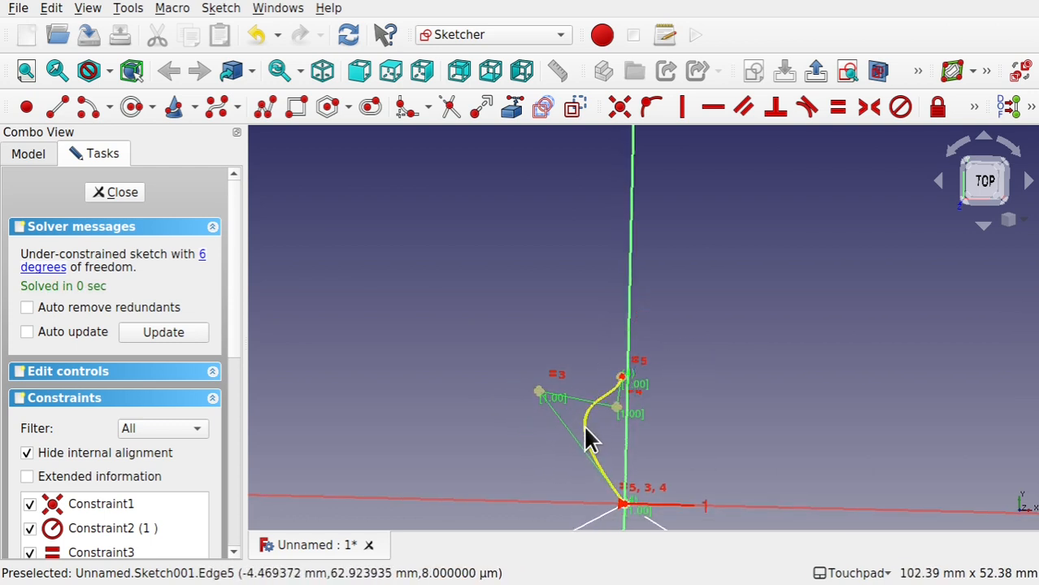
drag(587, 437, 590, 465)
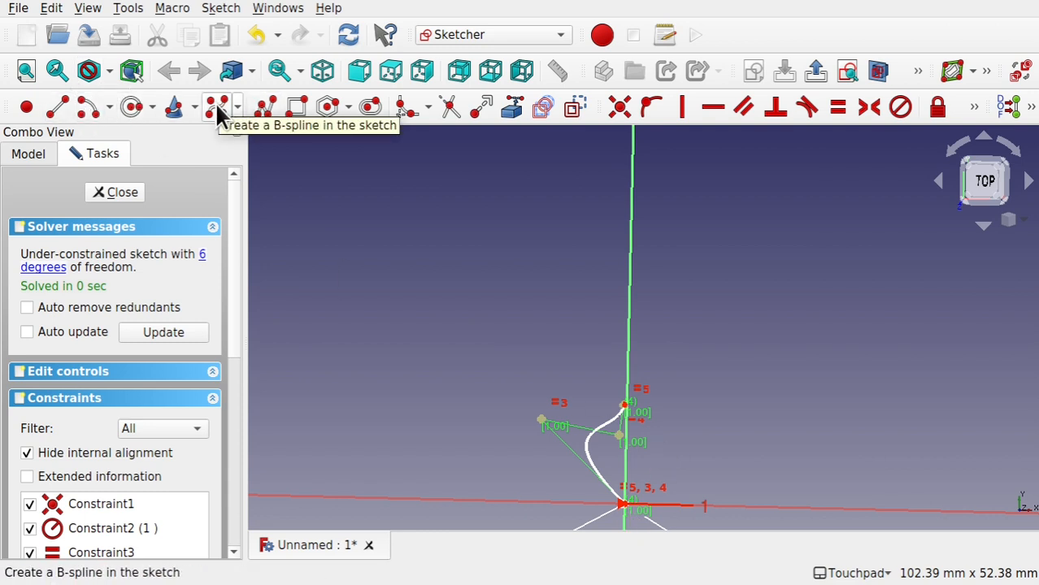
Join the B-spline's two ends with an end-points-and-rim-point arc bulging slightly toward positive X, and close the sketch
click(108, 101)
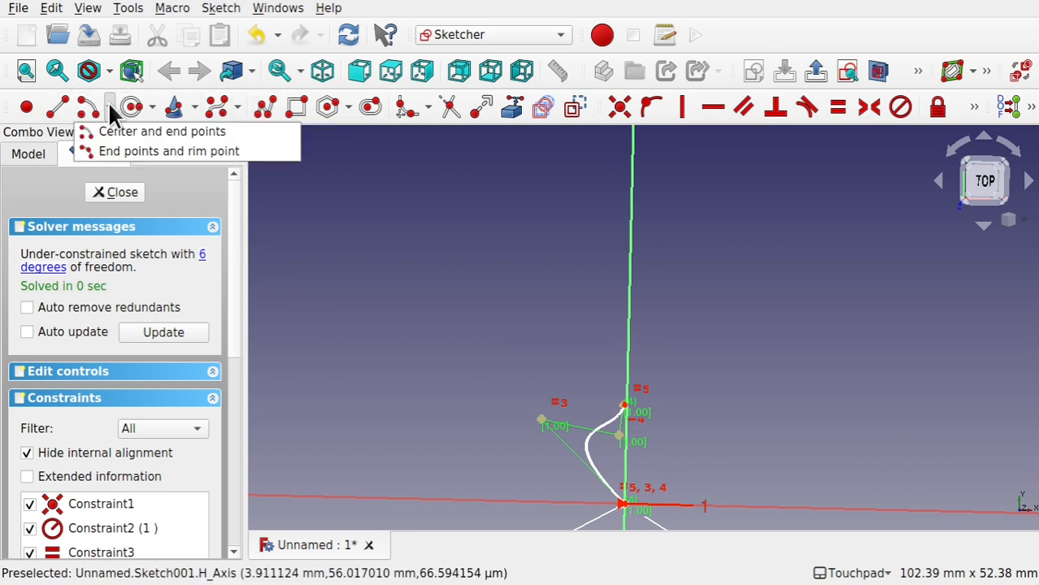
click(91, 153)
scroll(646, 462, up, 3)
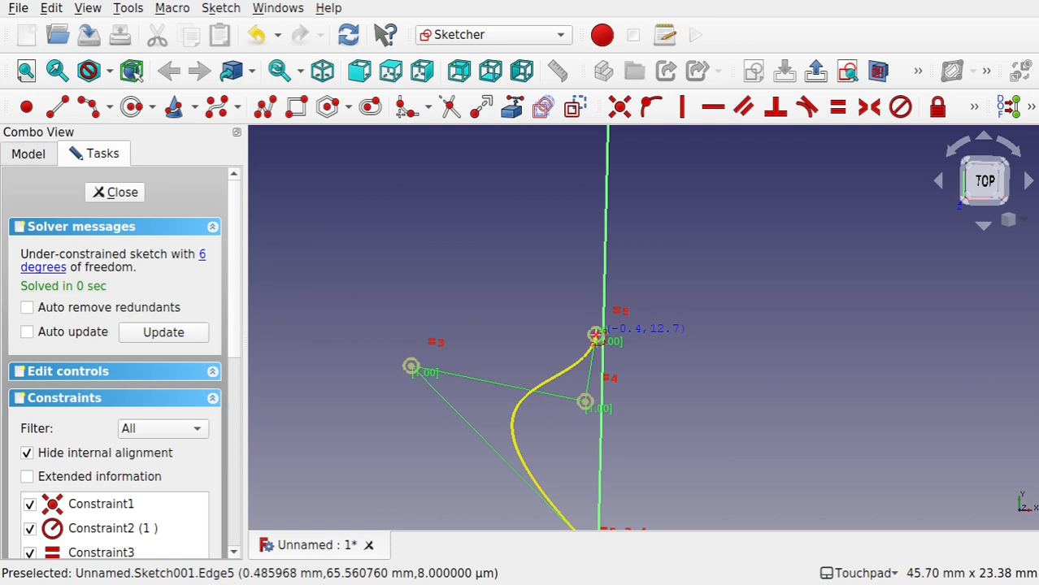
scroll(596, 334, up, 5)
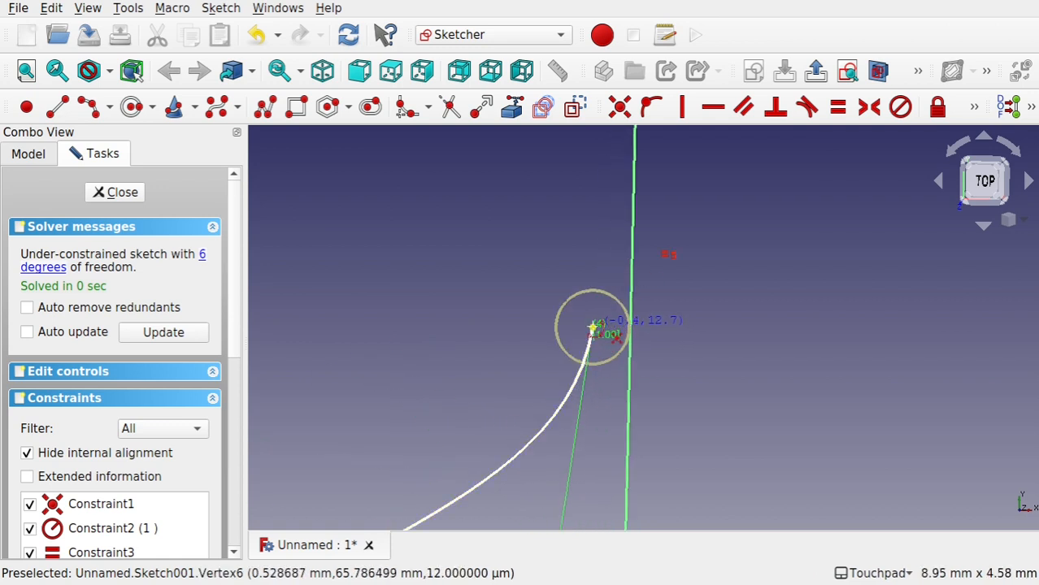
click(592, 329)
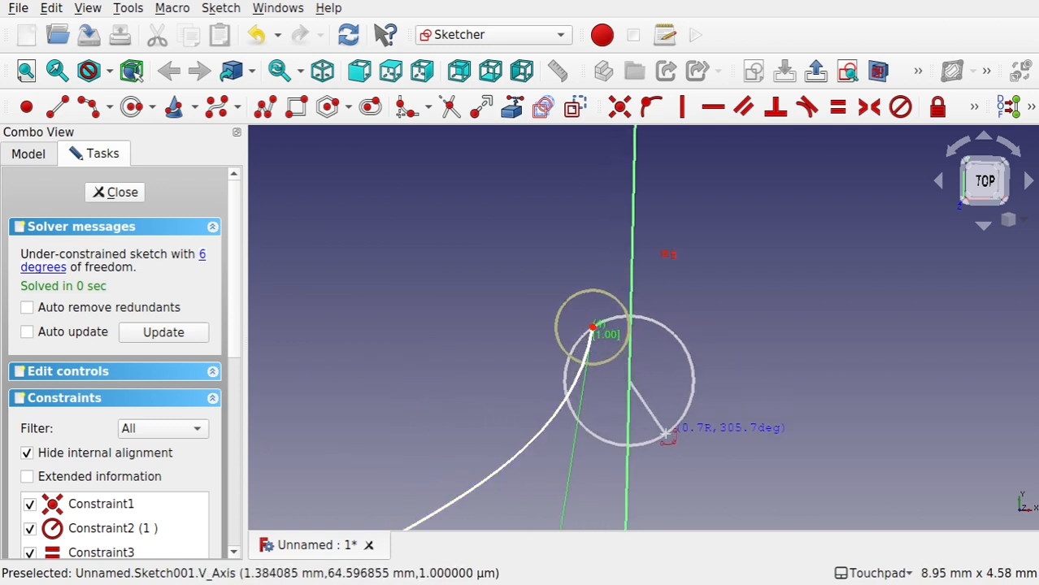
scroll(665, 429, down, 7)
scroll(665, 429, down, 2)
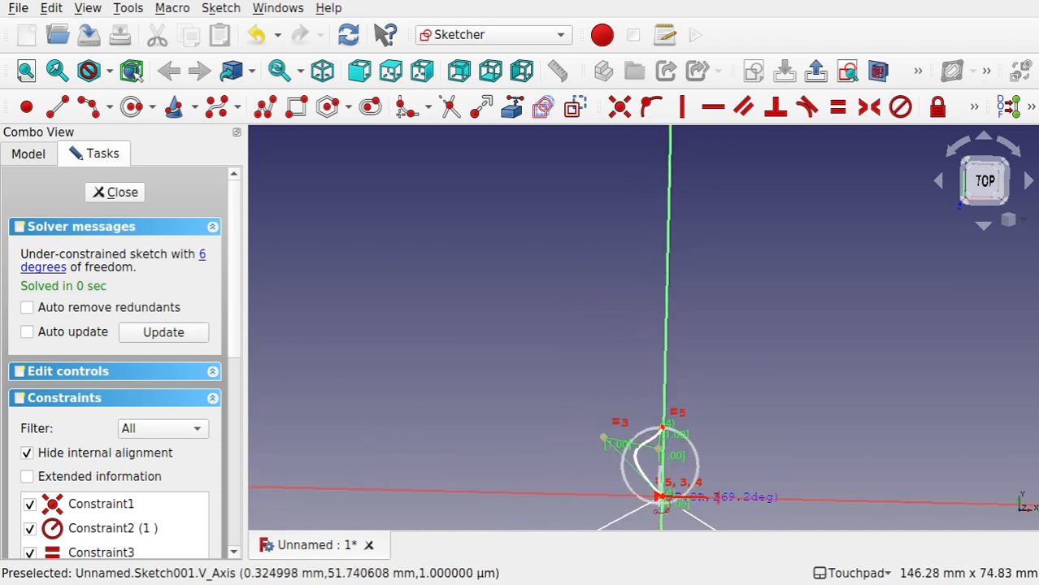
scroll(662, 493, up, 2)
scroll(663, 493, up, 8)
scroll(677, 467, down, 4)
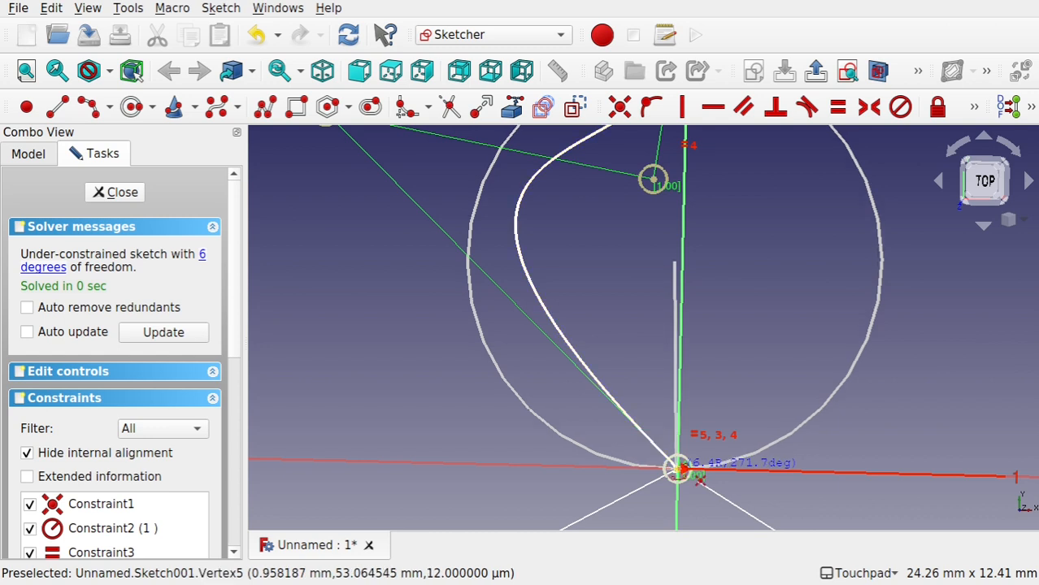
click(677, 469)
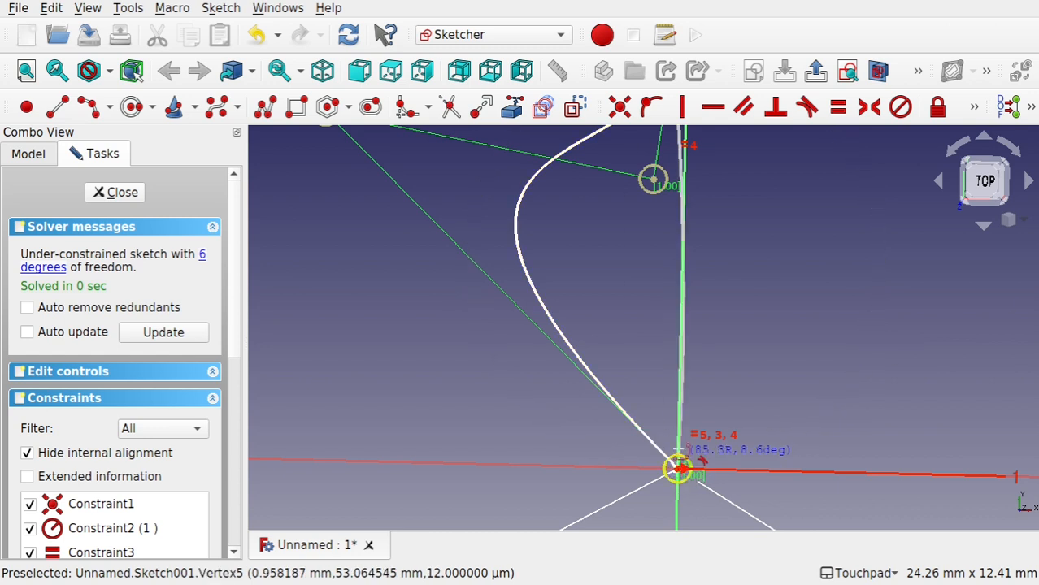
click(703, 375)
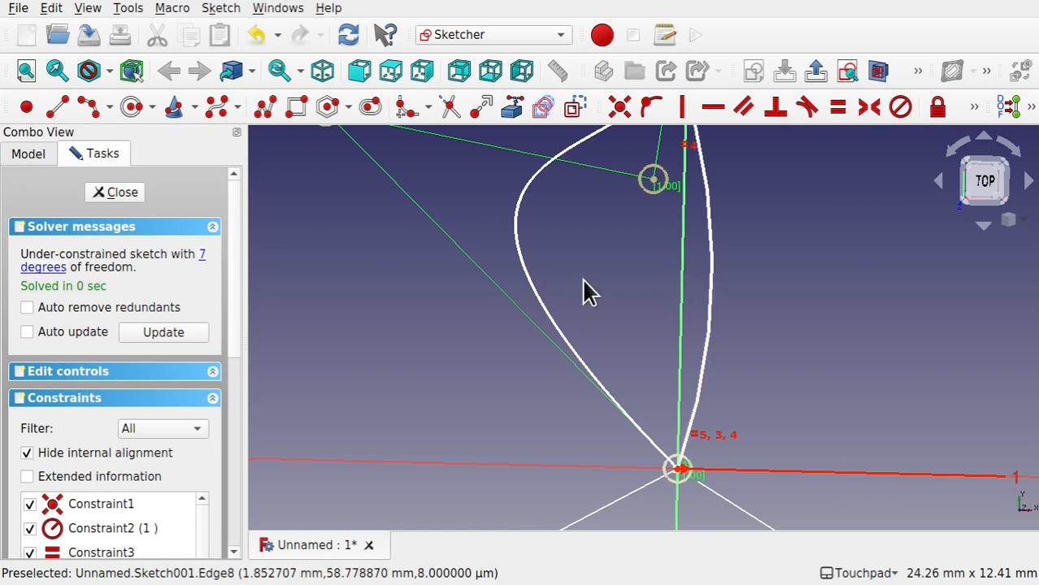
scroll(713, 313, down, 5)
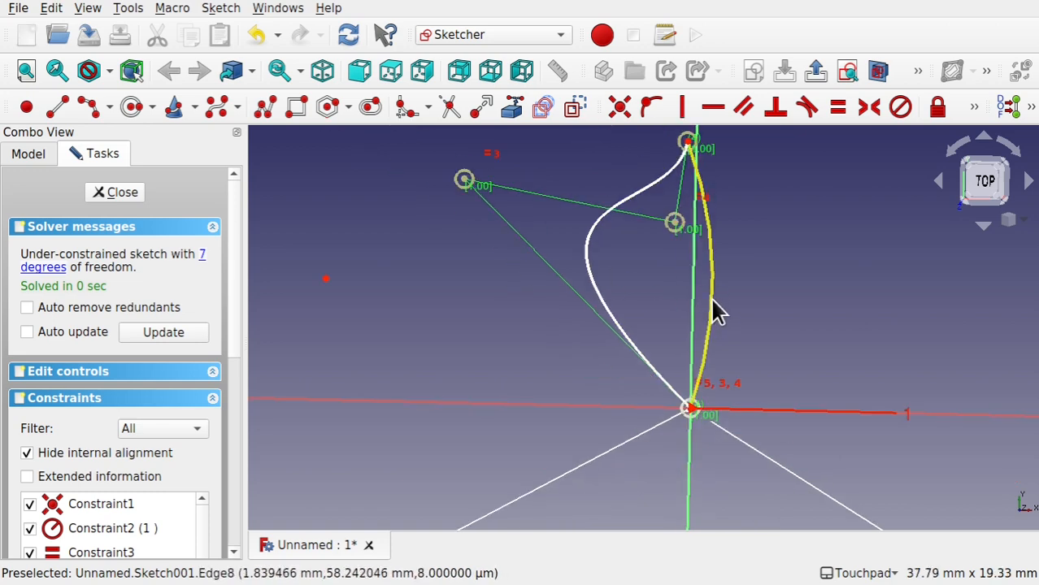
scroll(712, 299, down, 2)
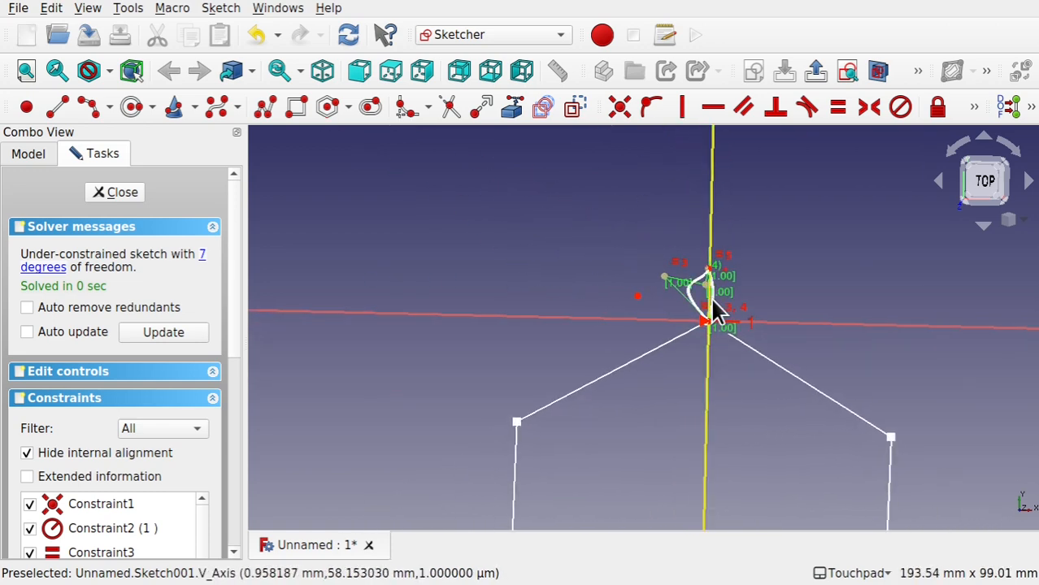
click(122, 193)
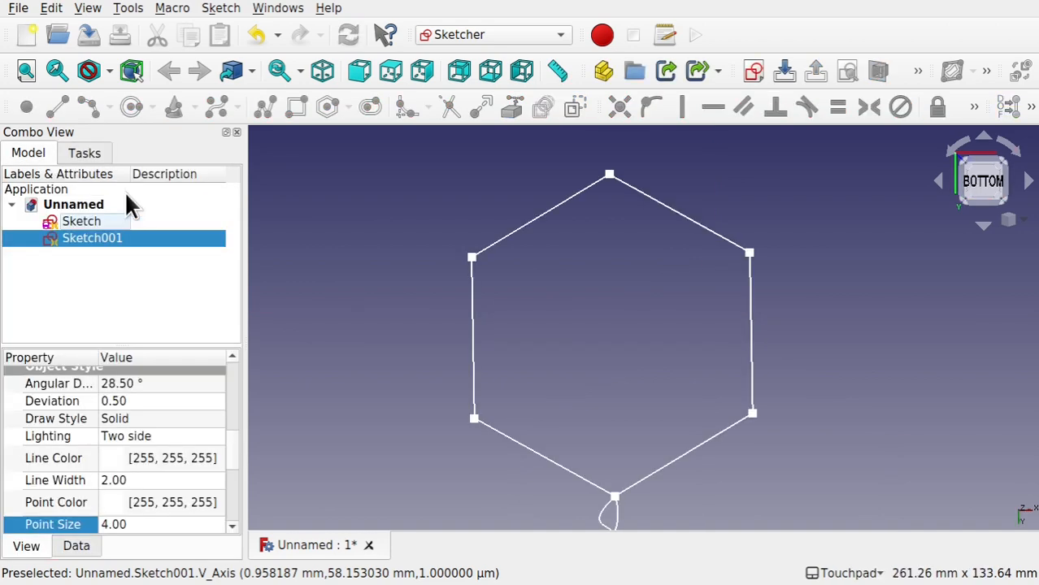
Rotate the closed curve sketch at the hexagon vertex by setting its placement angle to 90° and its axis to y 1, z 0
scroll(580, 464, up, 6)
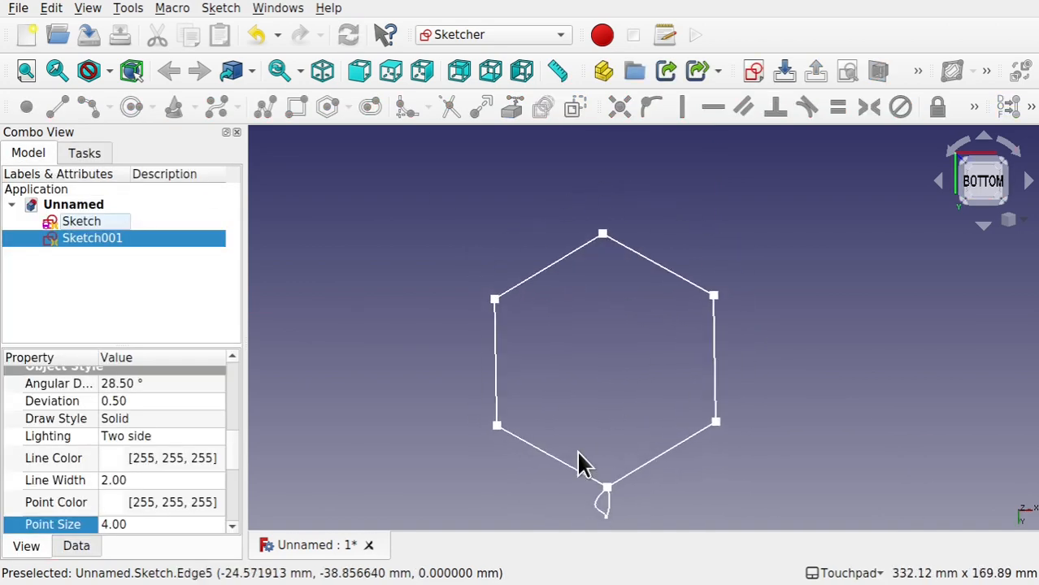
click(549, 426)
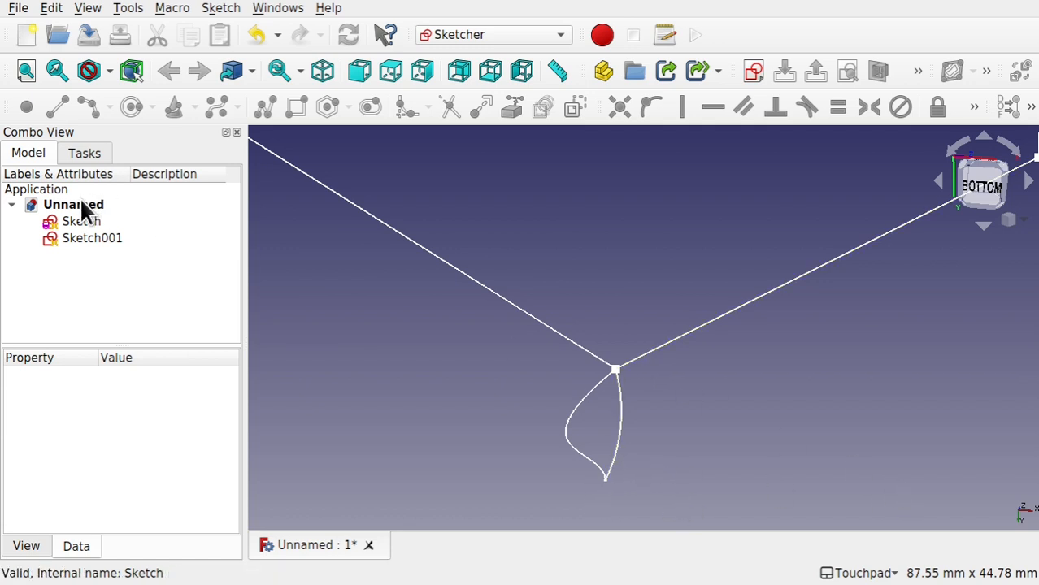
click(583, 396)
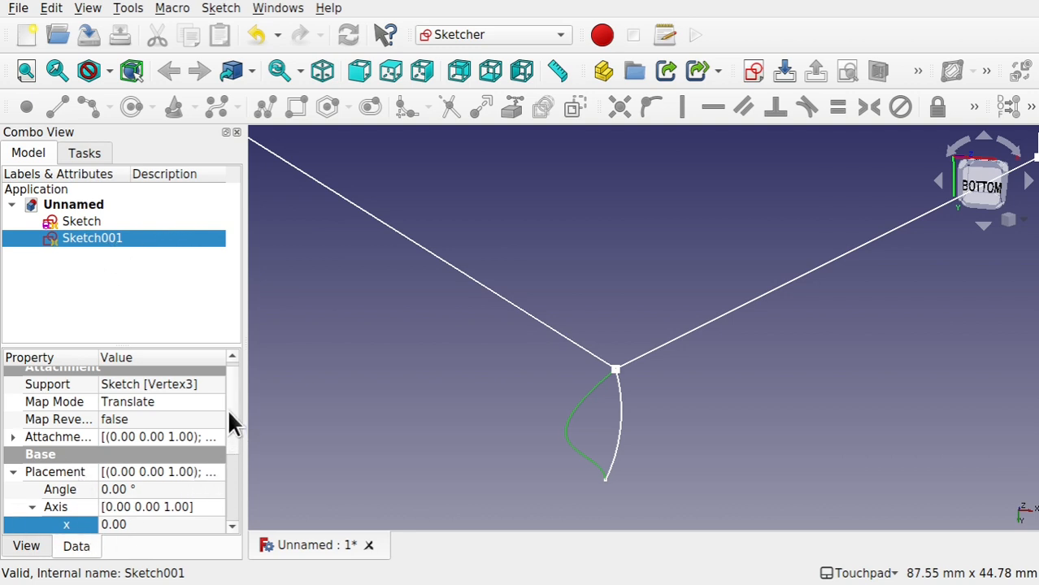
scroll(229, 422, down, 2)
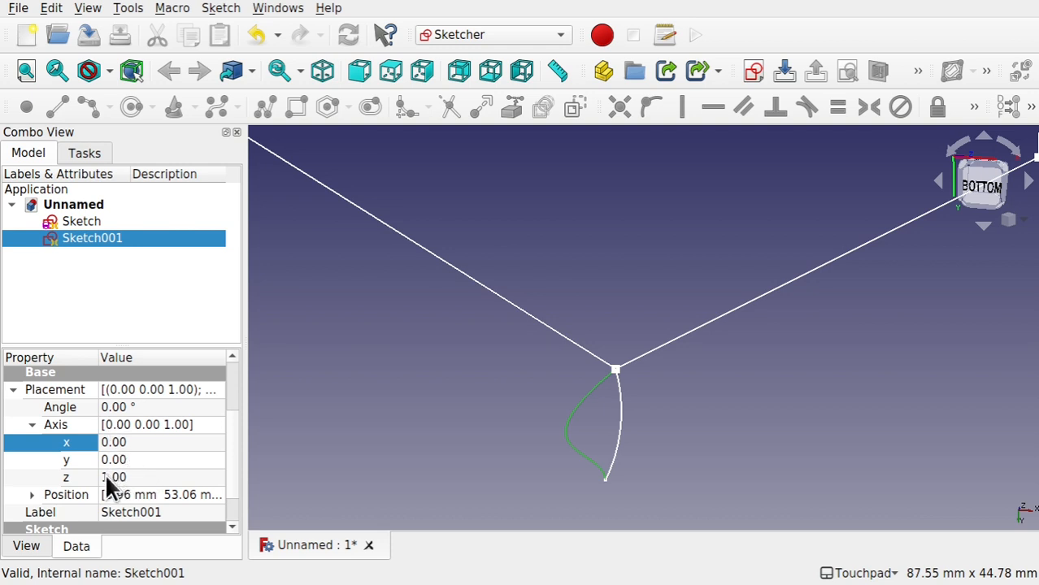
click(147, 407)
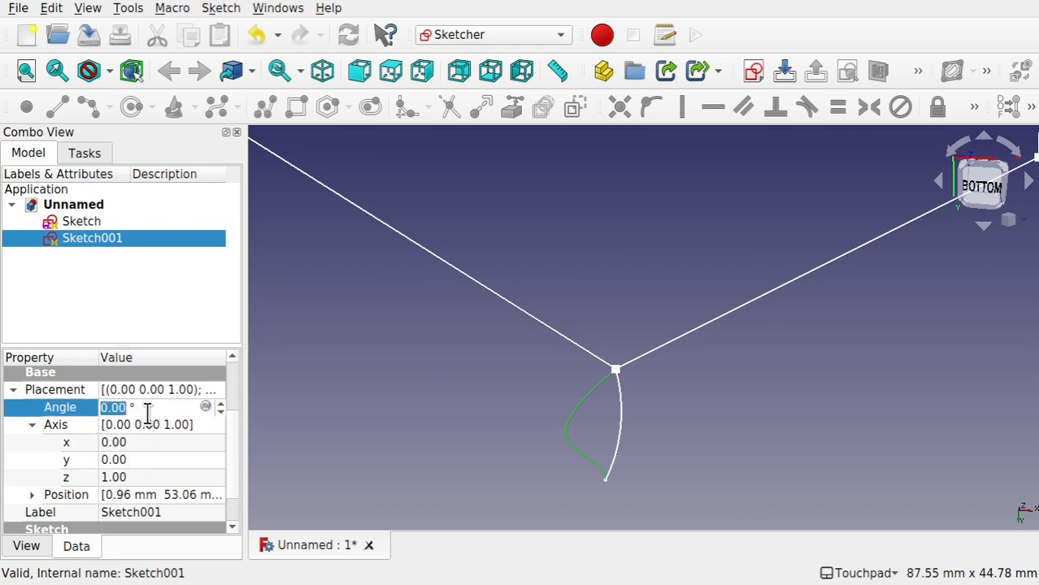
text(90)
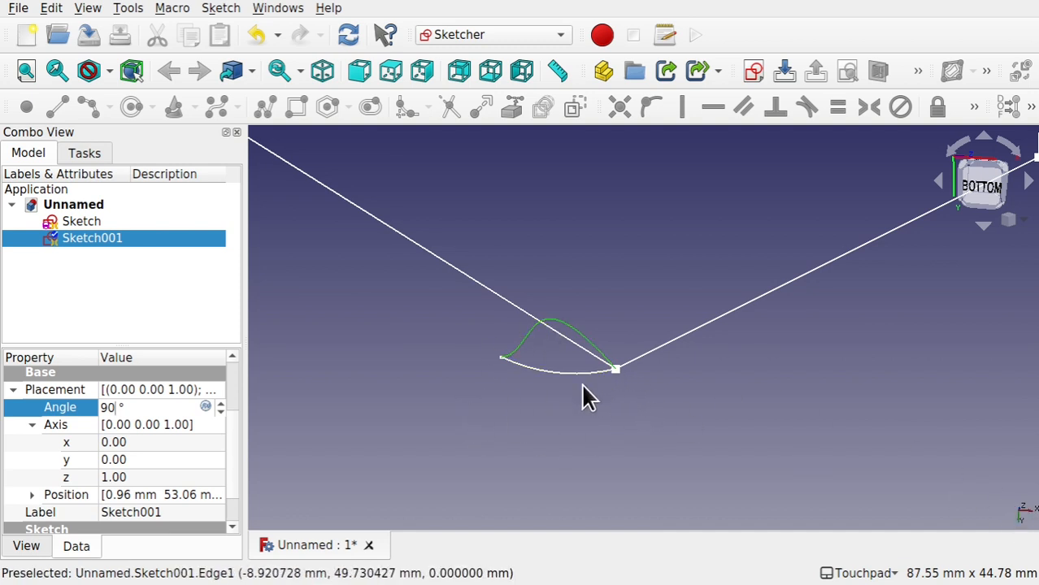
click(149, 460)
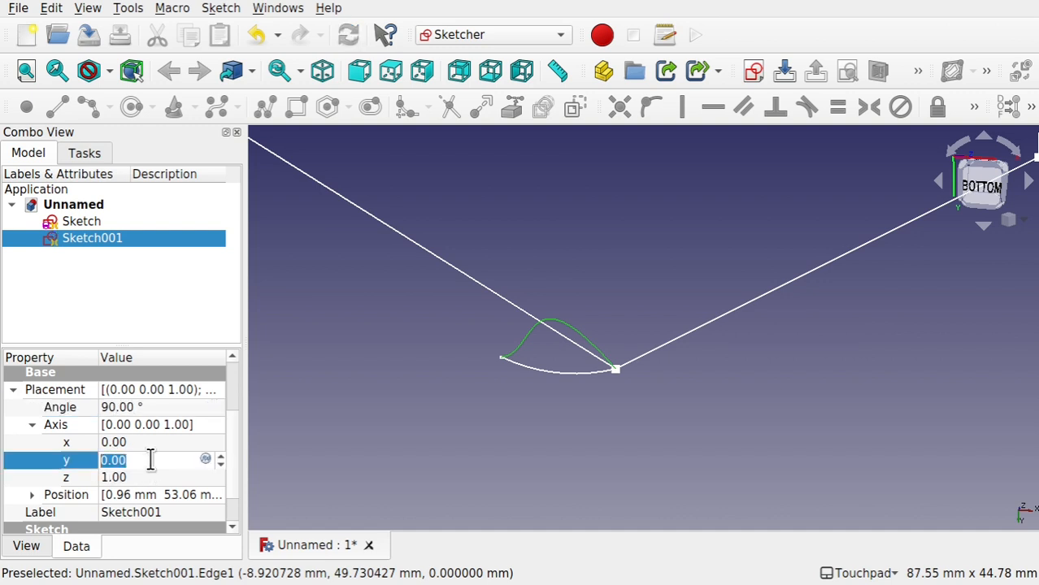
text(1)
click(145, 477)
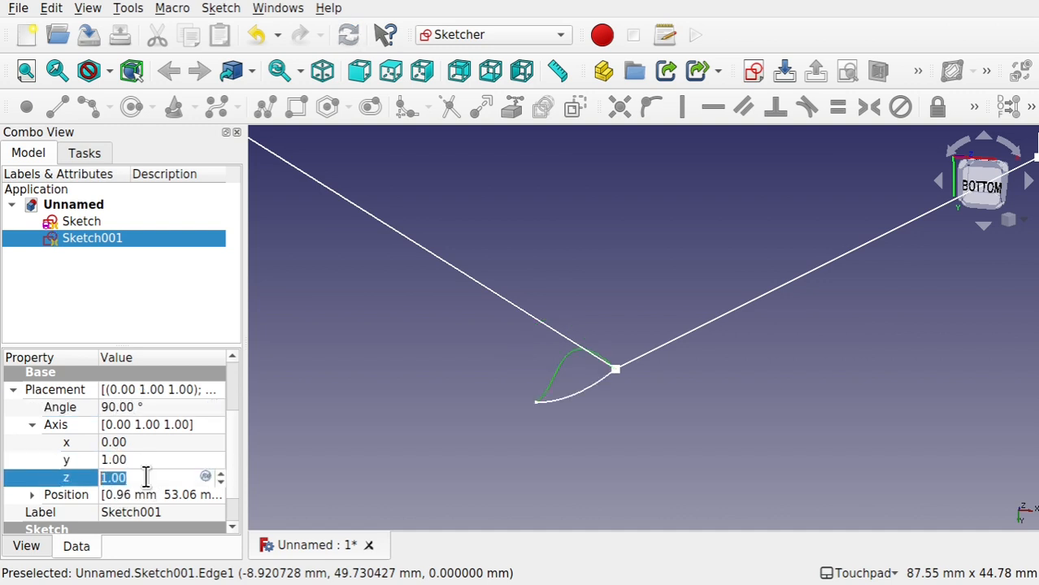
text(0)
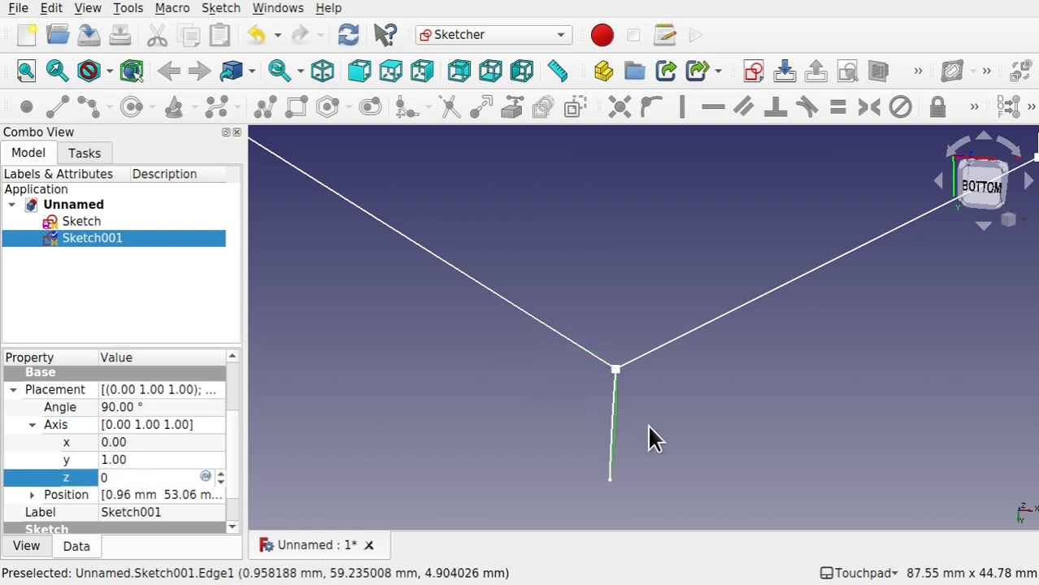
Flip the closed curve sketch at the hexagon vertex by setting its placement axis y value to -1
mouse_move(615, 422)
alt+mouse_down()
mouse_move(756, 385)
mouse_move(833, 318)
mouse_move(617, 373)
mouse_move(486, 363)
mouse_move(524, 376)
mouse_move(129, 393)
alt+mouse_up()
click(114, 460)
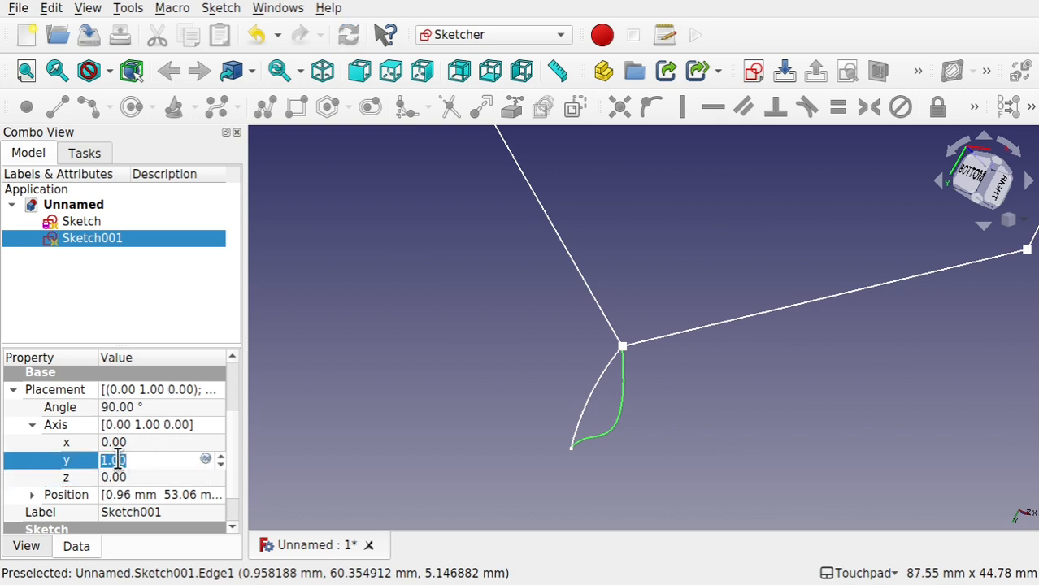
text(-)
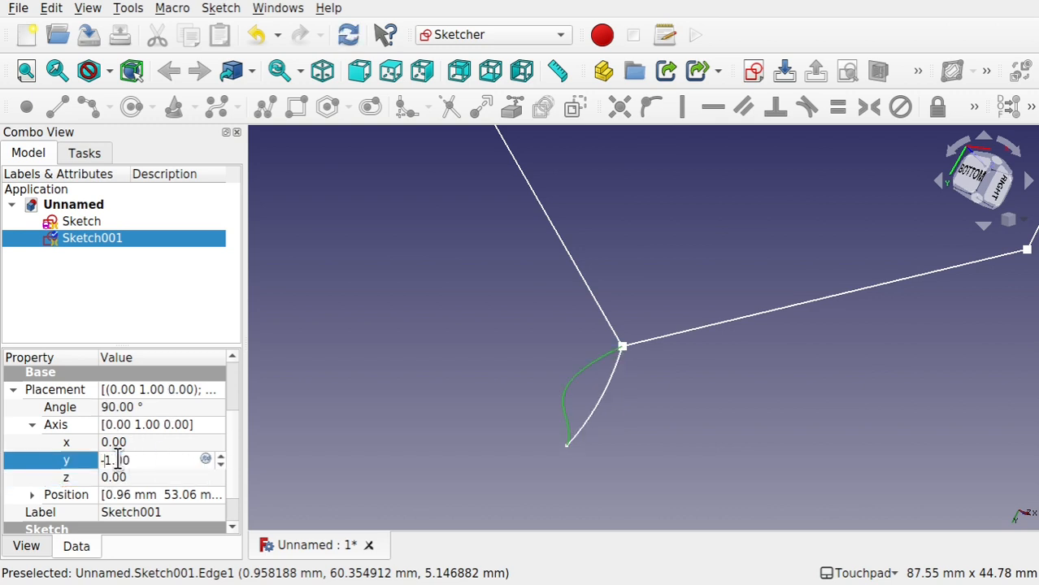
mouse_move(528, 399)
alt+mouse_down()
mouse_move(729, 321)
mouse_move(707, 353)
mouse_move(638, 376)
mouse_move(476, 330)
mouse_move(693, 375)
mouse_move(689, 388)
alt+mouse_up()
click(642, 391)
scroll(689, 389, down, 3)
scroll(689, 388, up, 1)
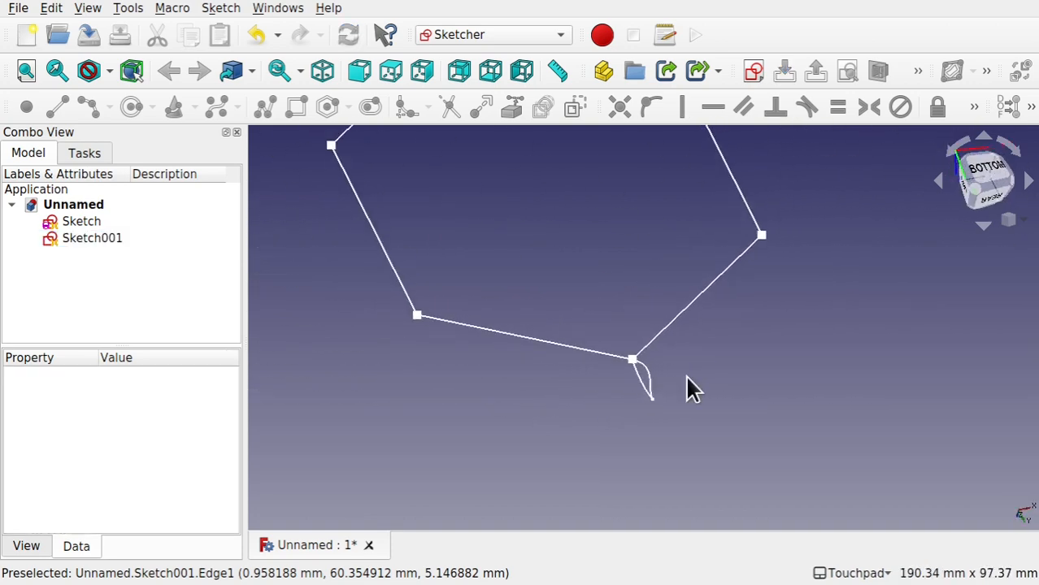
click(86, 238)
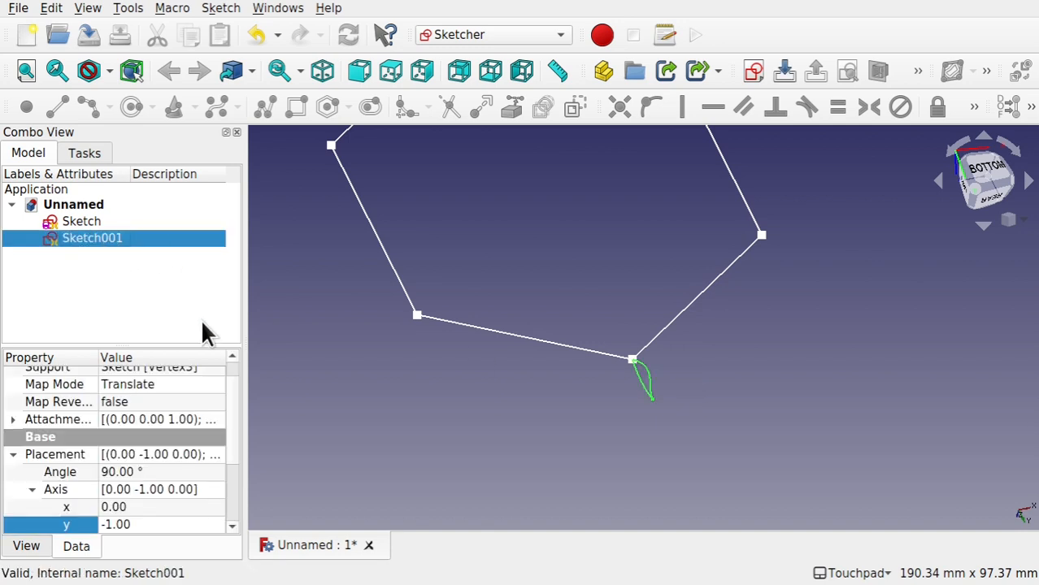
scroll(235, 456, up, 2)
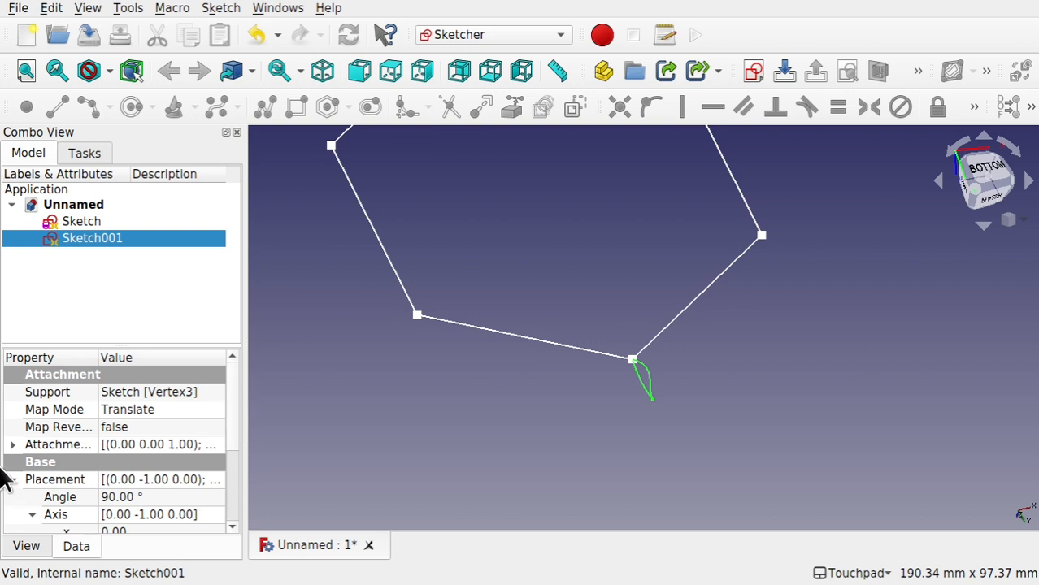
click(12, 480)
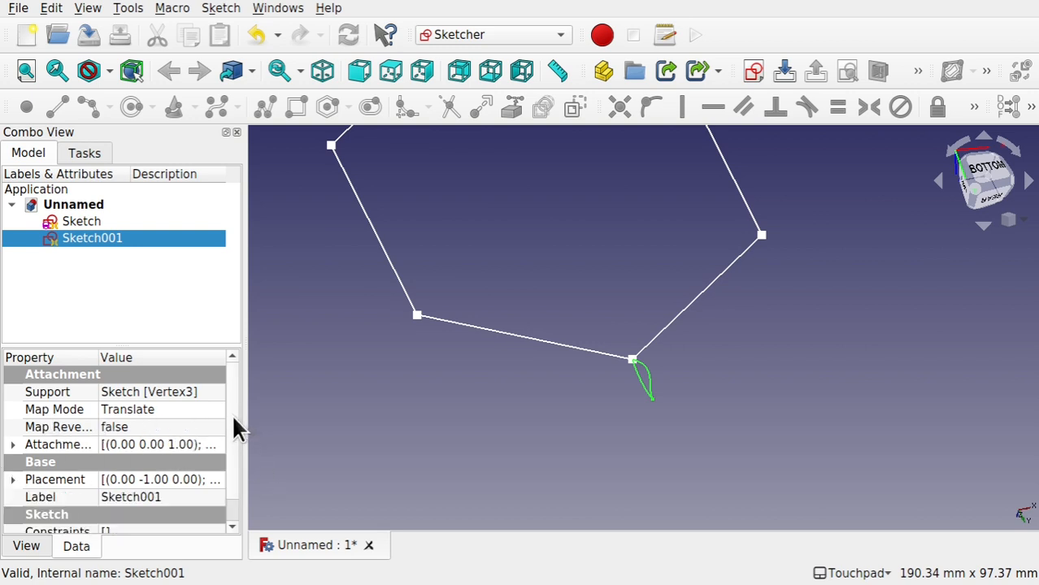
scroll(234, 455, down, 1)
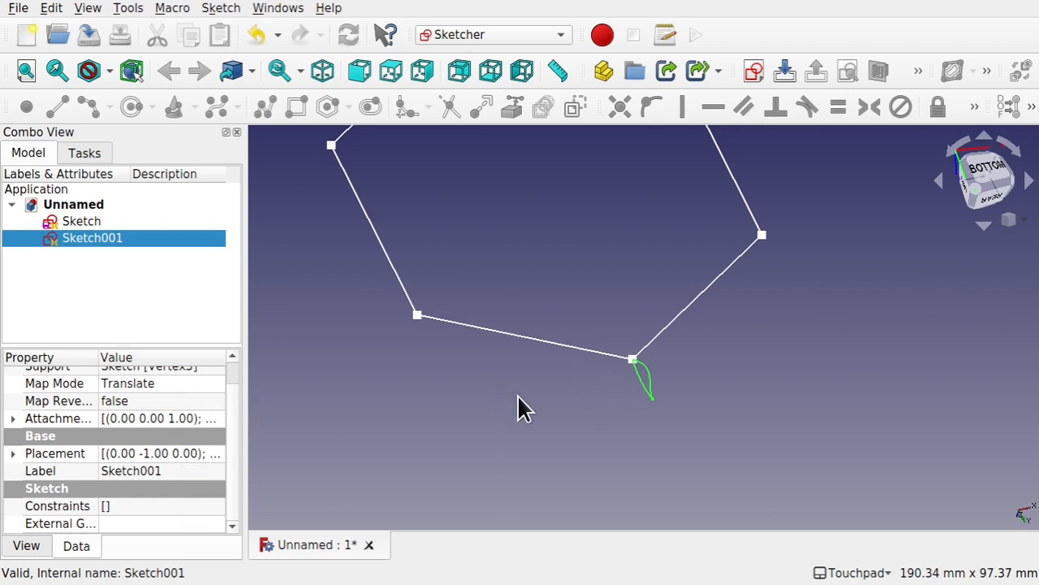
click(628, 406)
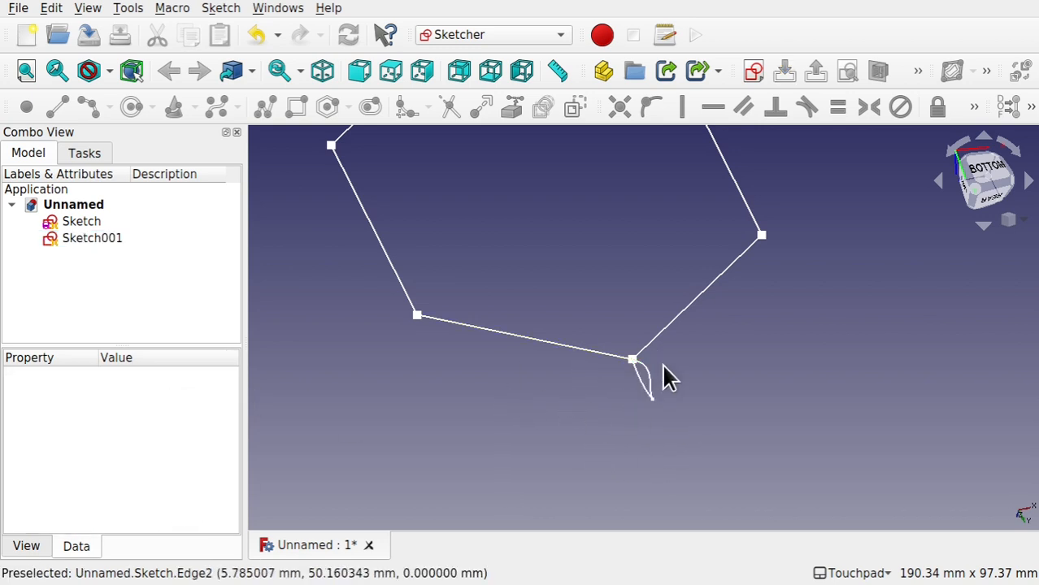
Select both edges of the closed curve sketch and switch to the Curves workbench
click(652, 379)
shift+drag(671, 363, 764, 325)
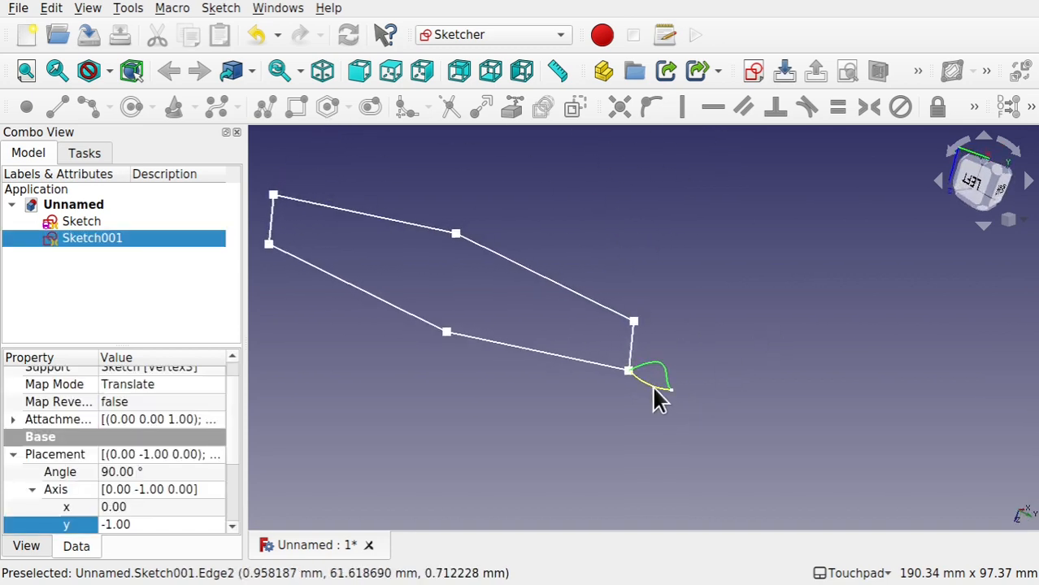
scroll(652, 394, up, 5)
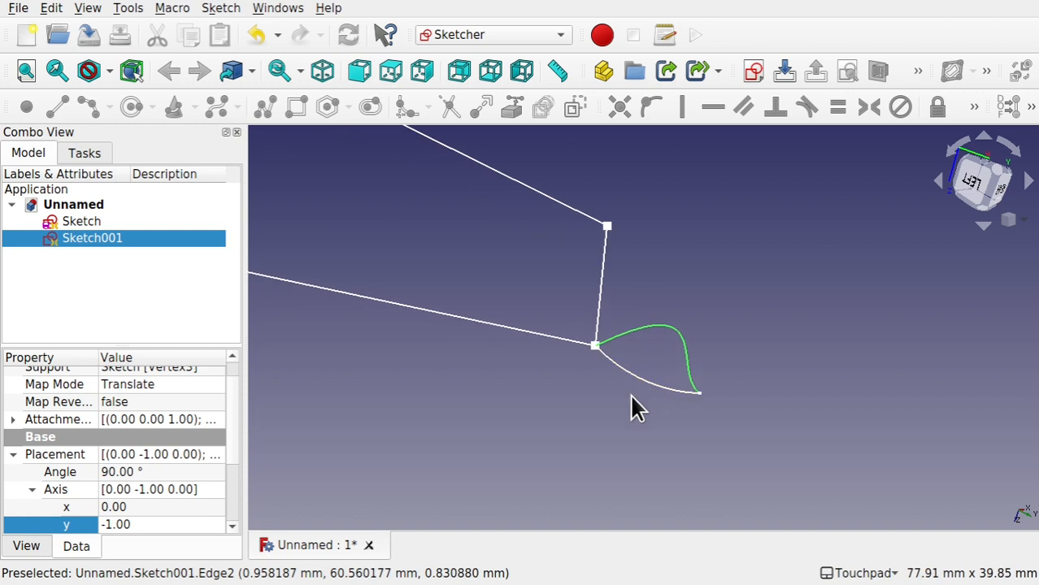
ctrl+click(650, 382)
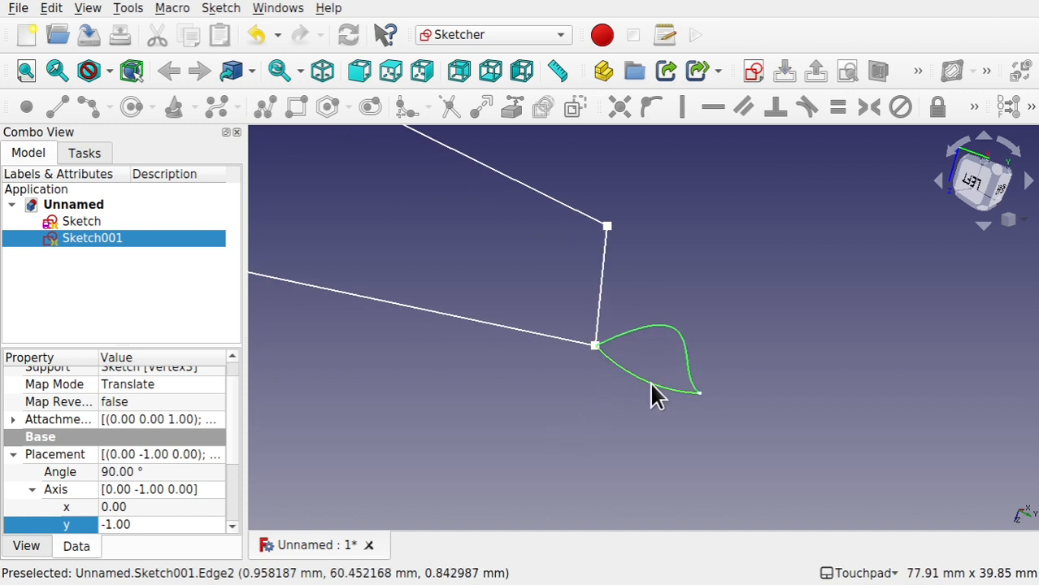
click(503, 38)
click(452, 56)
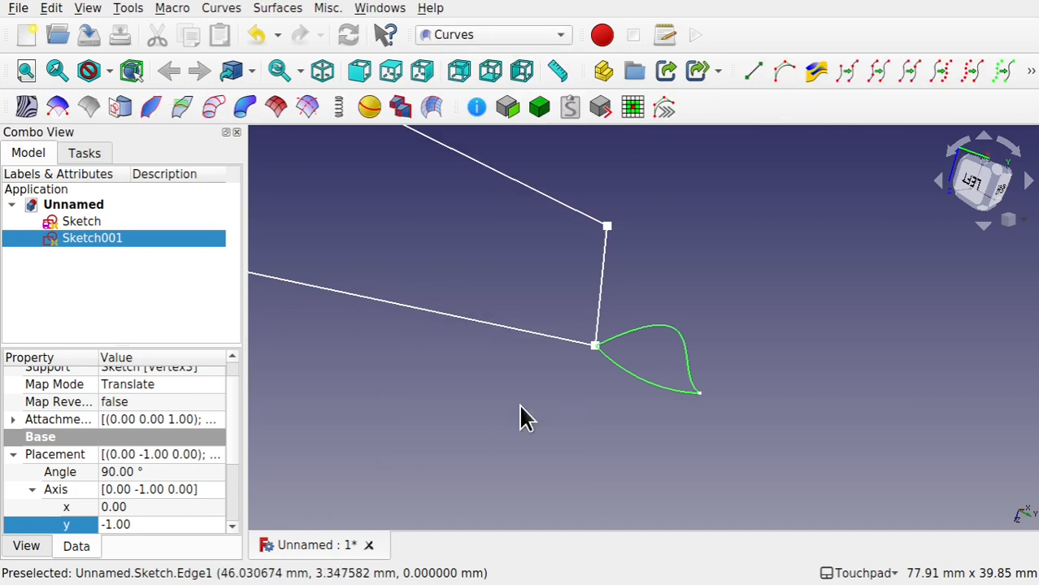
Create a pipe shell profile from the B-spline and arc edges of the closed curve sketch
click(658, 398)
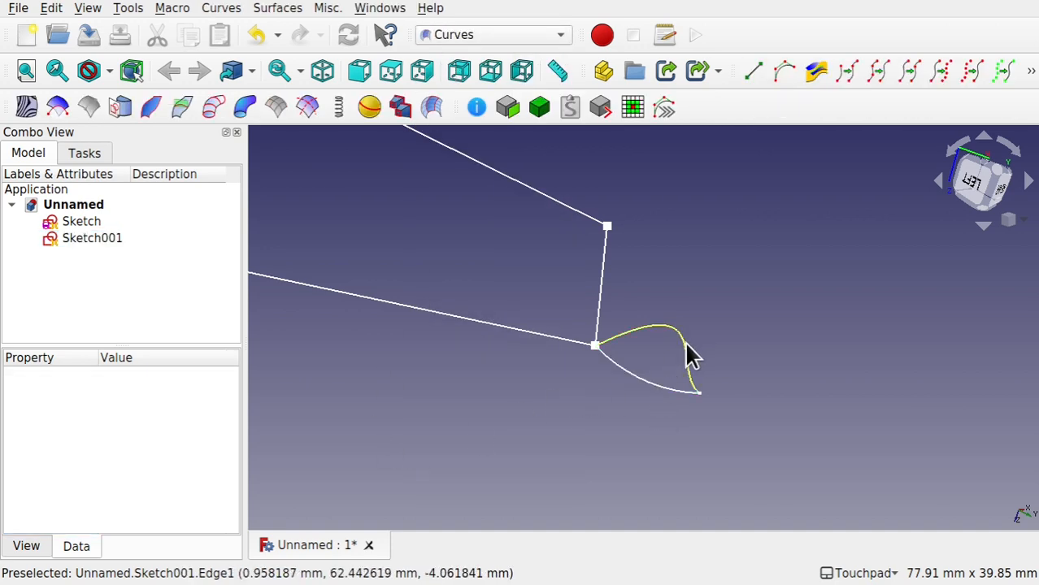
click(685, 357)
ctrl+click(657, 391)
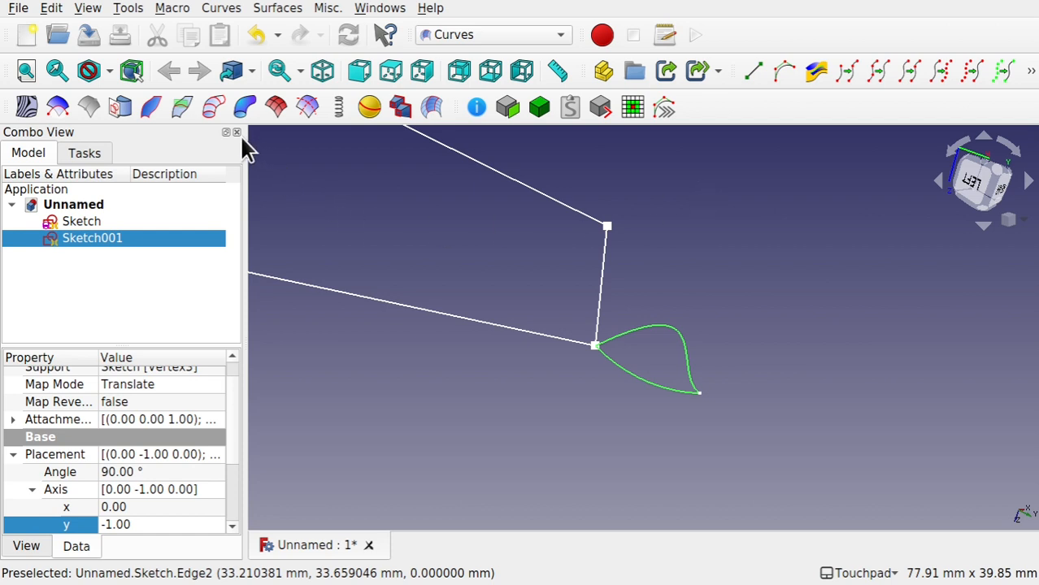
click(213, 107)
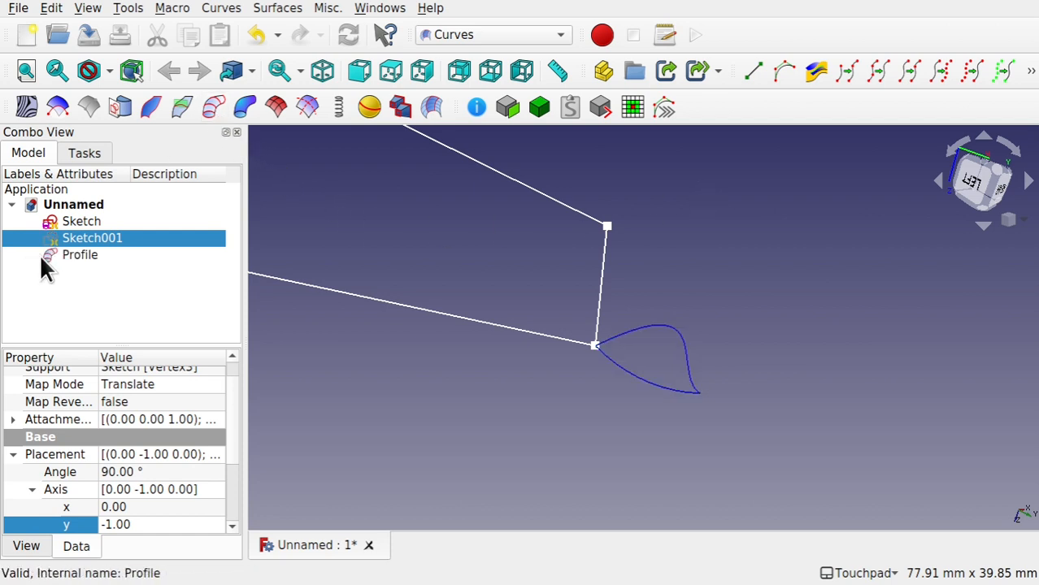
click(62, 256)
click(455, 406)
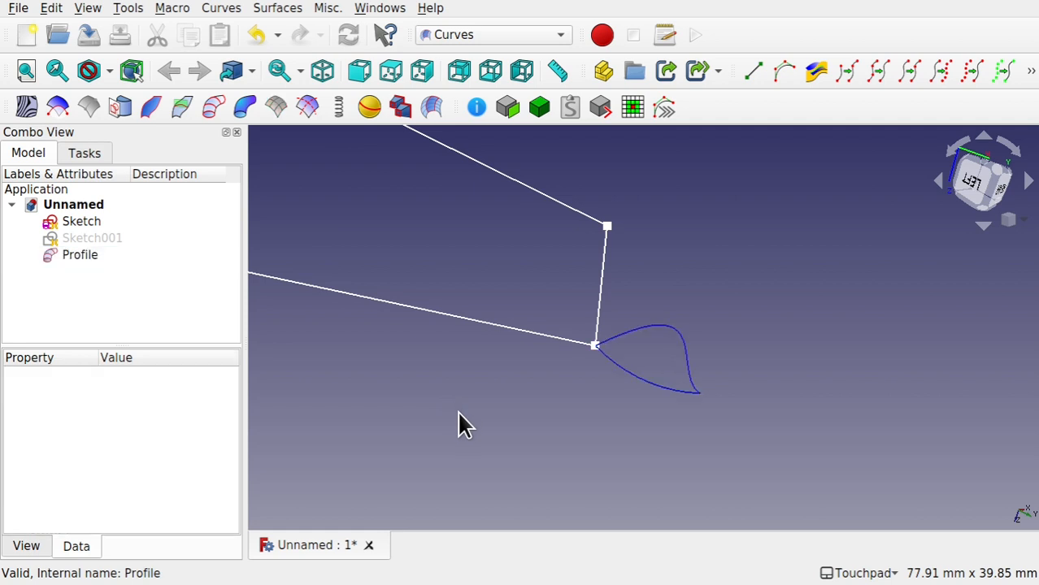
Create a pipe shell from the profile along three consecutive hexagon edges, and delete that pipe shell
scroll(553, 419, down, 5)
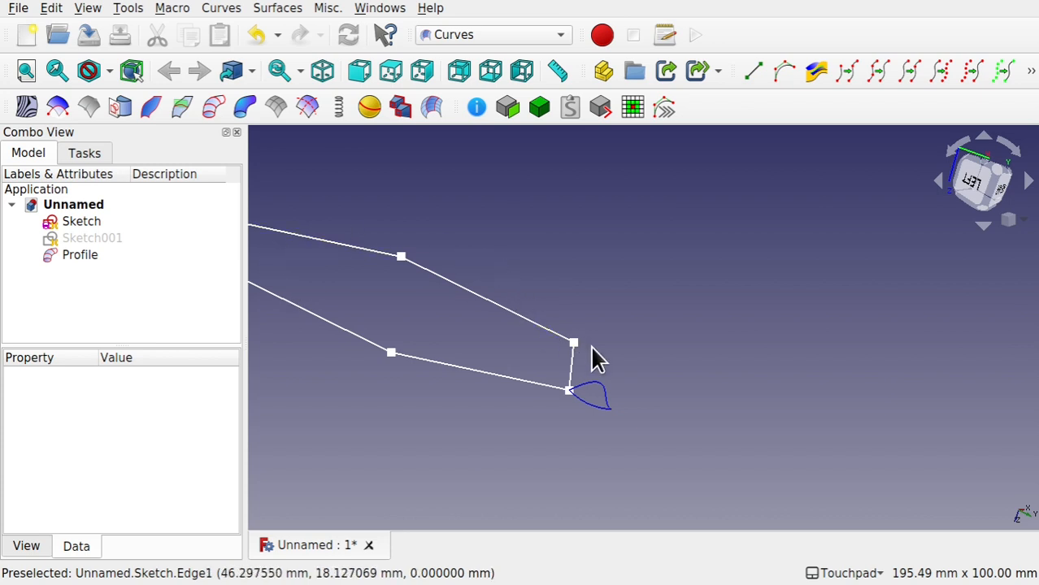
mouse_move(661, 303)
middle_down()
mouse_move(586, 334)
mouse_move(514, 315)
mouse_move(521, 327)
mouse_move(582, 341)
middle_up()
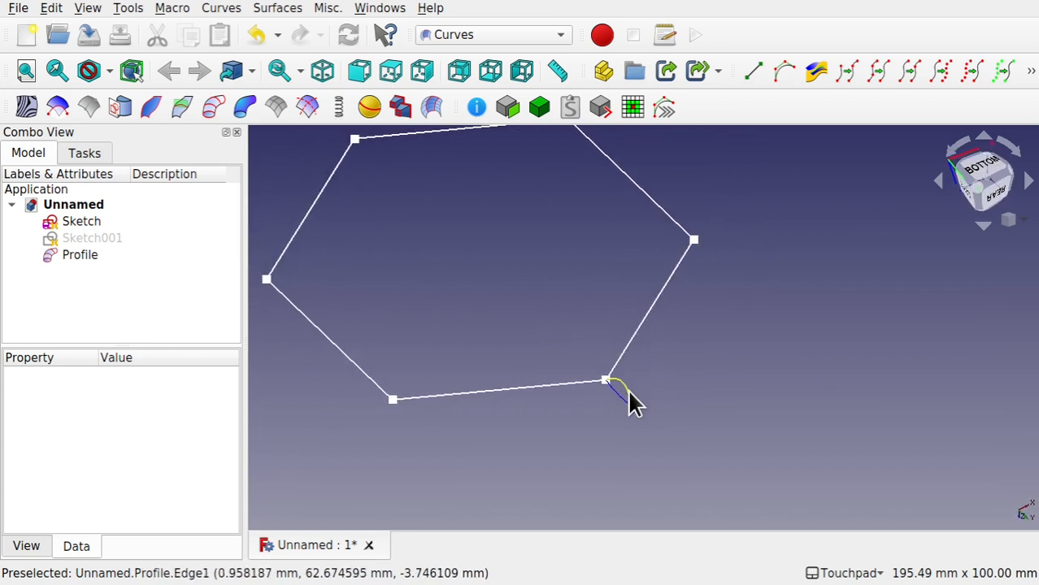
click(75, 262)
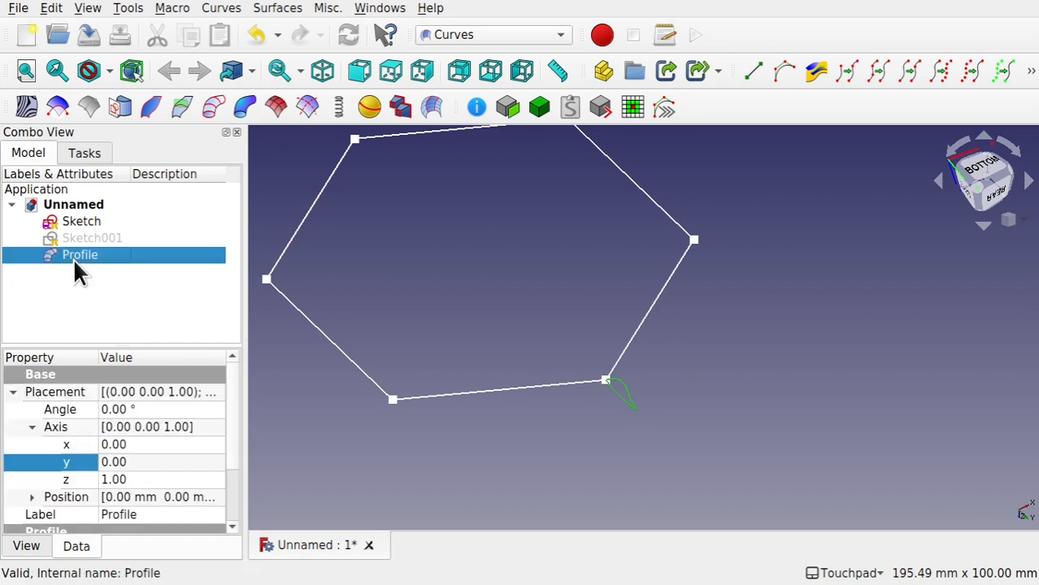
ctrl+click(463, 402)
ctrl+click(353, 364)
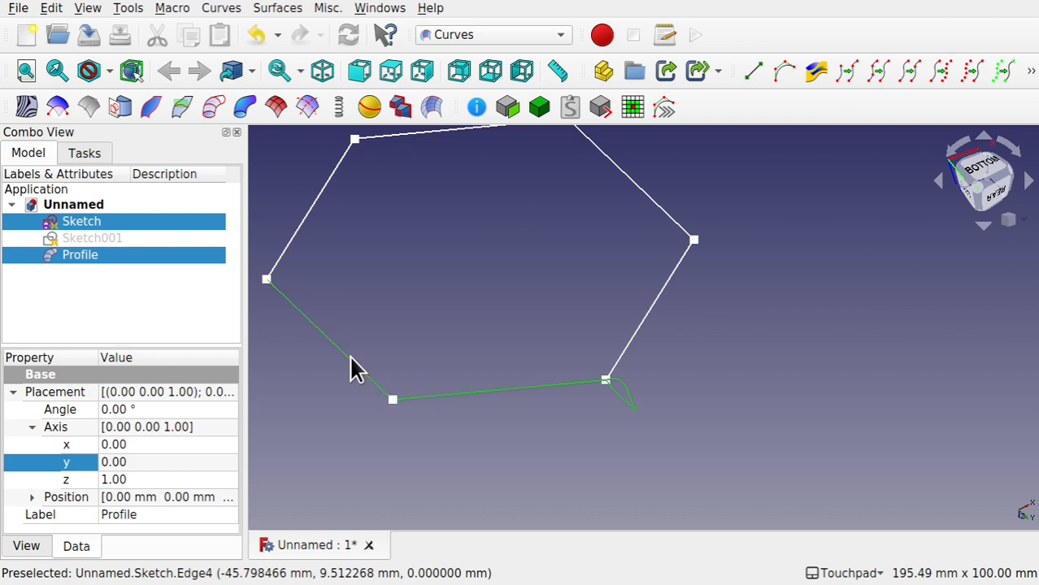
ctrl+click(301, 224)
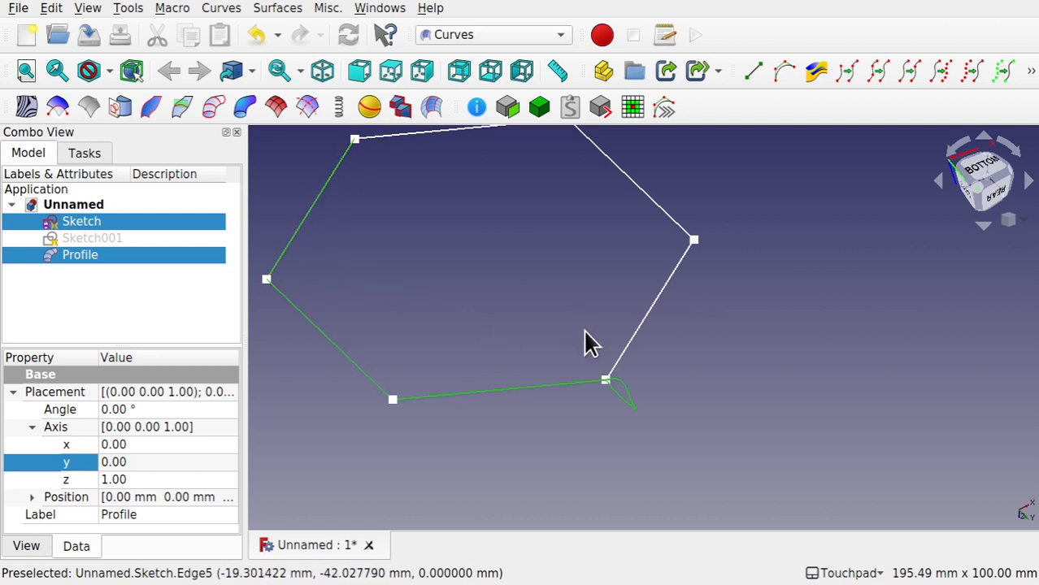
click(243, 108)
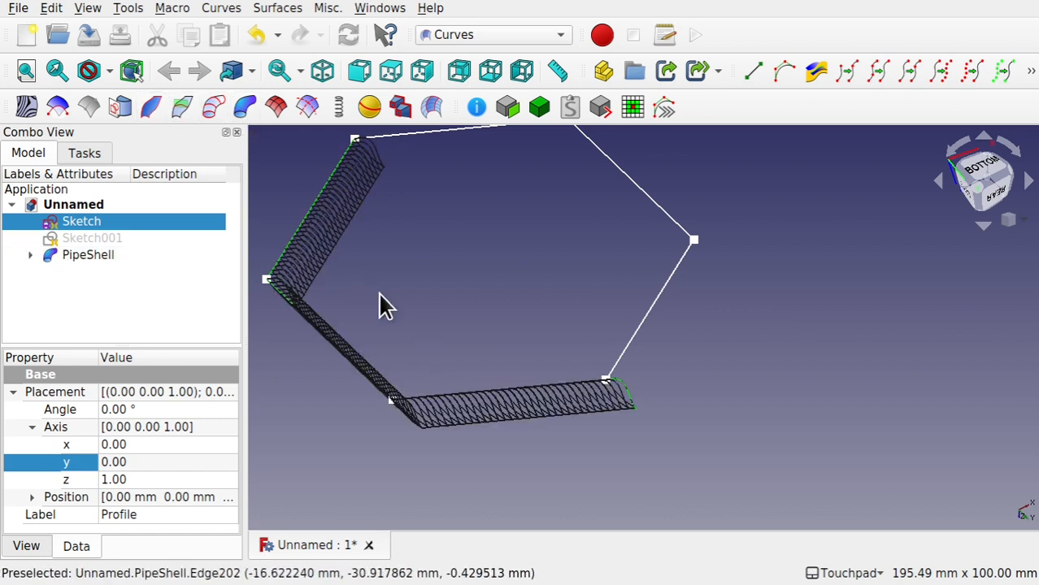
click(113, 256)
key(Delete)
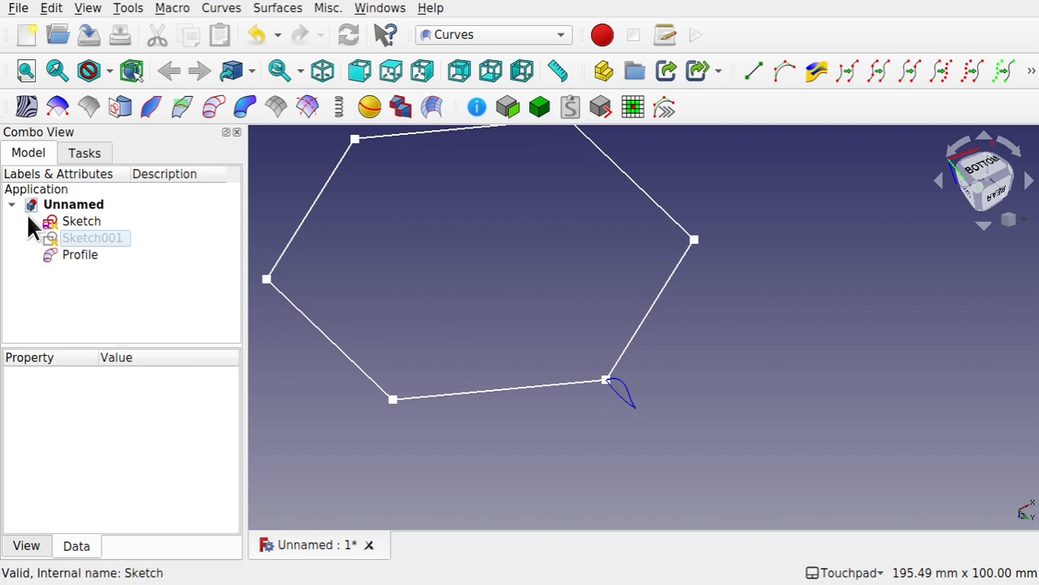
Create a pipe shell from the profile along all six edges of the hexagon sketch
click(71, 255)
ctrl+click(443, 394)
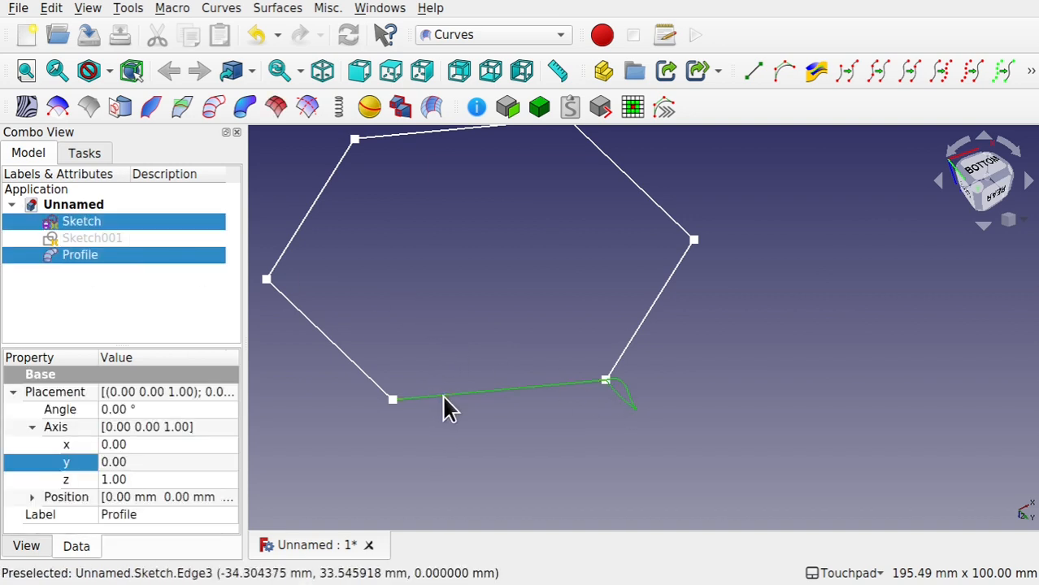
ctrl+click(344, 355)
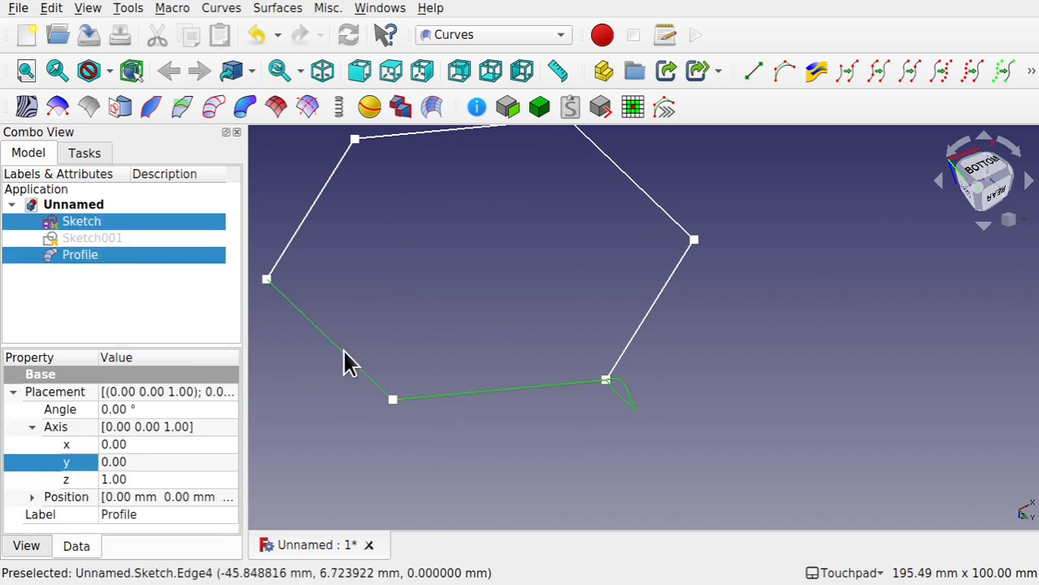
ctrl+click(310, 210)
ctrl+click(418, 138)
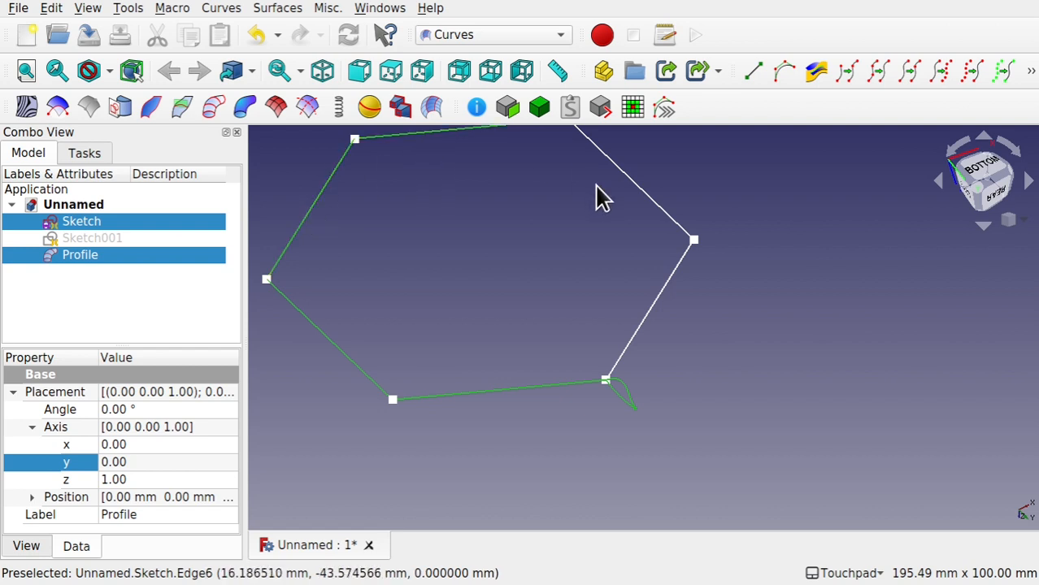
ctrl+click(640, 194)
ctrl+click(652, 305)
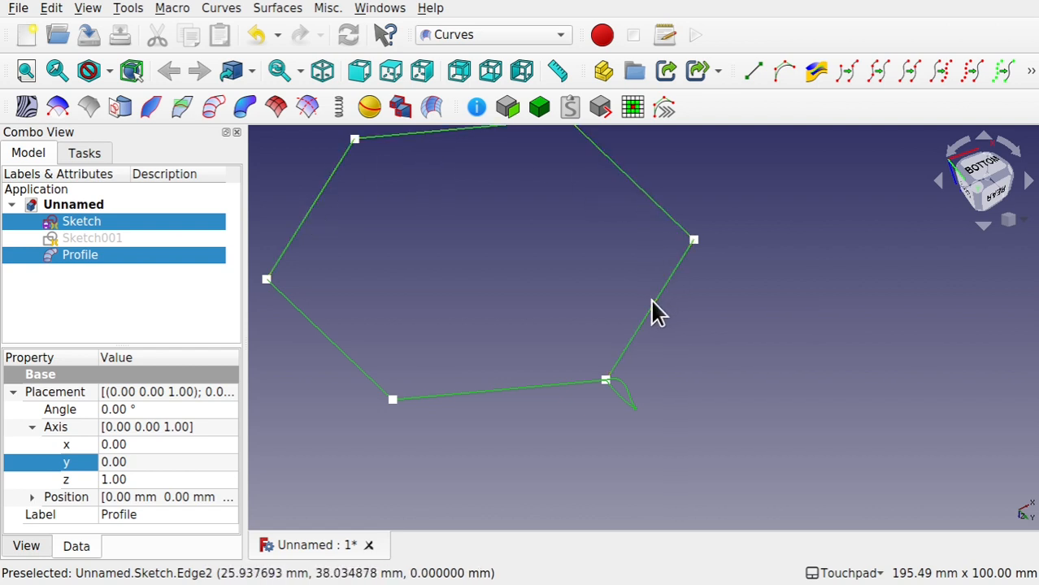
click(246, 107)
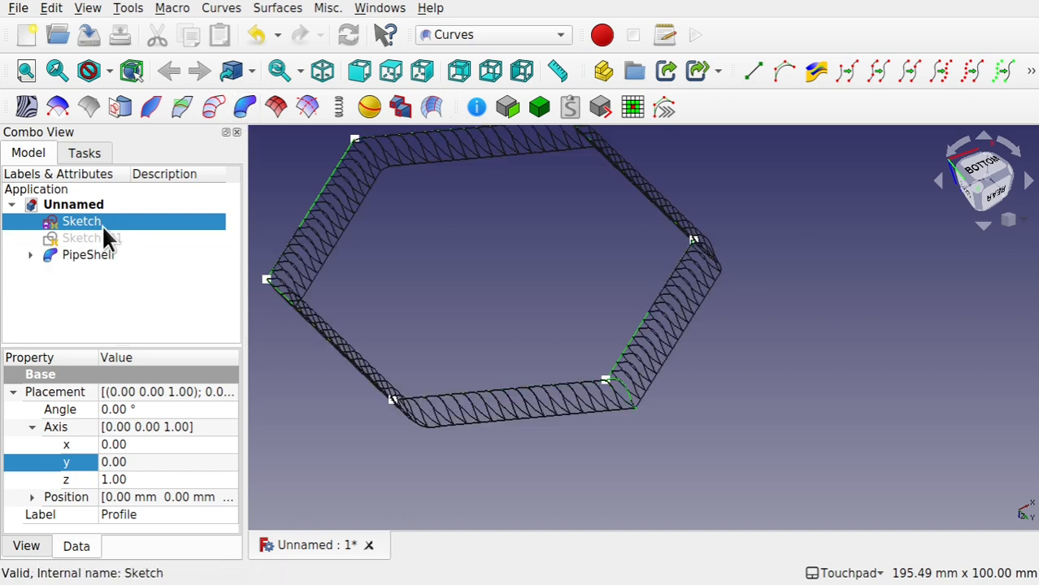
Show the closed curve sketch and hide the pipe shell
click(91, 258)
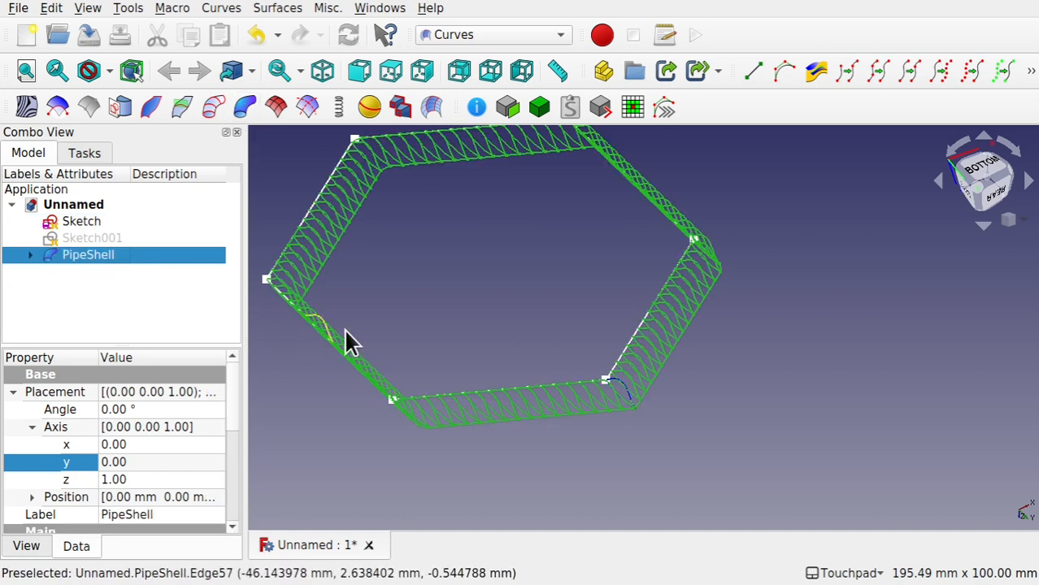
alt+drag(465, 286, 424, 386)
click(449, 325)
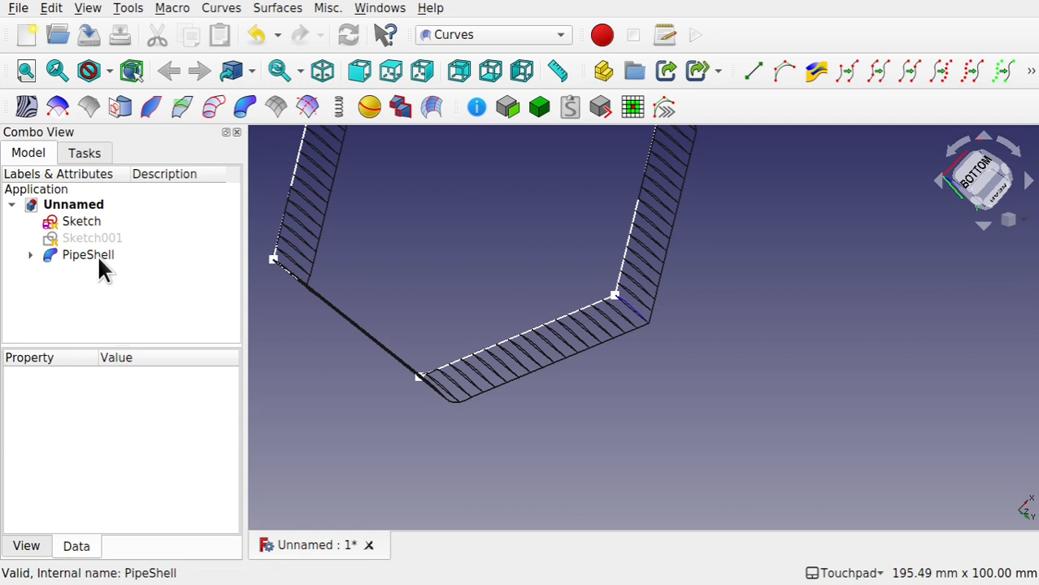
click(83, 219)
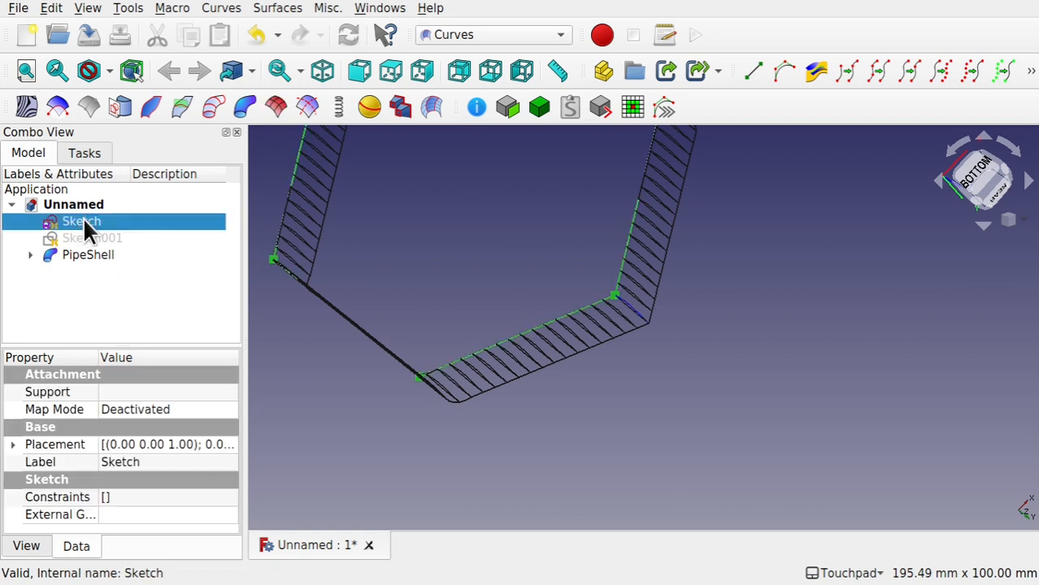
click(84, 238)
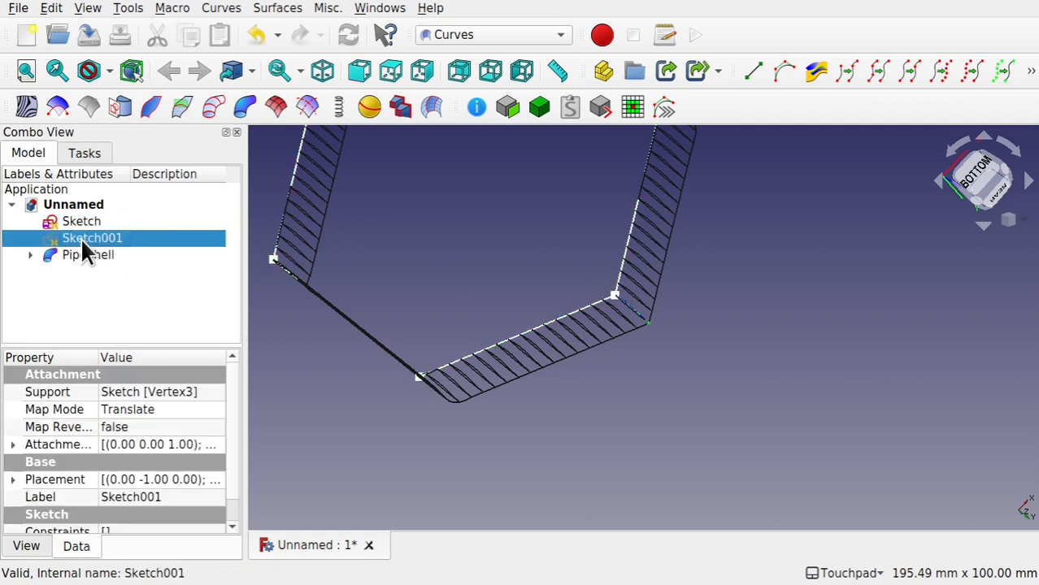
click(83, 257)
key(space)
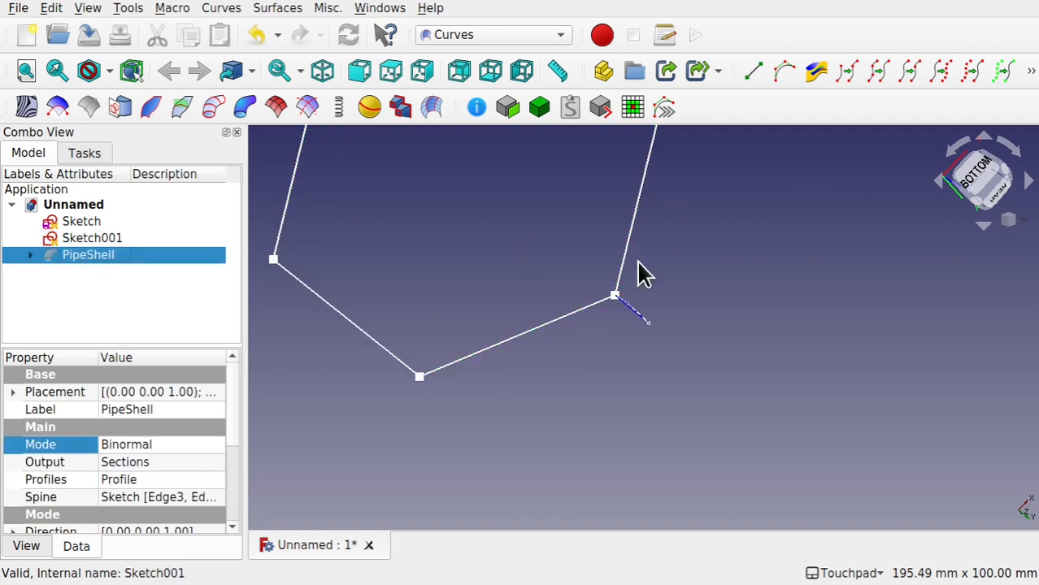
click(620, 348)
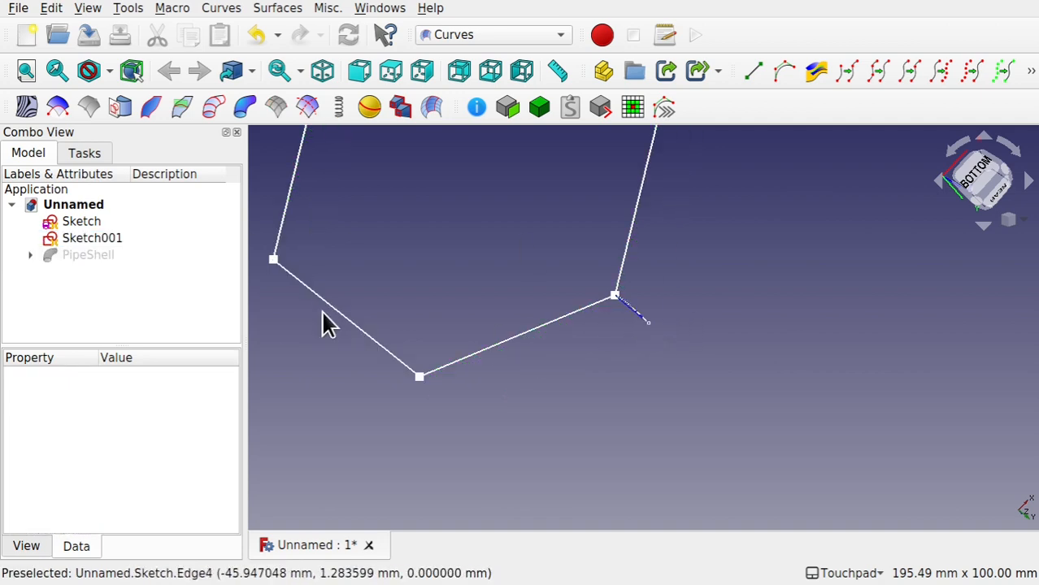
Duplicate the closed curve profile sketch, leaving the hexagon sketch out of the copied dependencies
click(102, 227)
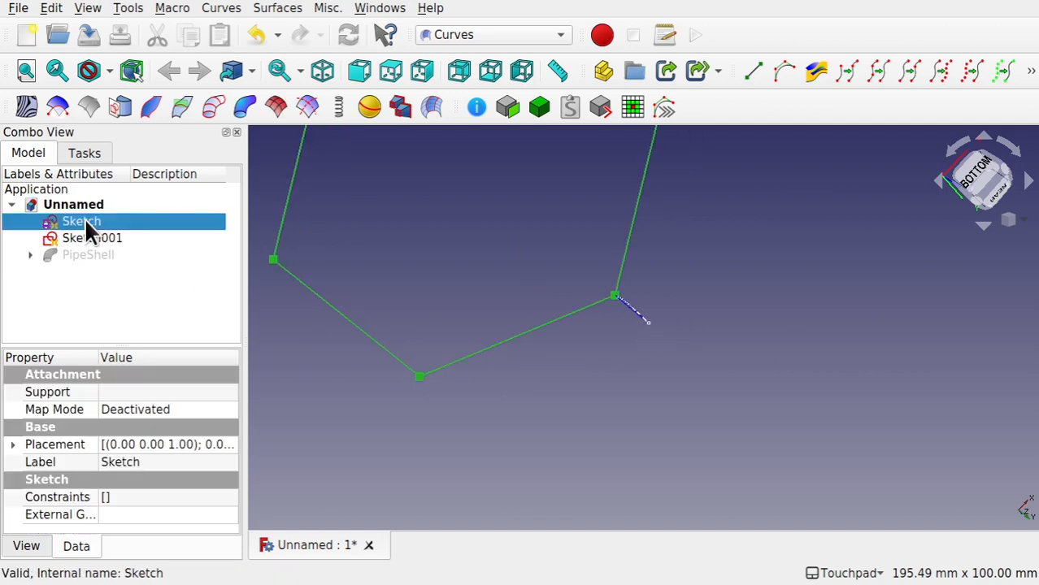
click(82, 238)
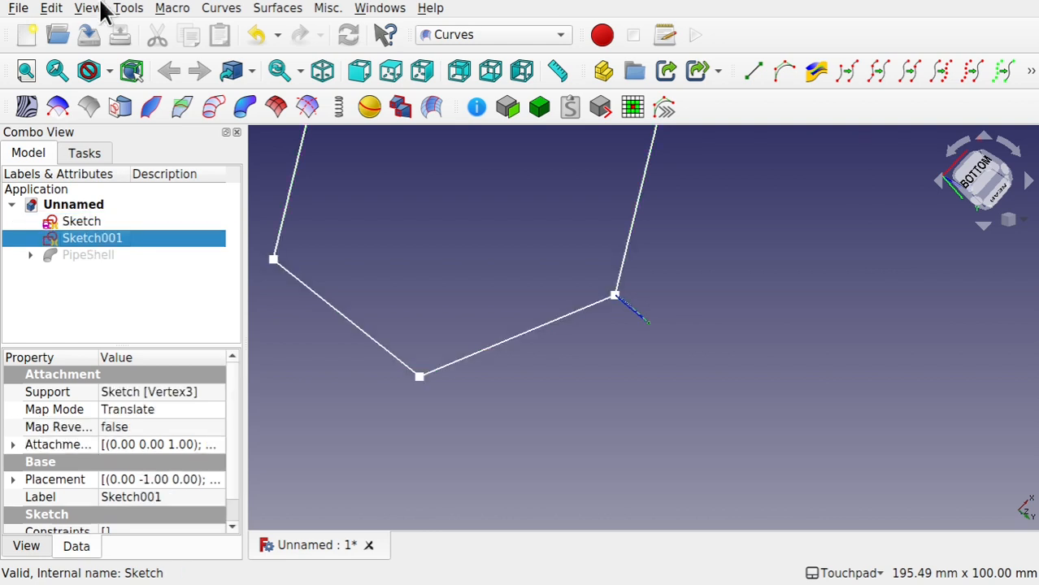
click(50, 9)
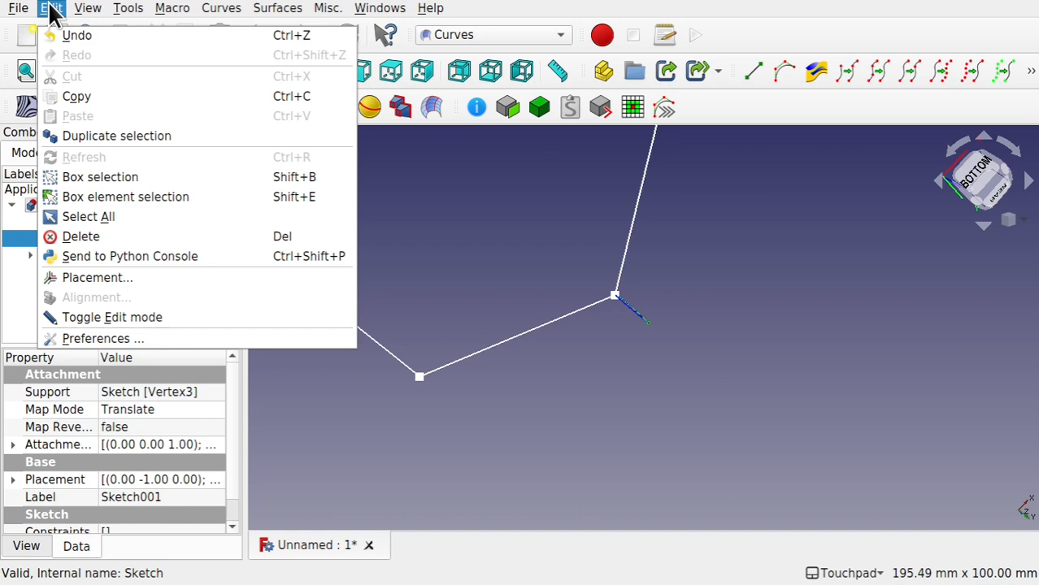
click(126, 131)
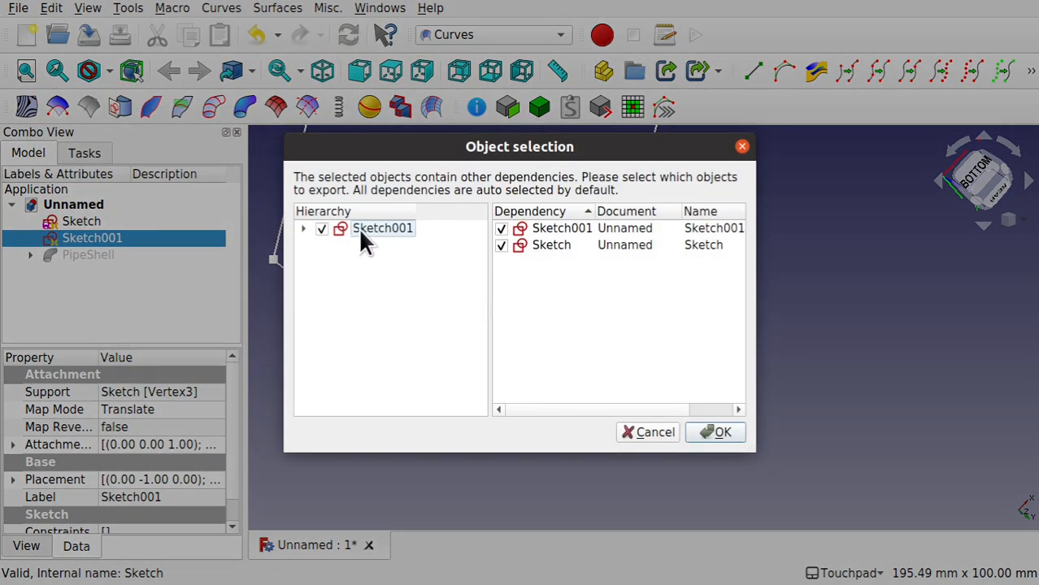
click(500, 245)
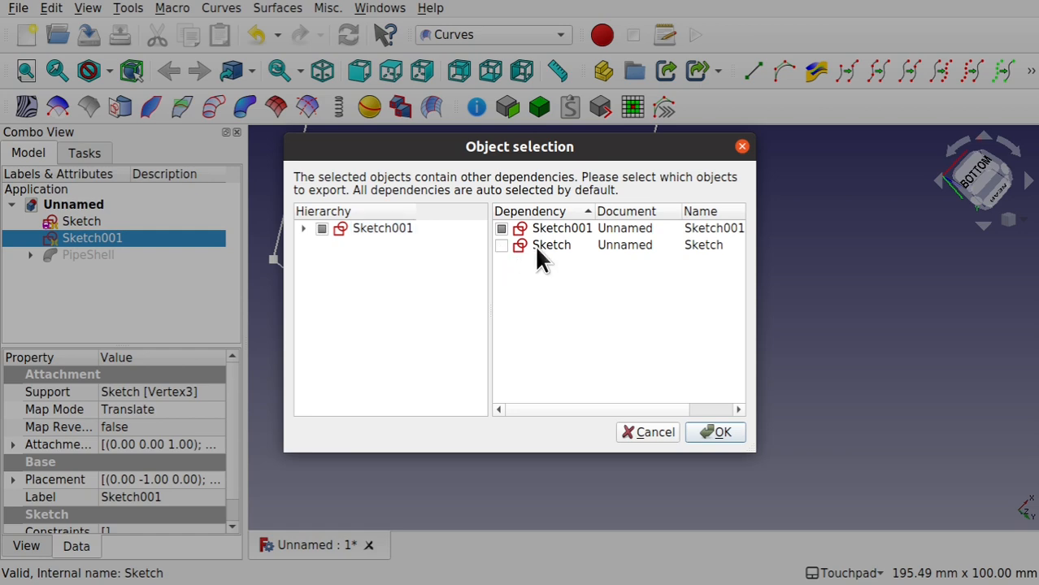
click(726, 432)
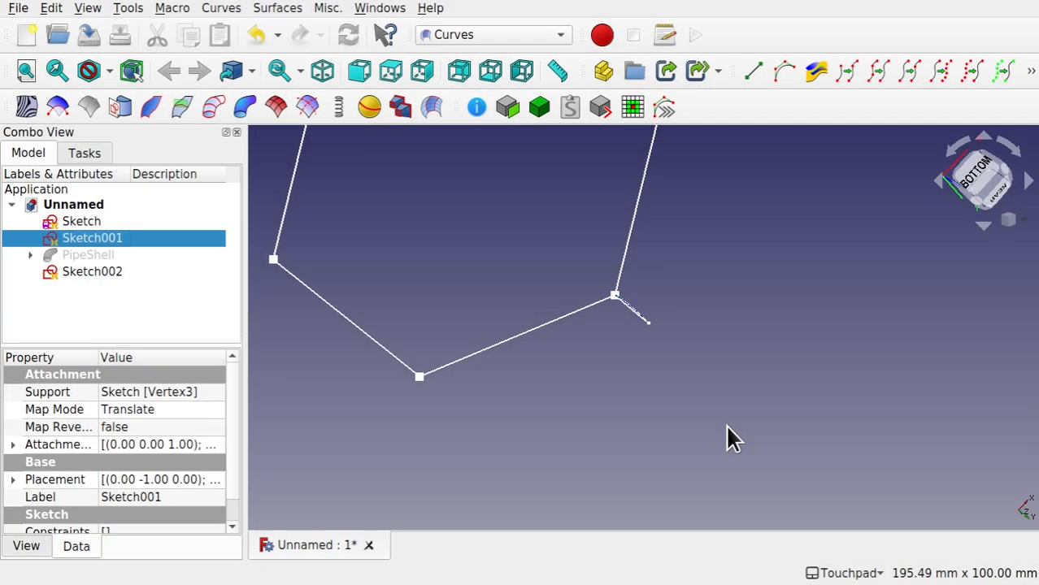
Reattach the duplicated profile sketch to the adjacent hexagon vertex, Vertex4, keeping the Translate origin attachment mode
click(89, 273)
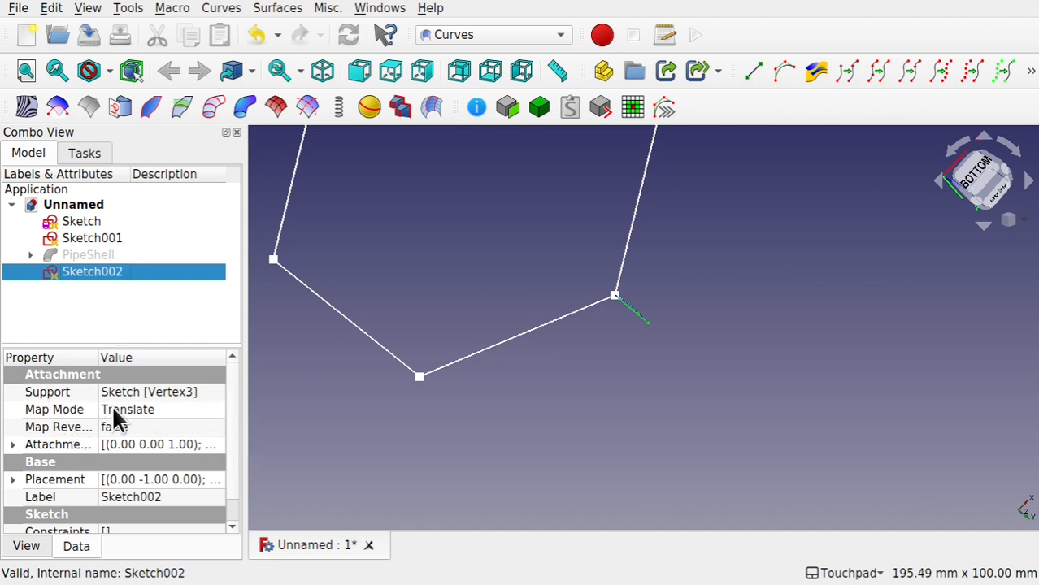
click(199, 411)
click(212, 410)
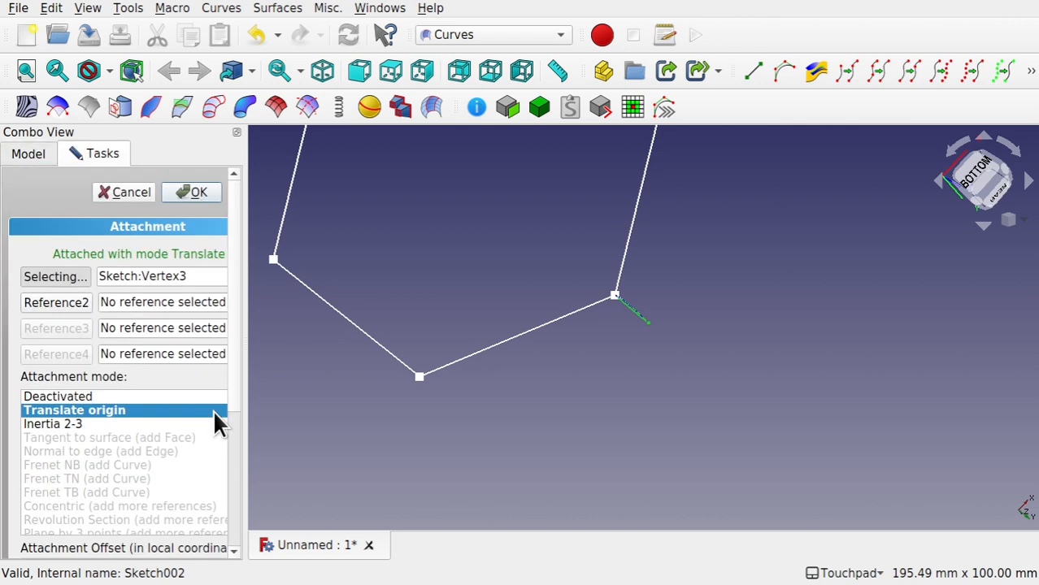
click(419, 378)
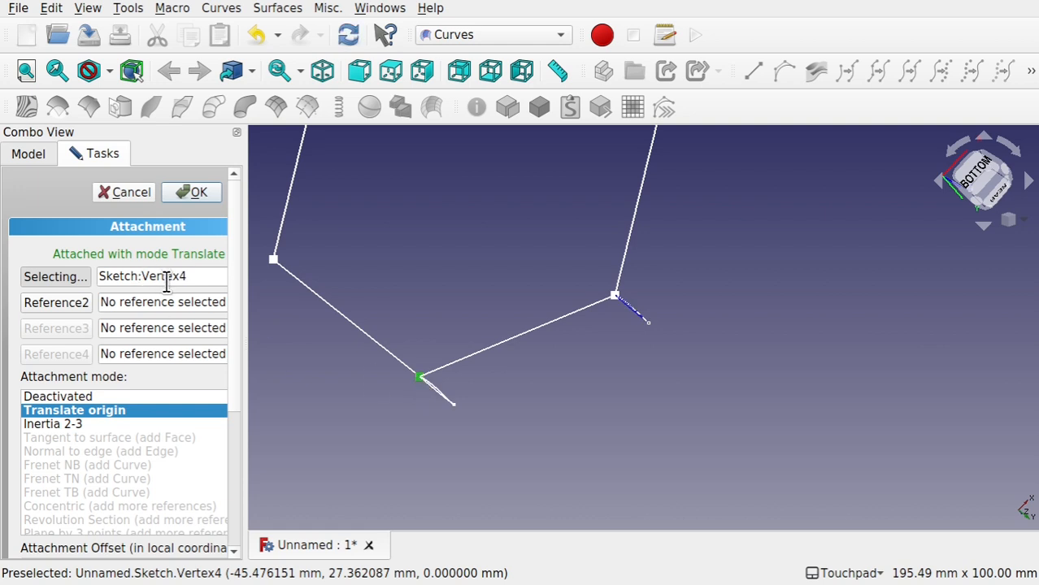
click(195, 193)
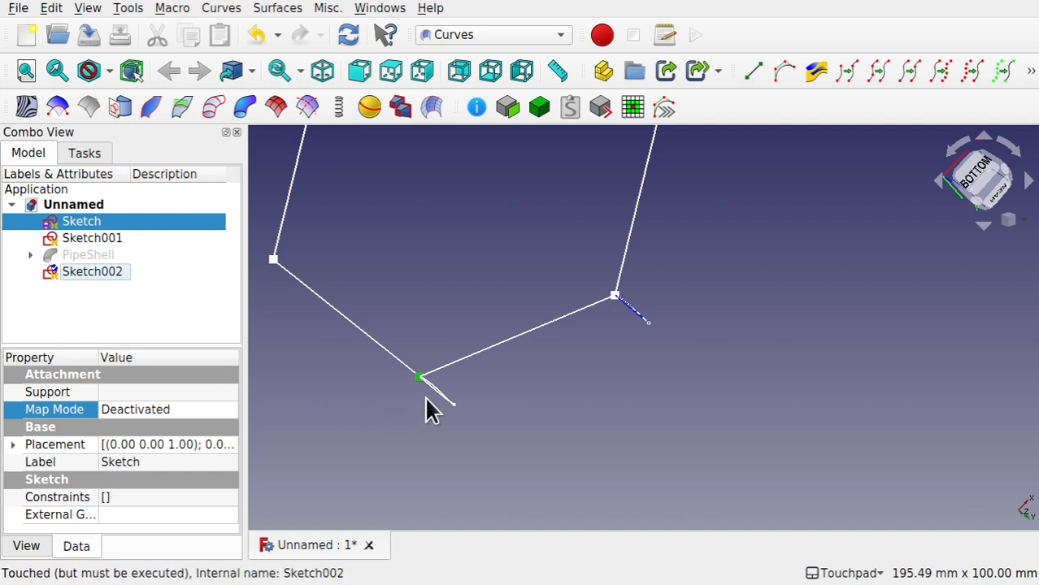
Examine the duplicated sketch's orientation at the vertex and its placement angle, axis and position
mouse_move(446, 415)
middle_down()
mouse_move(584, 317)
mouse_move(579, 385)
mouse_move(480, 366)
middle_up()
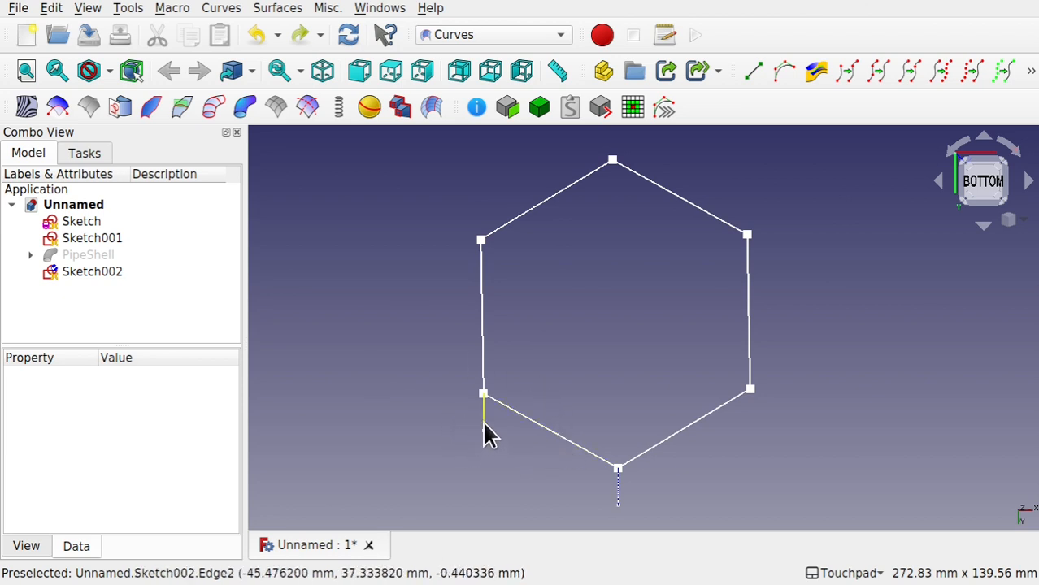
click(106, 273)
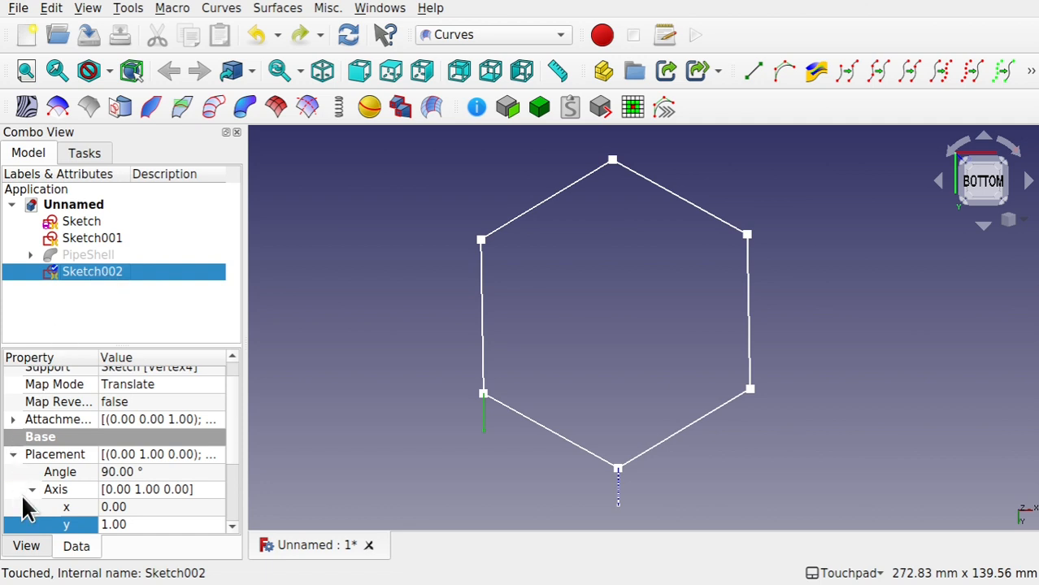
scroll(128, 508, up, 3)
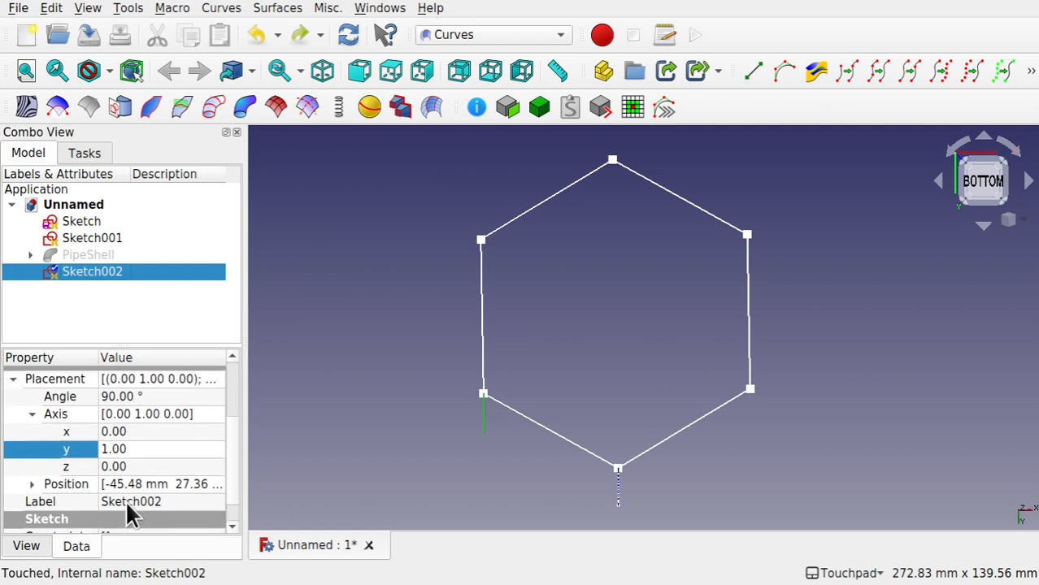
scroll(128, 507, down, 3)
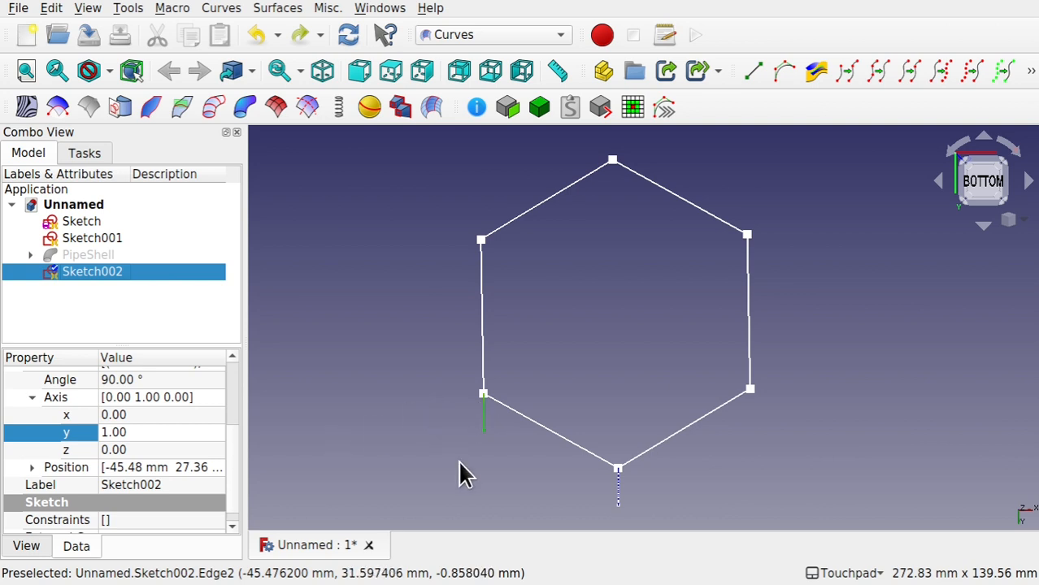
scroll(161, 416, up, 3)
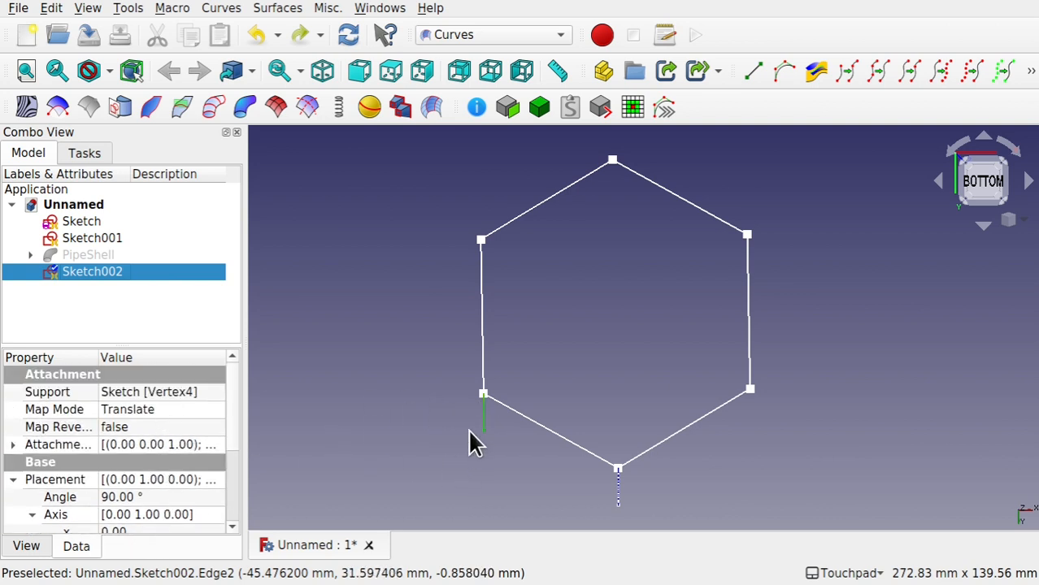
scroll(155, 493, down, 3)
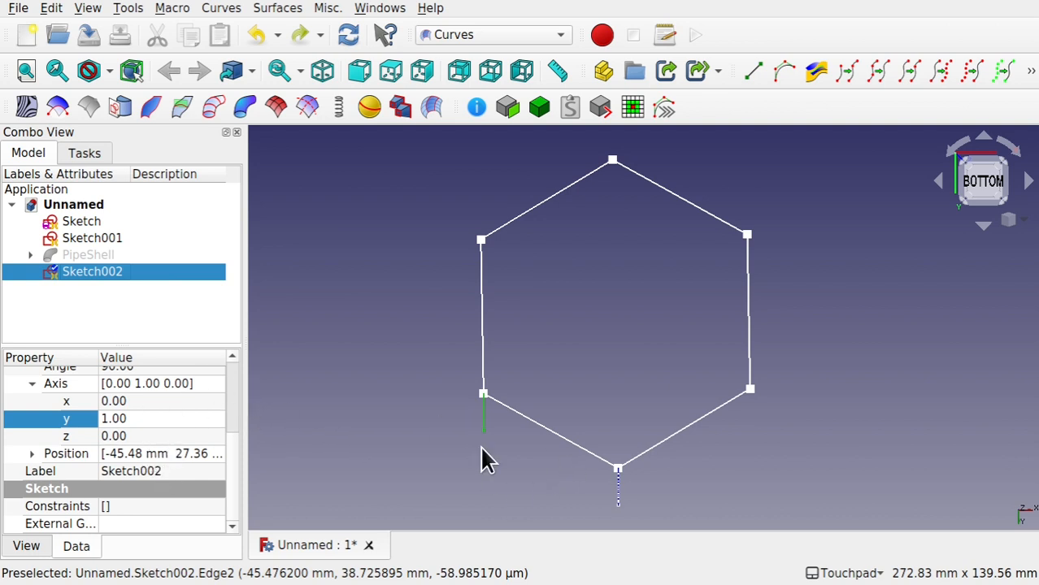
Switch to the Draft workbench and get a close view of the duplicated profile from below
click(491, 45)
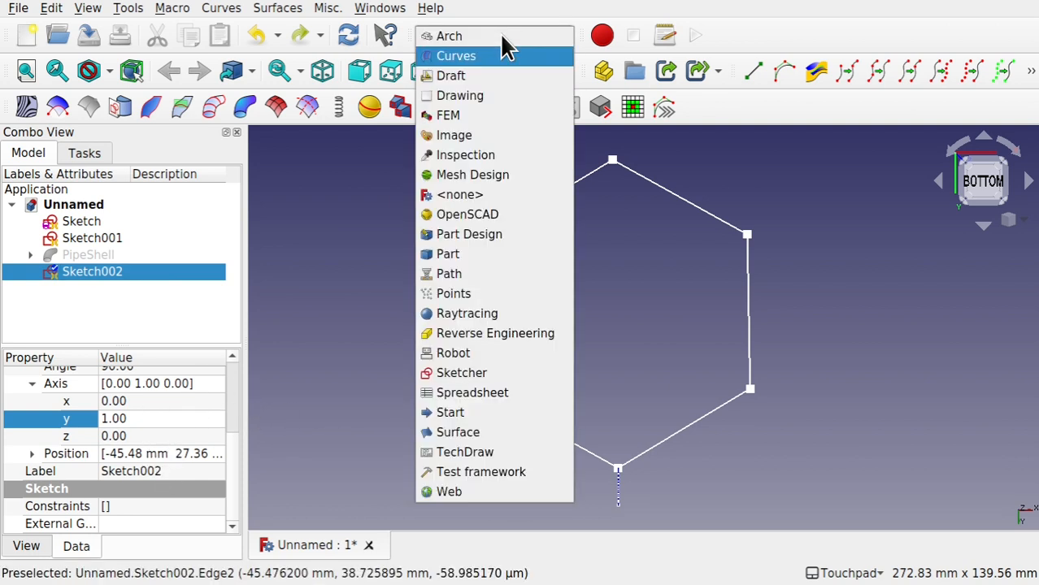
click(481, 76)
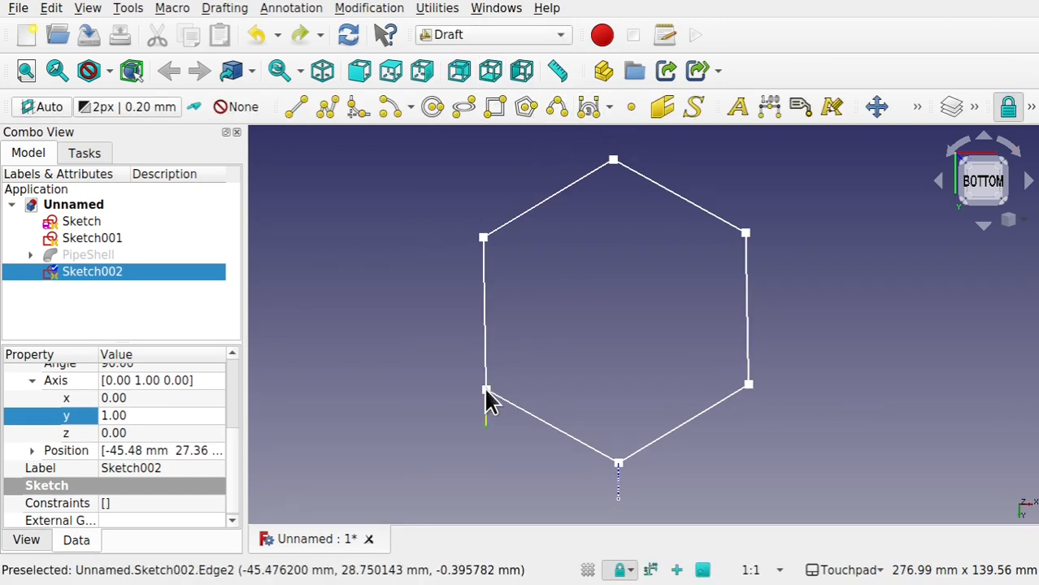
scroll(482, 419, up, 8)
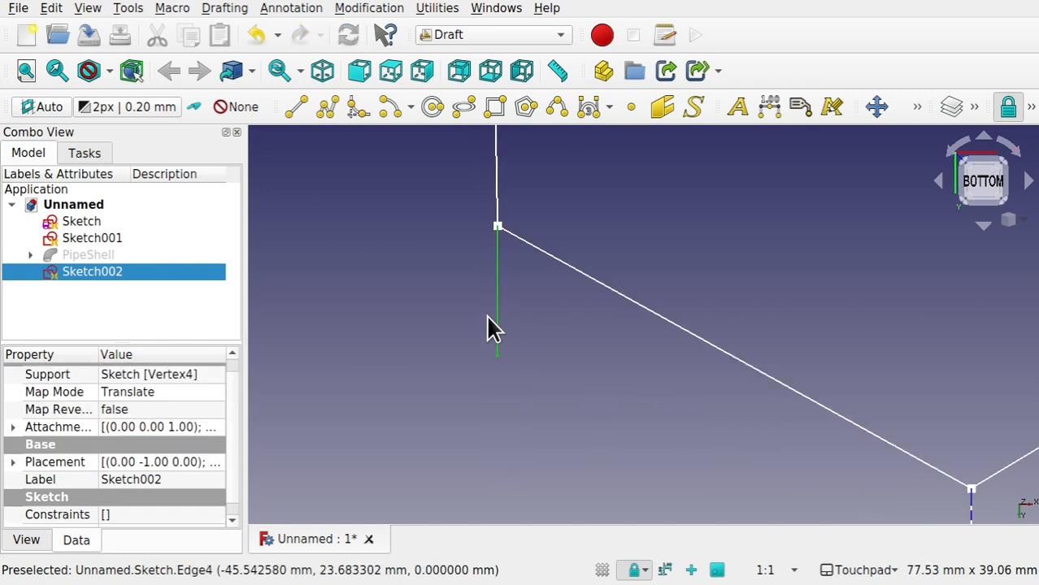
mouse_move(487, 315)
shift+mouse_down()
mouse_move(520, 292)
mouse_move(481, 298)
mouse_move(476, 285)
shift+mouse_up()
click(978, 172)
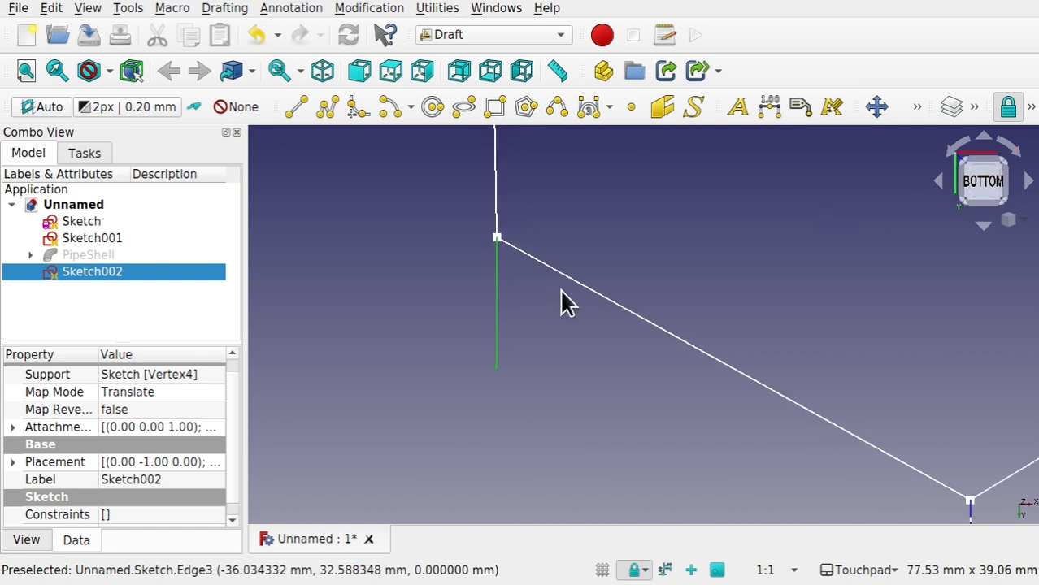
shift+drag(560, 285, 568, 346)
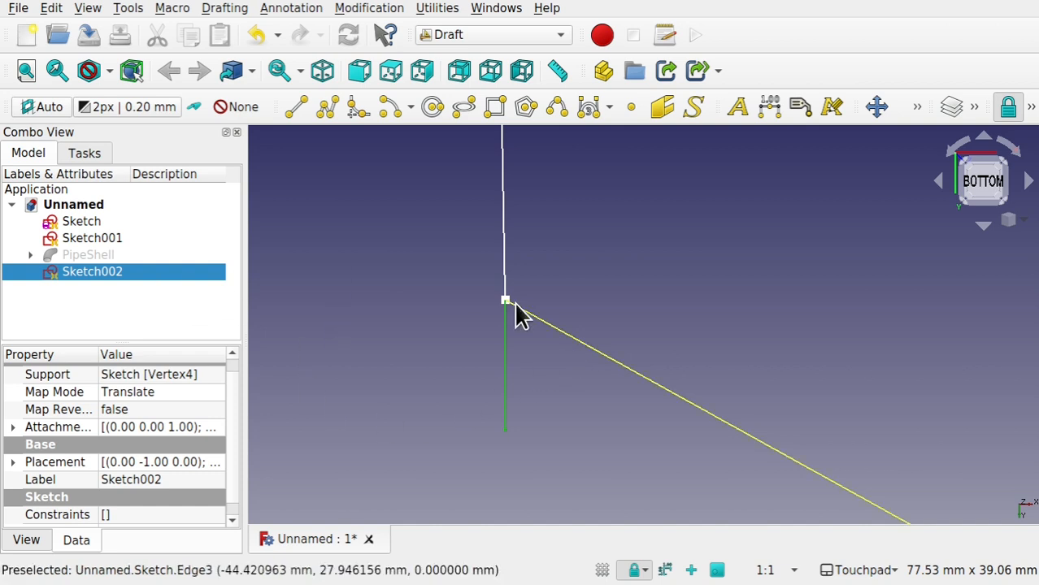
Start the Draft Rotate operation on the duplicated profile sketch
click(340, 318)
click(88, 271)
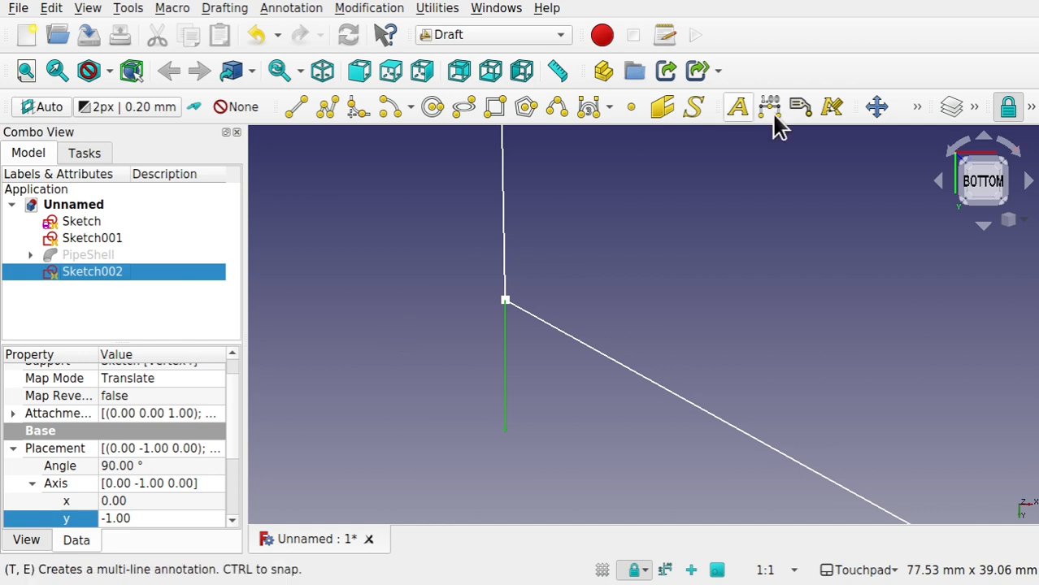
click(916, 108)
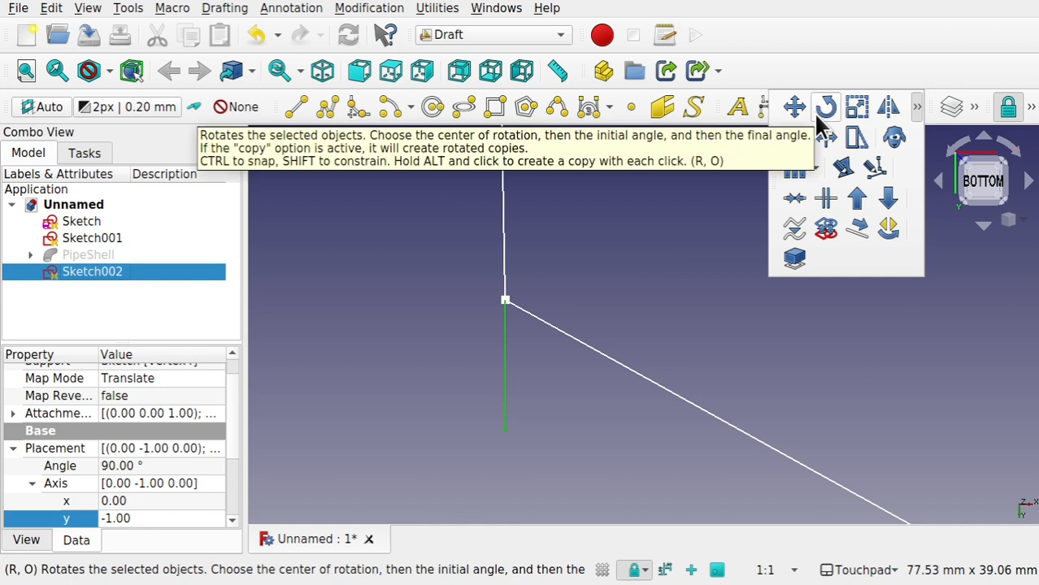
click(378, 10)
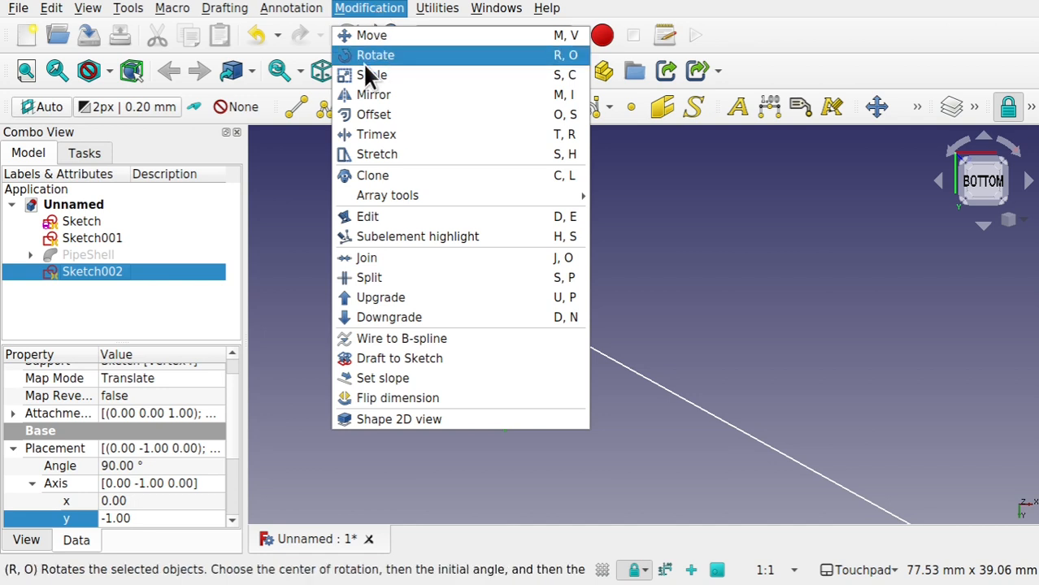
click(144, 287)
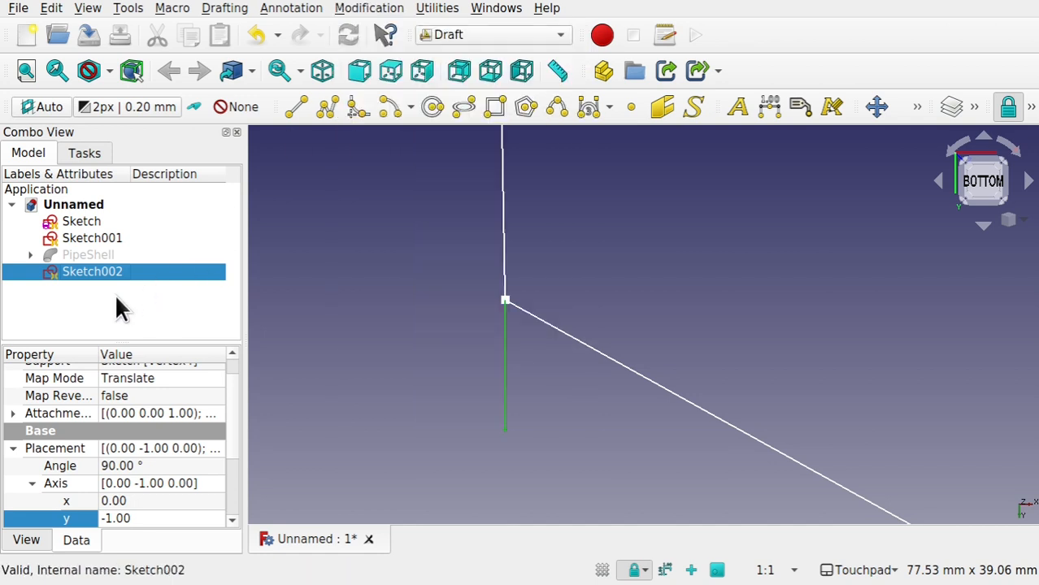
click(917, 102)
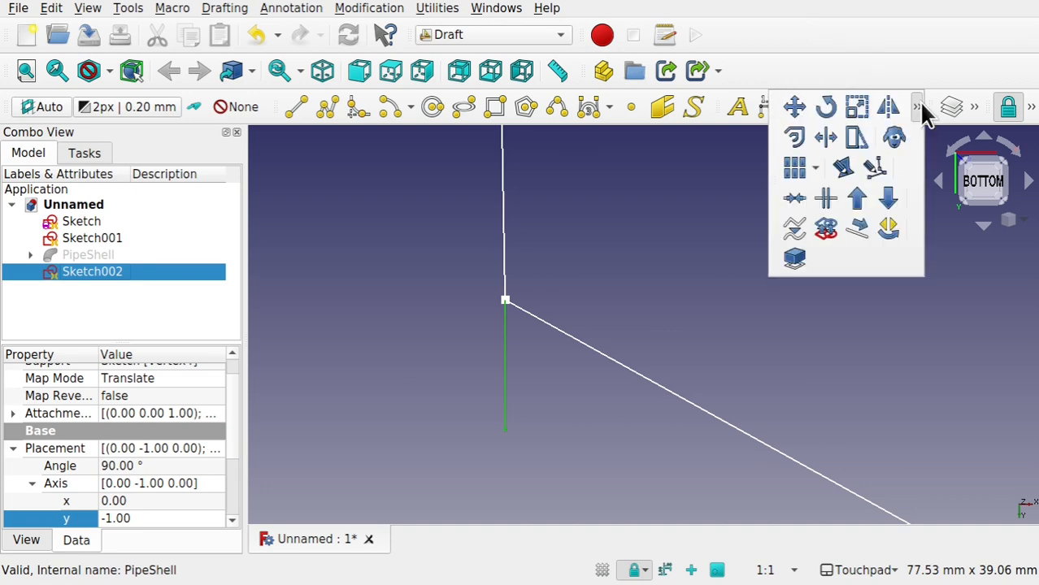
click(823, 109)
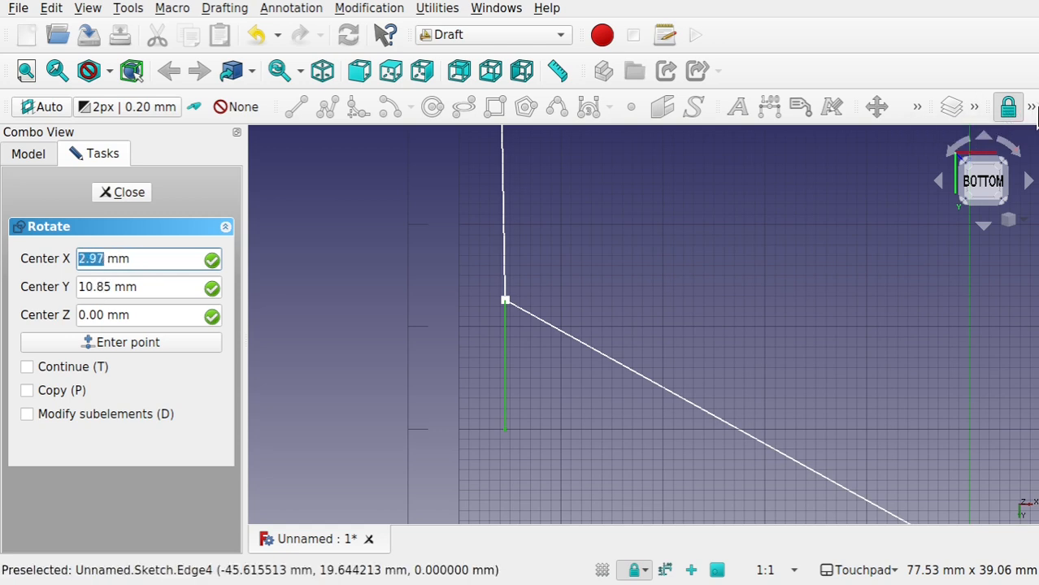
Try the working plane, grid and dimension display snap options for picking the rotation points
click(1030, 108)
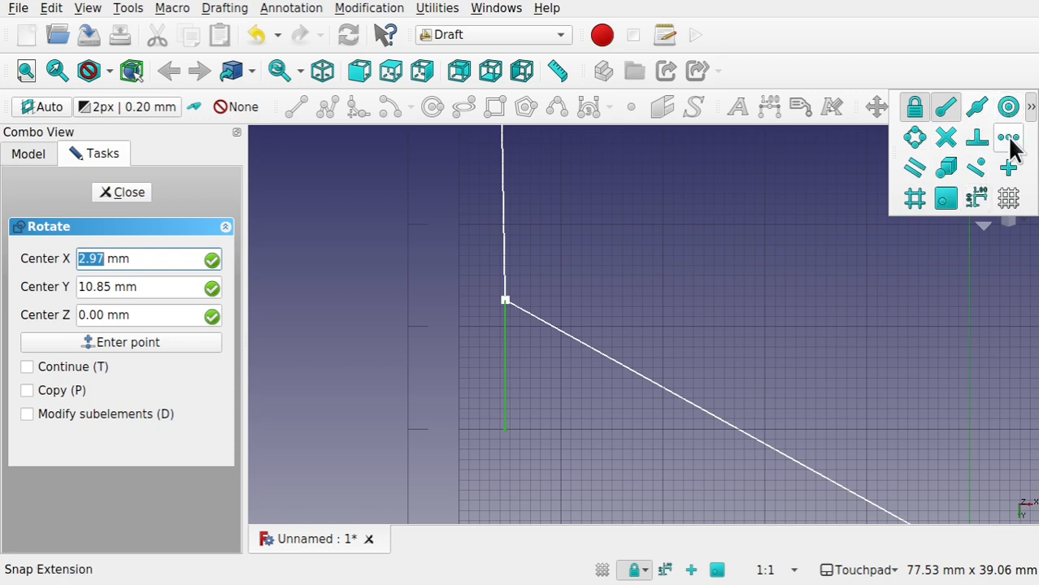
click(946, 198)
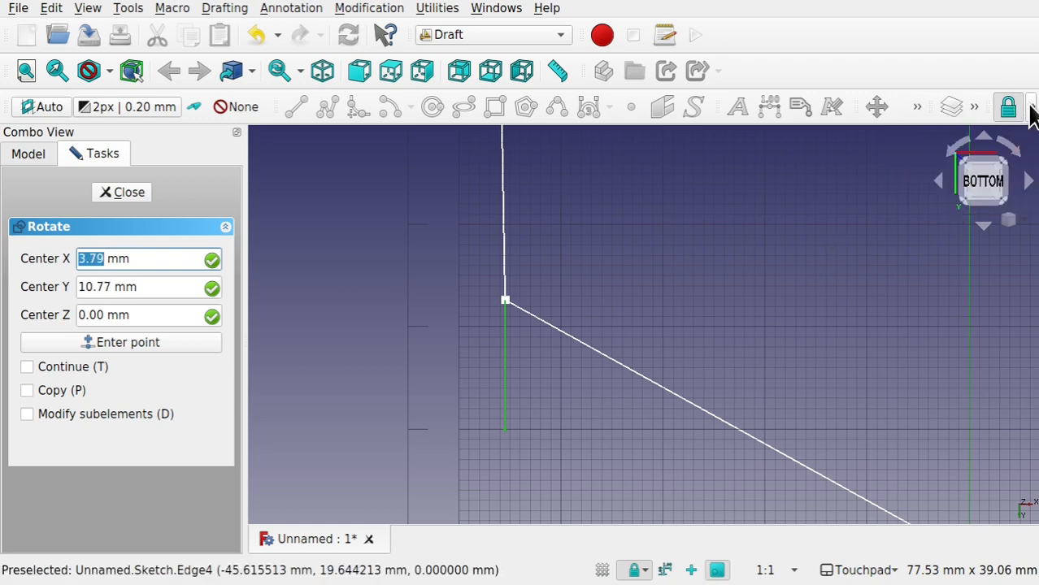
click(1031, 111)
click(1030, 112)
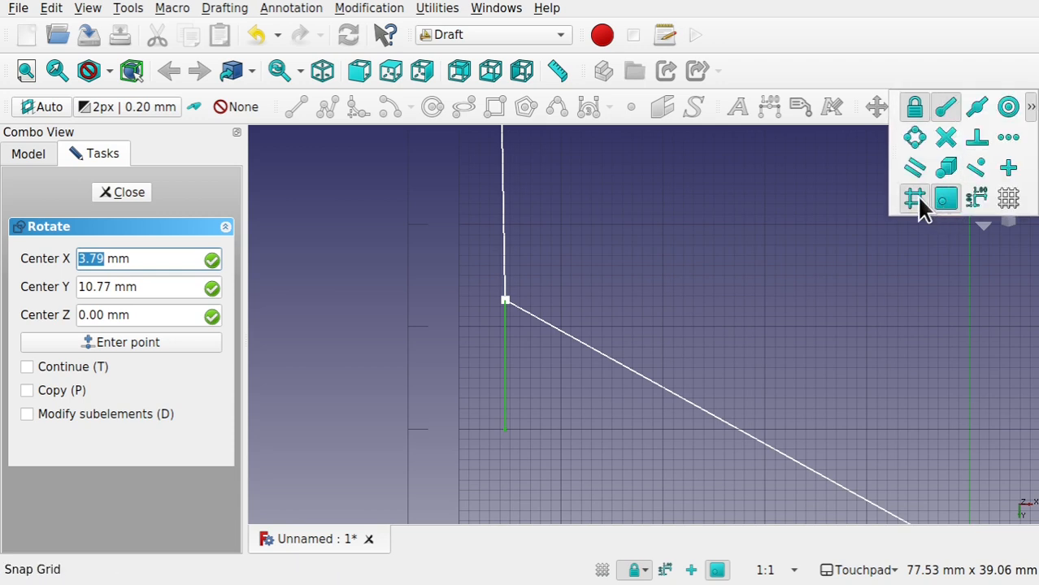
click(981, 198)
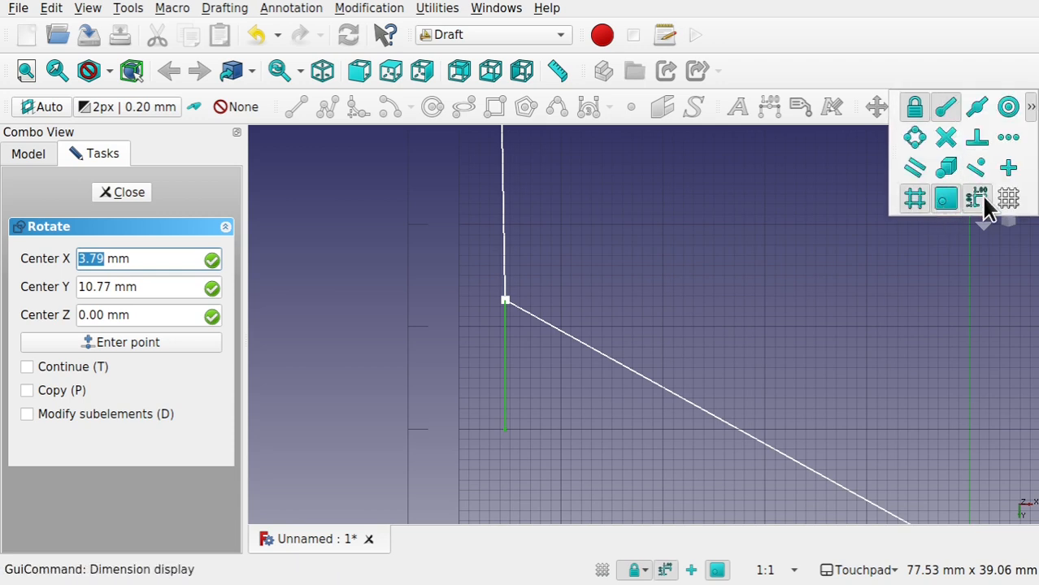
click(1031, 110)
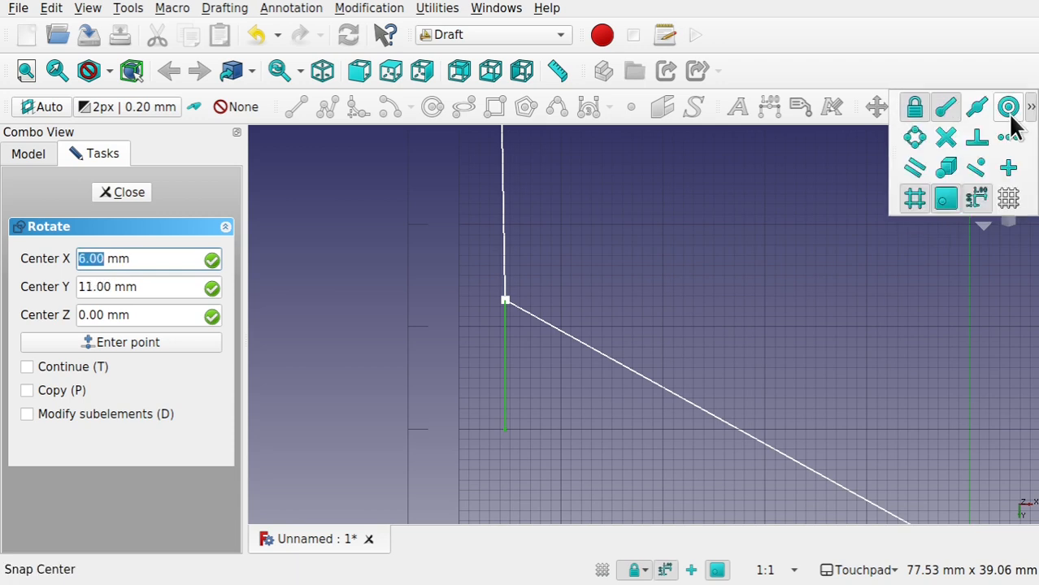
click(916, 199)
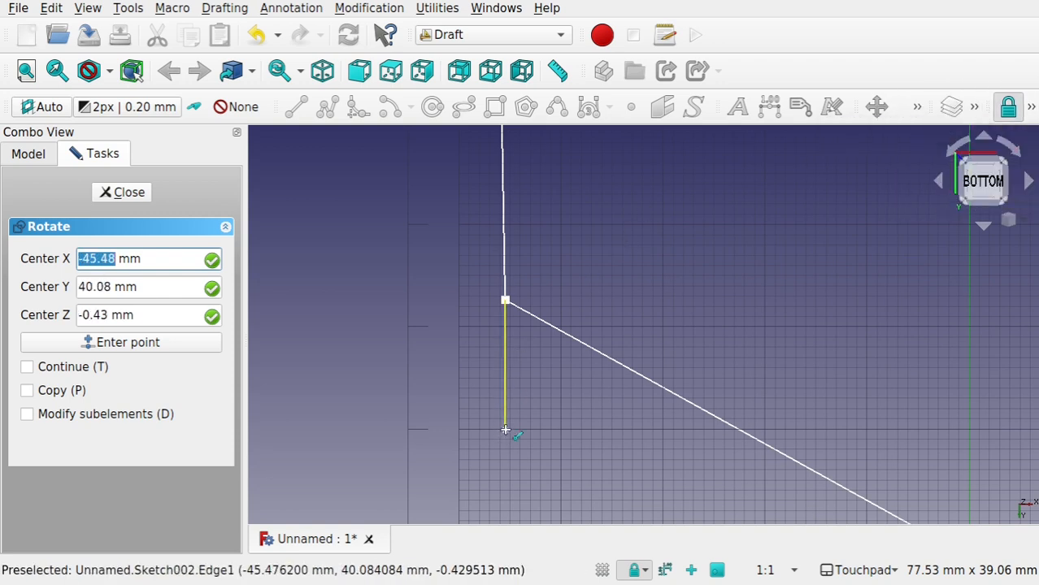
Rotate the duplicated profile sketch about the hexagon vertex by about 63° so it points outward from the corner
click(505, 301)
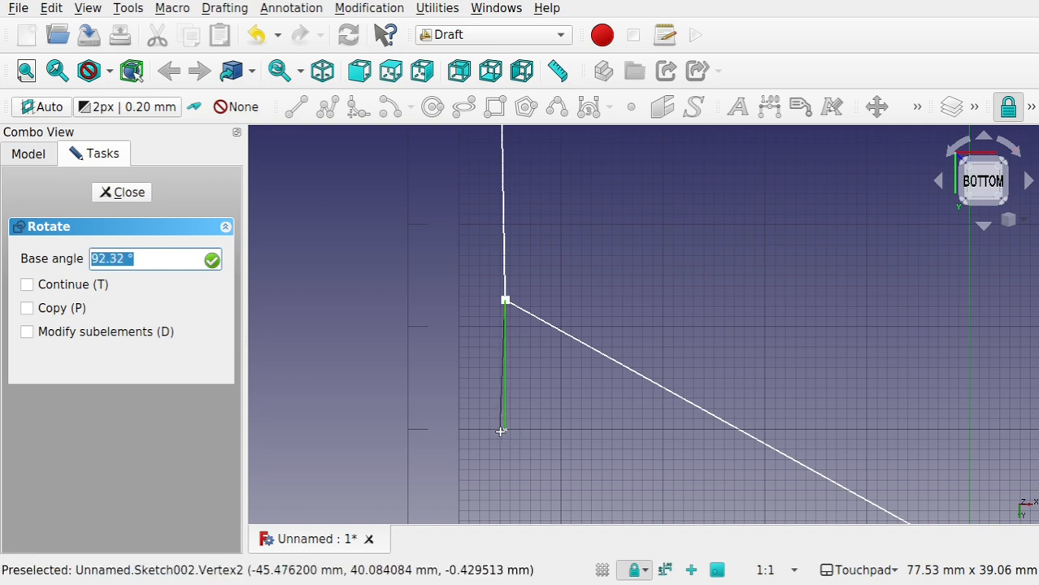
click(504, 431)
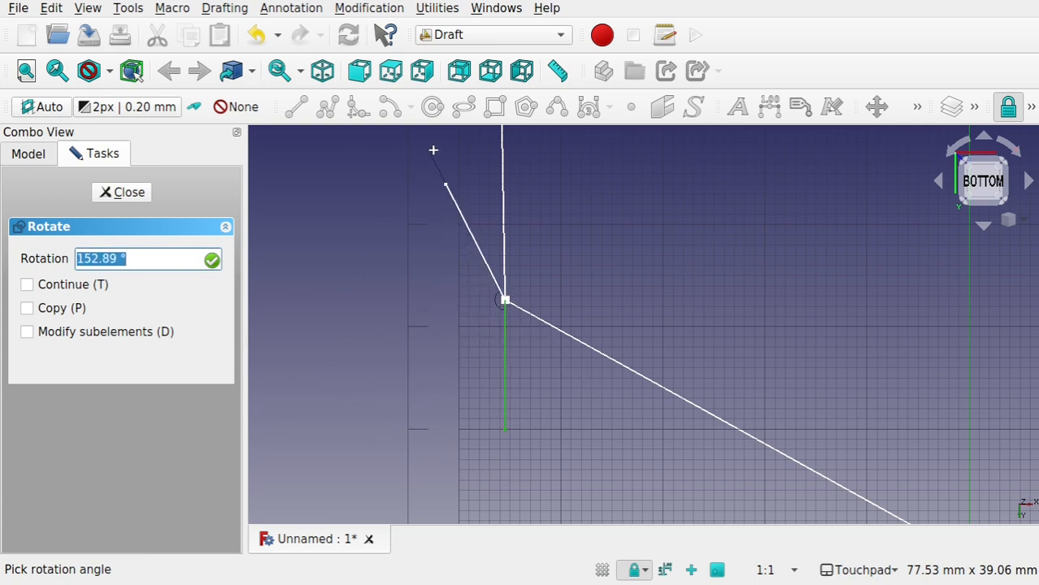
text(4)
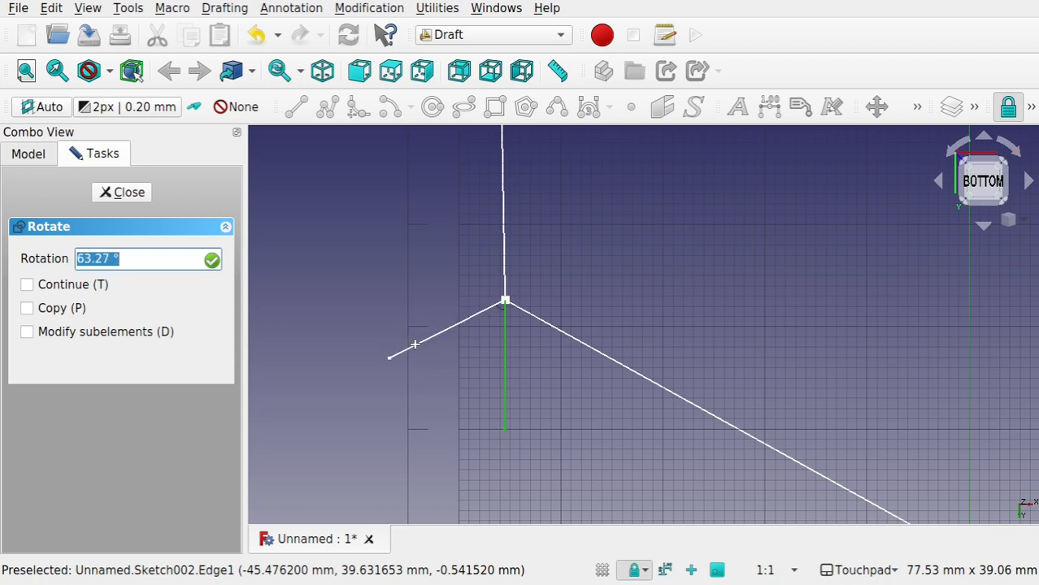
click(414, 344)
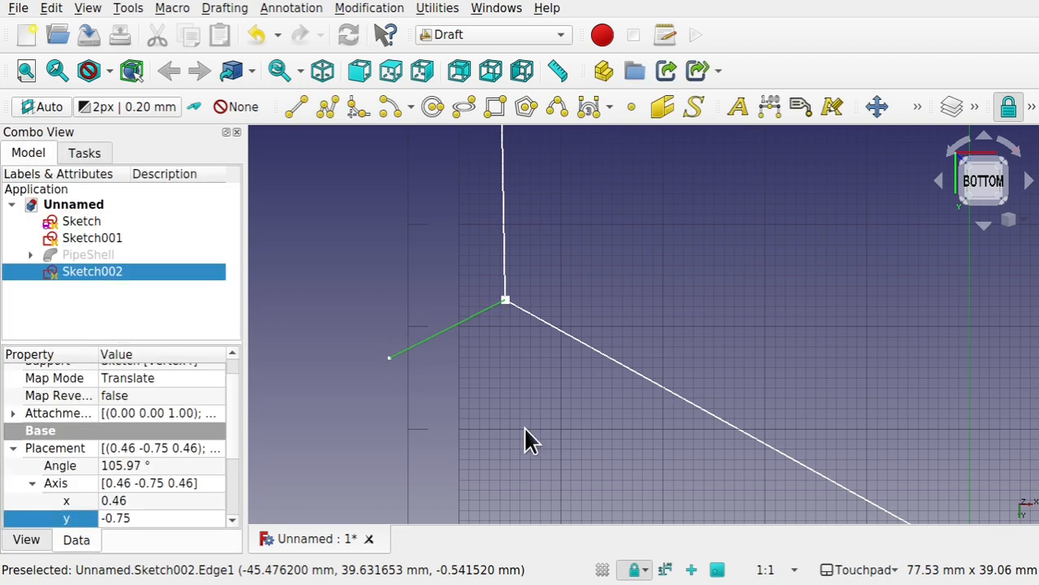
Examine the rotated profile's orientation relative to the hexagon path and the vertex it sits on
mouse_move(591, 391)
alt+mouse_down()
mouse_move(599, 278)
mouse_move(589, 417)
mouse_move(601, 476)
mouse_move(589, 413)
mouse_move(508, 415)
mouse_move(541, 244)
mouse_move(526, 348)
mouse_move(526, 401)
mouse_move(537, 398)
alt+mouse_up()
scroll(532, 384, down, 8)
scroll(532, 384, up, 3)
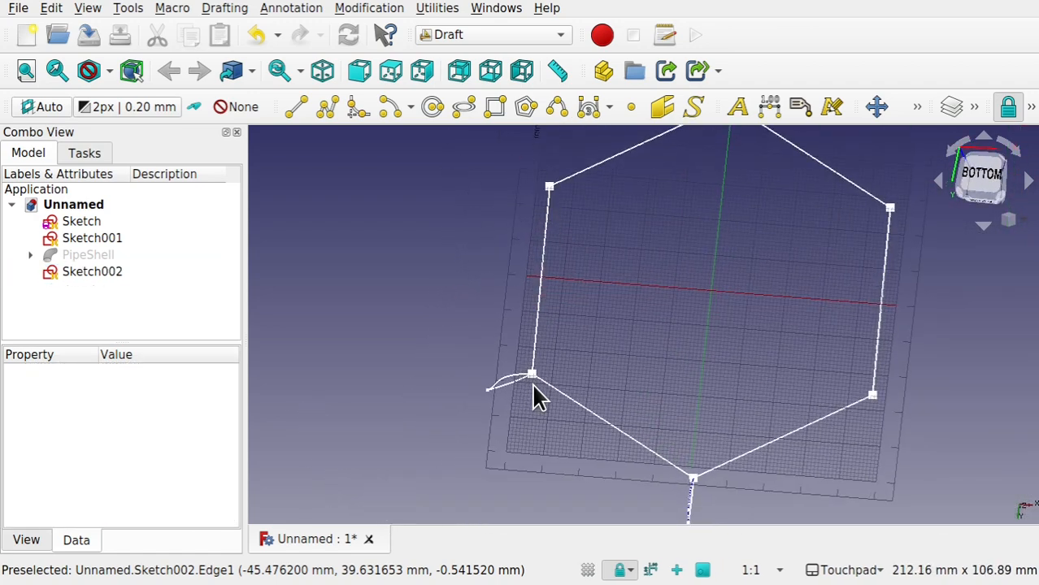
scroll(533, 384, down, 1)
scroll(534, 397, up, 1)
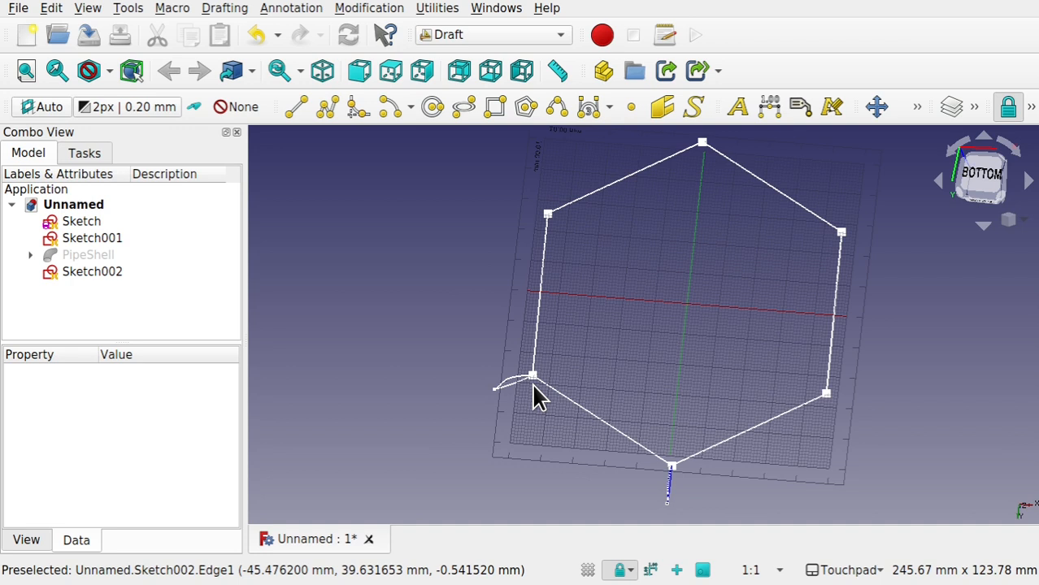
click(102, 258)
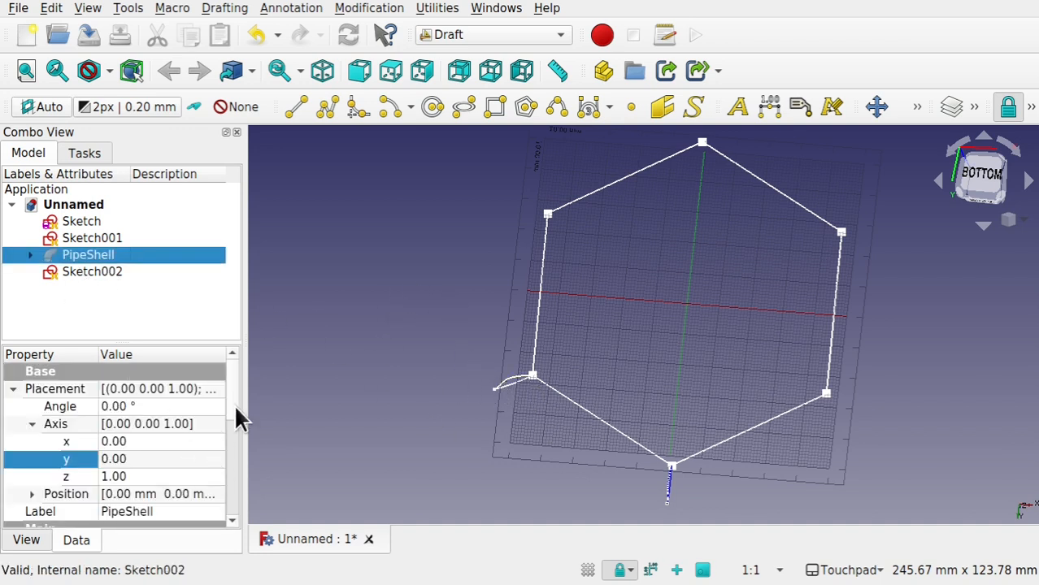
click(92, 273)
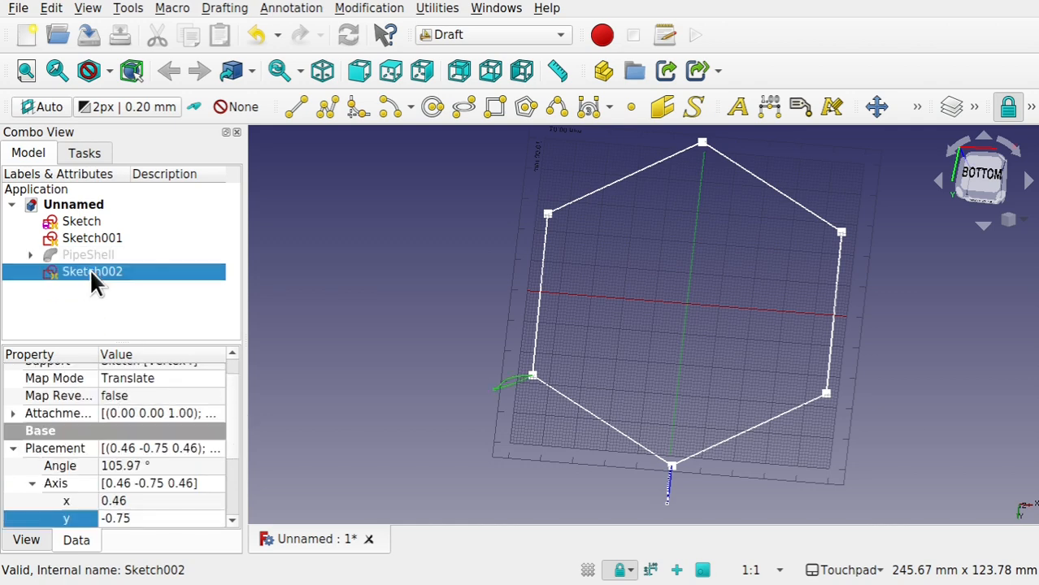
click(511, 390)
scroll(511, 391, up, 4)
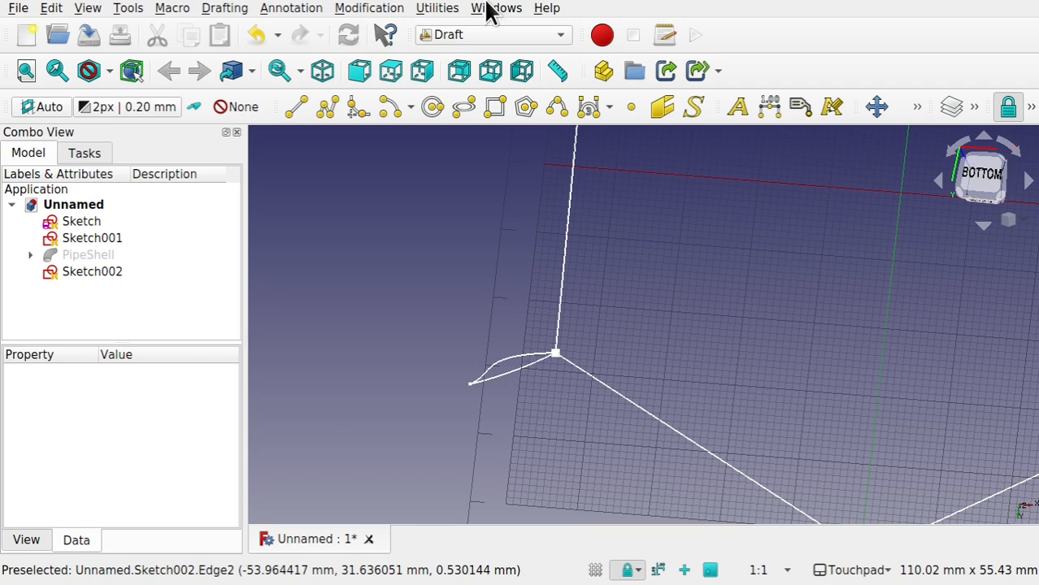
Hide the Draft grid and switch to the Curves workbench
click(1029, 107)
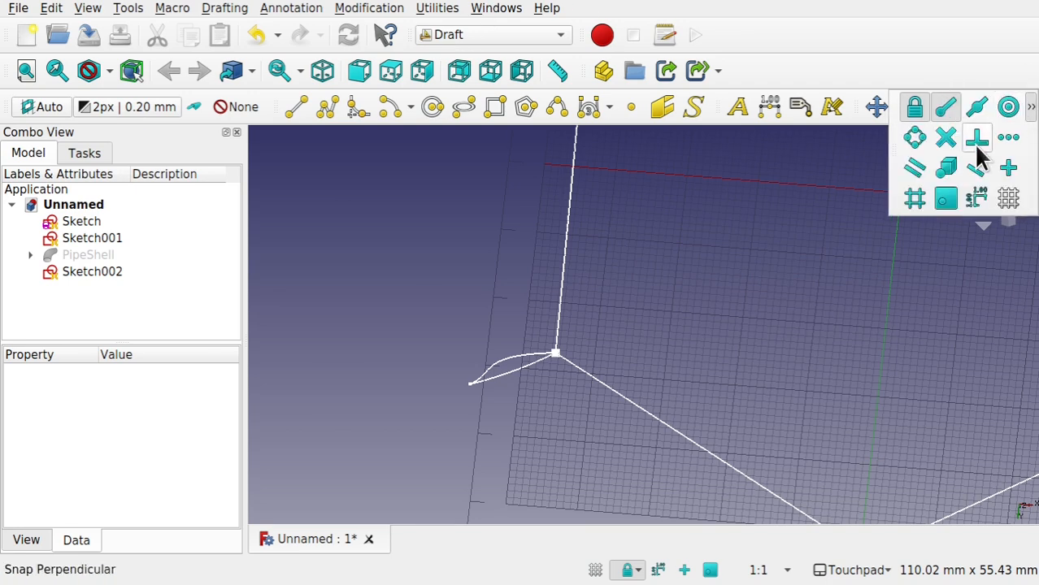
click(1007, 201)
click(528, 37)
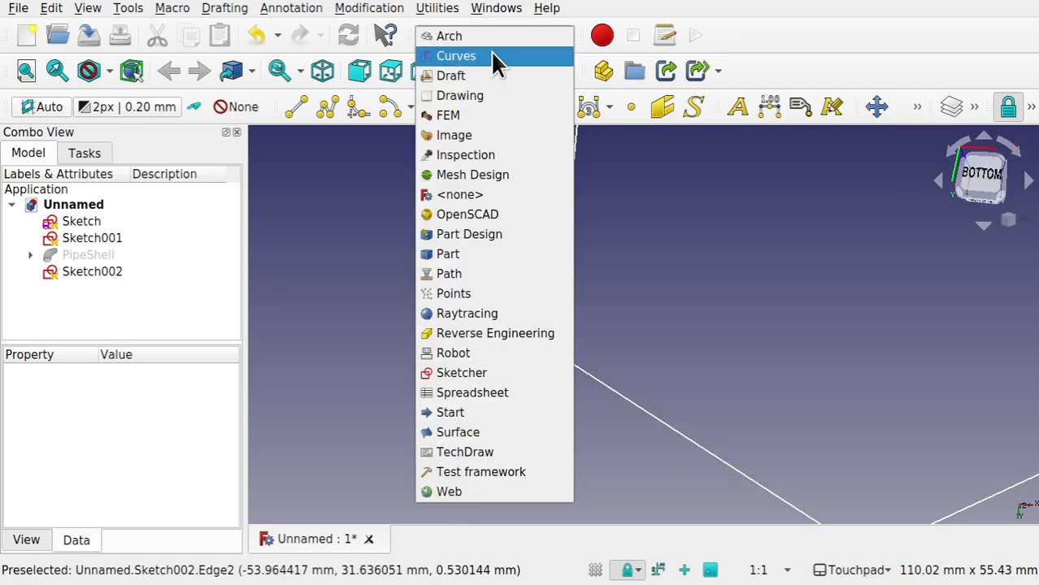
click(490, 52)
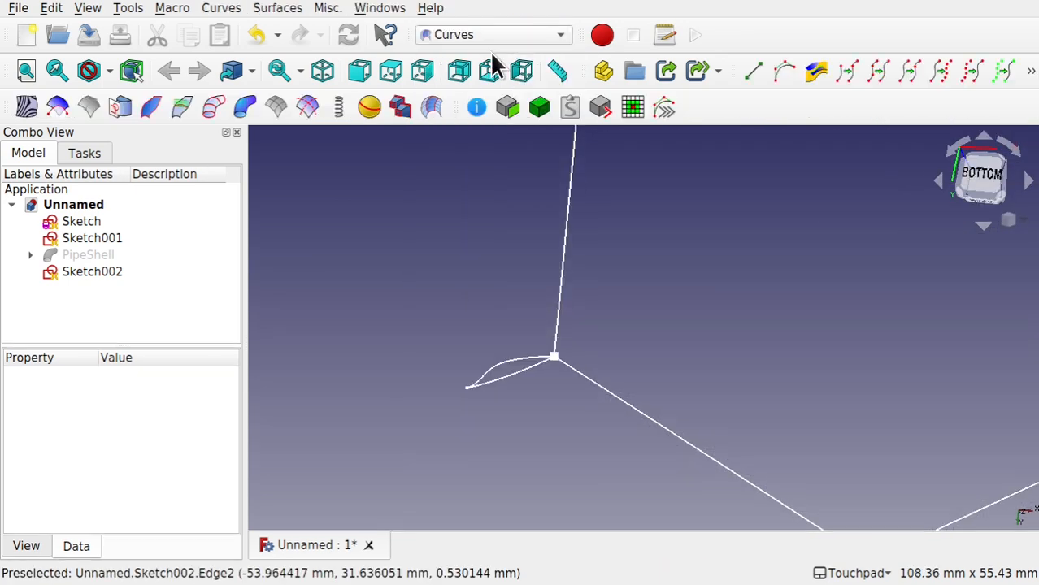
Create a pipe shell profile object from the rotated sketch and make the existing PipeShell visible
click(504, 376)
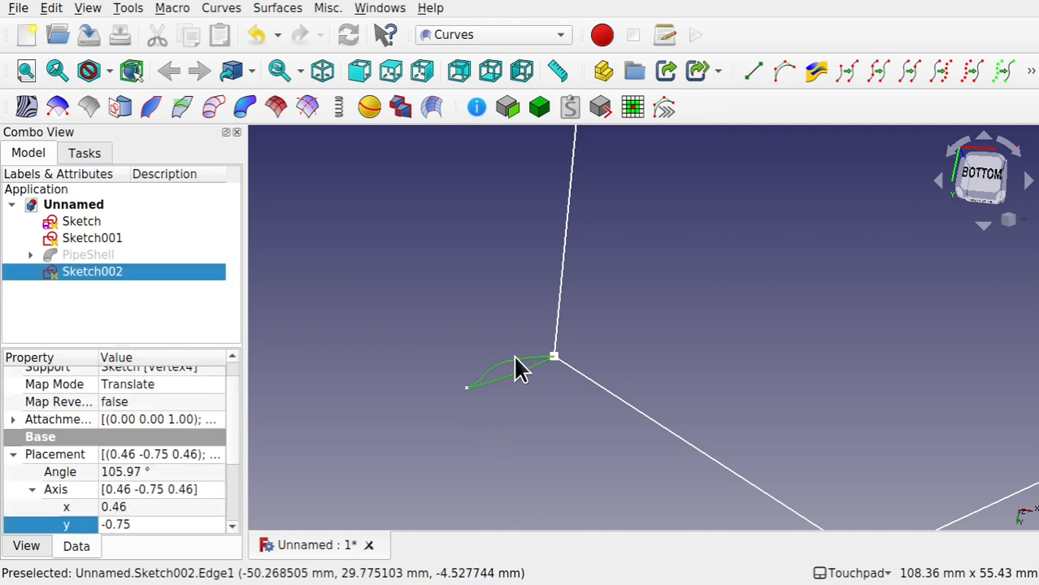
click(218, 111)
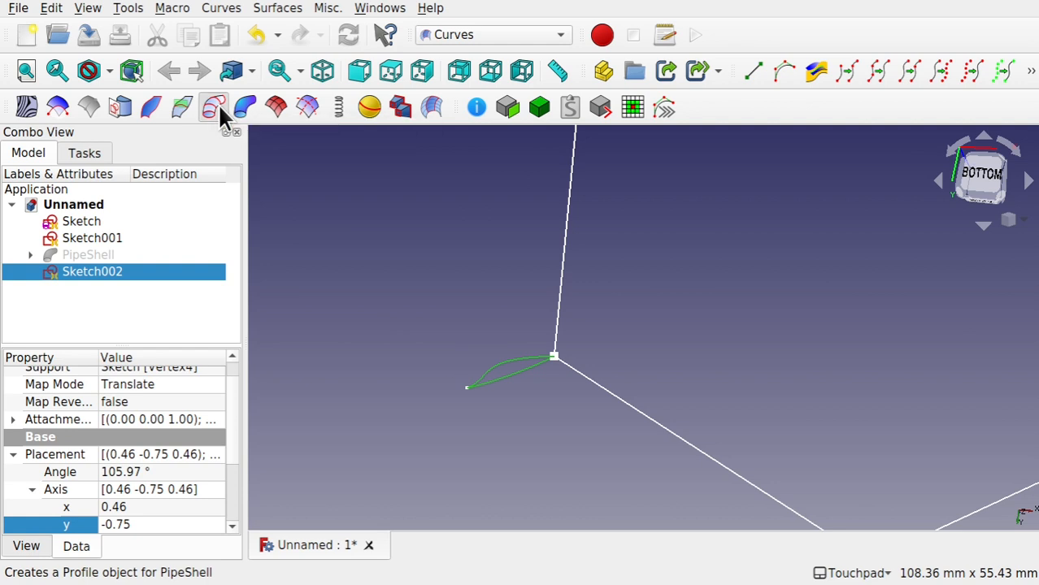
click(134, 307)
click(66, 255)
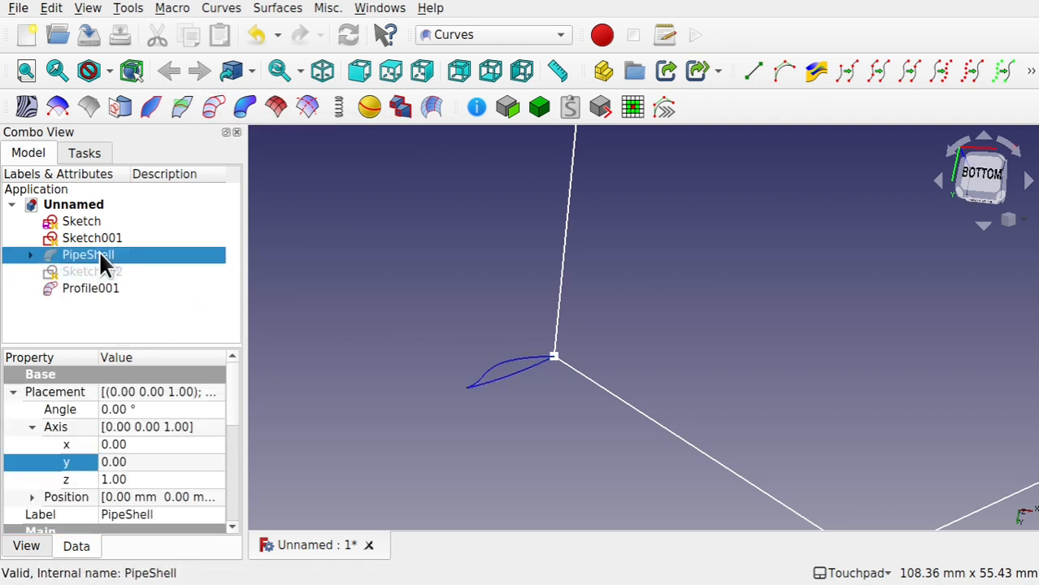
key(space)
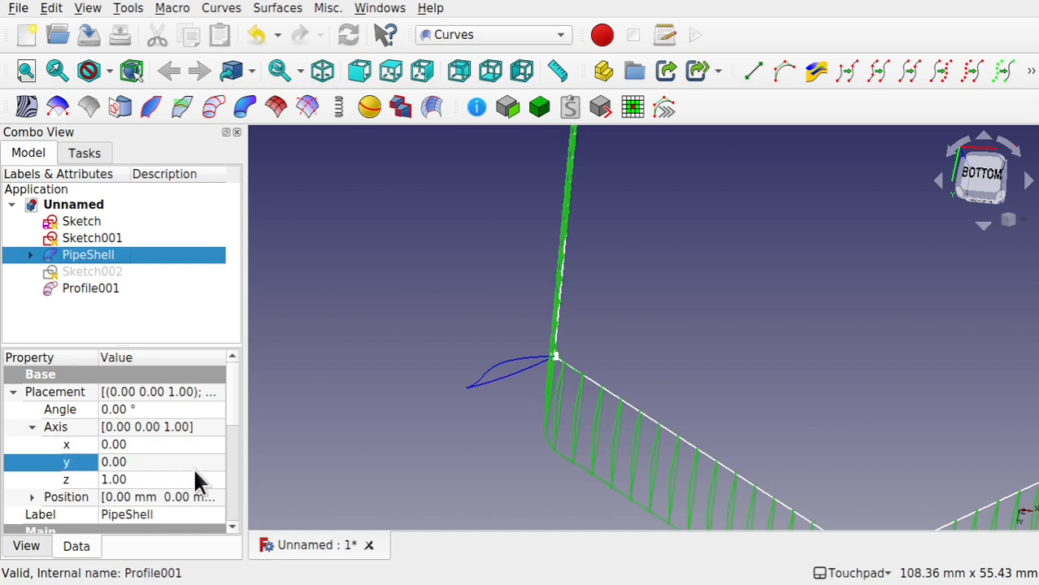
Set the PipeShell's Profiles to both Profile and Profile001 and refresh the model
drag(233, 398, 237, 455)
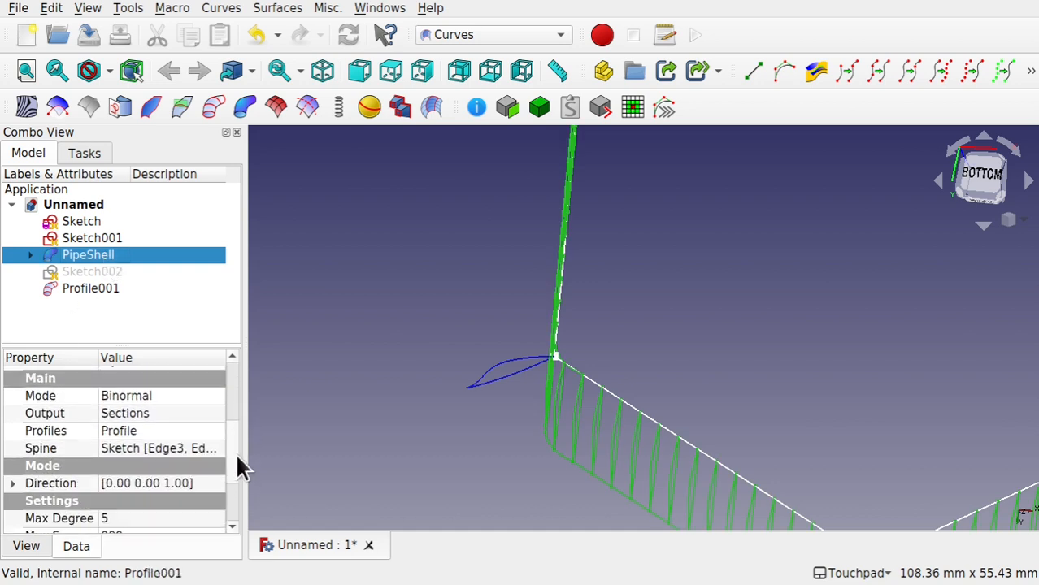
click(216, 433)
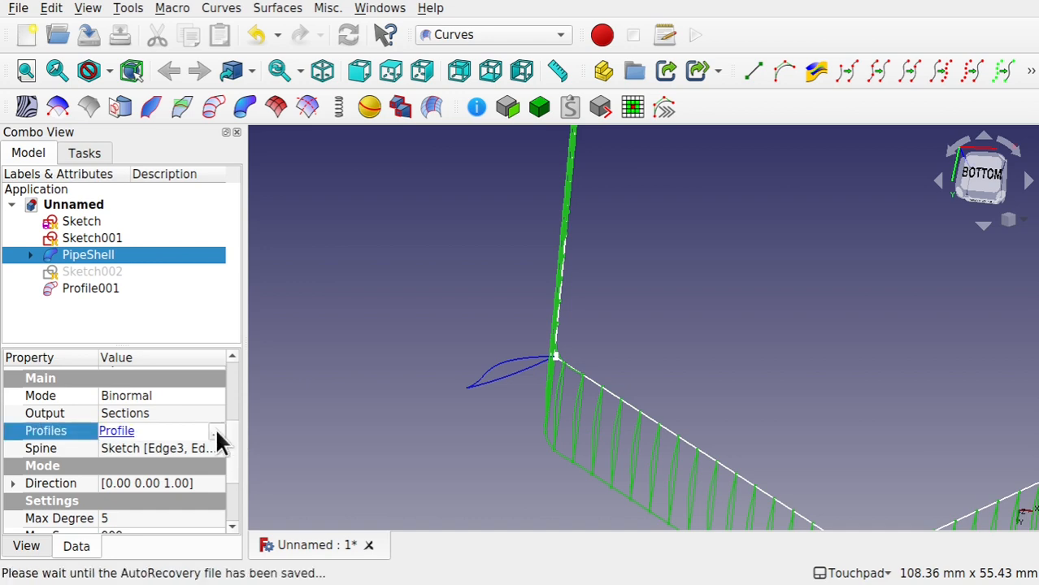
click(216, 432)
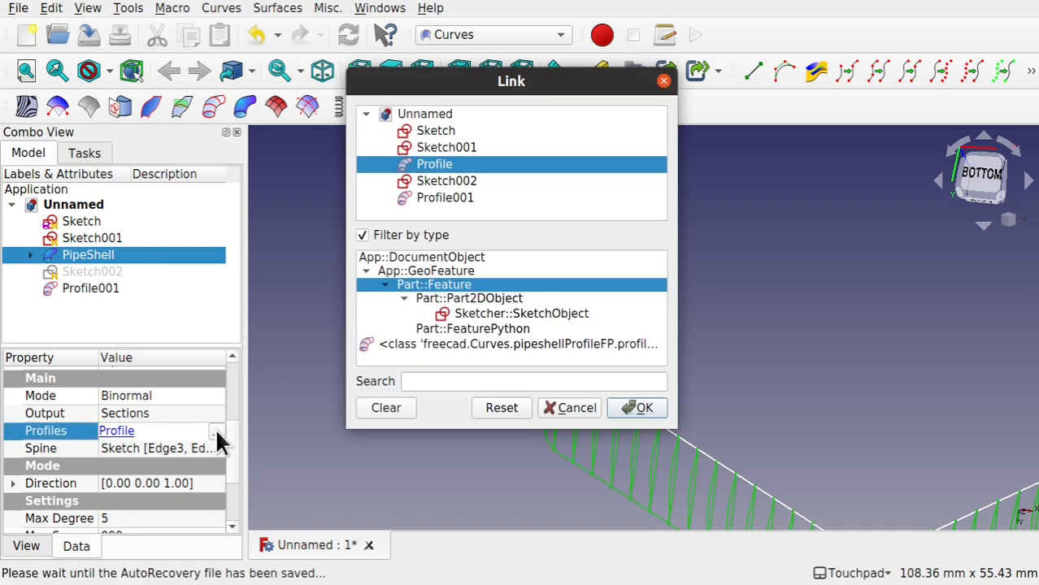
ctrl+click(445, 198)
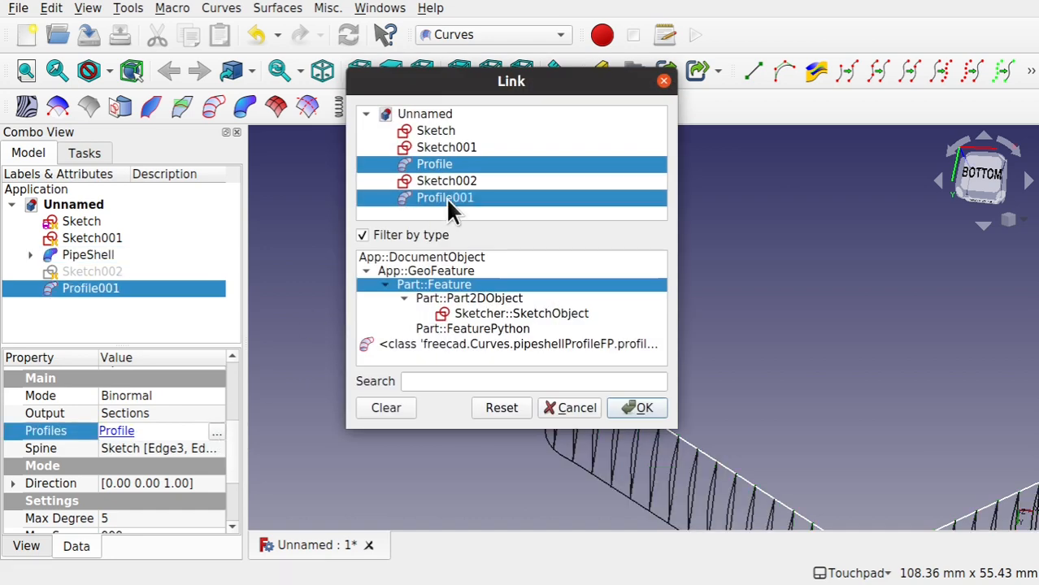
click(636, 406)
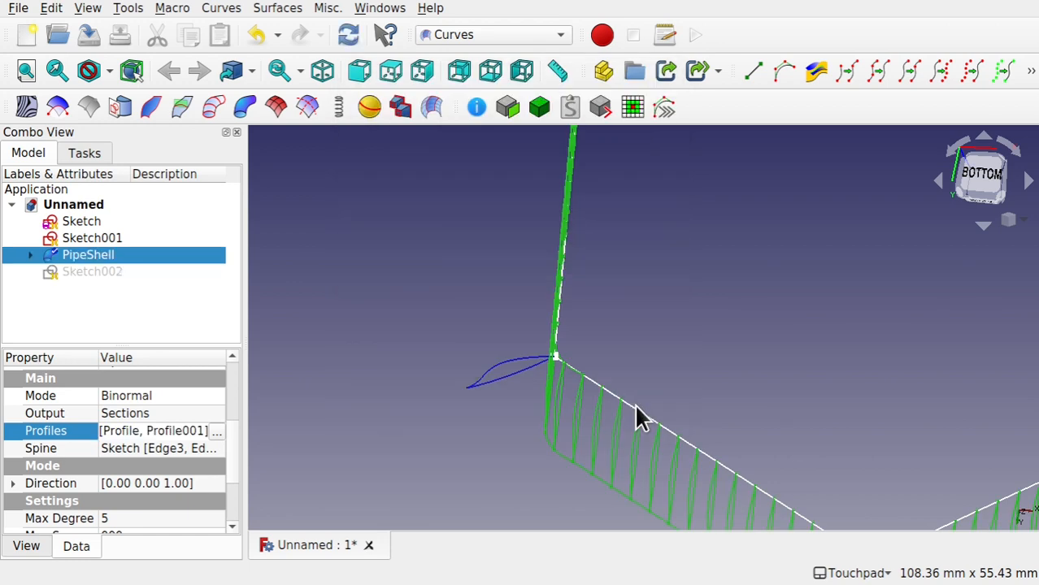
click(51, 7)
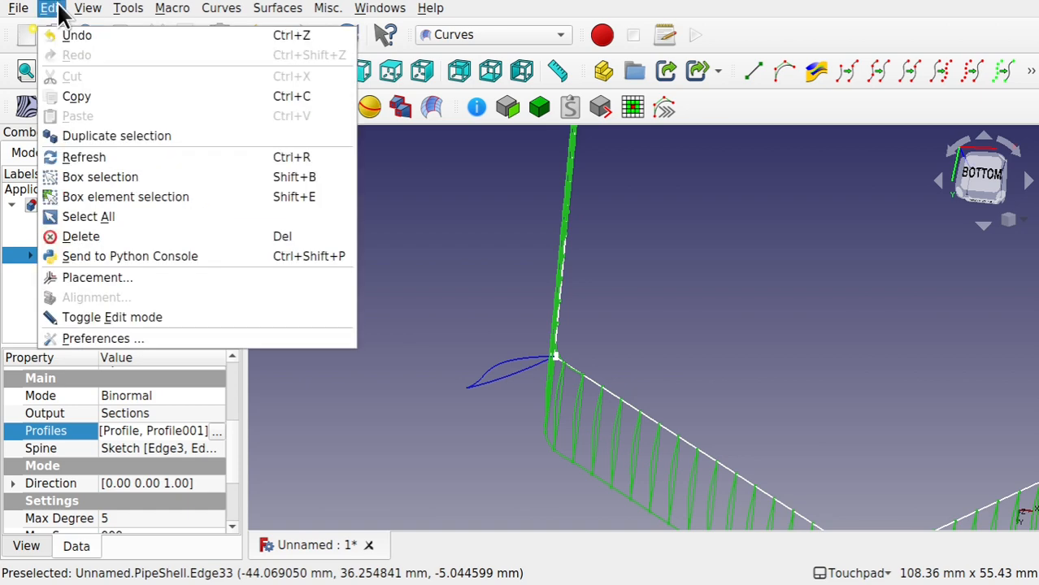
click(80, 160)
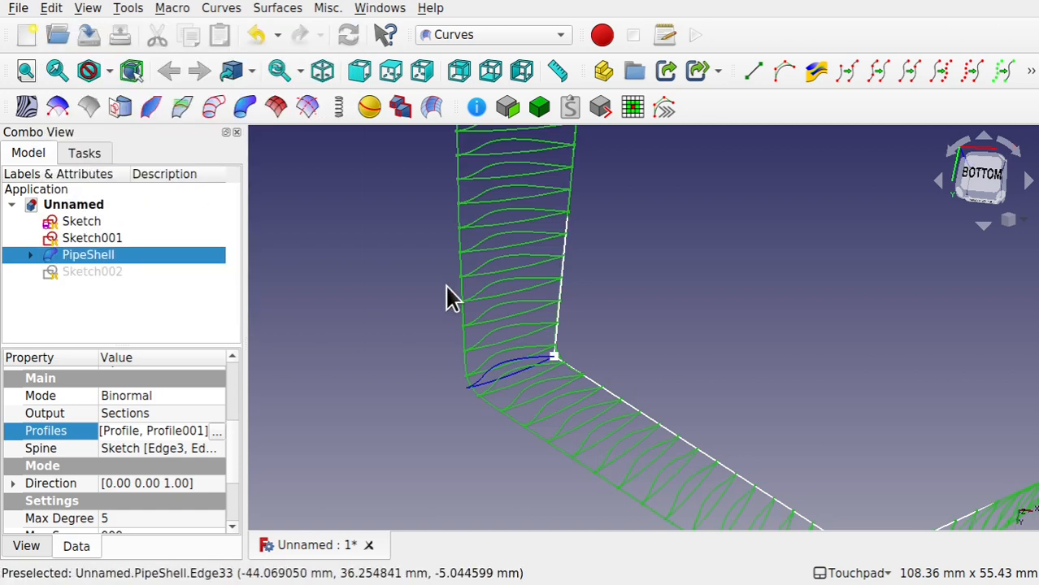
Examine how the pipe shell sections follow the hexagon from one profile to the other and around the remaining corners
scroll(447, 295, down, 5)
scroll(447, 295, up, 5)
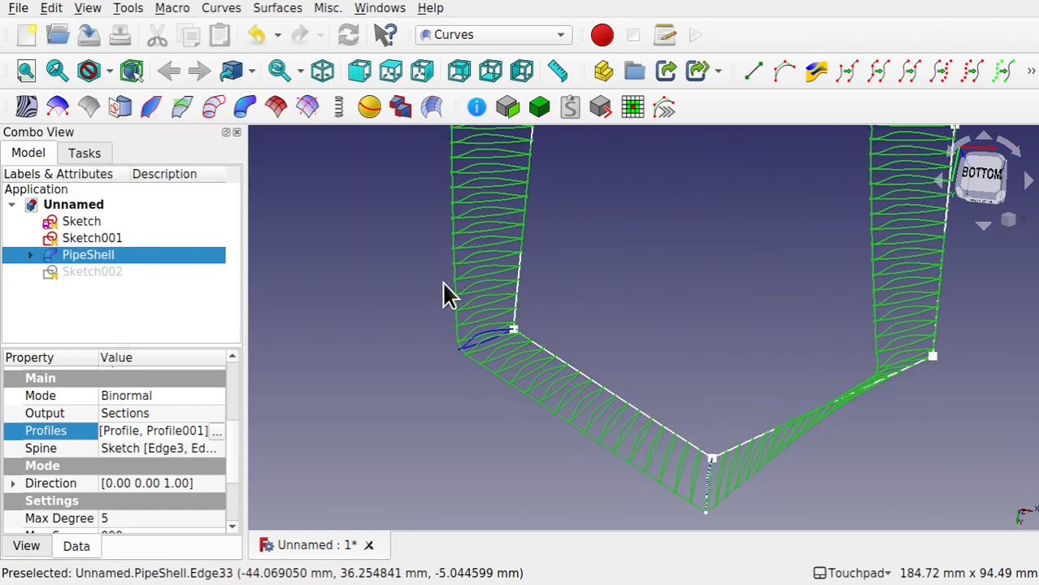
scroll(447, 286, up, 2)
scroll(519, 316, down, 4)
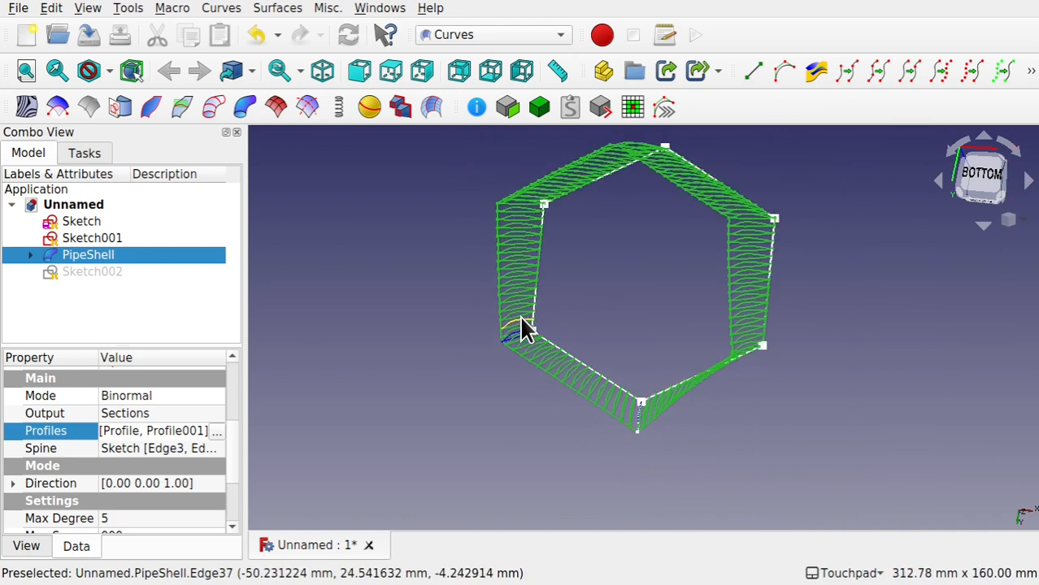
scroll(524, 330, down, 1)
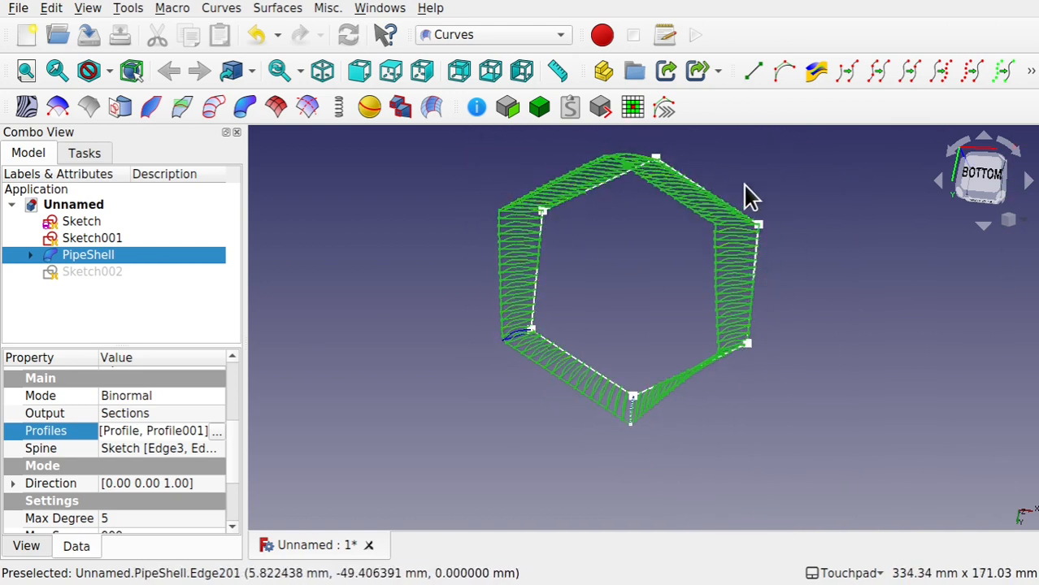
scroll(626, 272, up, 3)
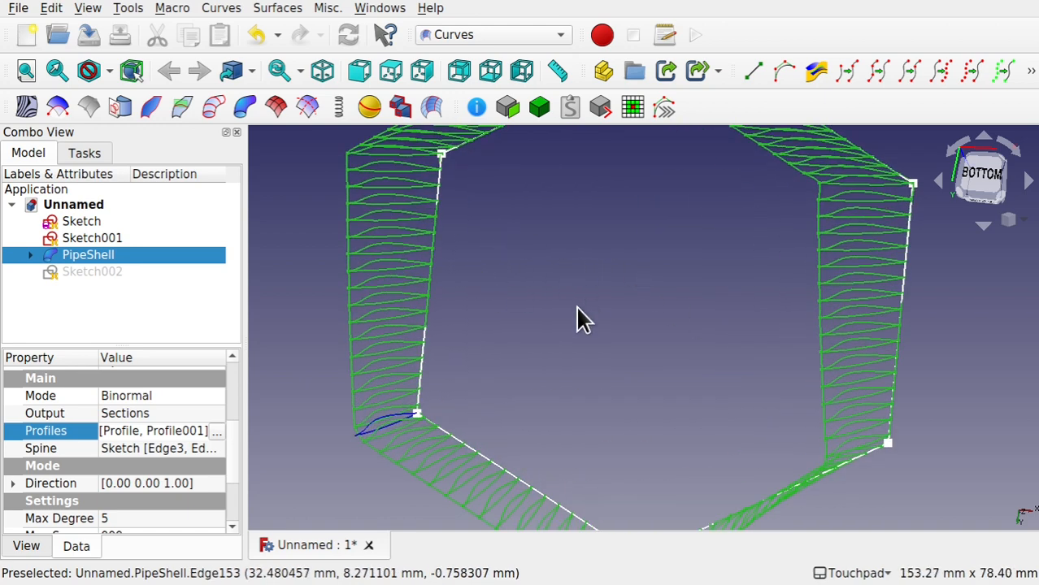
scroll(577, 318, down, 3)
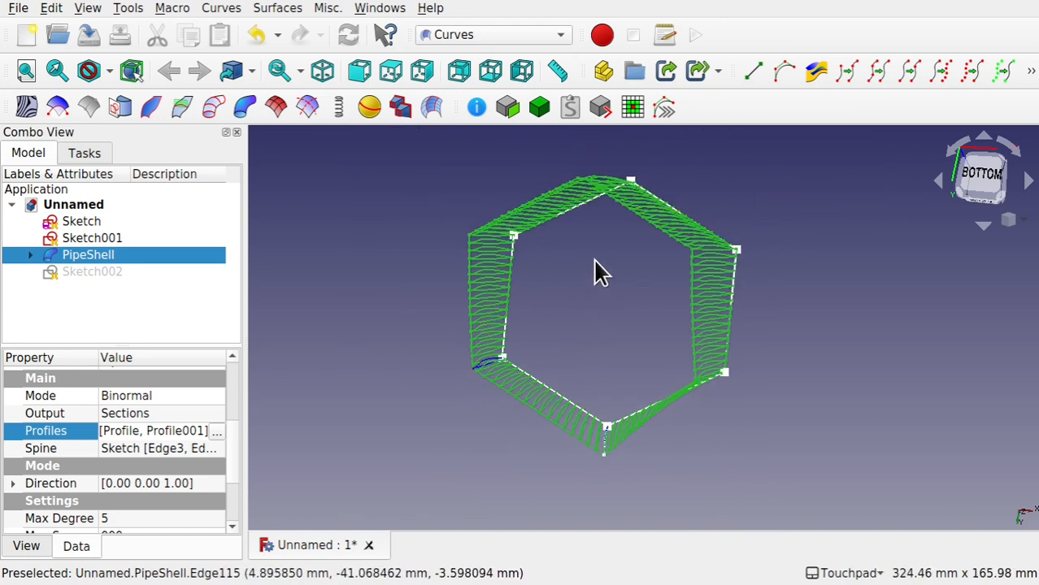
scroll(594, 268, up, 3)
scroll(594, 269, down, 1)
scroll(594, 260, down, 1)
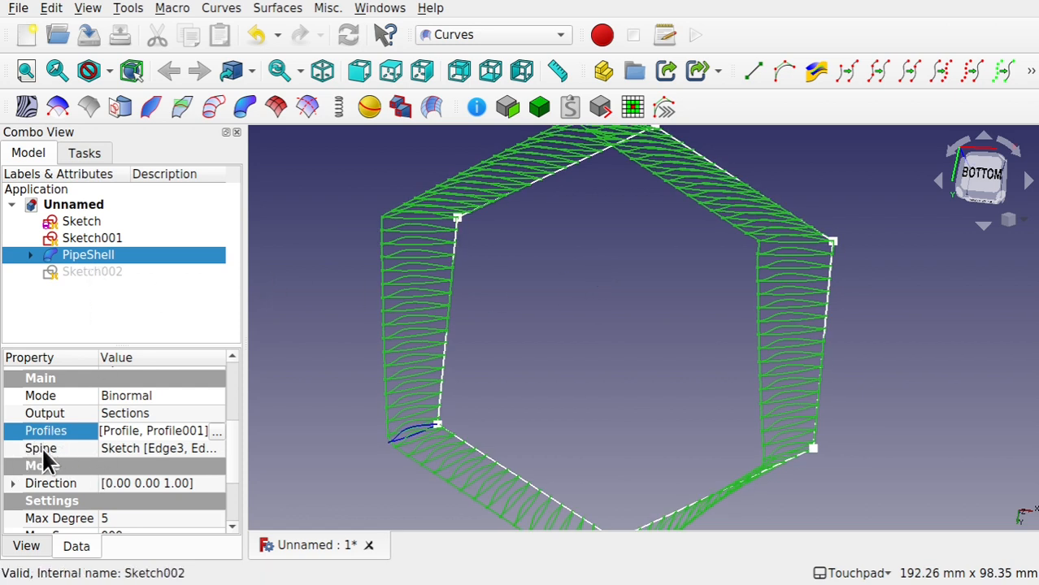
Open the PipeShell's Spine link and inspect its ordered list of Sketch edges with the dialog moved clear of the hexagon
click(204, 450)
click(216, 448)
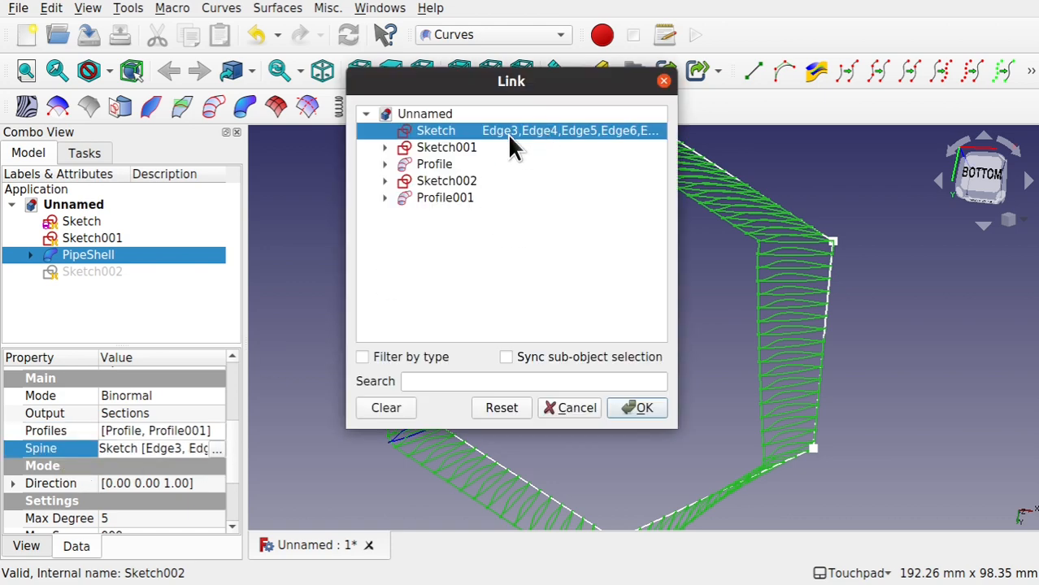
click(631, 135)
triple_click(628, 132)
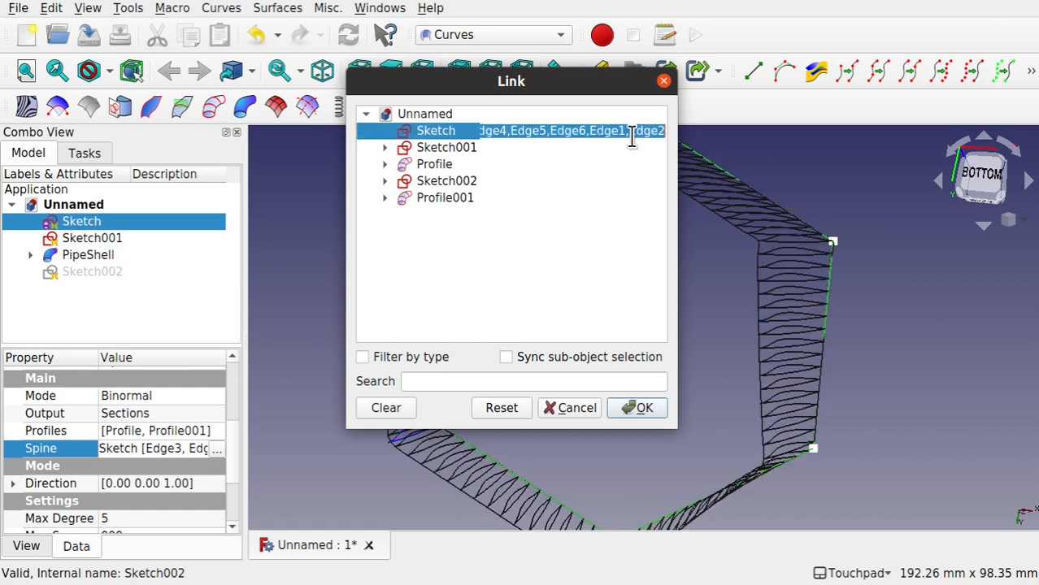
mouse_move(638, 134)
mouse_down()
mouse_move(686, 133)
mouse_move(481, 133)
mouse_move(457, 116)
mouse_move(681, 134)
mouse_up()
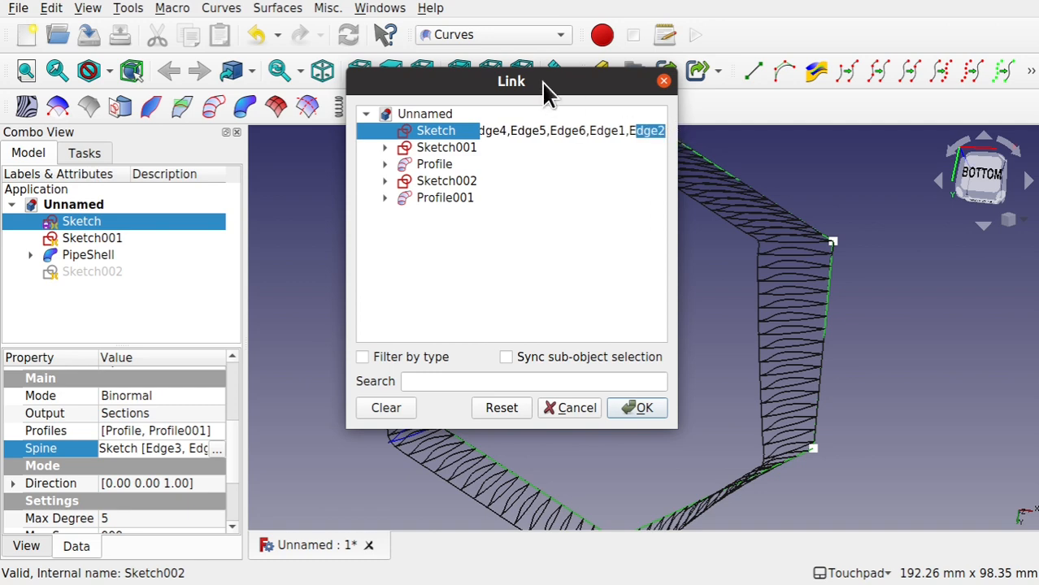
drag(547, 92, 793, 149)
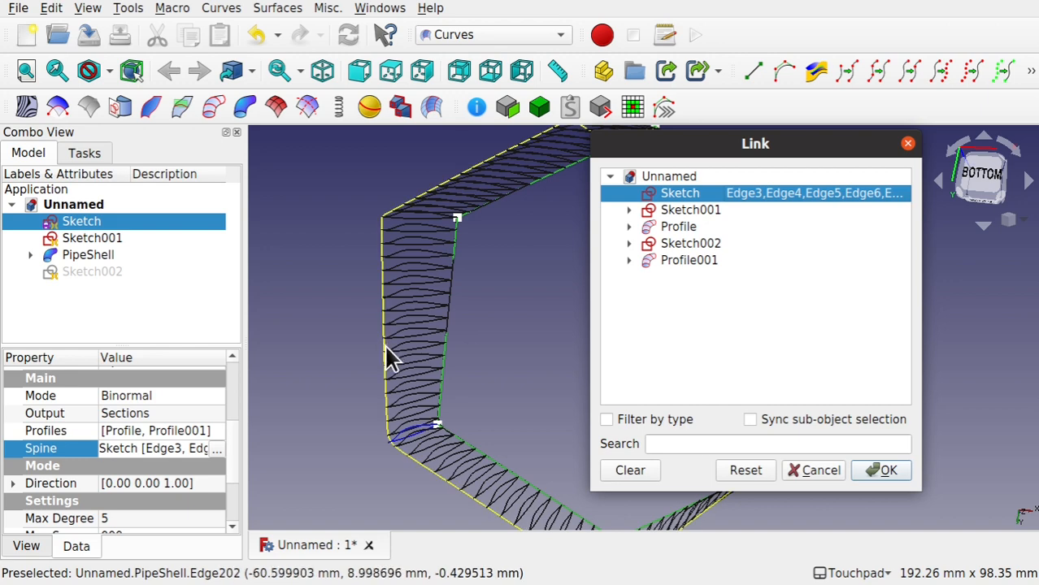
Hide the PipeShell and try to trim its Spine link's Sketch edge list to Edge3,Edge4,Edge5
click(102, 256)
key(space)
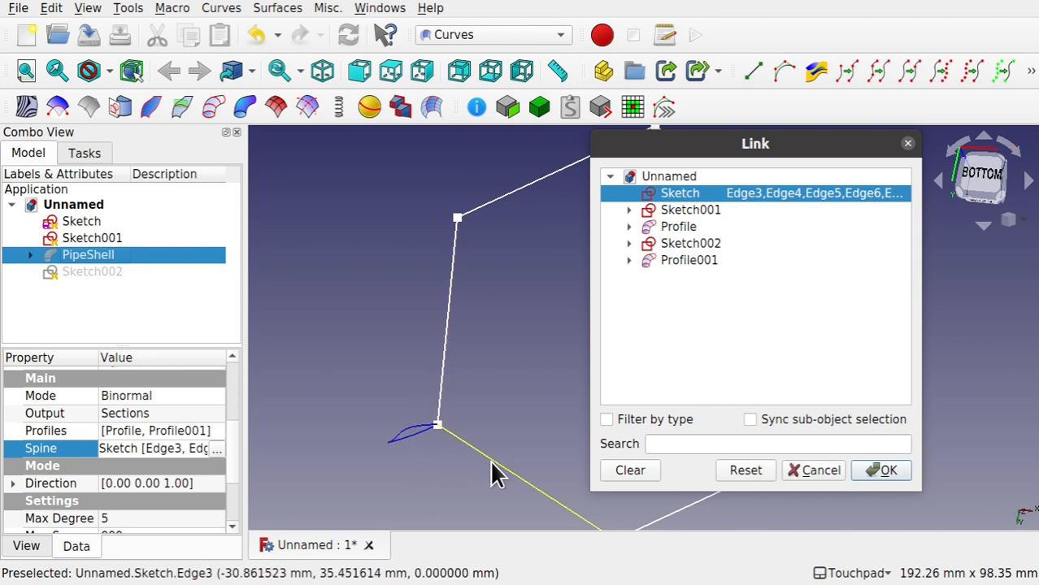
click(801, 192)
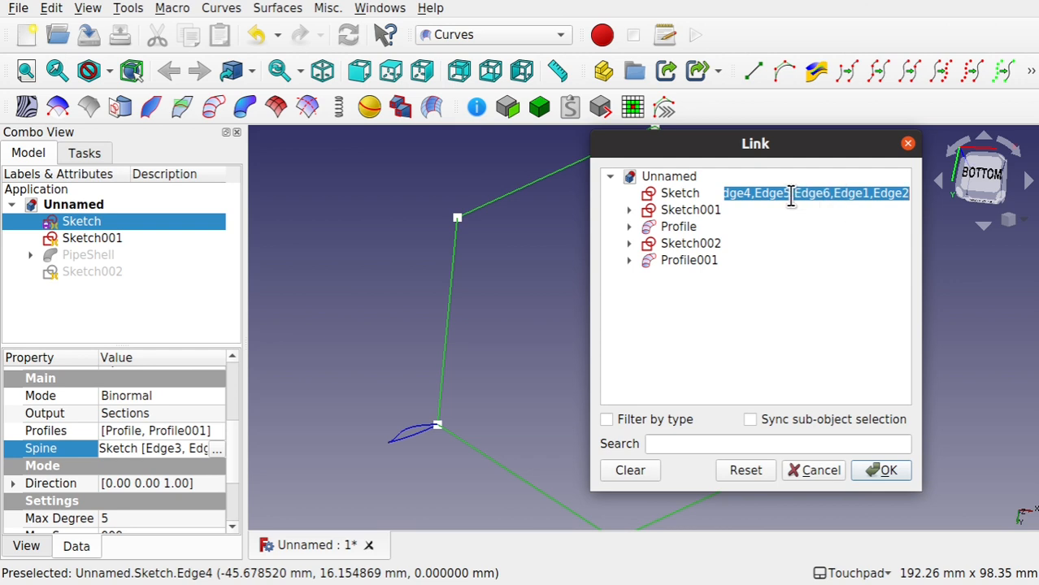
drag(793, 195, 899, 207)
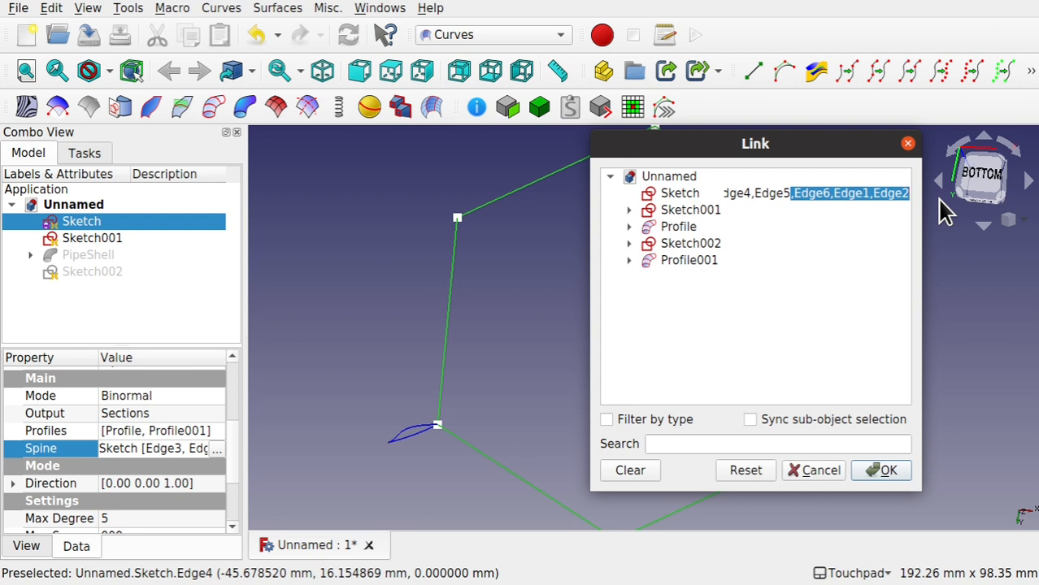
key(Delete)
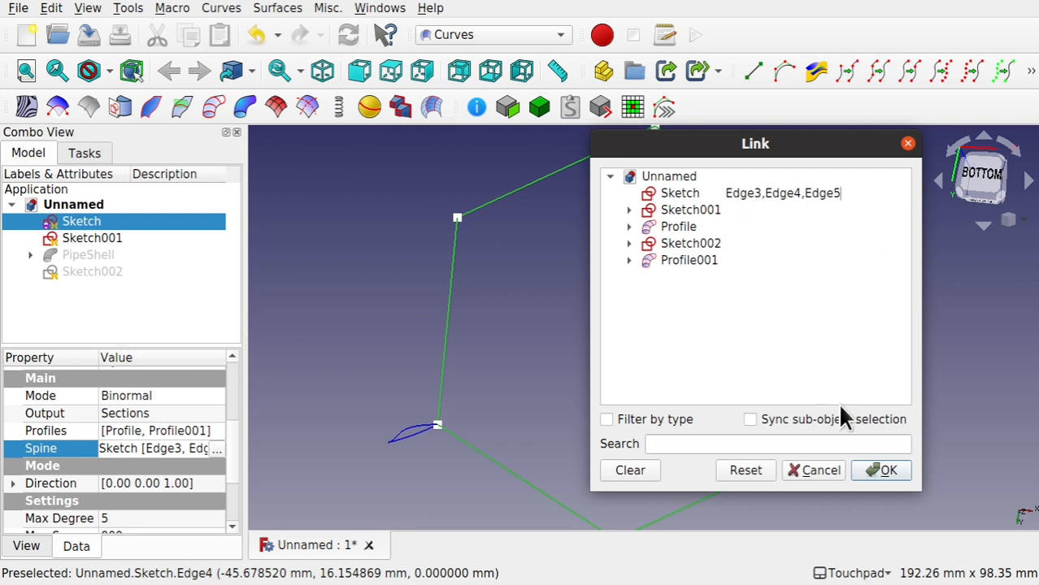
click(881, 470)
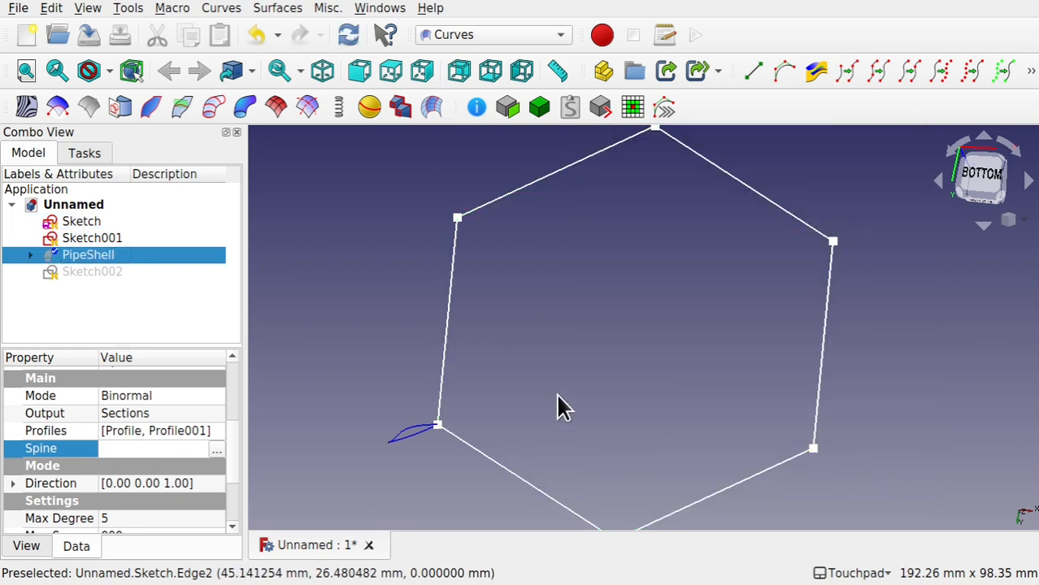
Show the PipeShell again and refresh the model with the edited spine
key(space)
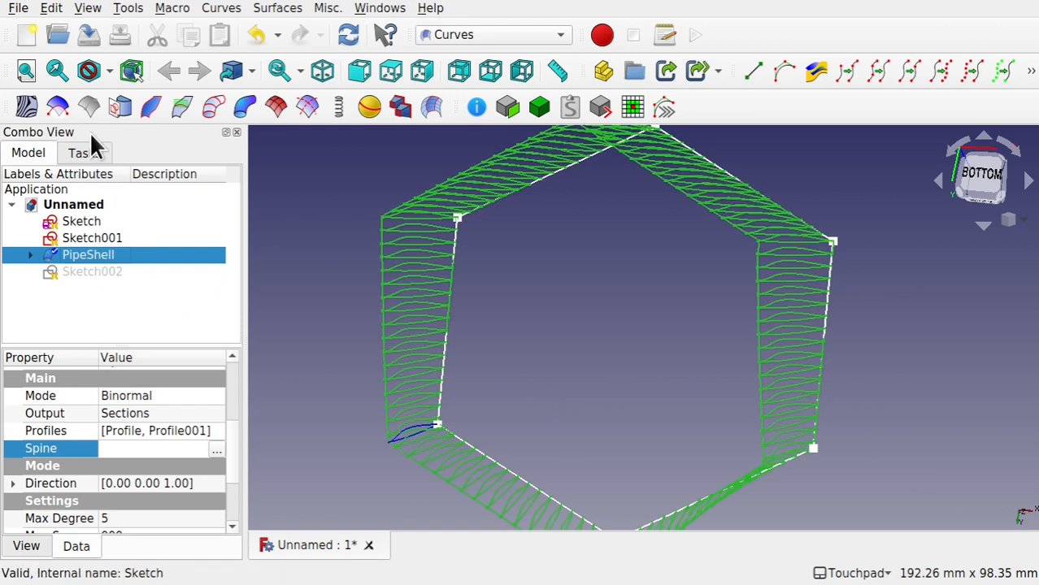
click(51, 10)
click(80, 133)
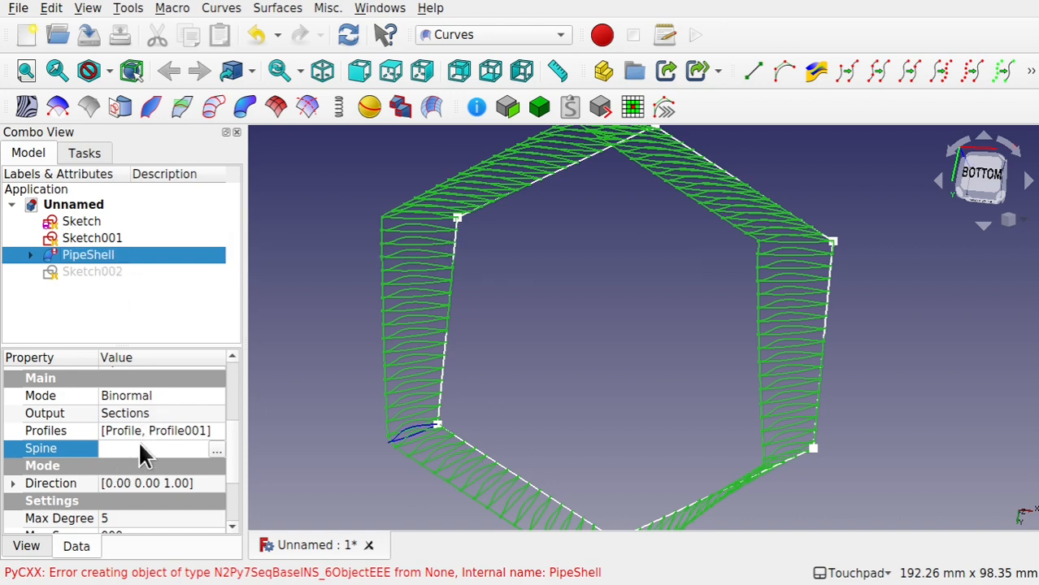
Reopen the PipeShell's Spine link with the dialog clear of the hexagon's near edges and hide the PipeShell
click(215, 450)
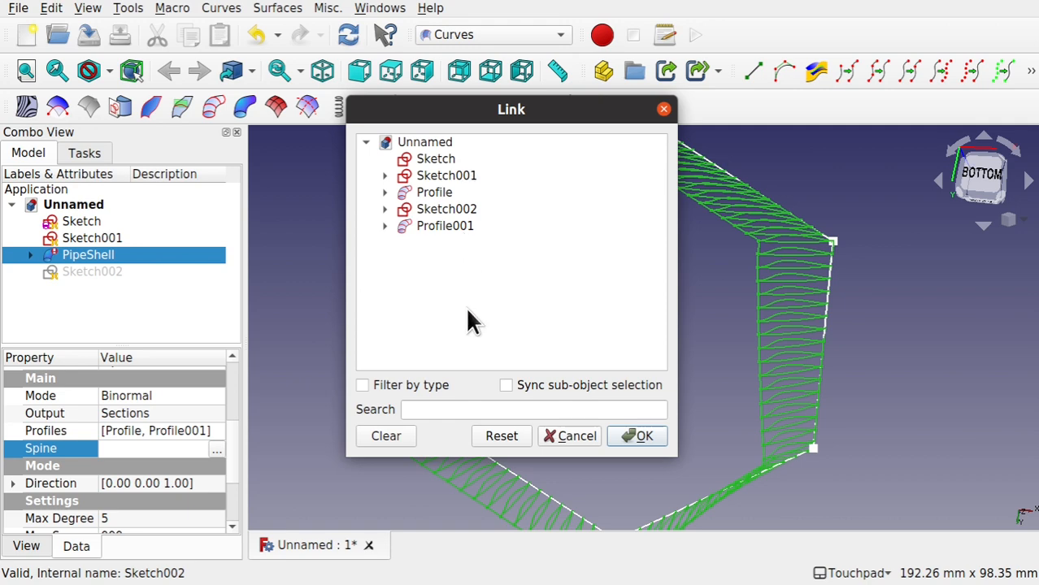
key(Escape)
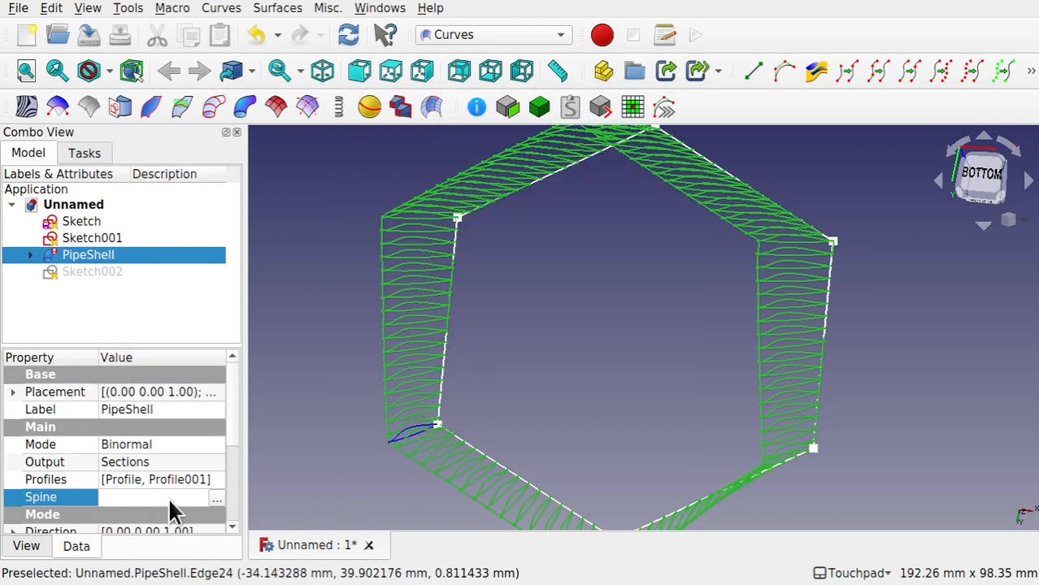
click(218, 497)
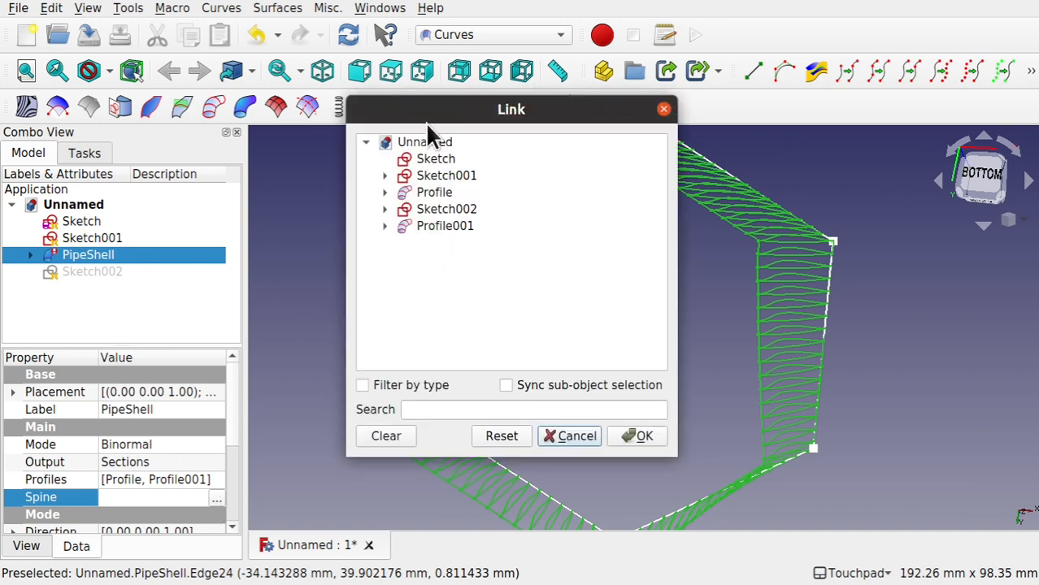
drag(417, 110, 749, 145)
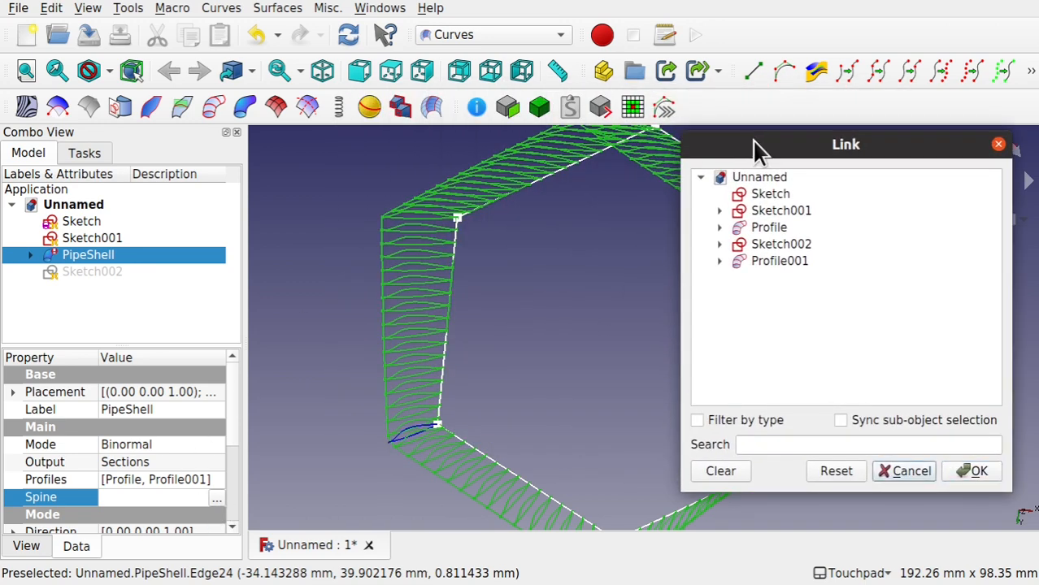
click(101, 255)
key(space)
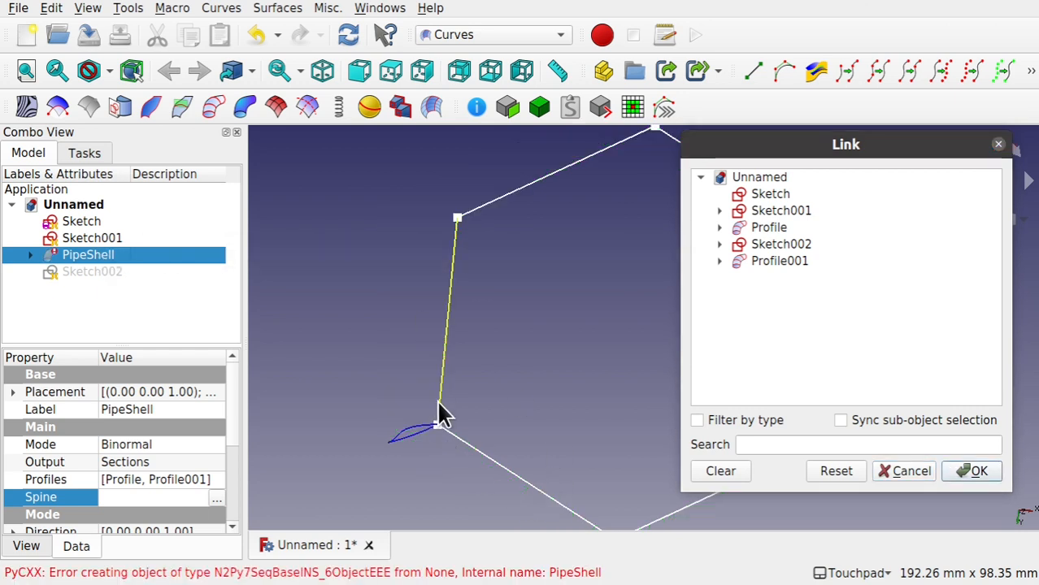
Set the PipeShell's Spine to the Sketch's Edge3, Edge4 and Edge5, picked in that order on the hexagon
click(579, 514)
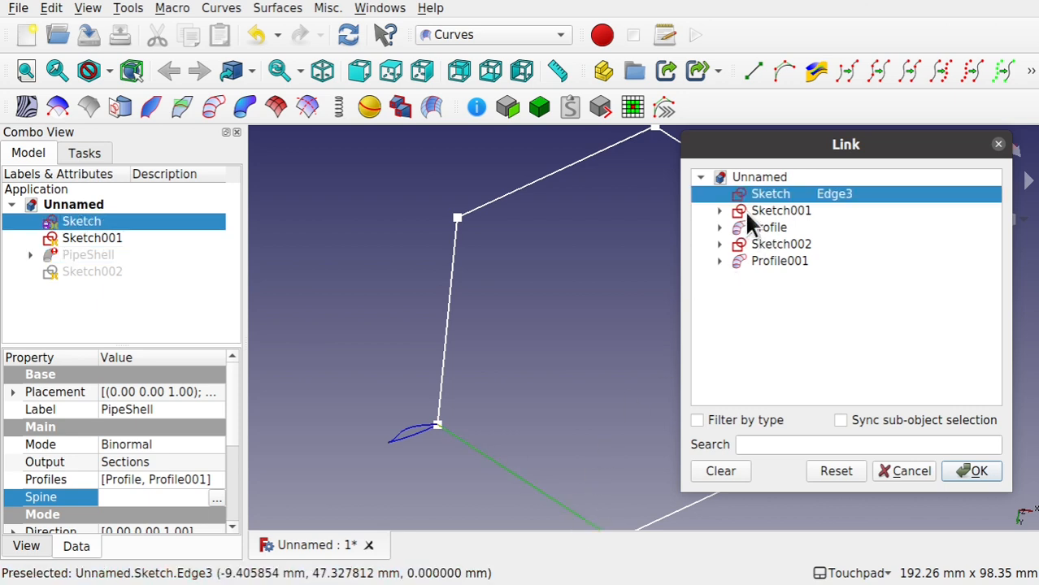
click(837, 210)
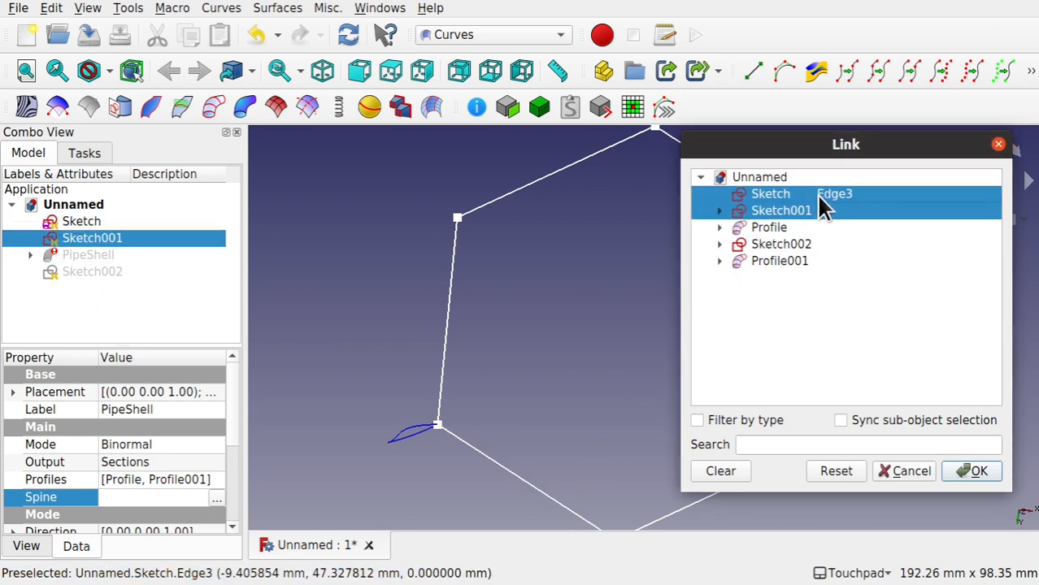
click(819, 196)
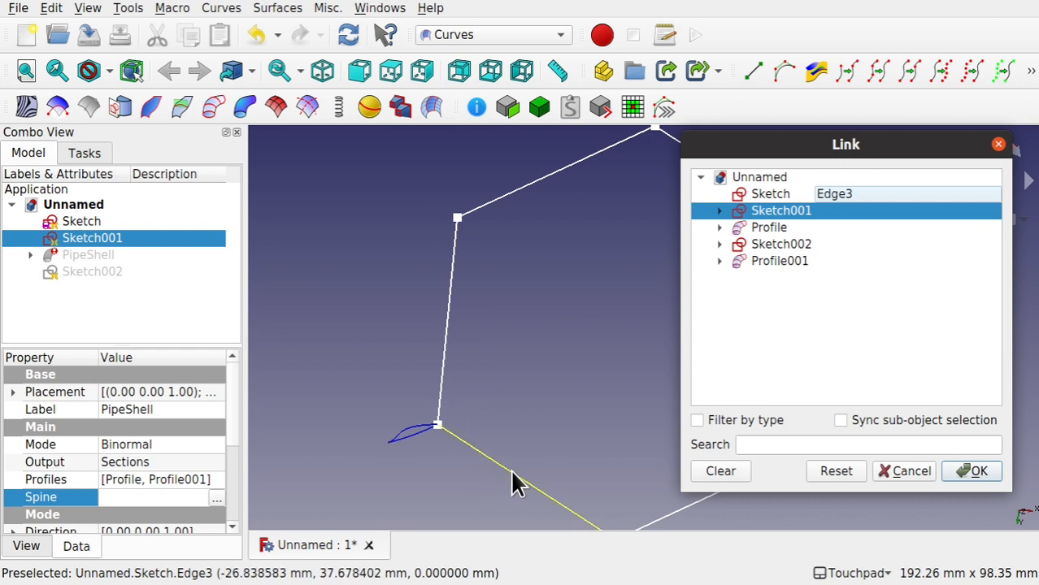
click(771, 196)
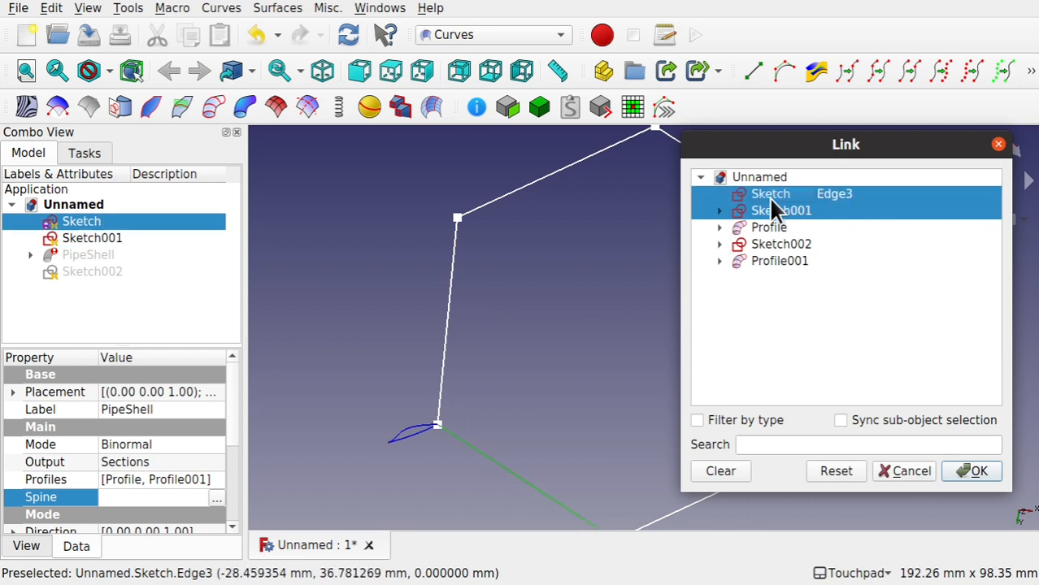
click(777, 209)
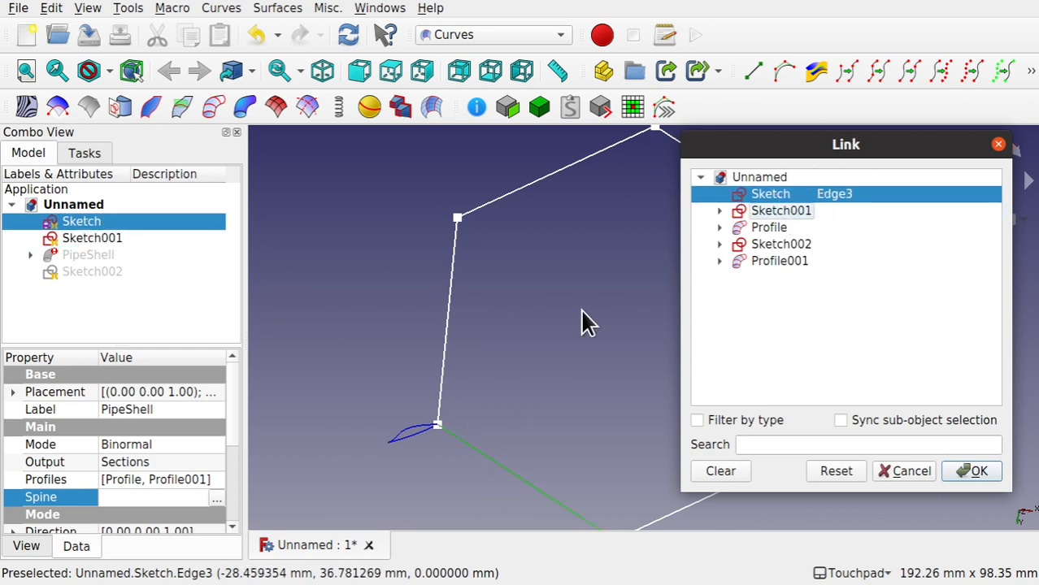
ctrl+click(443, 367)
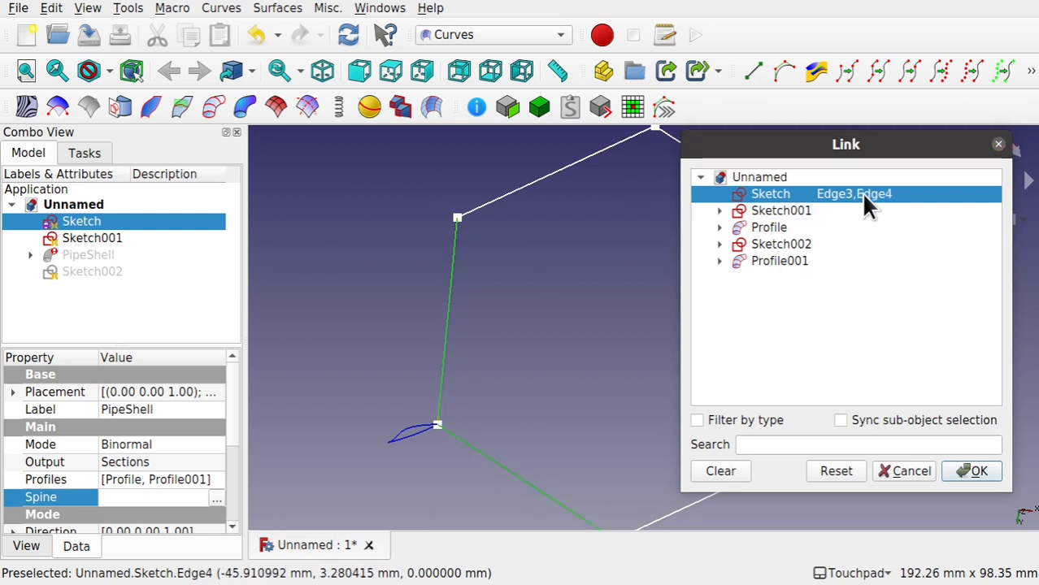
ctrl+click(516, 192)
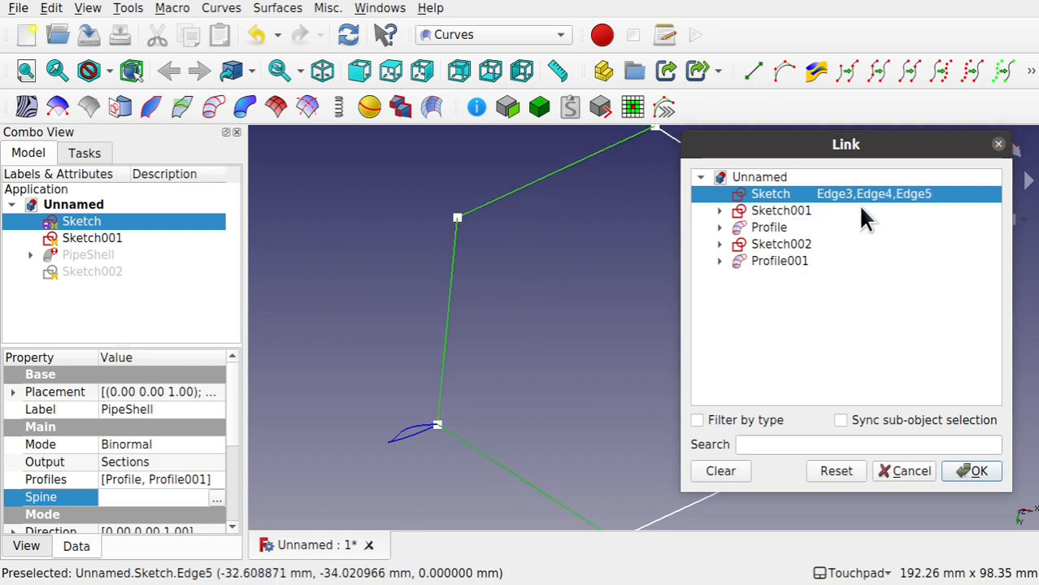
click(973, 470)
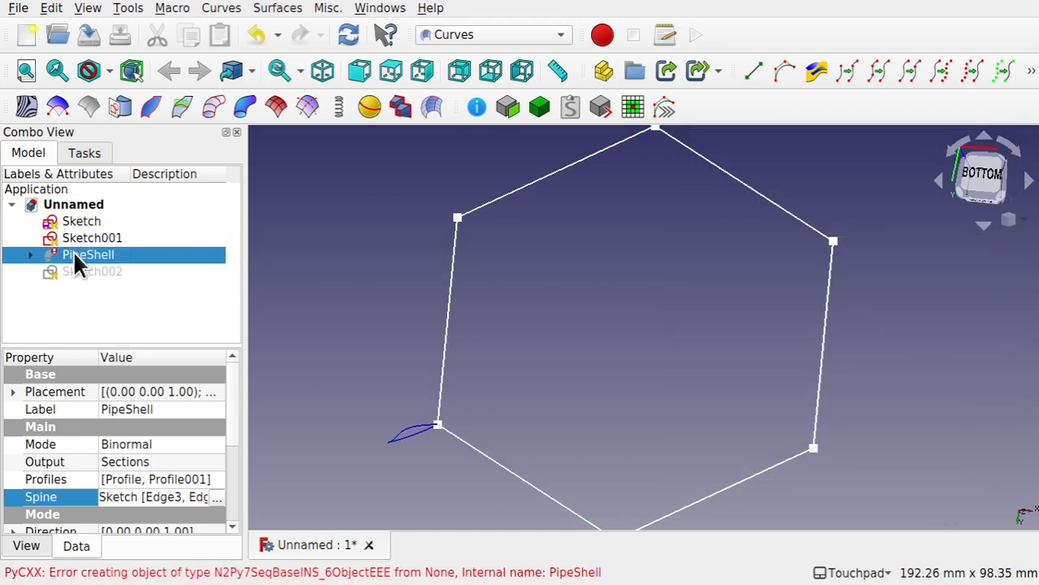
Make the PipeShell visible, refresh the model and view the sections along the three spine edges
click(53, 10)
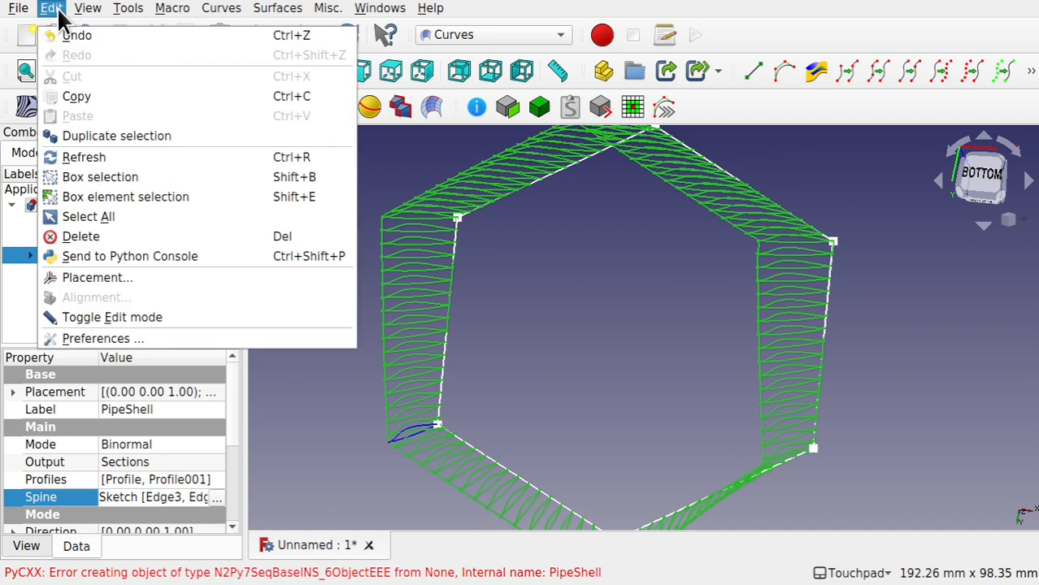
click(115, 151)
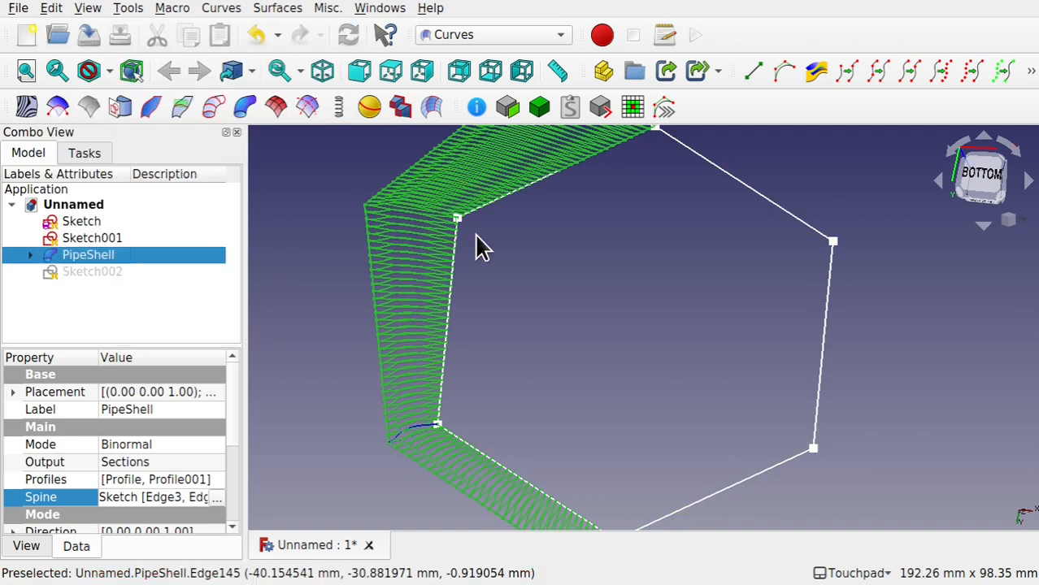
scroll(467, 225, down, 4)
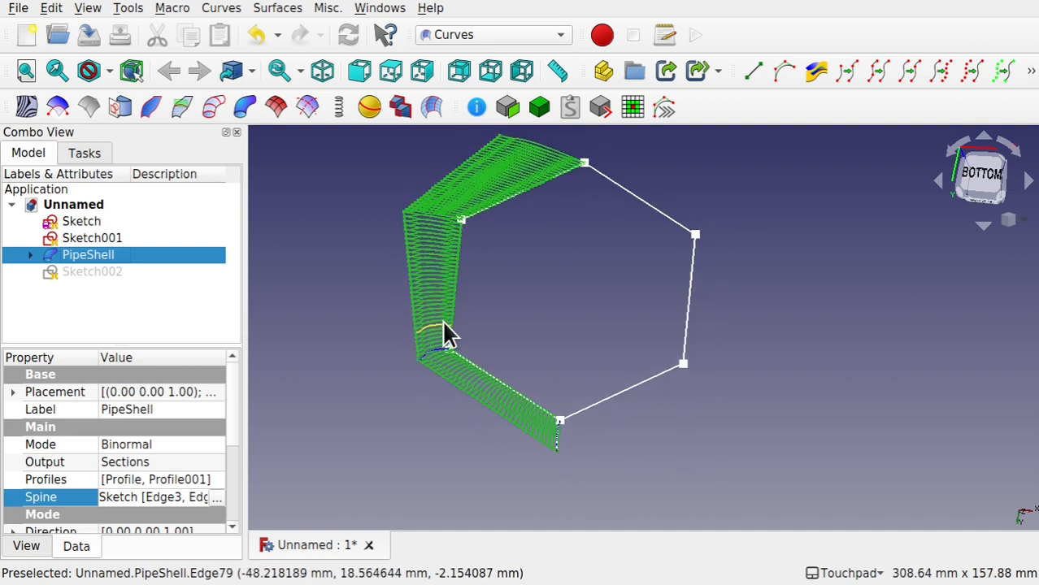
alt+drag(450, 319, 479, 296)
shift+drag(546, 248, 546, 309)
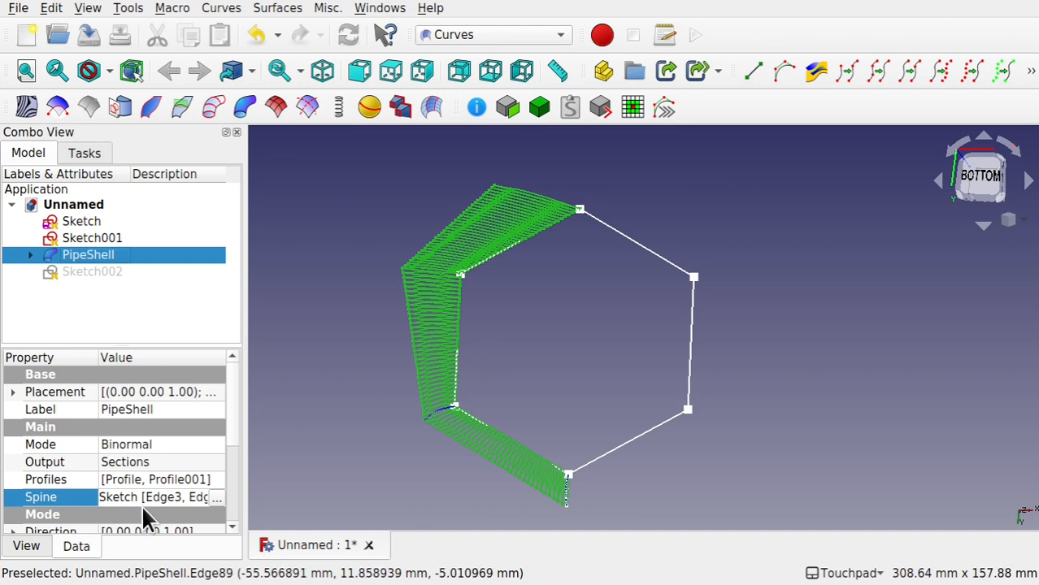
Clear the PipeShell's Spine link and set it to the Sketch's Edge2 and Edge1 instead
click(215, 498)
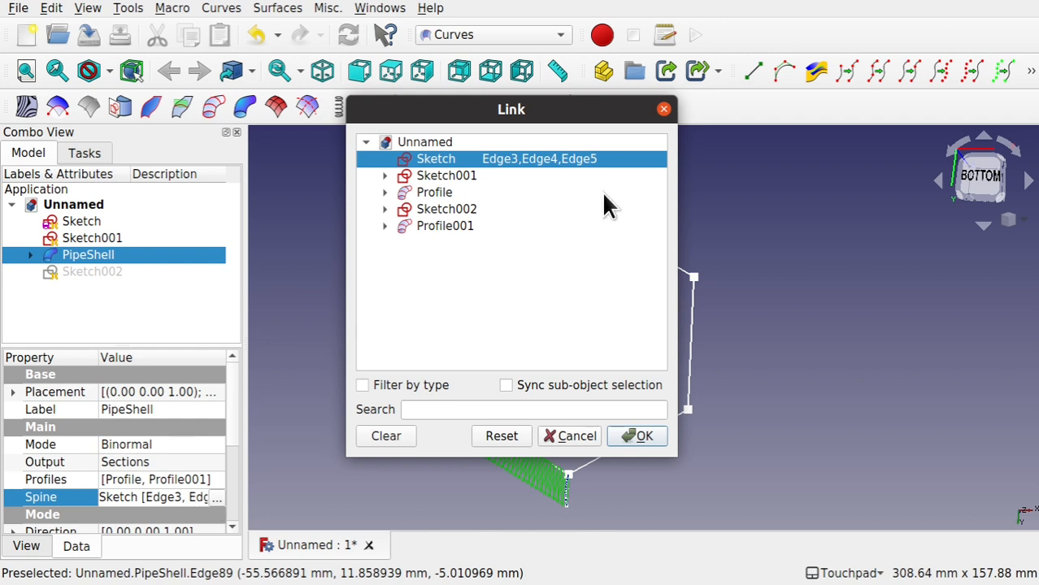
ctrl+click(547, 172)
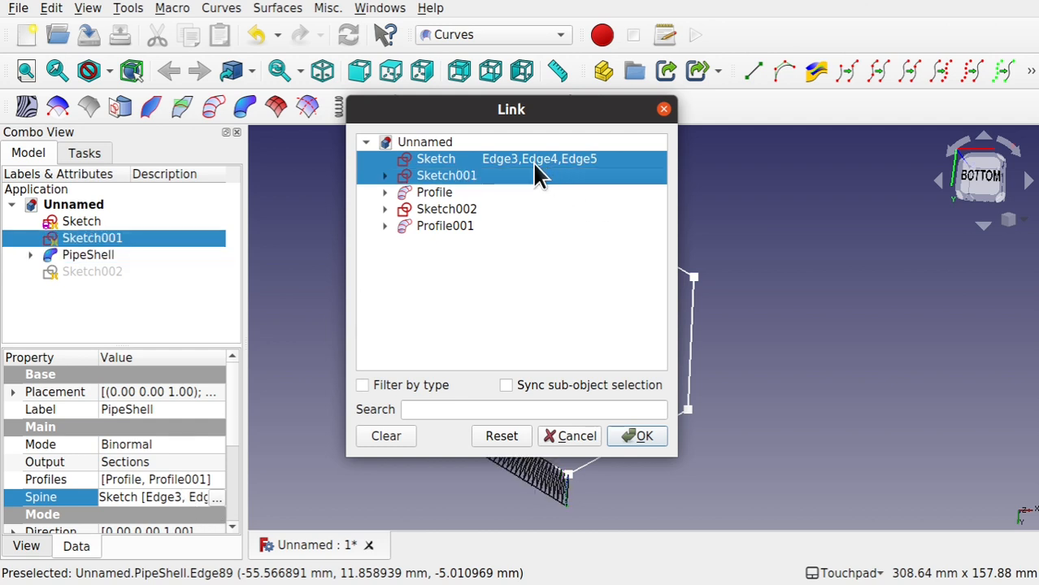
ctrl+click(532, 161)
ctrl+click(542, 160)
ctrl+click(500, 172)
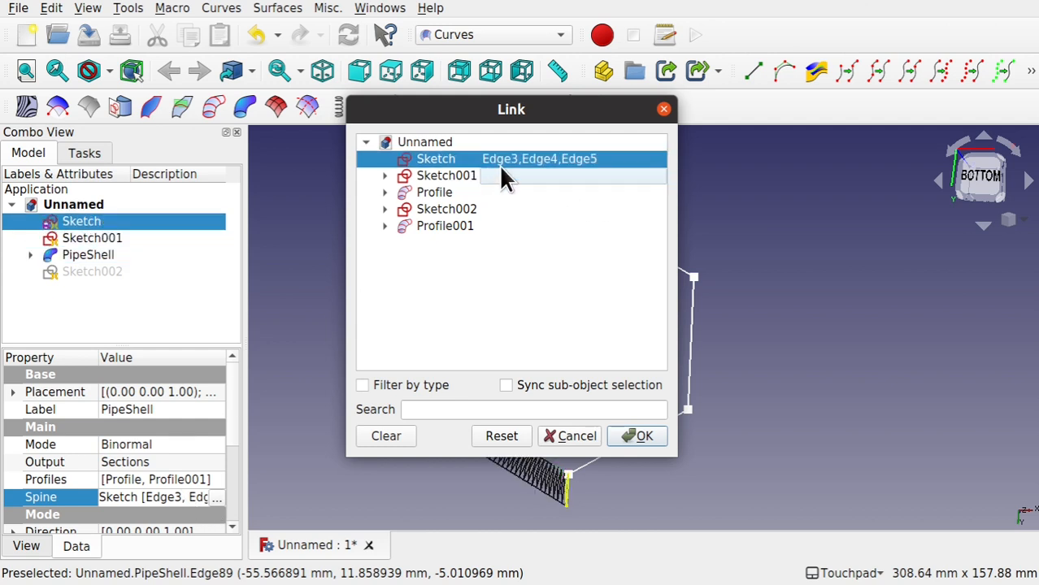
click(386, 435)
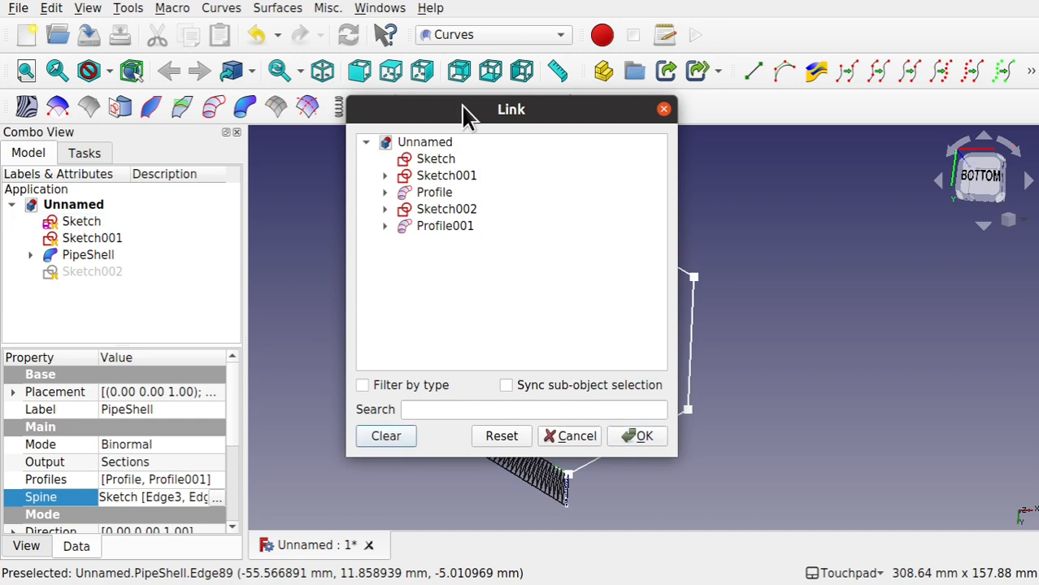
drag(462, 112, 821, 122)
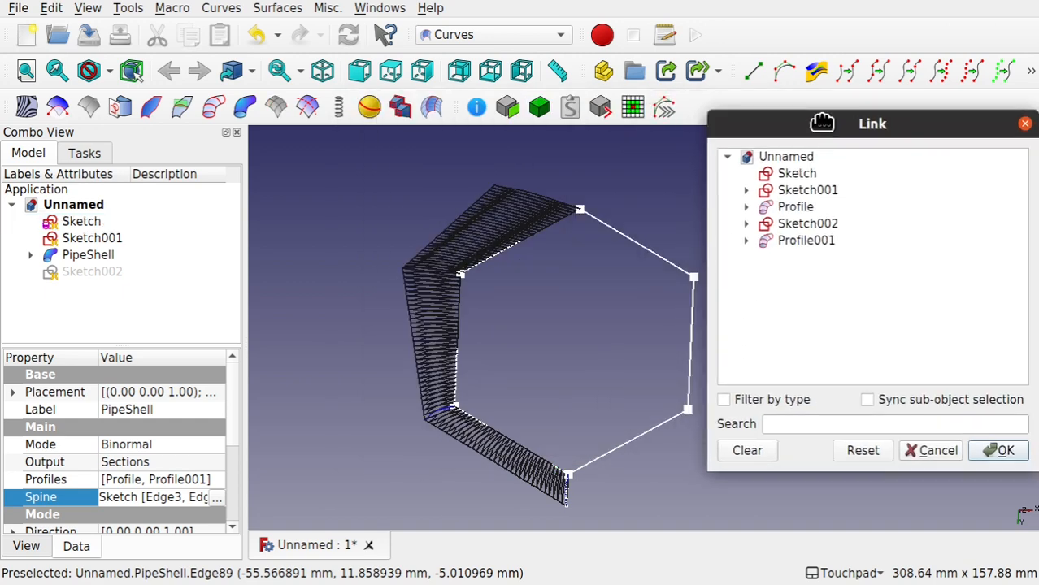
click(604, 453)
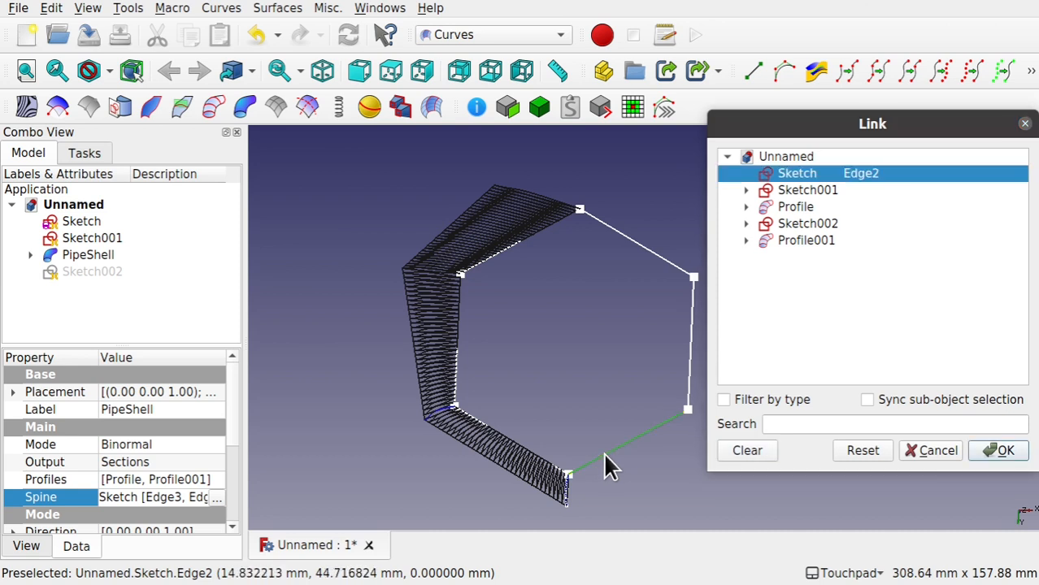
ctrl+click(693, 364)
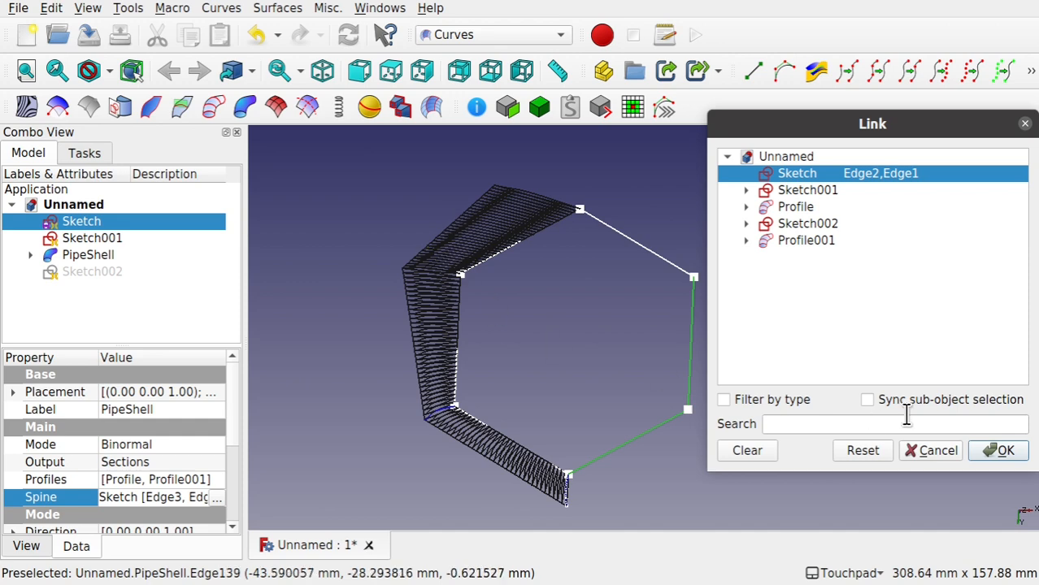
click(1003, 457)
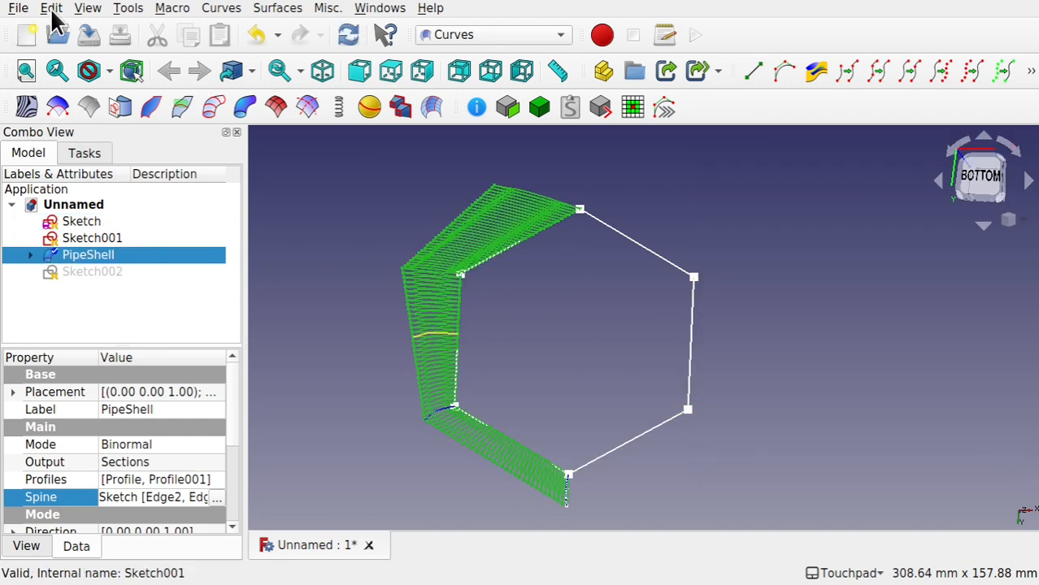
Refresh the model to rebuild the pipe shell along the two-edge spine and view the sections
click(52, 10)
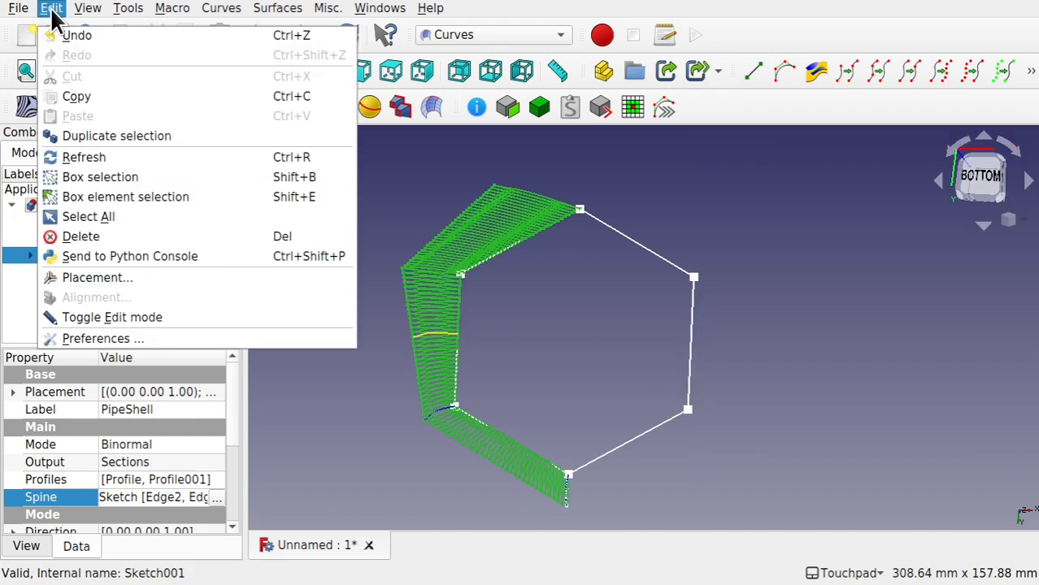
click(121, 161)
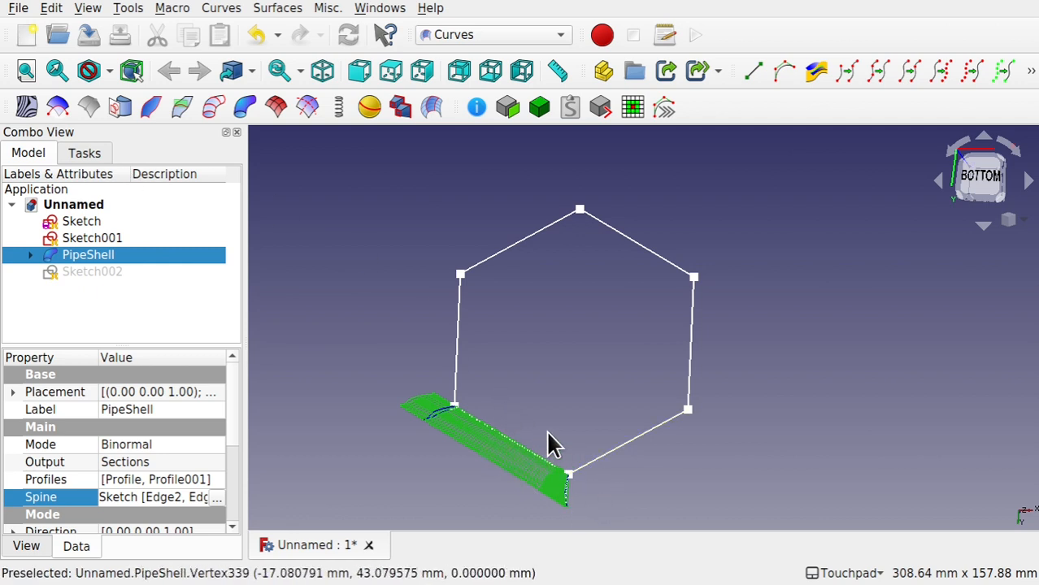
alt+drag(548, 433, 558, 413)
Clear the PipeShell's Spine link, hide the PipeShell to reach the hexagon, and set the Spine to the Sketch's Edge3 and Edge4
click(217, 494)
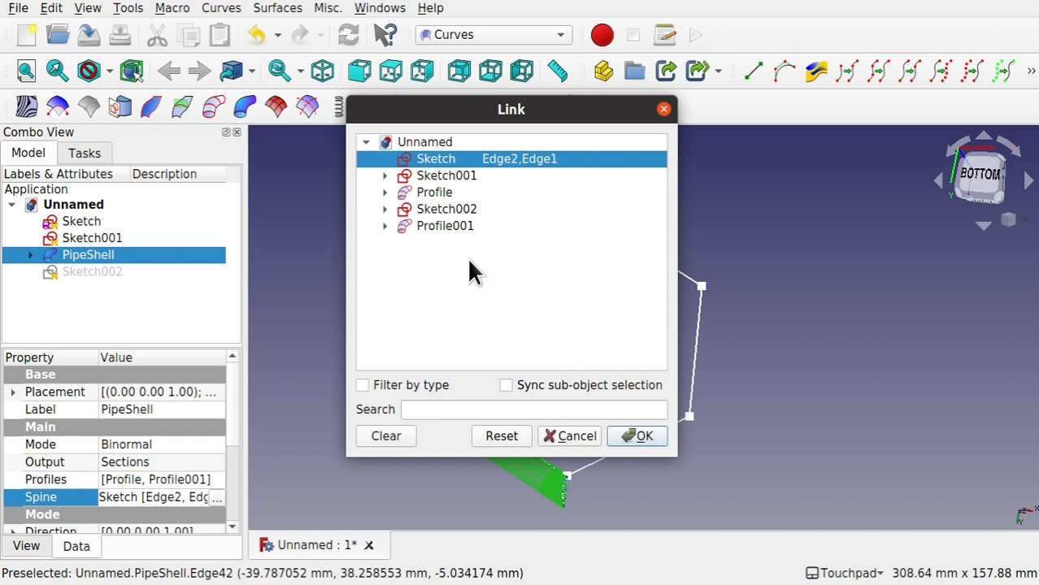
click(385, 437)
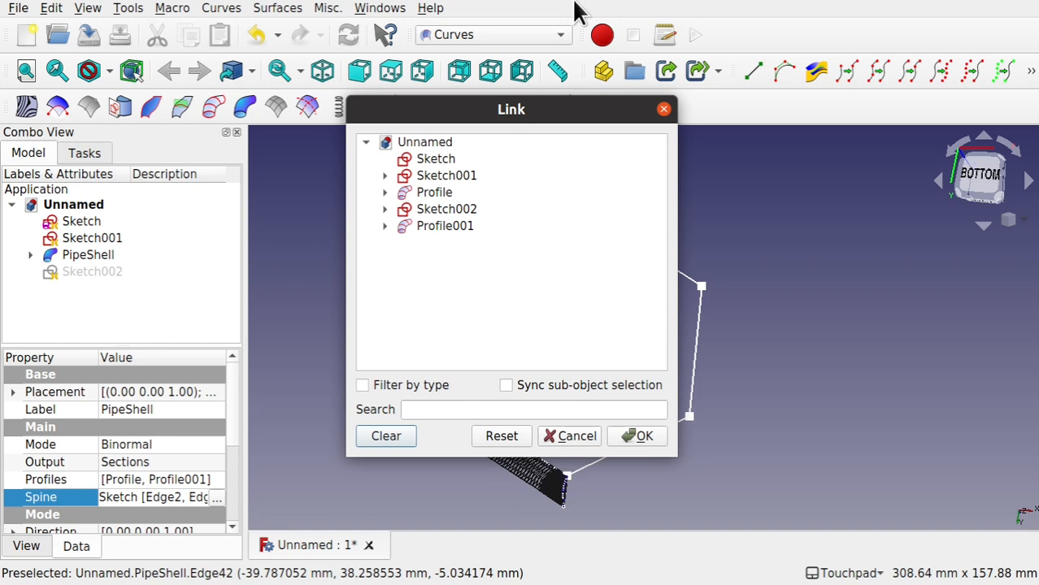
drag(475, 109, 694, 139)
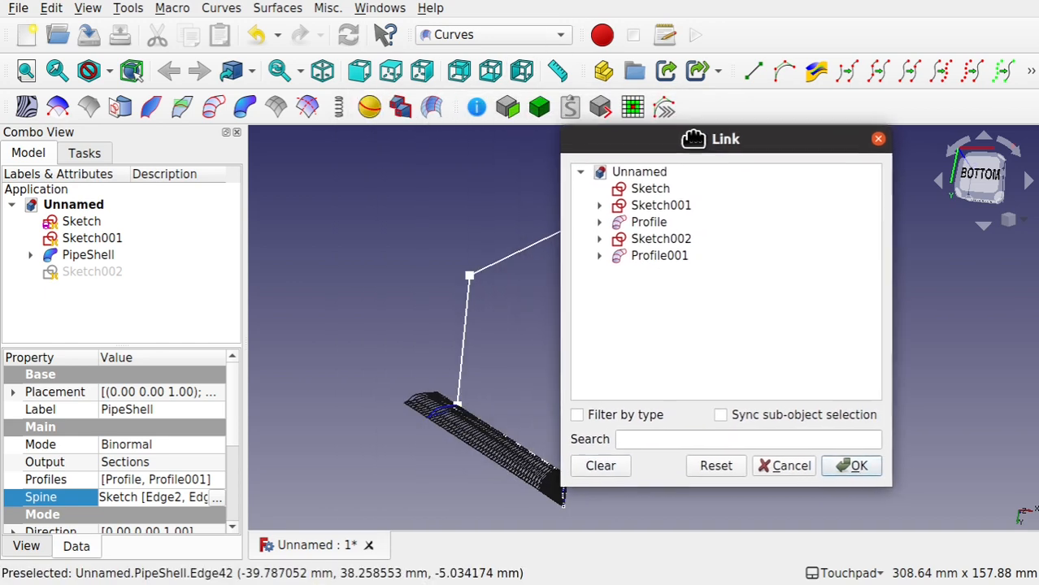
click(93, 255)
key(space)
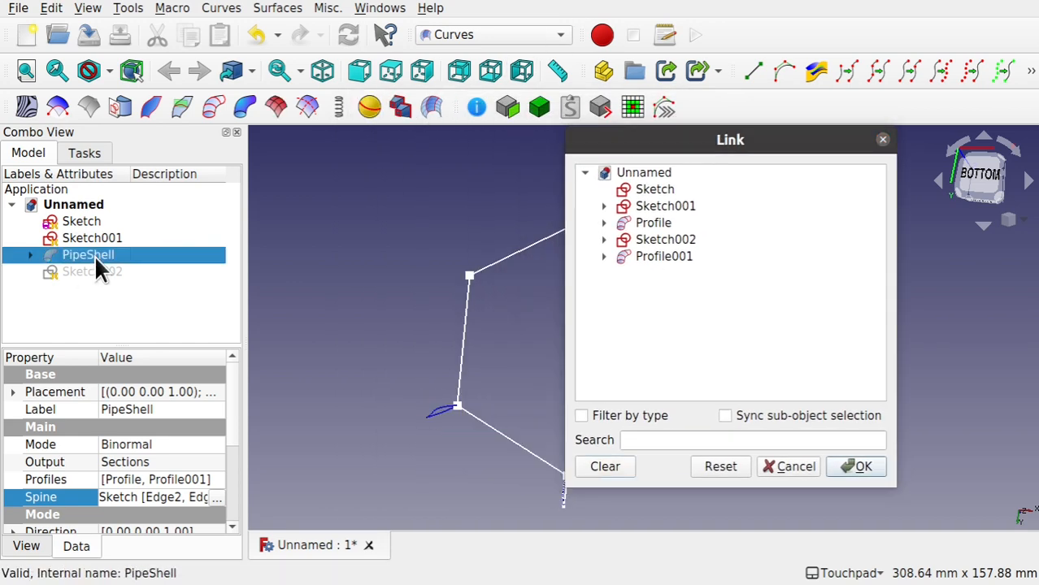
click(530, 452)
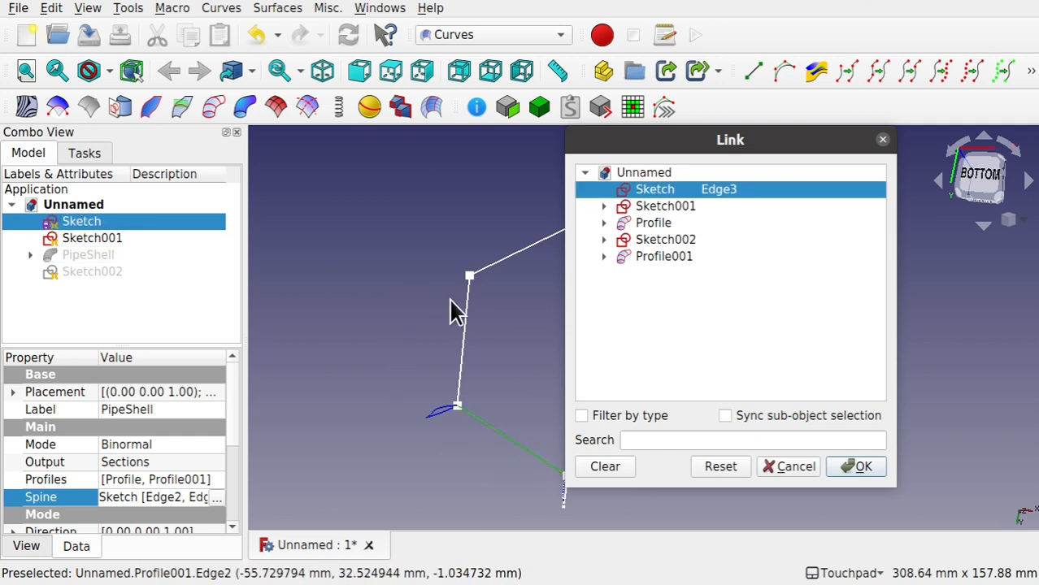
ctrl+click(470, 338)
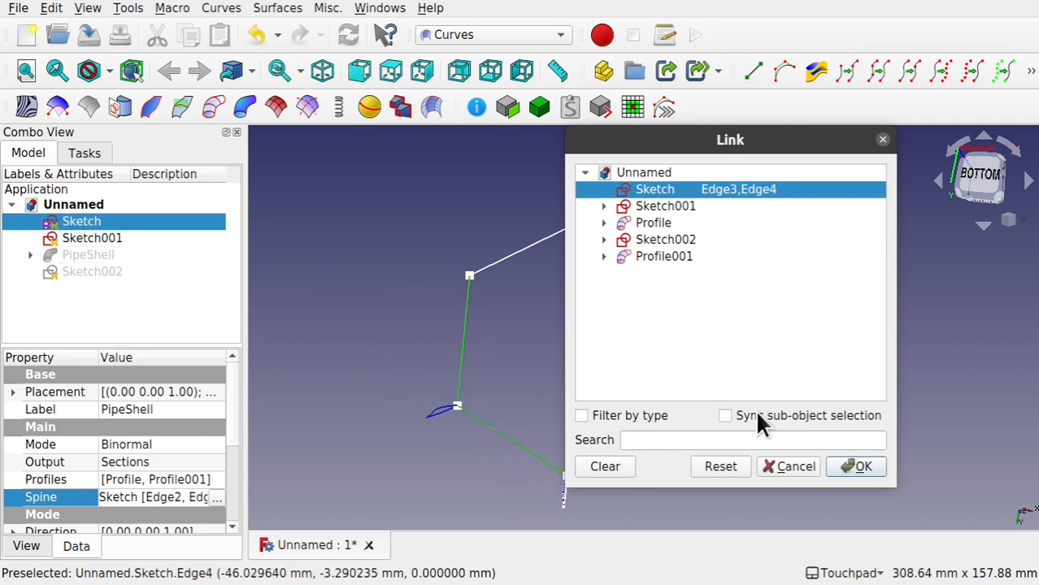
click(857, 465)
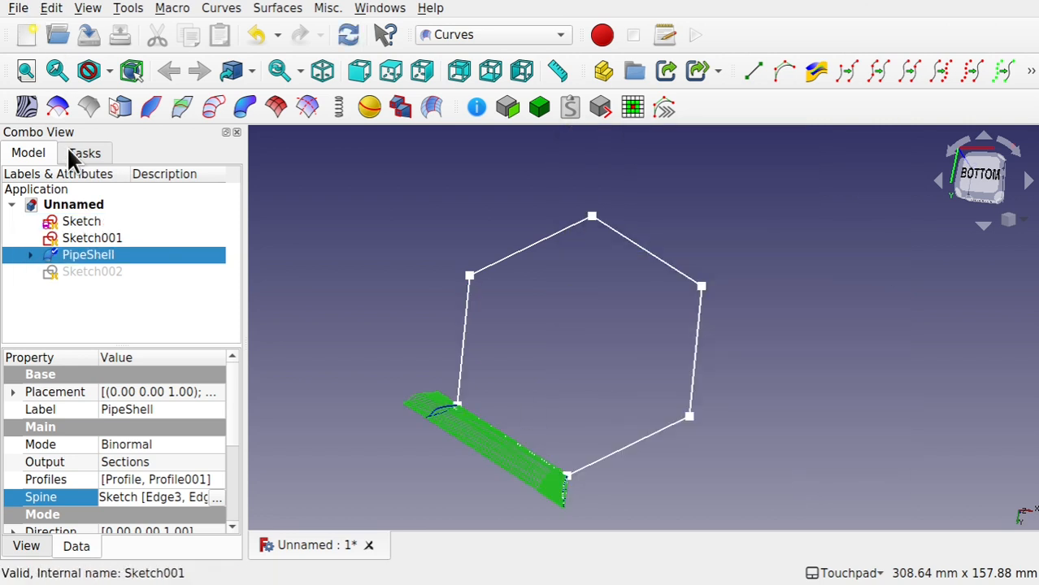
Refresh the model to rebuild the pipe shell along Edge3 and Edge4, and clear the selection
click(54, 10)
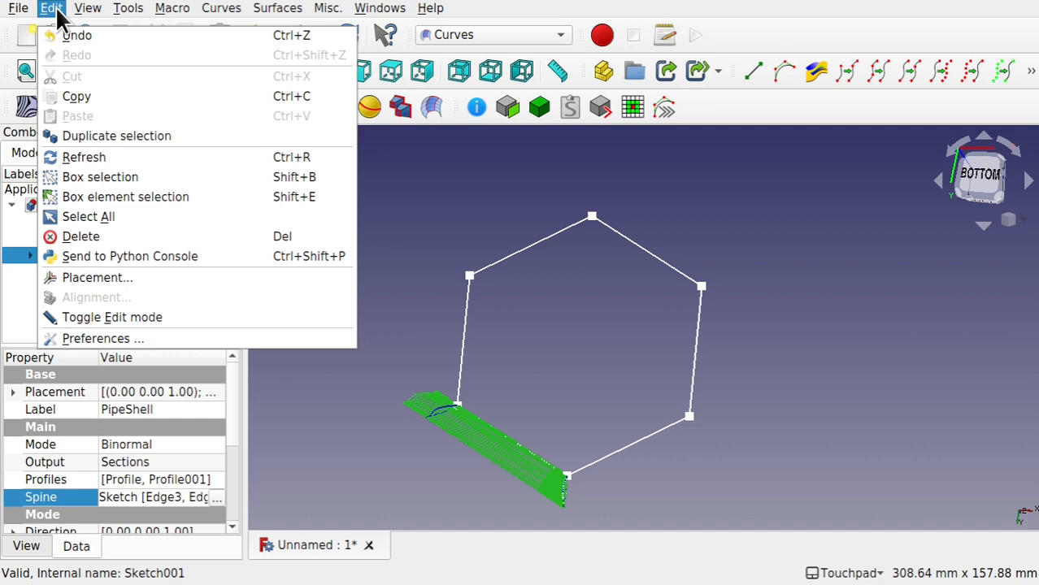
click(101, 151)
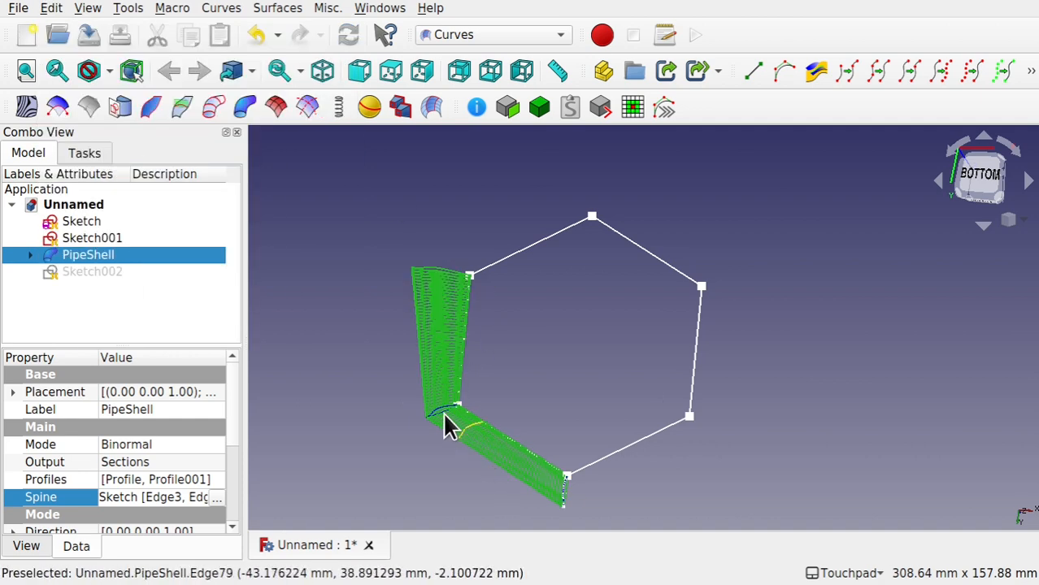
click(296, 348)
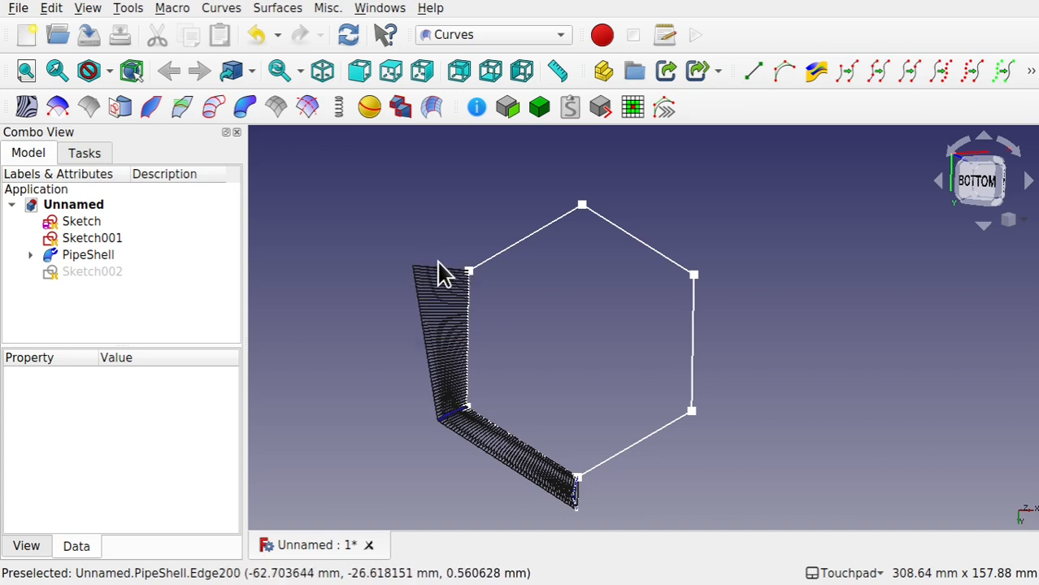
Examine how the sections change along both spine edges and at the profile on their shared corner
scroll(436, 403, up, 5)
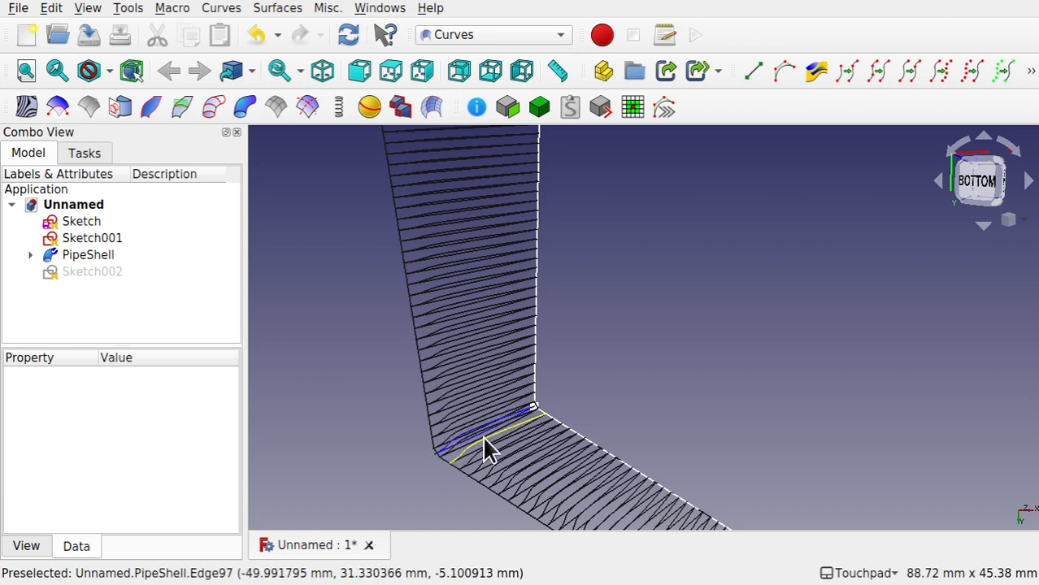
mouse_move(483, 436)
alt+mouse_down()
mouse_move(487, 385)
mouse_move(496, 447)
alt+mouse_up()
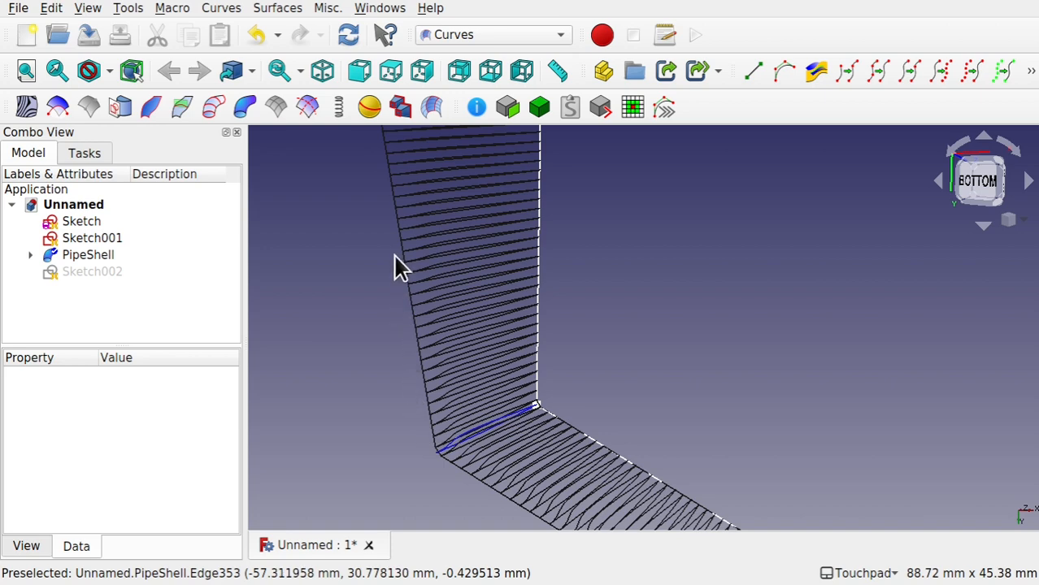
scroll(394, 256, down, 5)
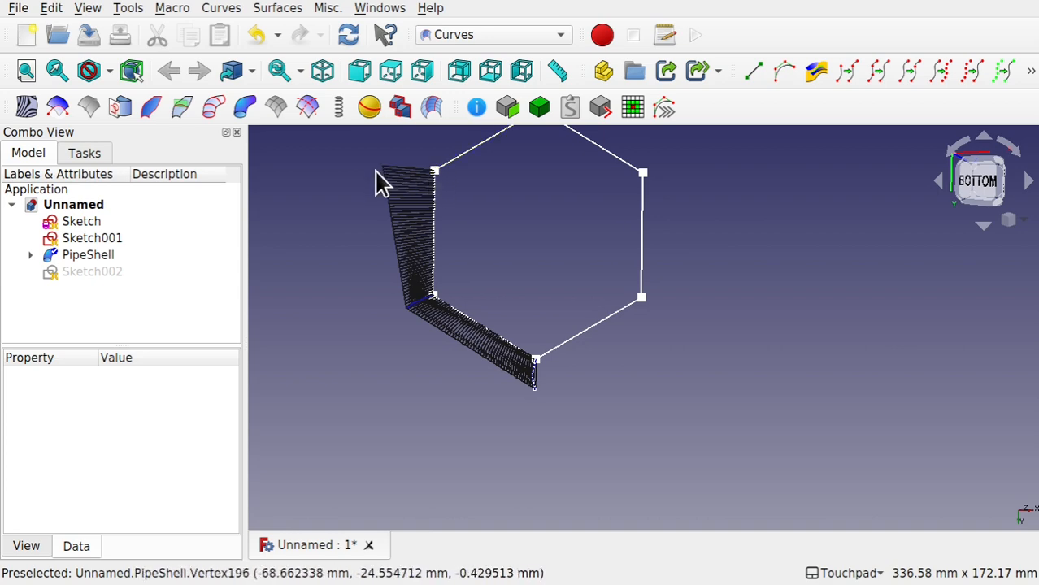
scroll(426, 212, up, 4)
scroll(425, 211, up, 1)
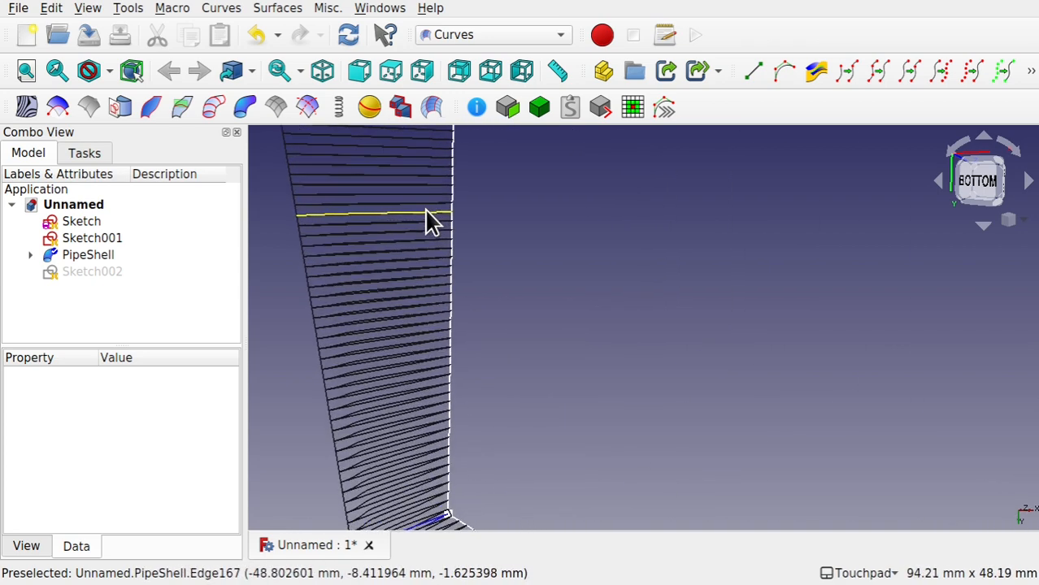
scroll(425, 212, down, 6)
scroll(425, 211, up, 3)
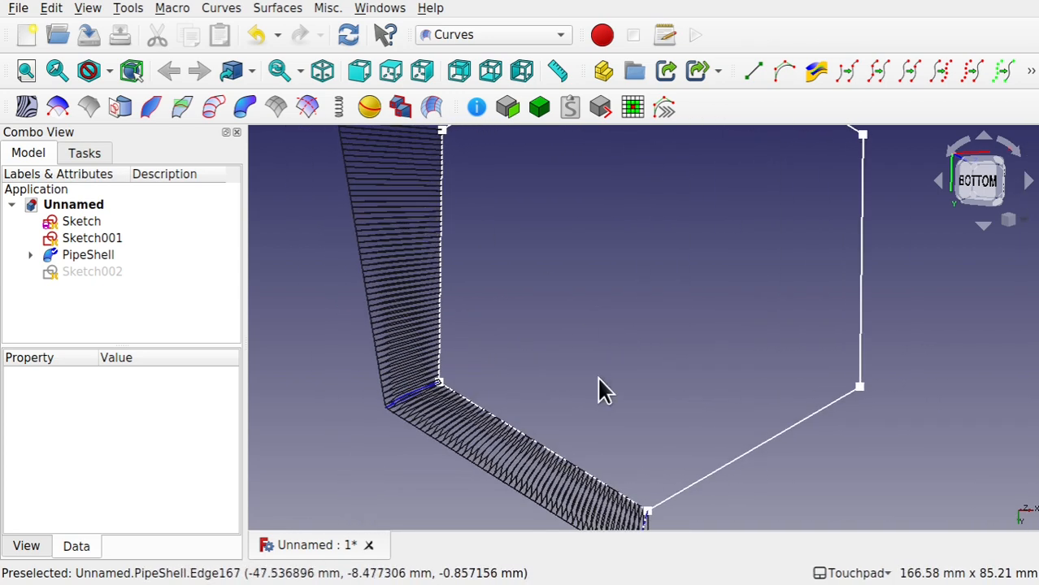
scroll(597, 382, down, 3)
scroll(601, 406, up, 1)
scroll(614, 486, up, 4)
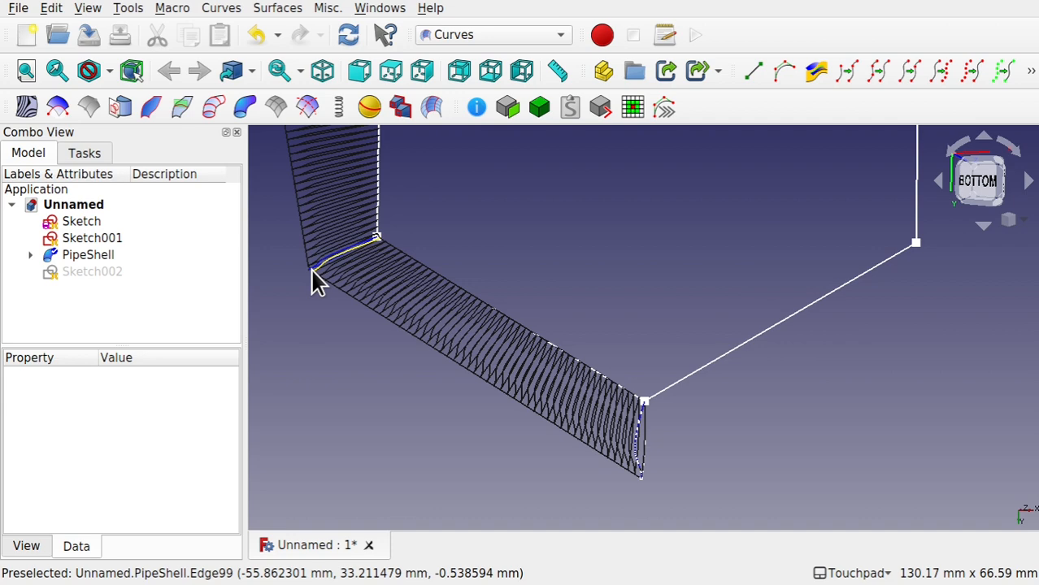
Hide the PipeShell to inspect the two profiles on the hexagon's corners, and make it visible again
click(104, 252)
key(space)
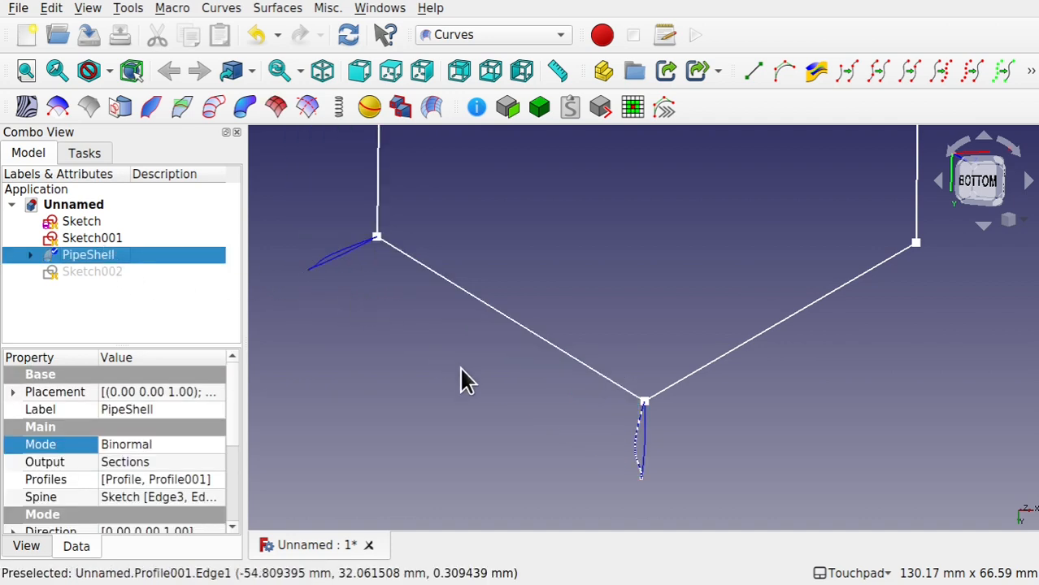
scroll(457, 348, down, 4)
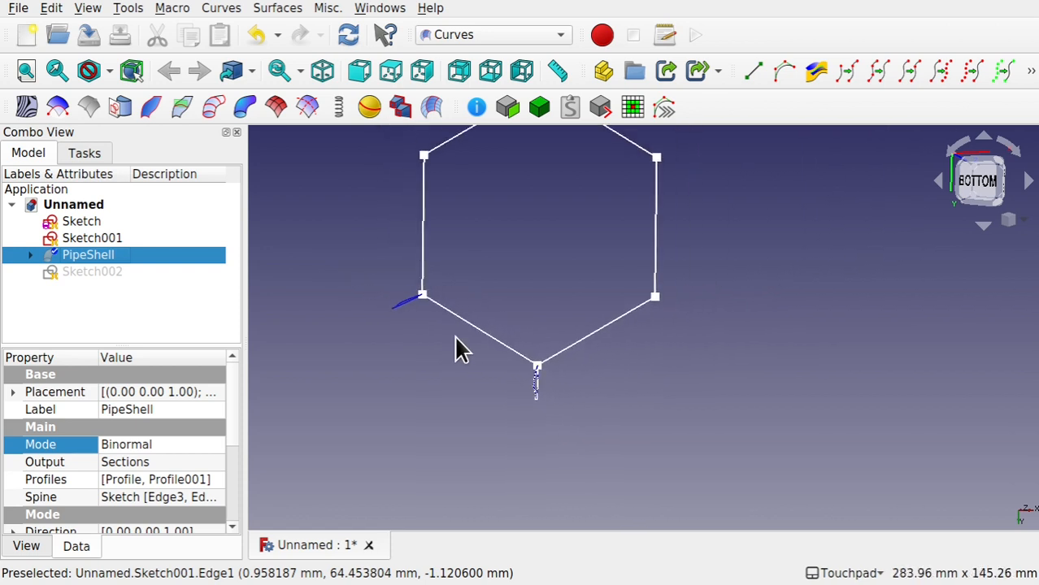
scroll(457, 347, down, 1)
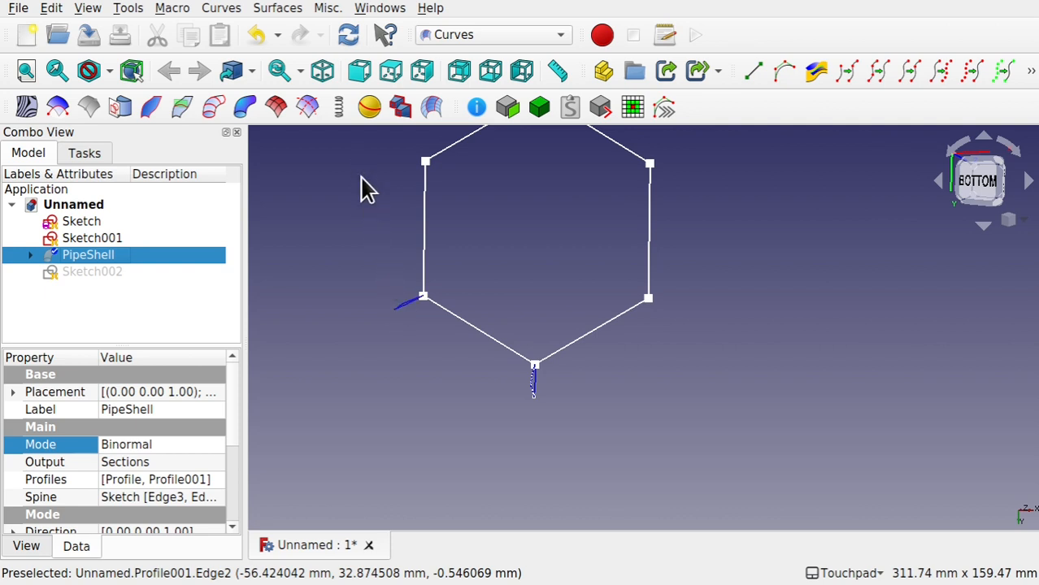
click(111, 272)
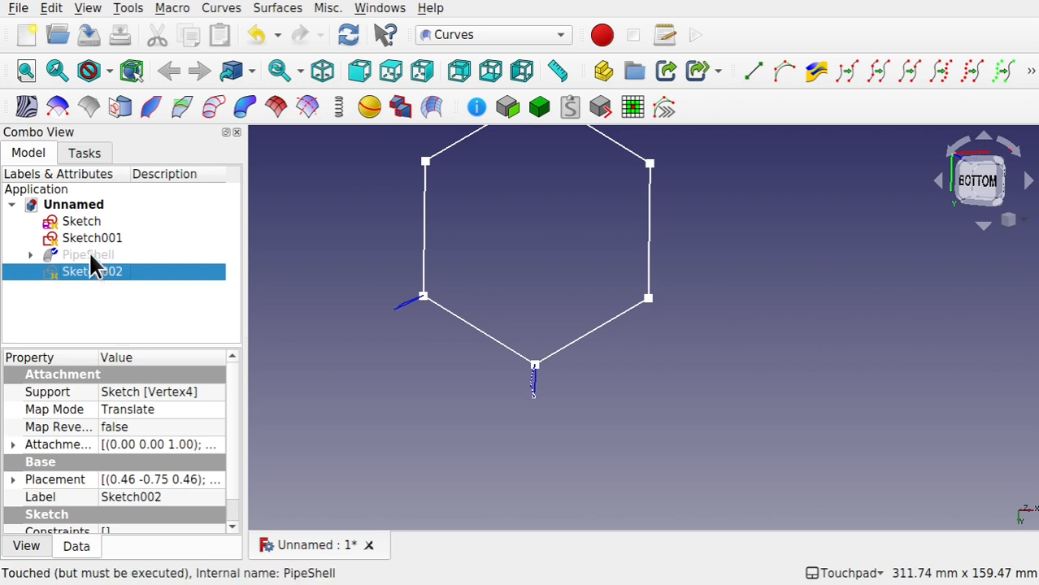
click(89, 254)
key(space)
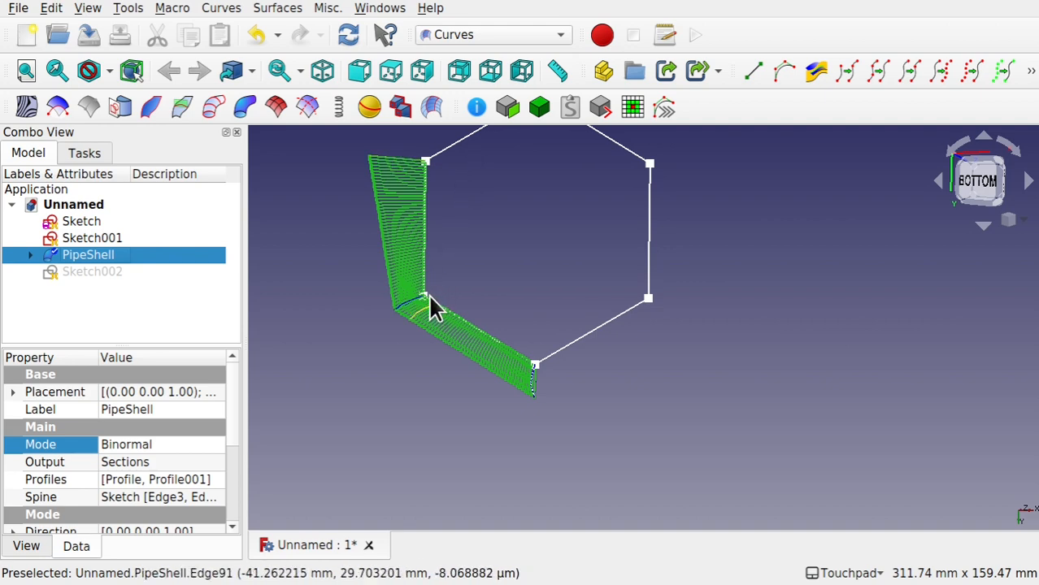
Examine the rebuilt sections from an oblique angle, around the shared corner and along both spine edges
scroll(428, 293, up, 2)
scroll(429, 293, up, 1)
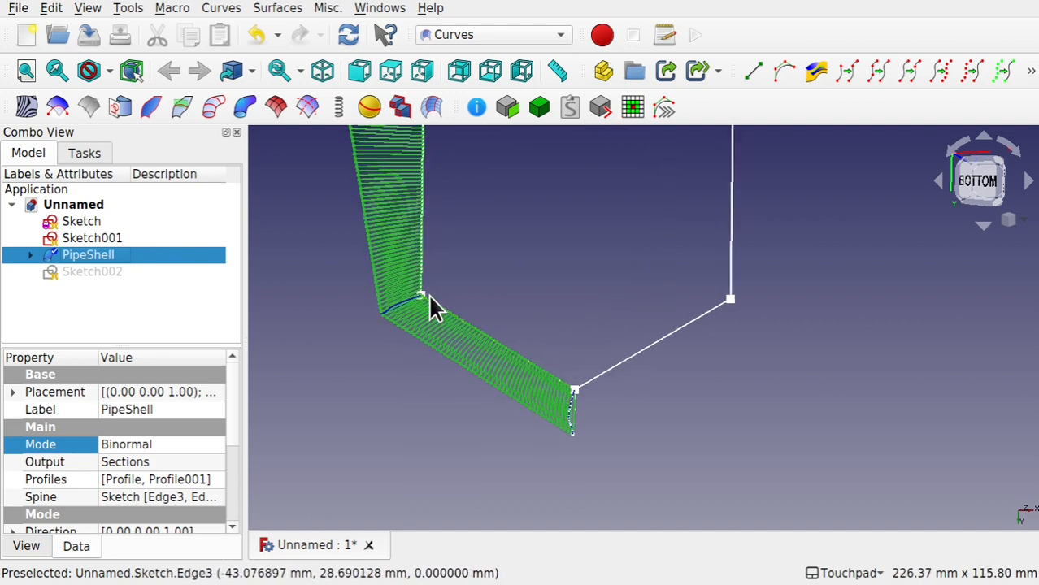
alt+drag(428, 293, 476, 182)
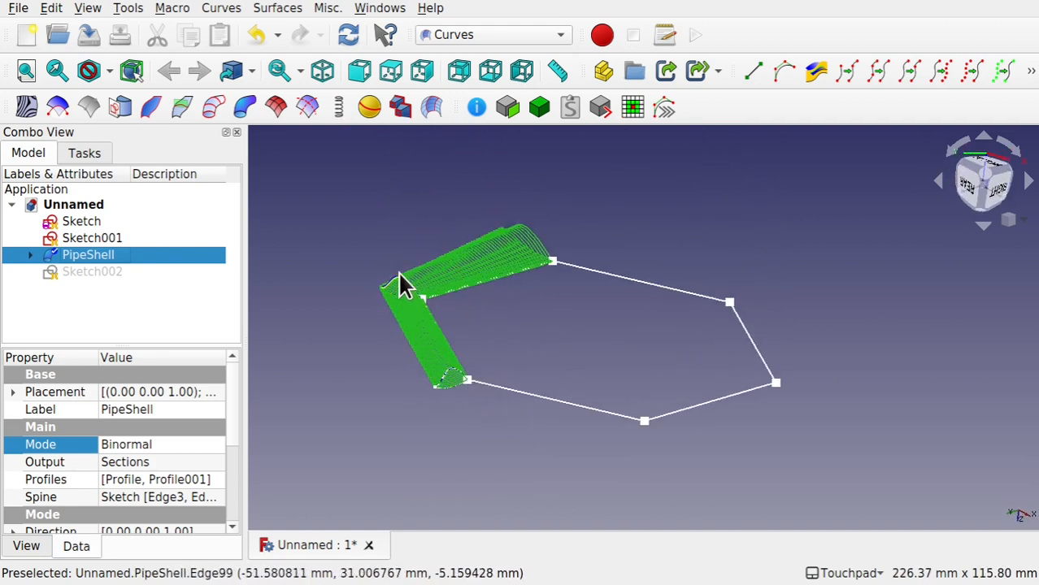
alt+drag(457, 254, 430, 321)
scroll(418, 323, up, 5)
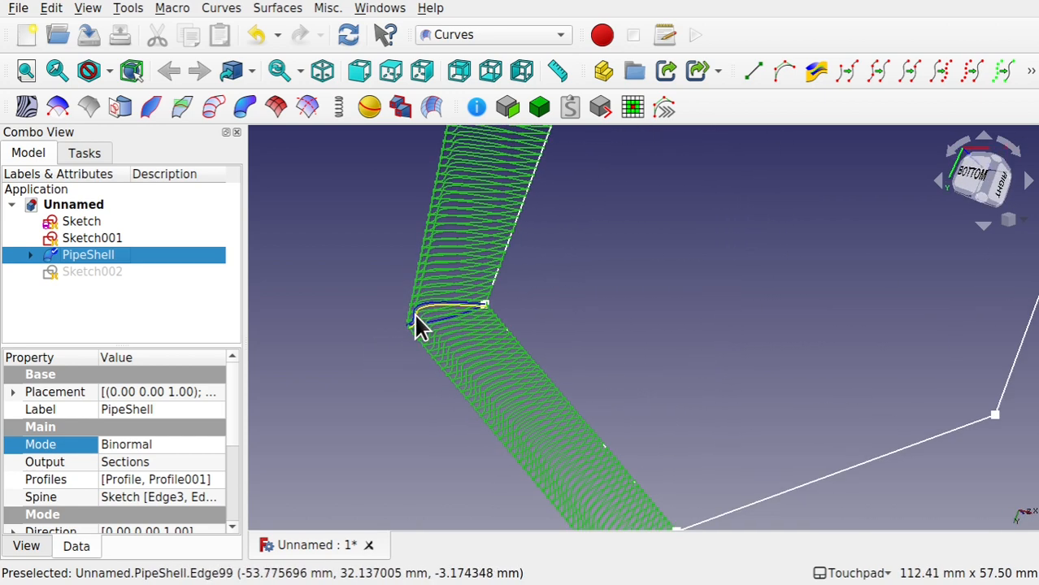
scroll(497, 259, down, 3)
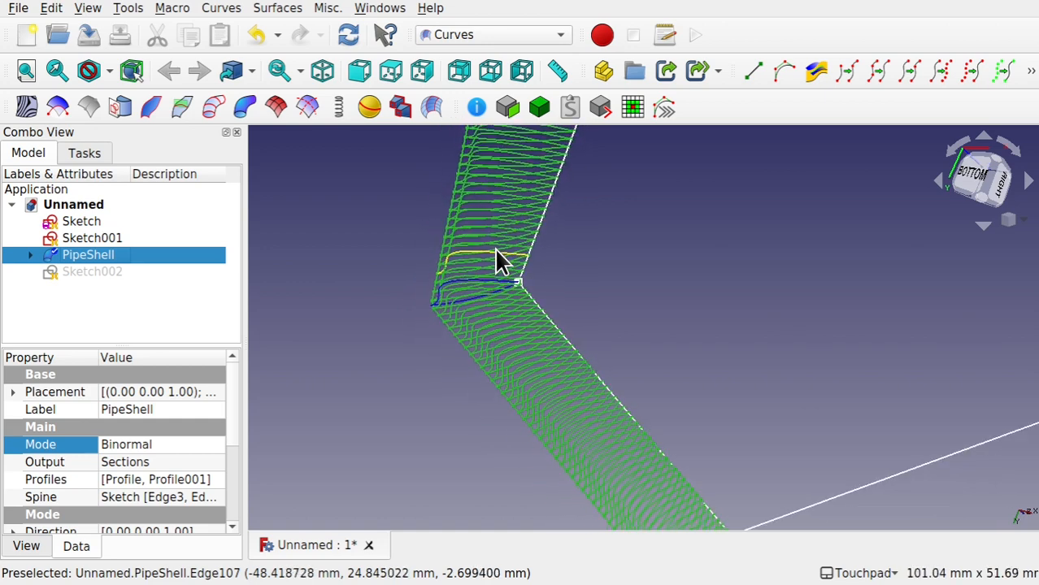
scroll(510, 258, down, 3)
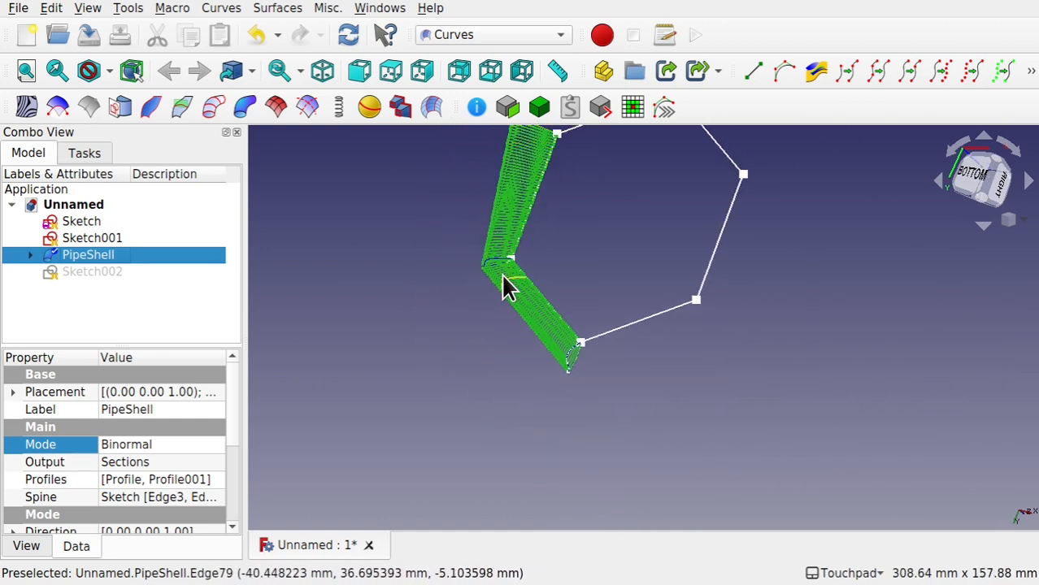
shift+middle_drag(540, 190, 538, 304)
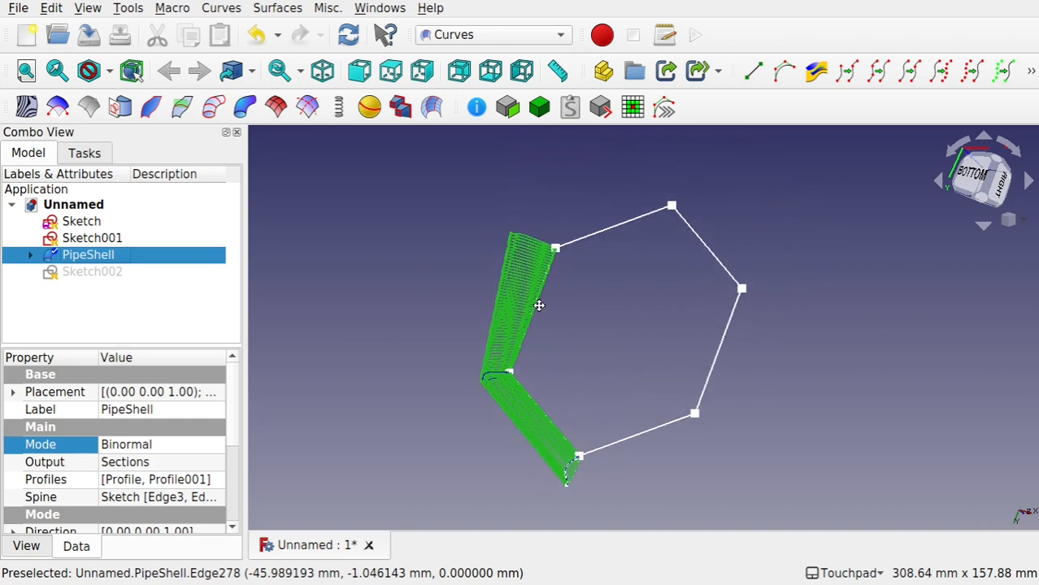